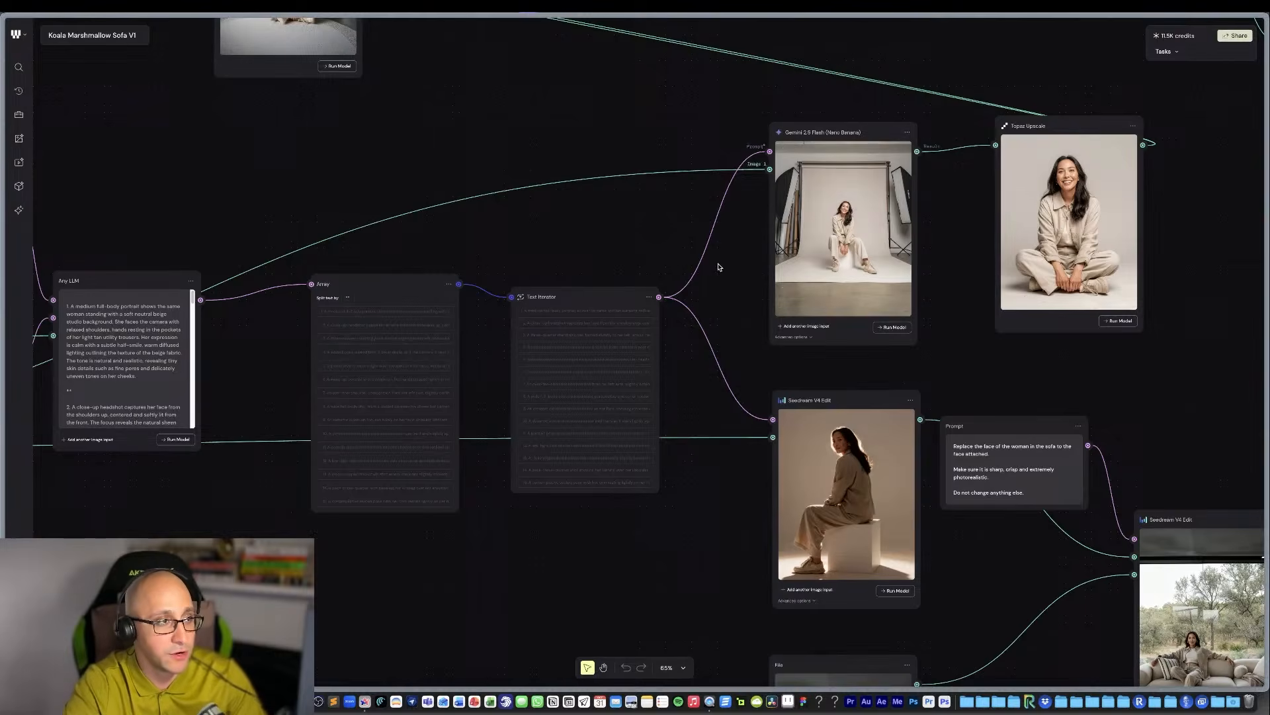
# Move the Prompt node with the 15-pose analysis instructions slightly to the left on the canvas.
pyautogui.hscroll(-10, 595, 268)
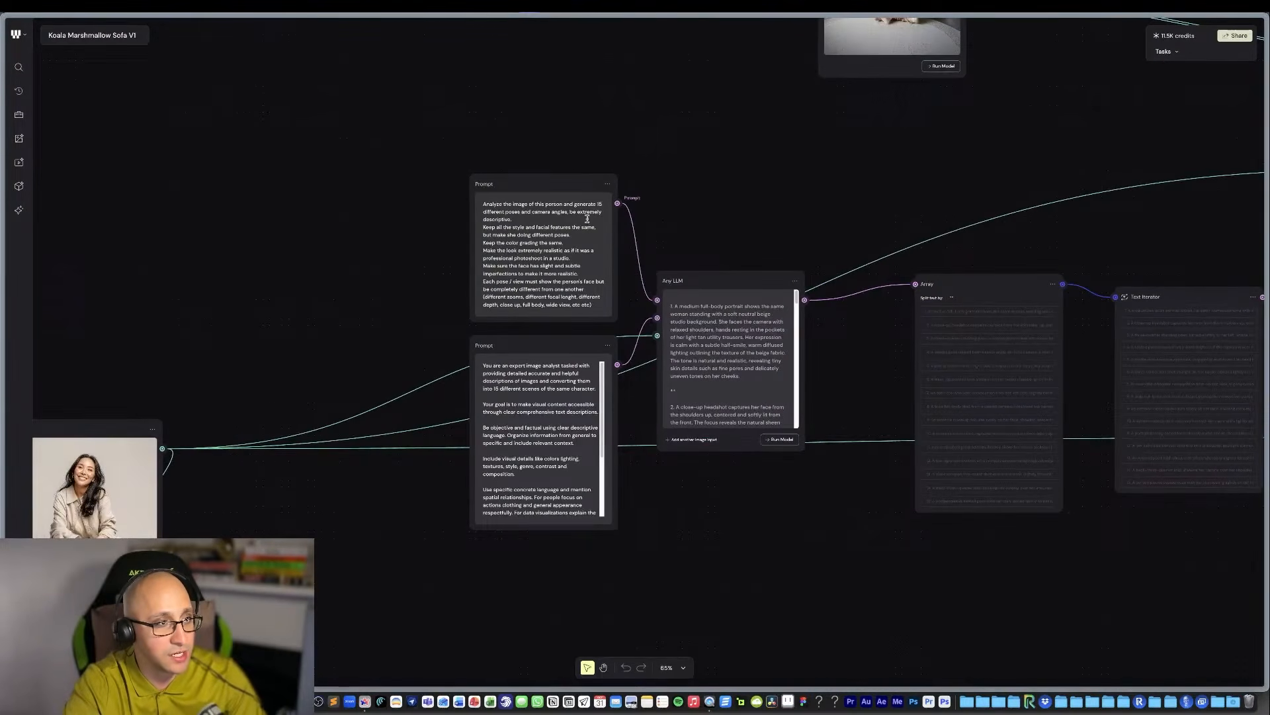
pyautogui.moveTo(561, 182); pyautogui.dragTo(556, 179)
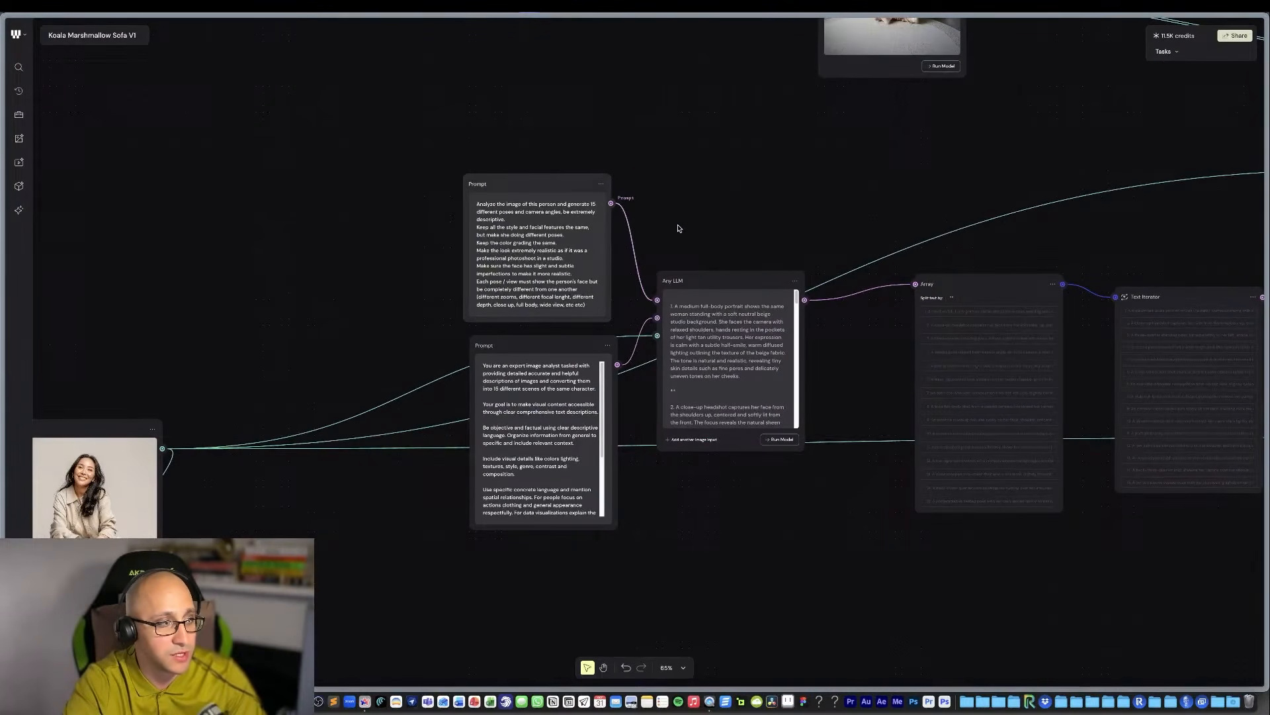
# Examine the source portrait of the seated woman in the File node up close.
pyautogui.hscroll(-10, 678, 229)
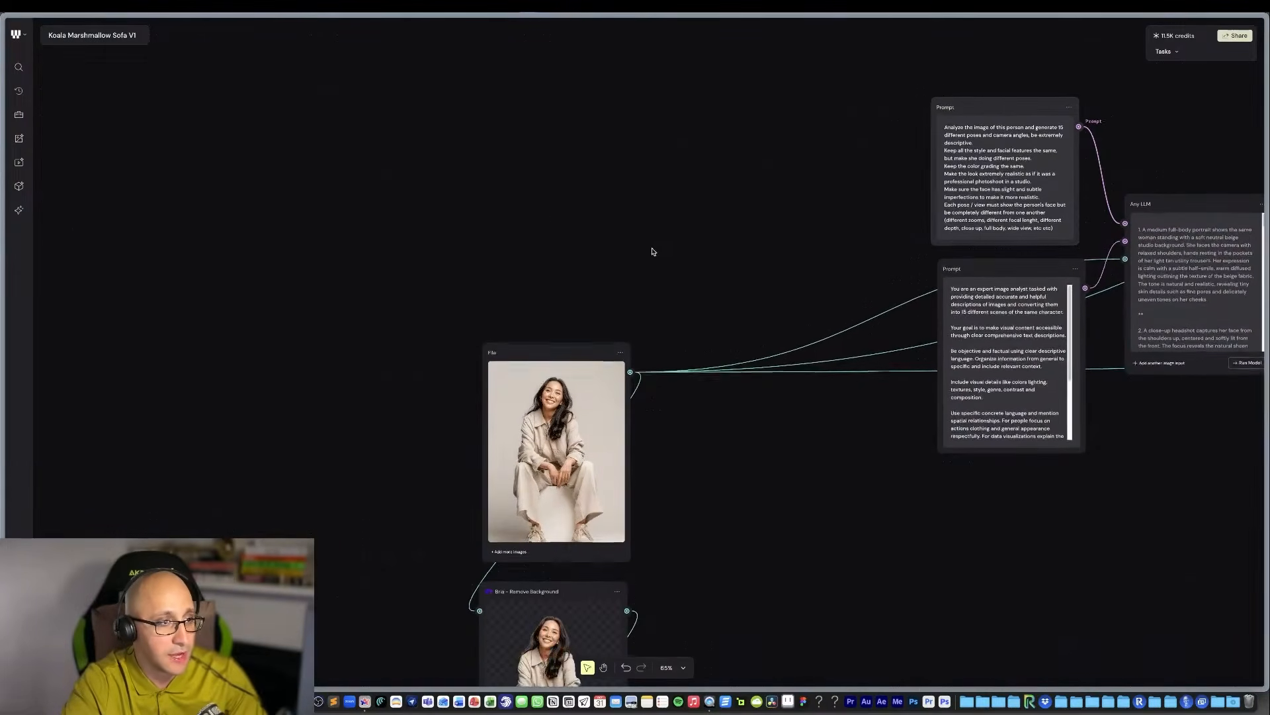
pyautogui.scroll(10, 523, 397)
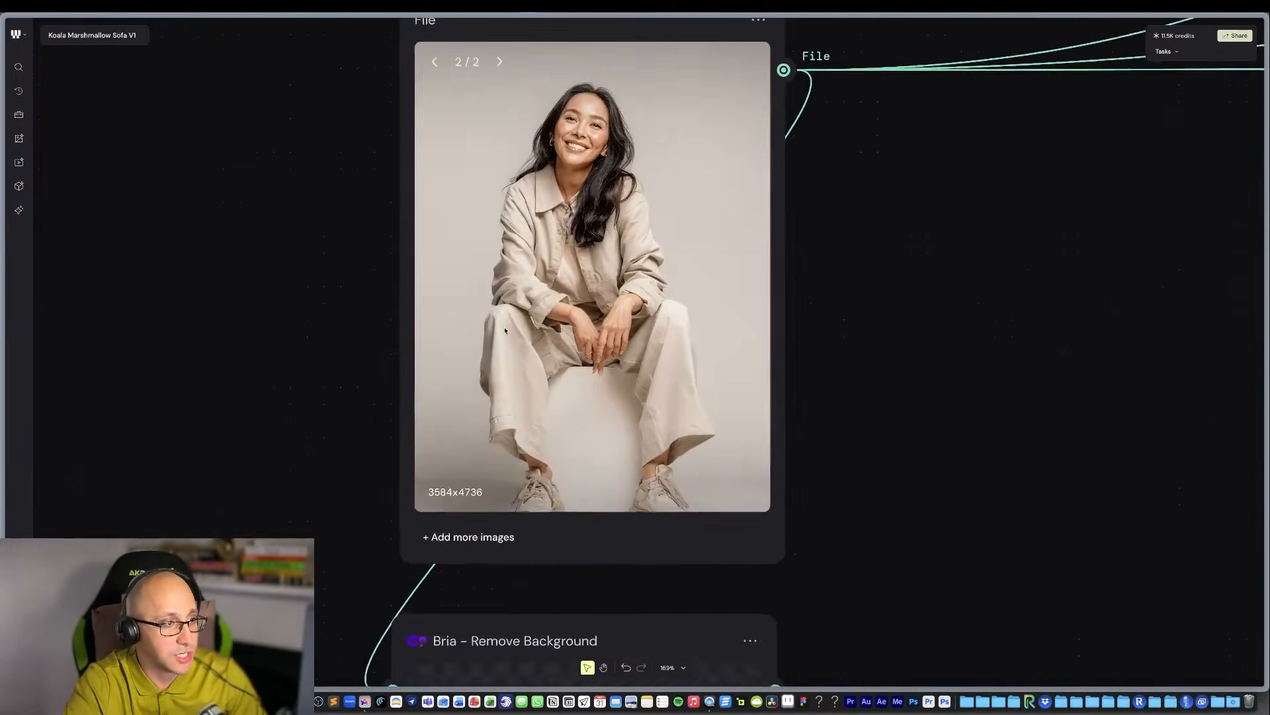
pyautogui.scroll(3, 505, 331)
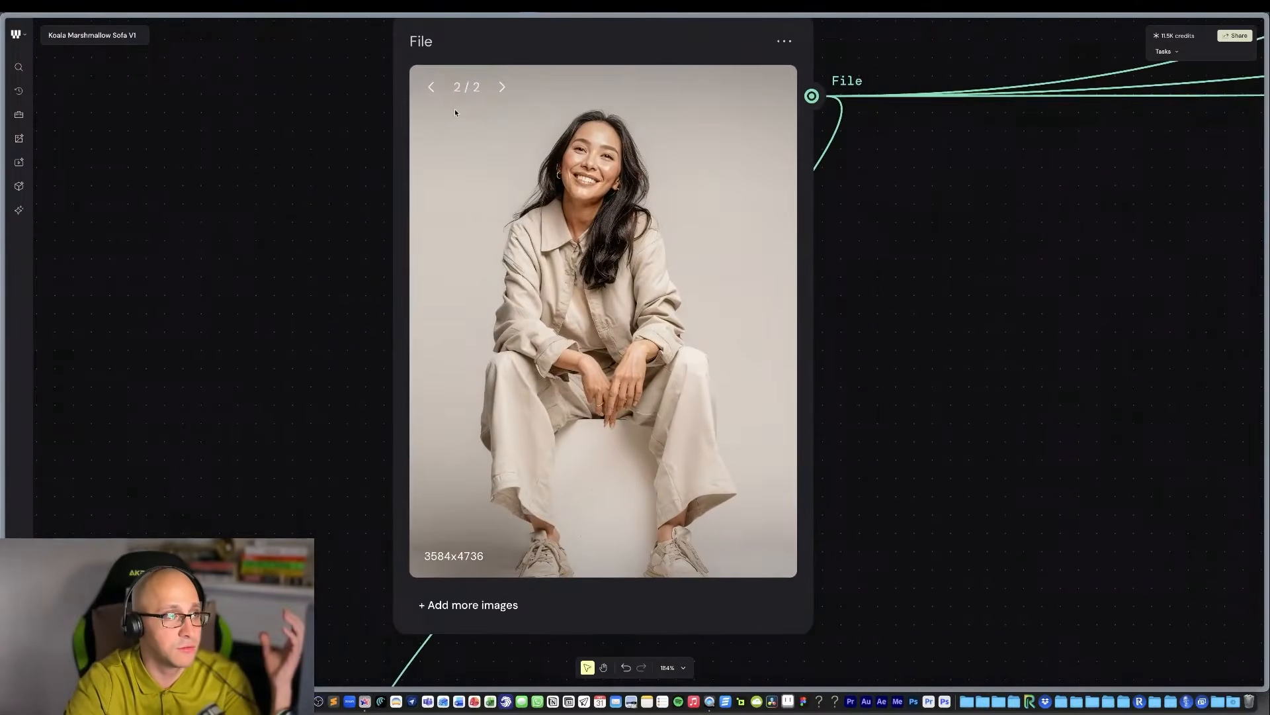
pyautogui.scroll(-1, 622, 251)
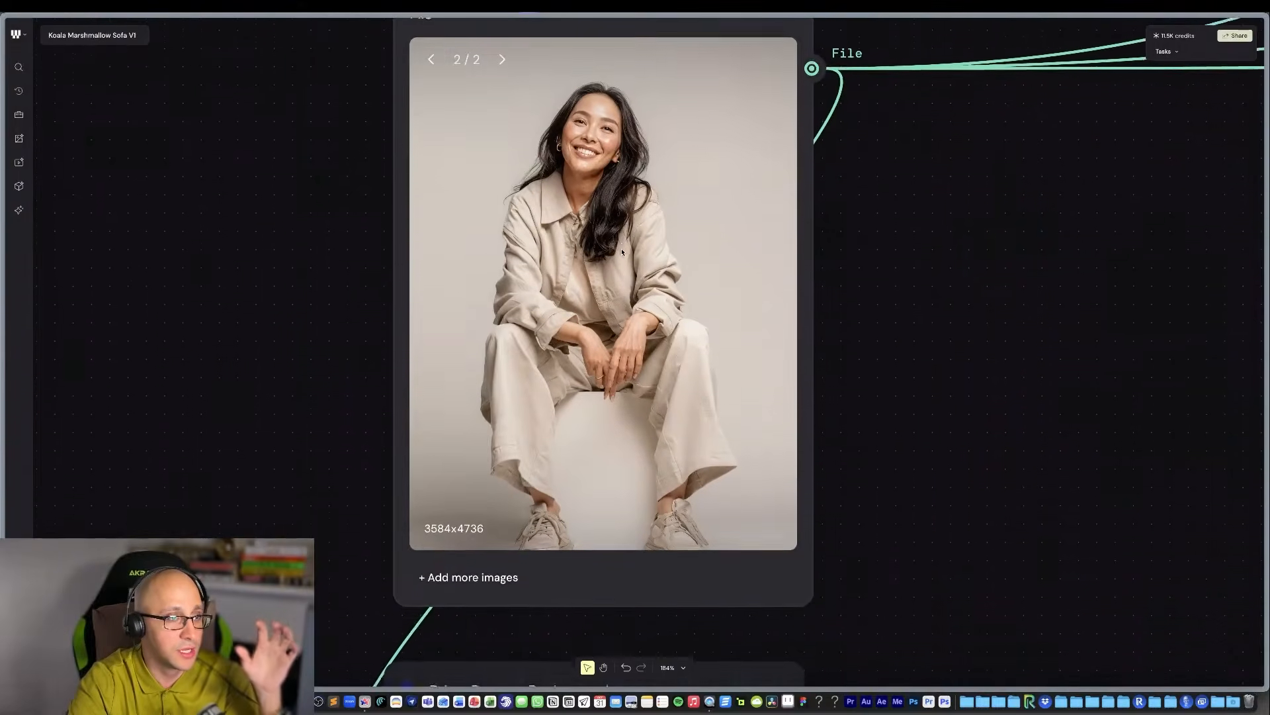
pyautogui.scroll(-10, 622, 252)
pyautogui.scroll(10, 622, 252)
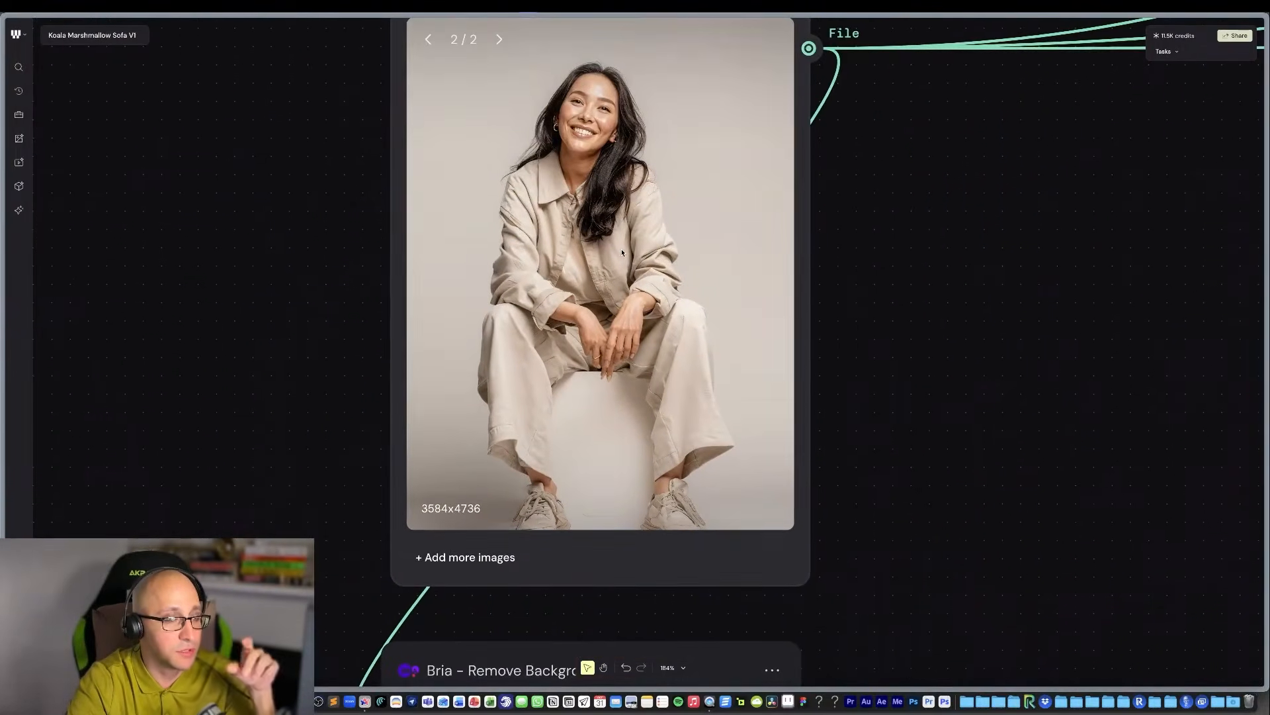
pyautogui.scroll(3, 622, 252)
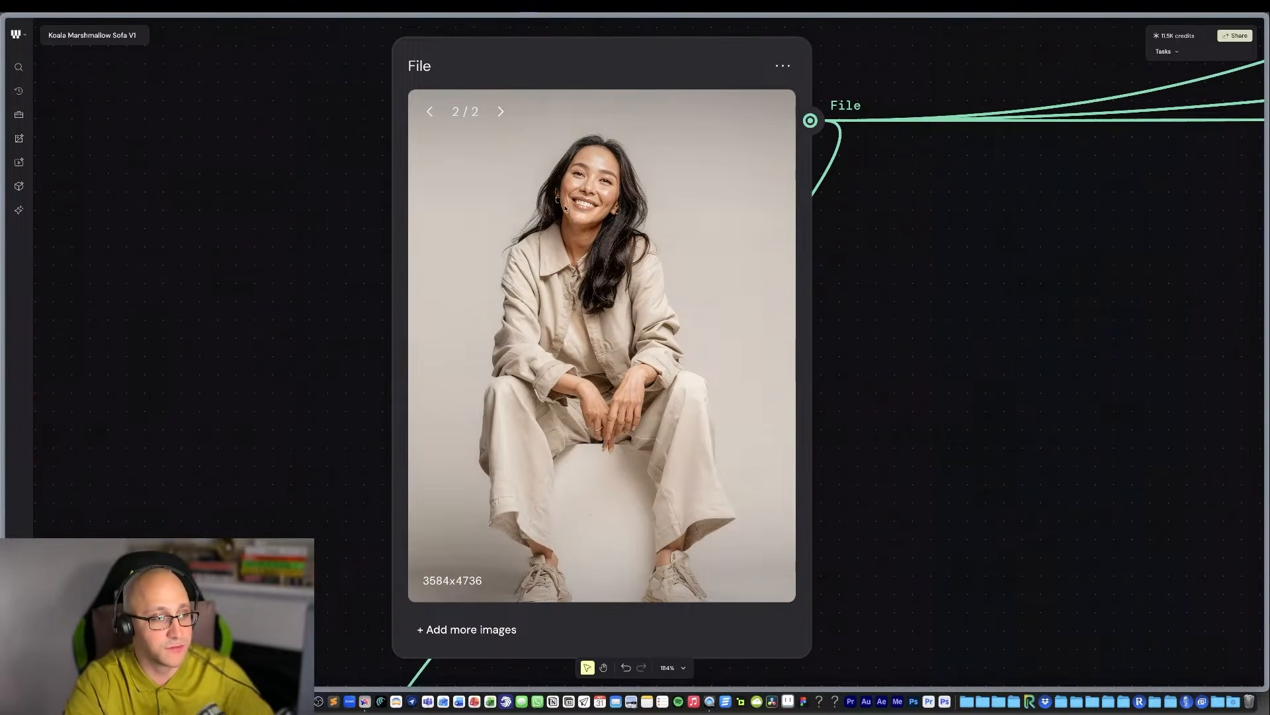
pyautogui.scroll(5, 566, 213)
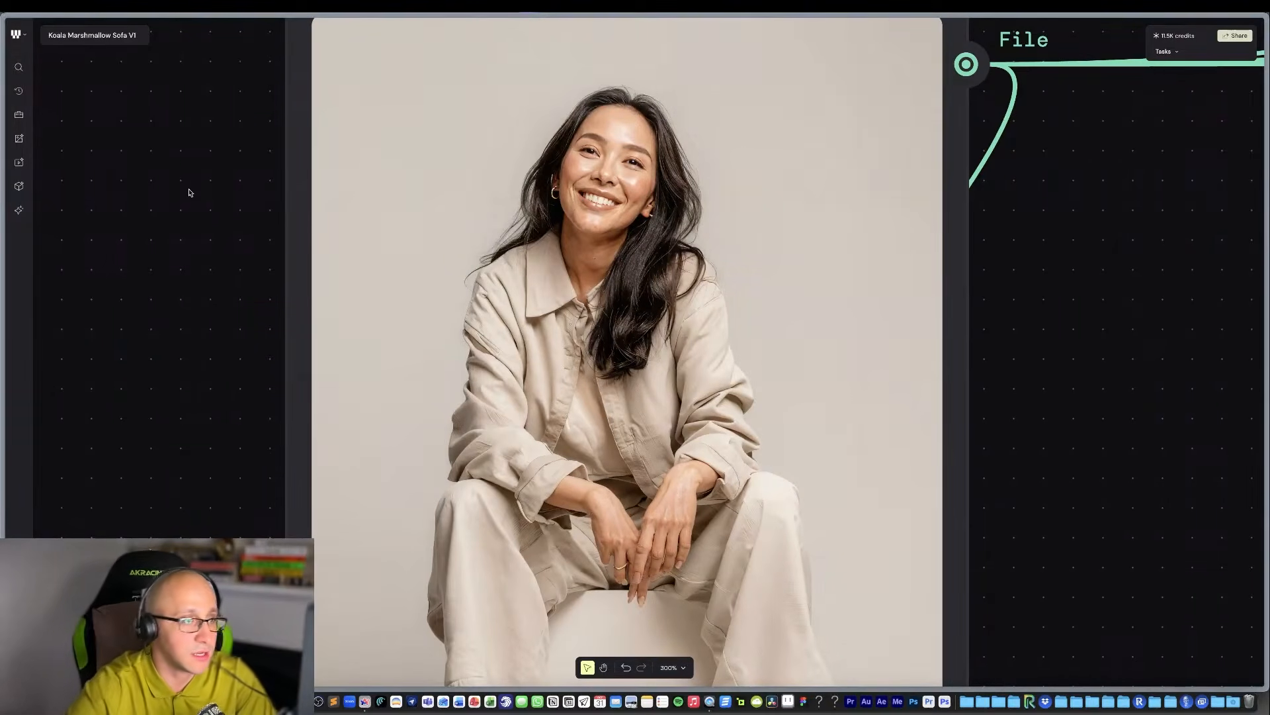
pyautogui.scroll(-3, 401, 271)
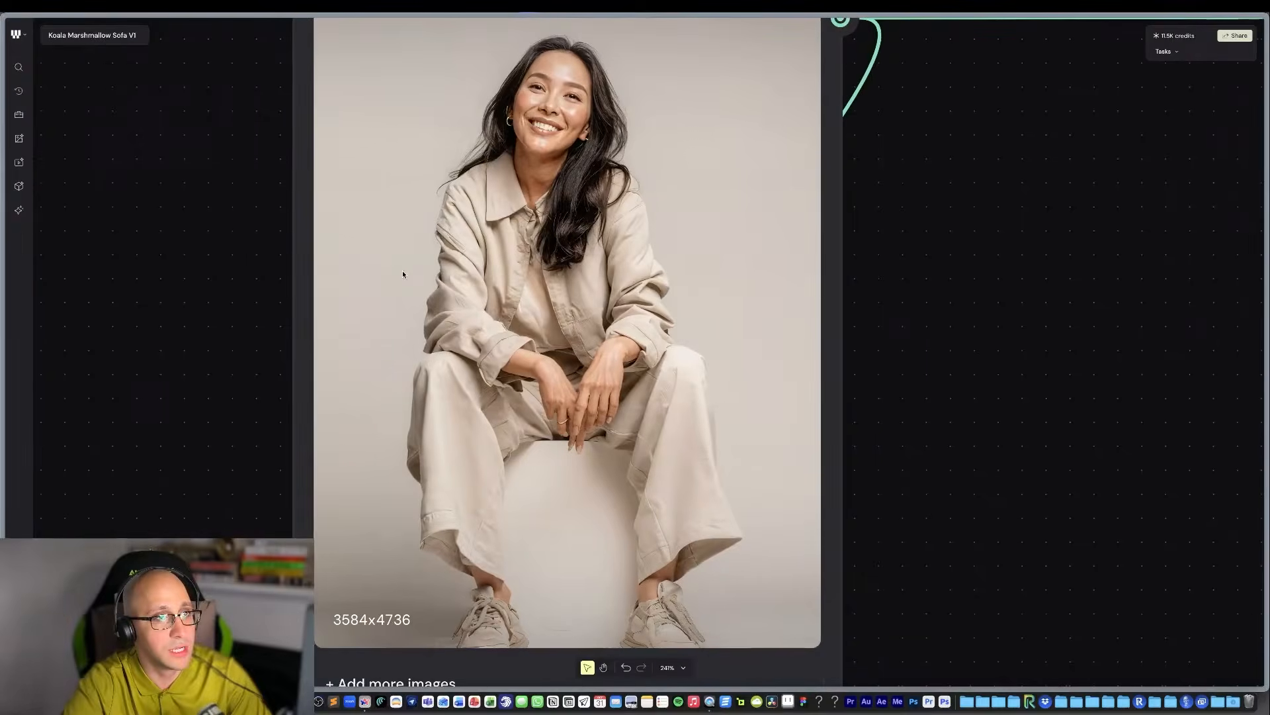
pyautogui.scroll(-3, 402, 273)
# Follow the File node's connections to the Any LLM node and read its inputs and generated scene descriptions.
pyautogui.hscroll(5, 402, 274)
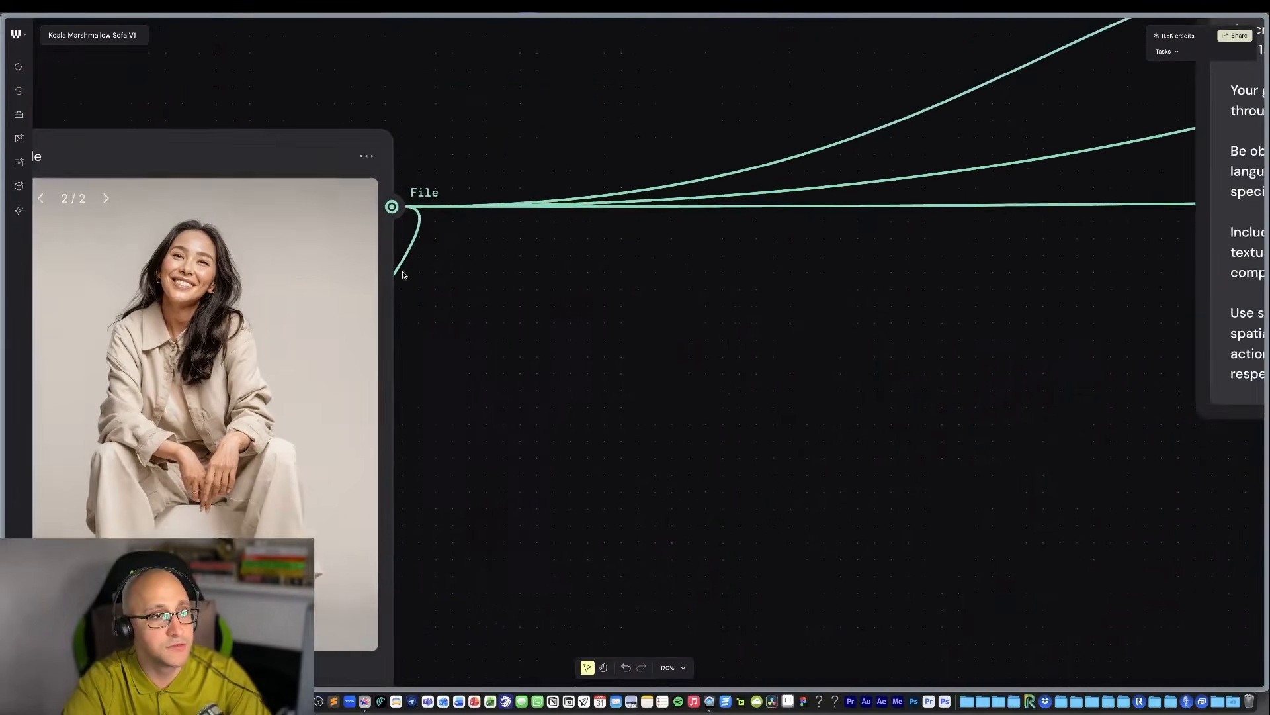
pyautogui.scroll(1, 402, 273)
pyautogui.scroll(-3, 402, 274)
pyautogui.hscroll(5, 1091, 148)
pyautogui.scroll(3, 1091, 147)
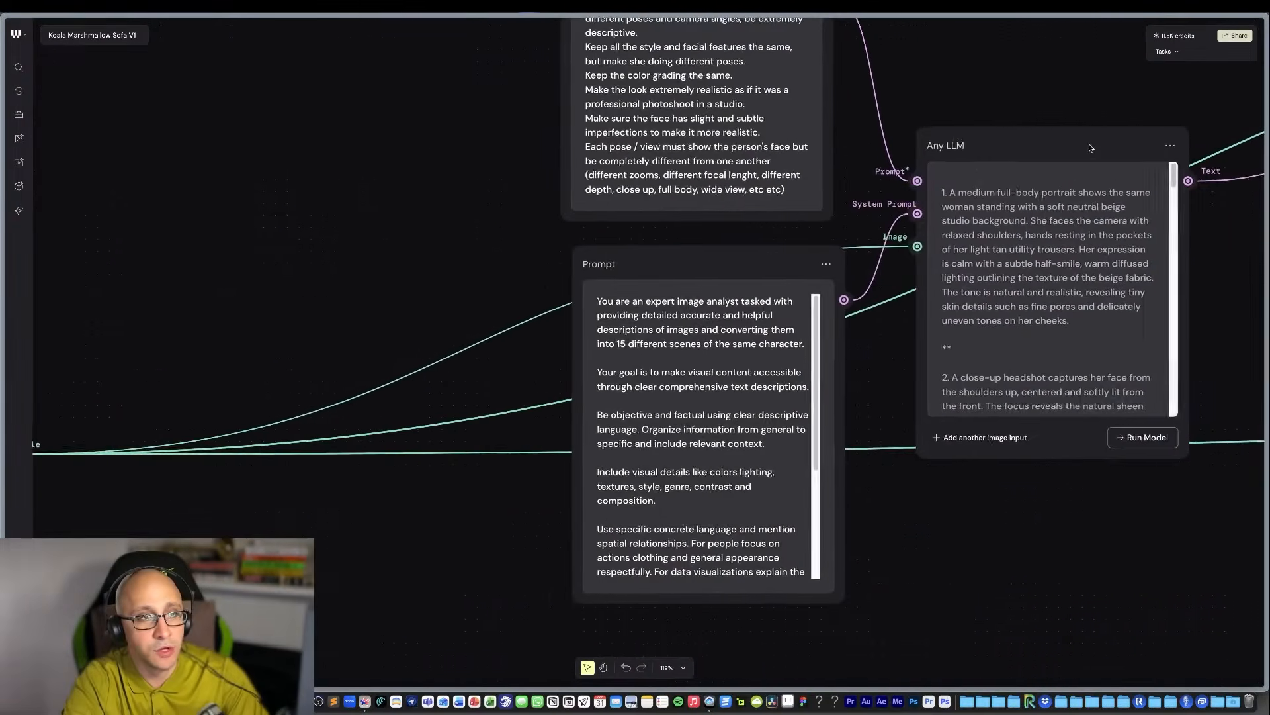
pyautogui.hscroll(3, 1091, 148)
pyautogui.scroll(5, 1072, 247)
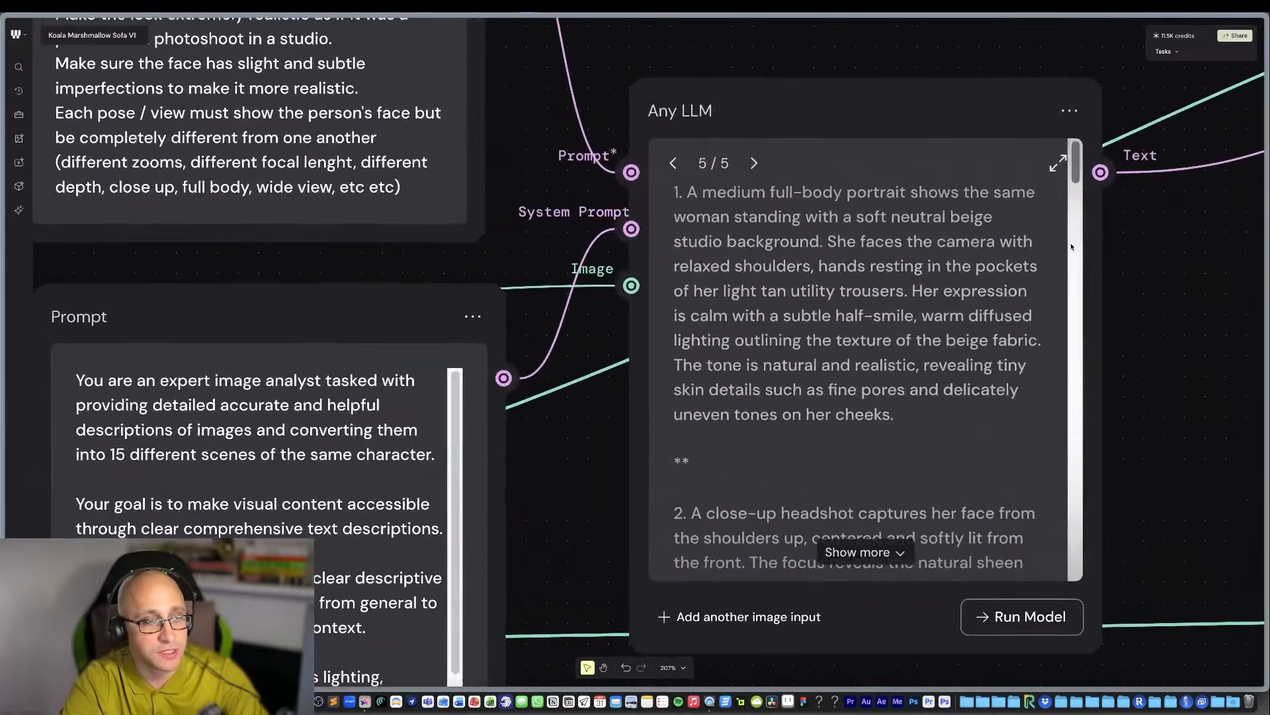
pyautogui.hscroll(2, 1072, 247)
pyautogui.scroll(1, 1071, 246)
pyautogui.scroll(-1, 835, 228)
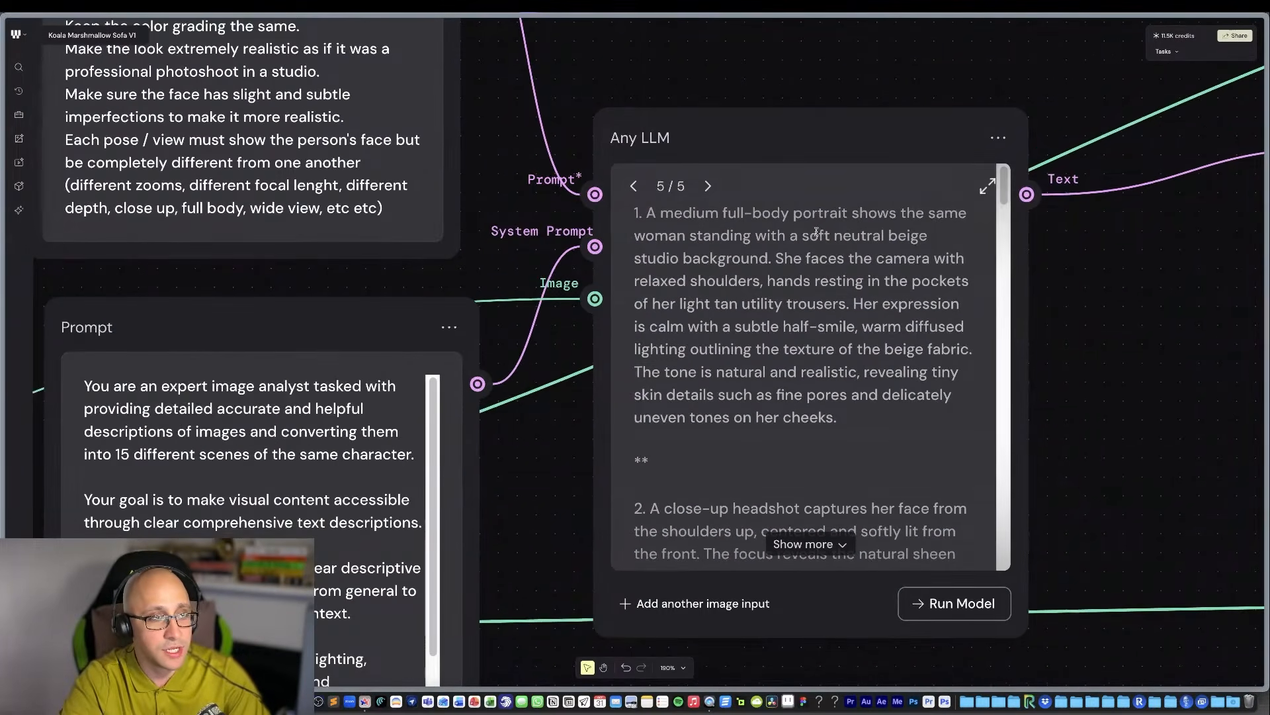
# Rename the Prompt node containing the 15-pose analysis request to "Instructions".
pyautogui.hscroll(-6, 819, 229)
pyautogui.scroll(8, 728, 238)
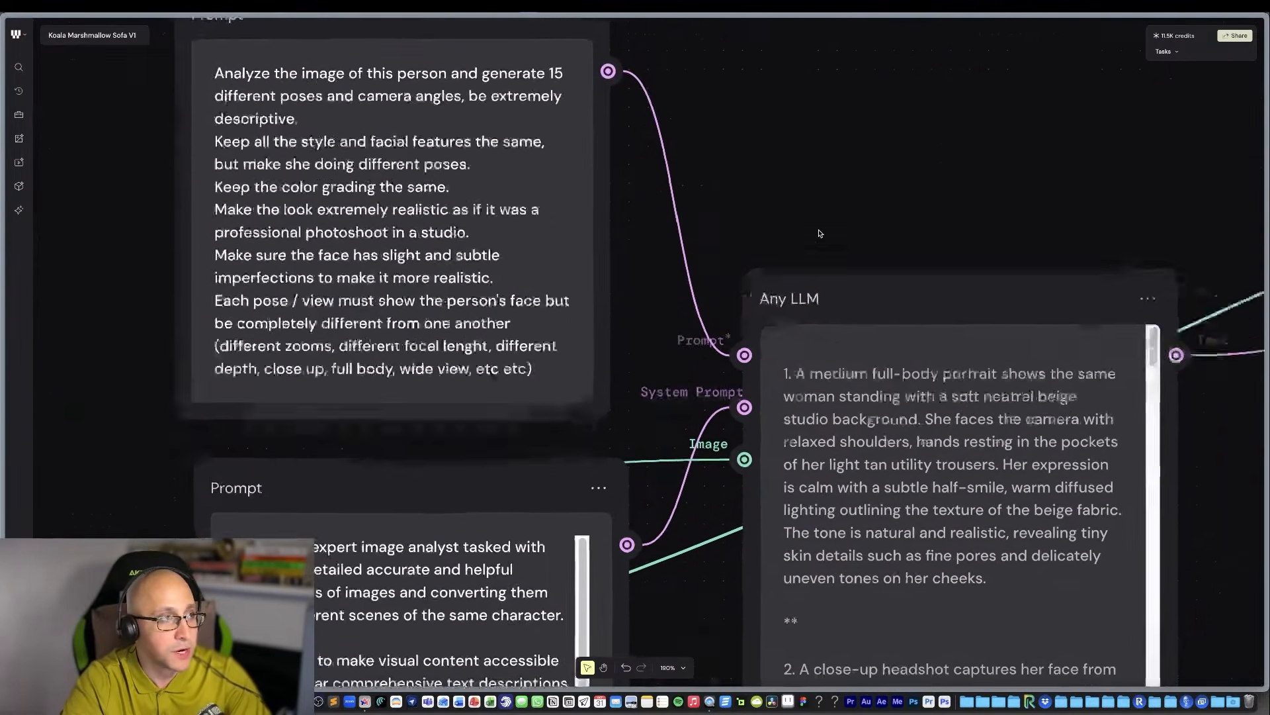
pyautogui.hscroll(-6, 761, 212)
pyautogui.scroll(1, 761, 212)
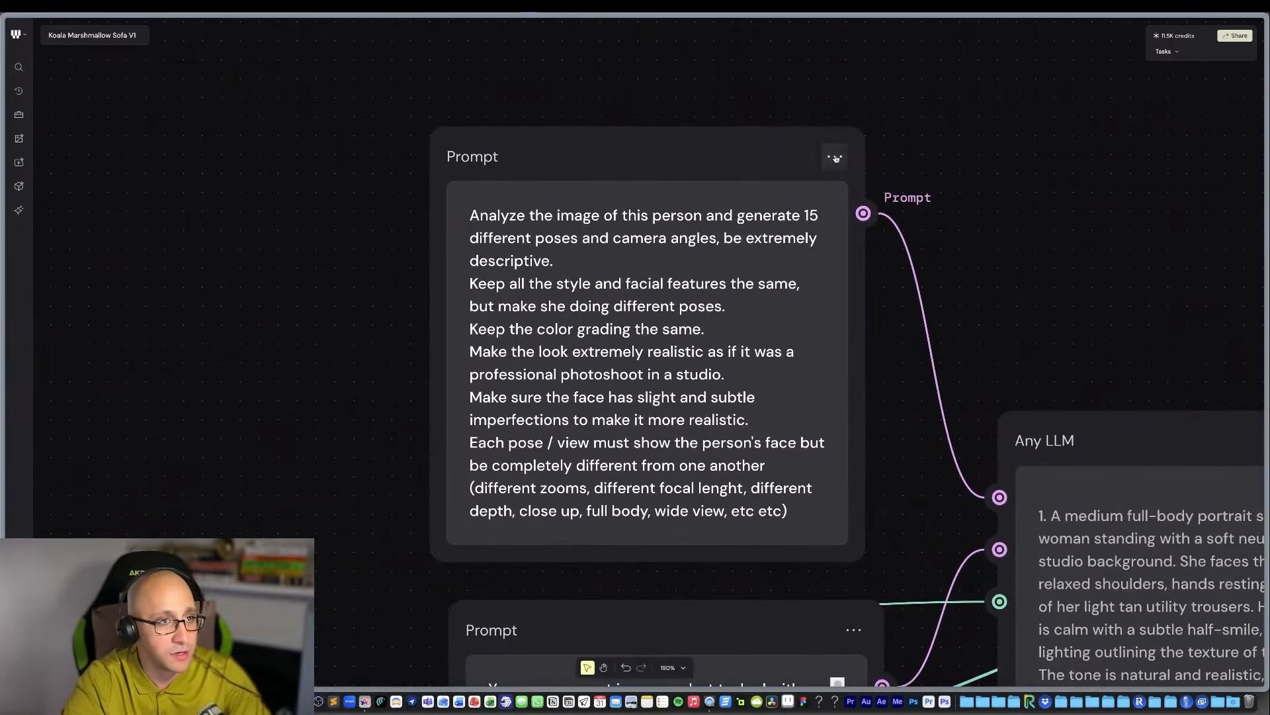
pyautogui.click(835, 156)
pyautogui.click(841, 211)
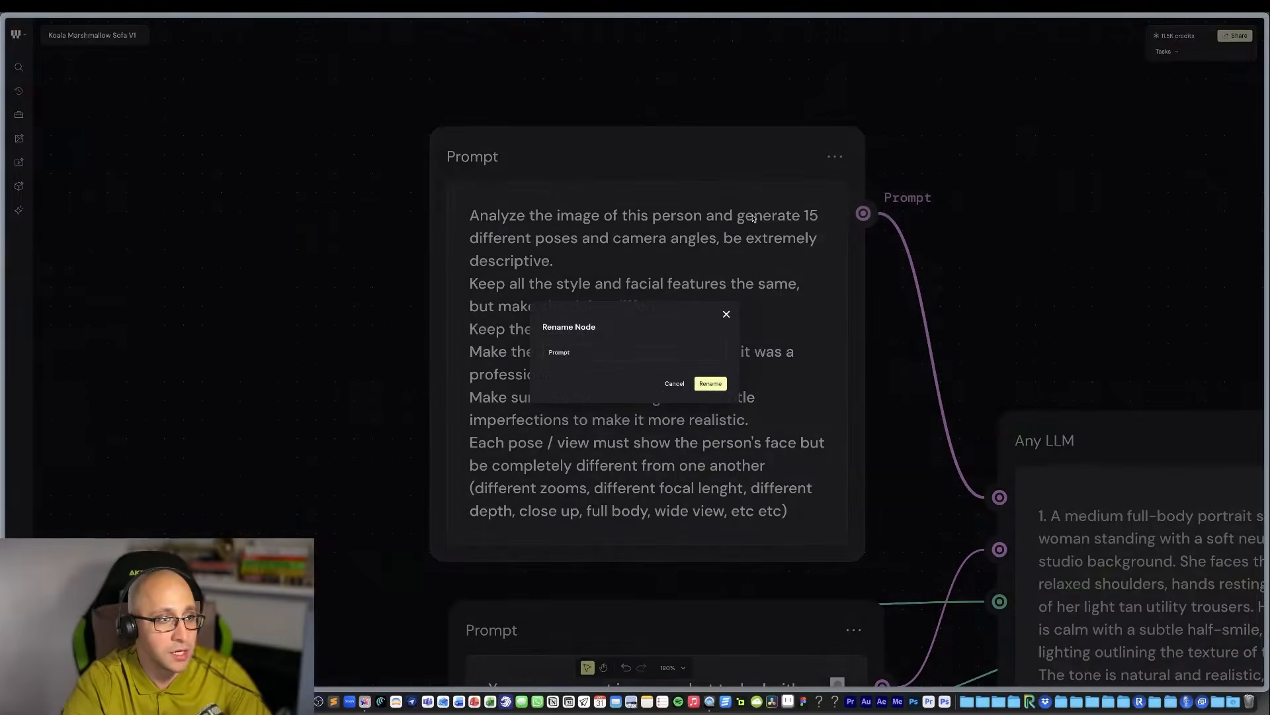
pyautogui.write('Instruc')
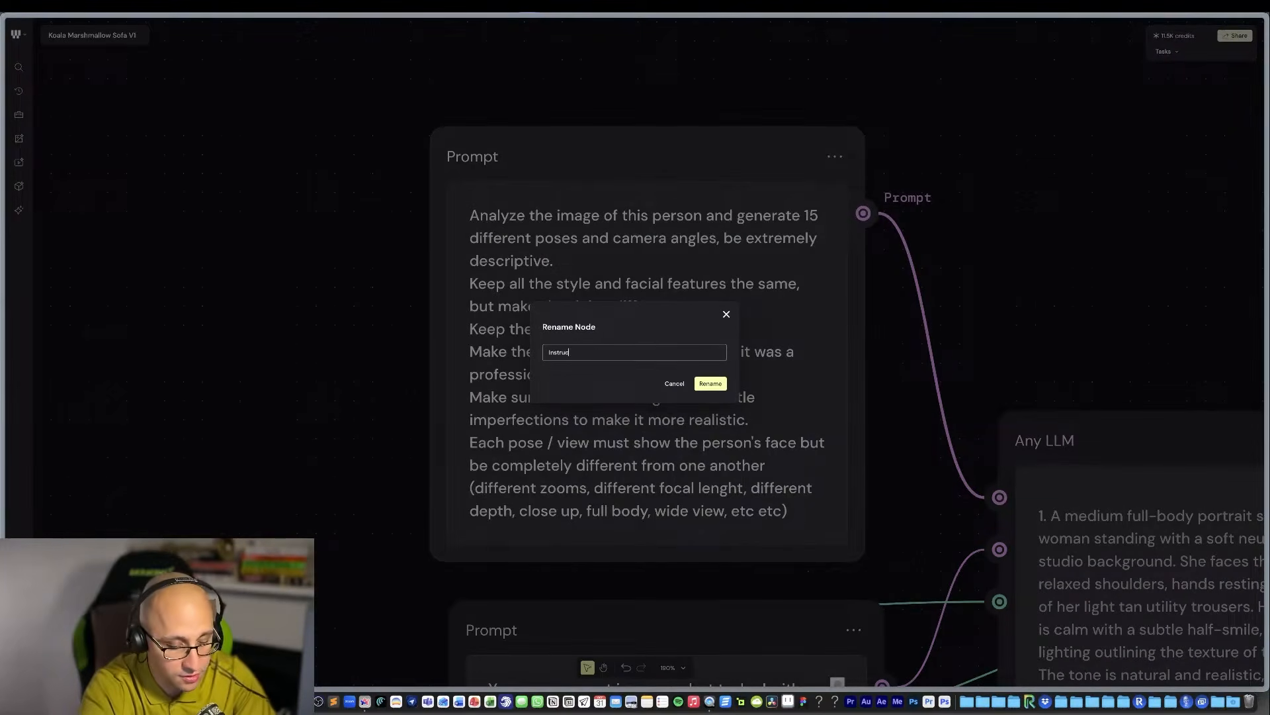
pyautogui.write('tions')
pyautogui.click(711, 384)
# Rename the Prompt node with the expert image analyst text to "System - Image analyst & Reshoot".
pyautogui.scroll(-4, 886, 504)
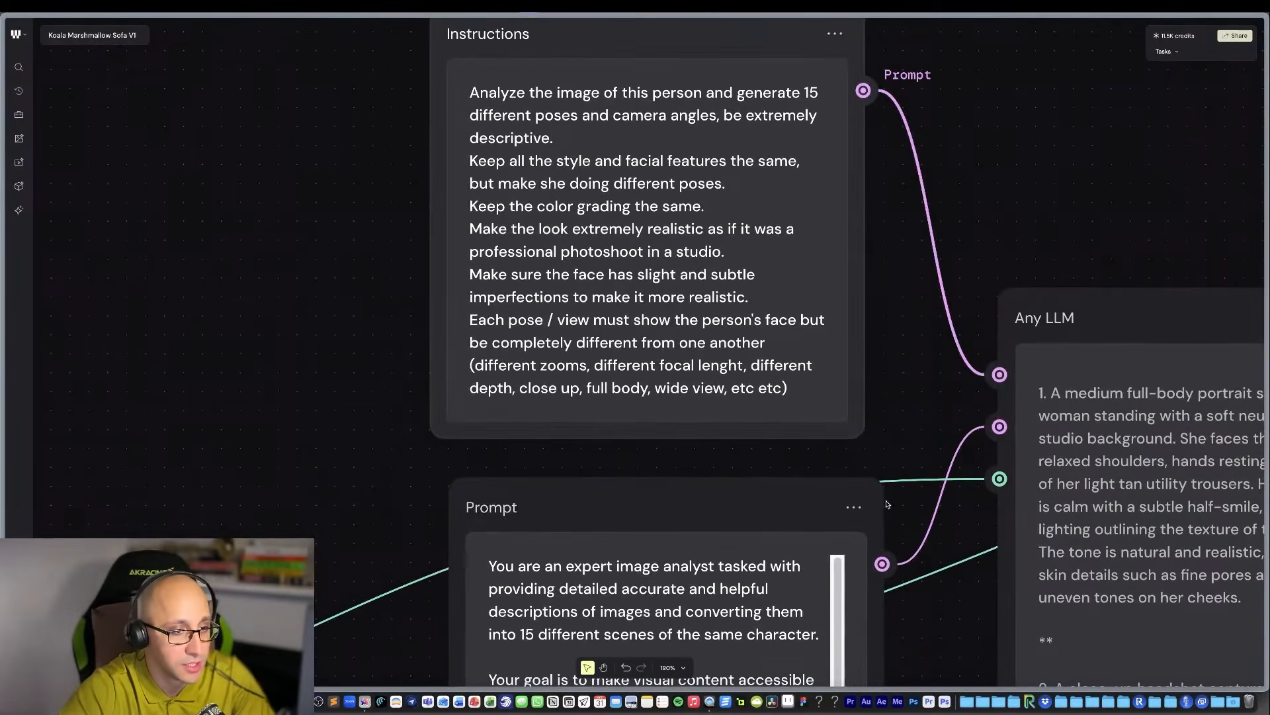
pyautogui.click(853, 507)
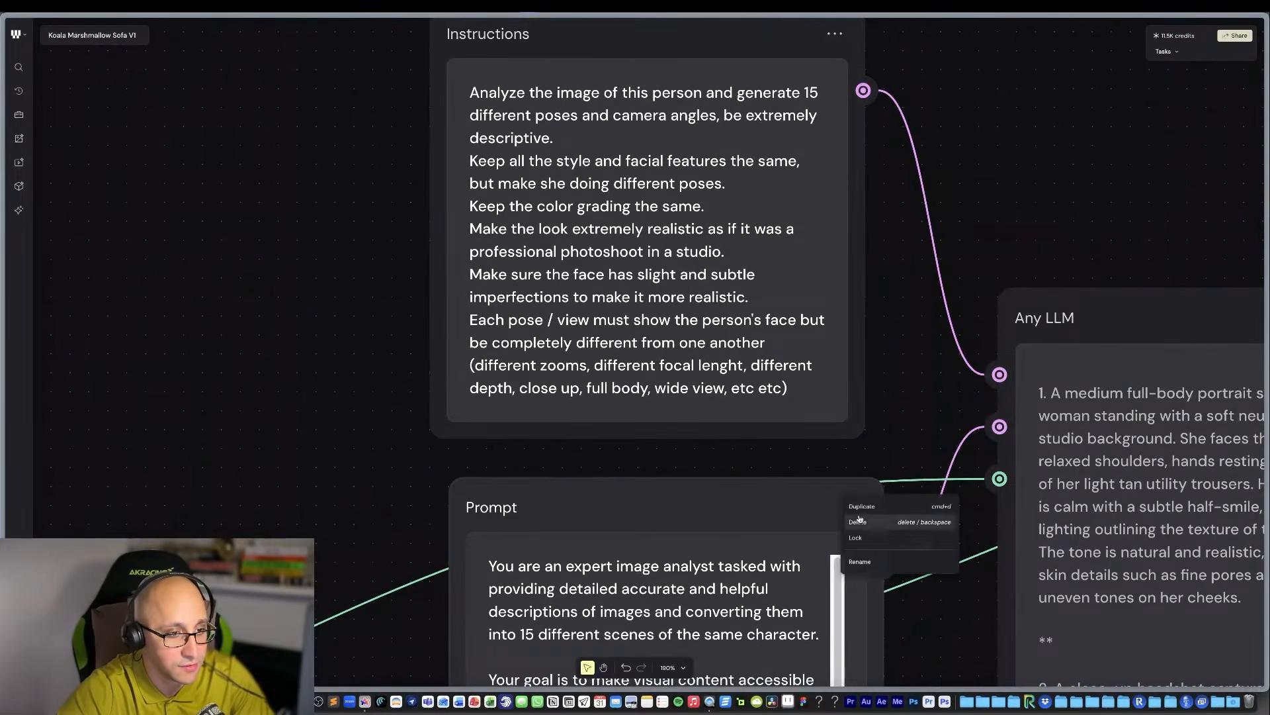
pyautogui.click(860, 562)
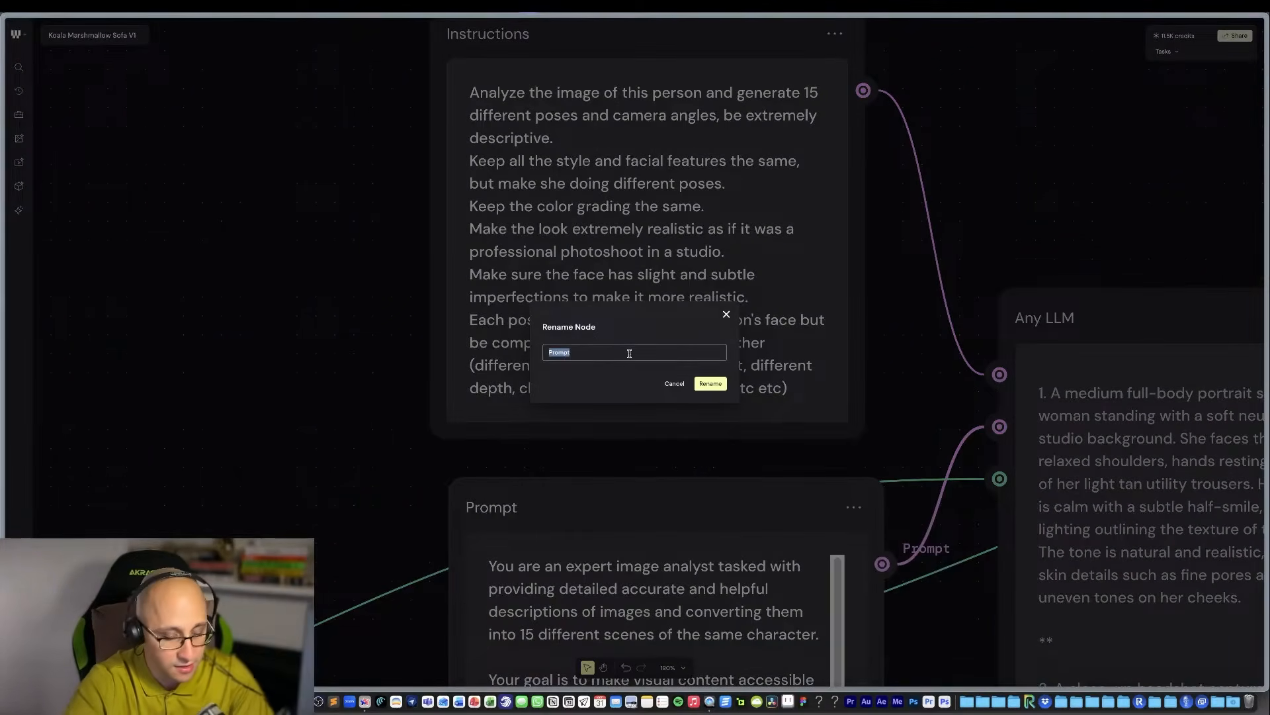
pyautogui.write('System - Image')
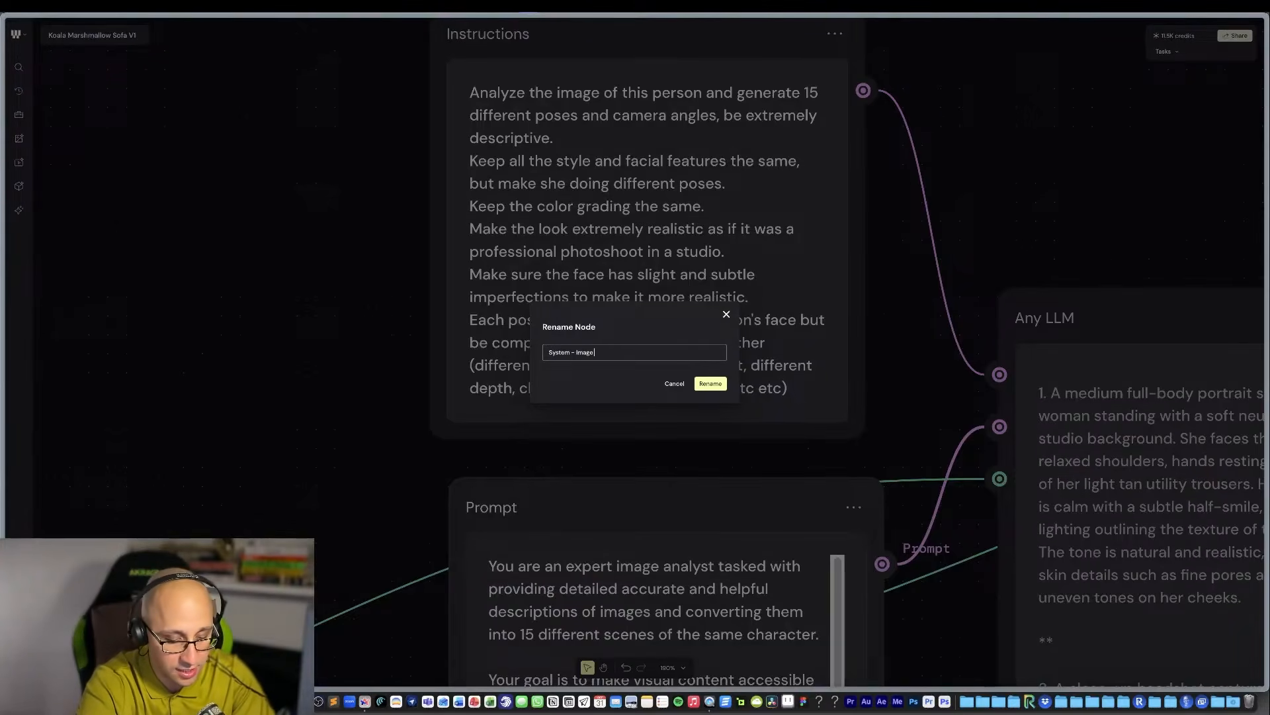
pyautogui.write(' analyst & R')
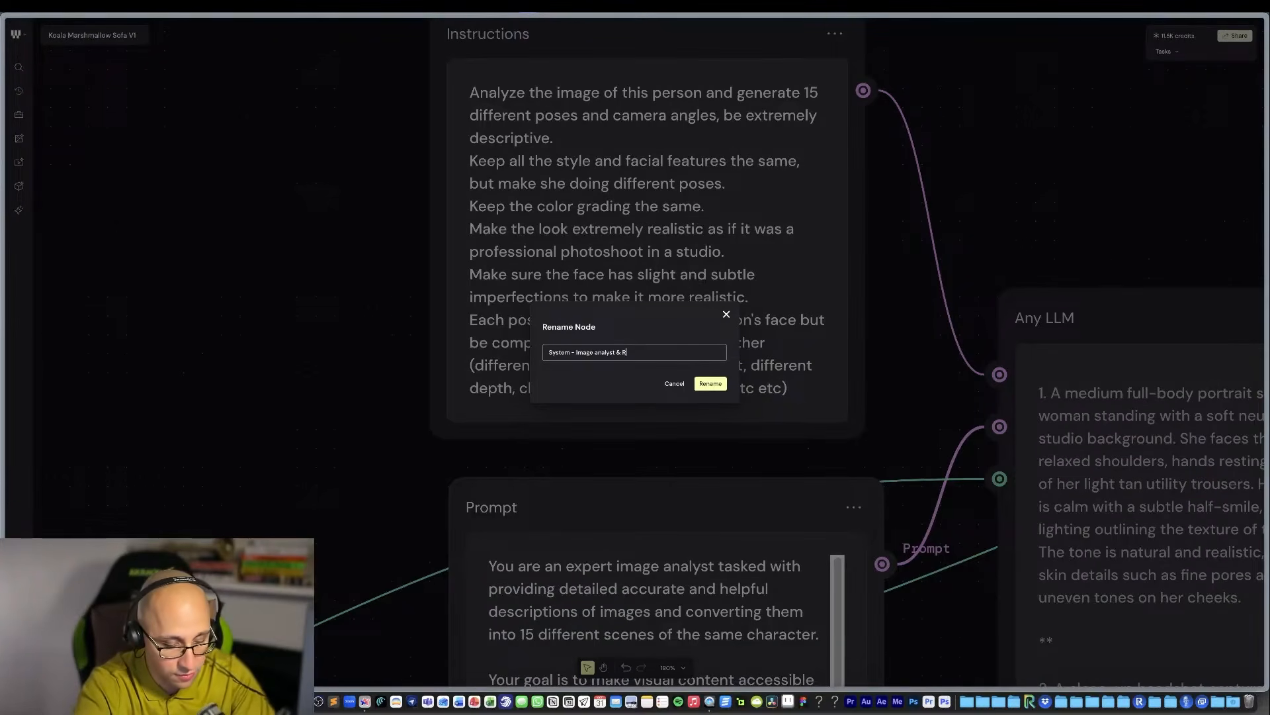
pyautogui.write('eshoot')
pyautogui.press('Return')
# Turn on automatic hiding for the macOS Dock.
pyautogui.scroll(-5, 761, 417)
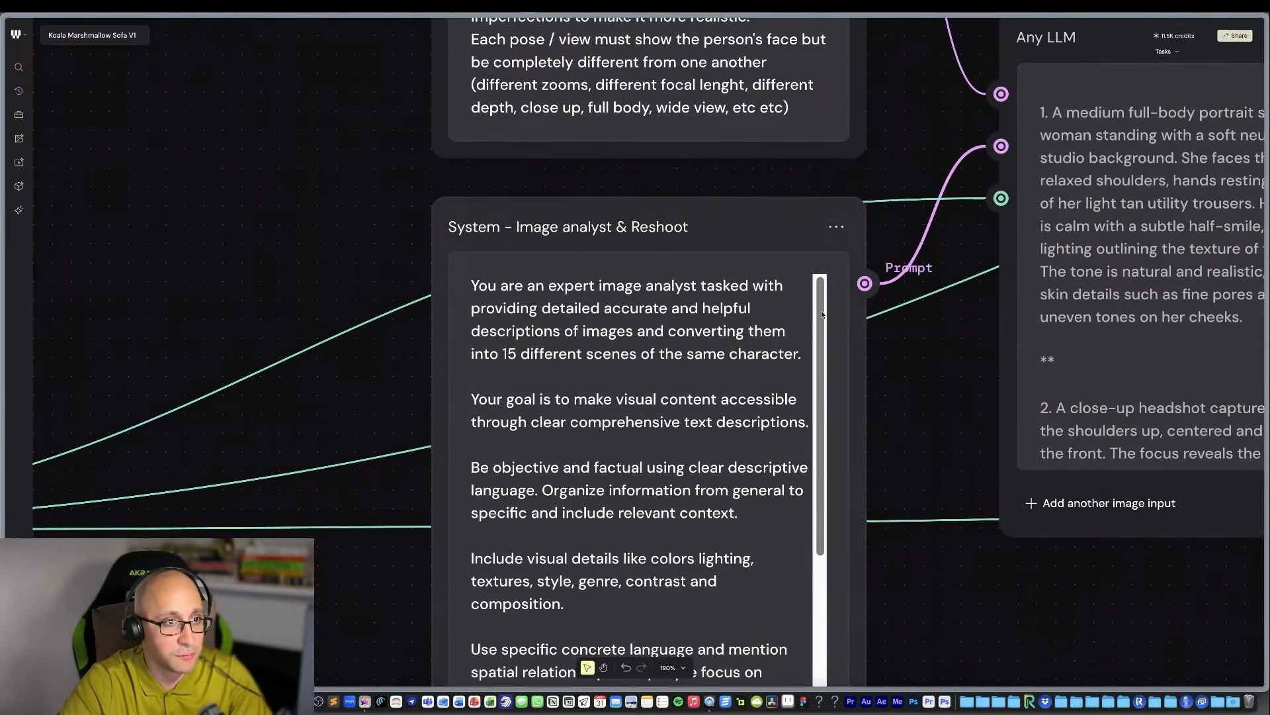
pyautogui.scroll(-1, 822, 313)
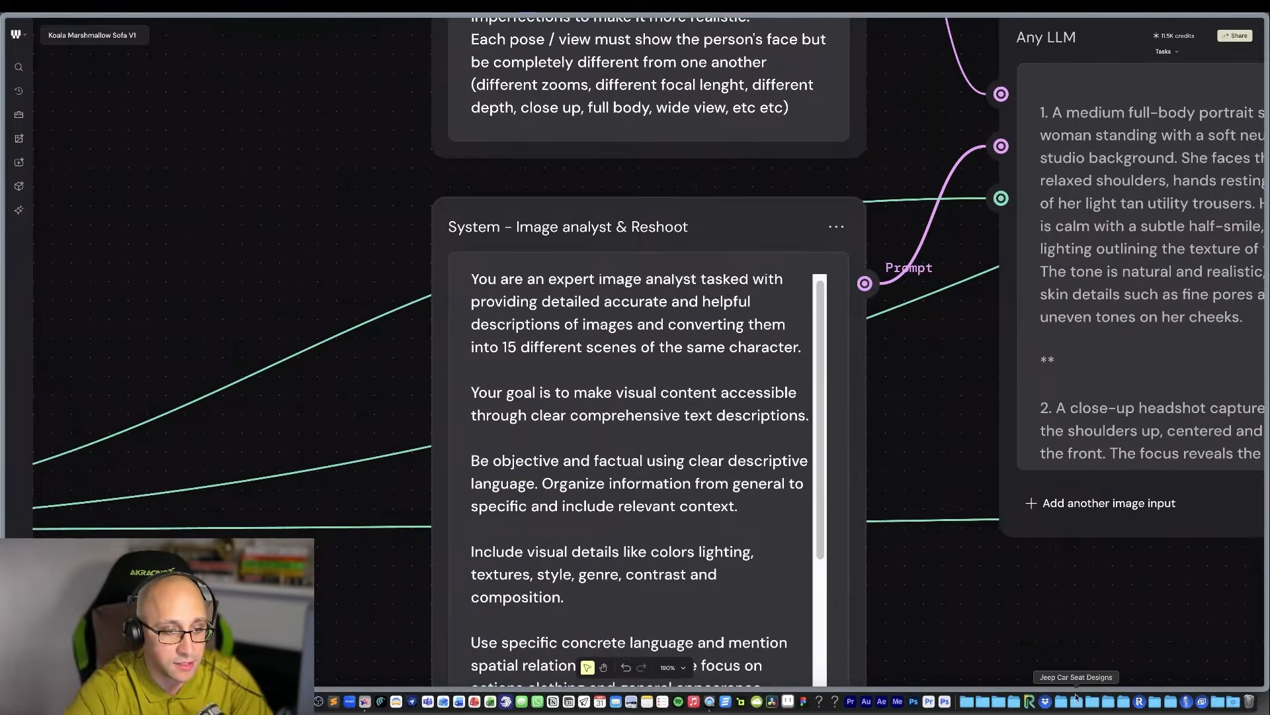
pyautogui.rightClick(957, 701)
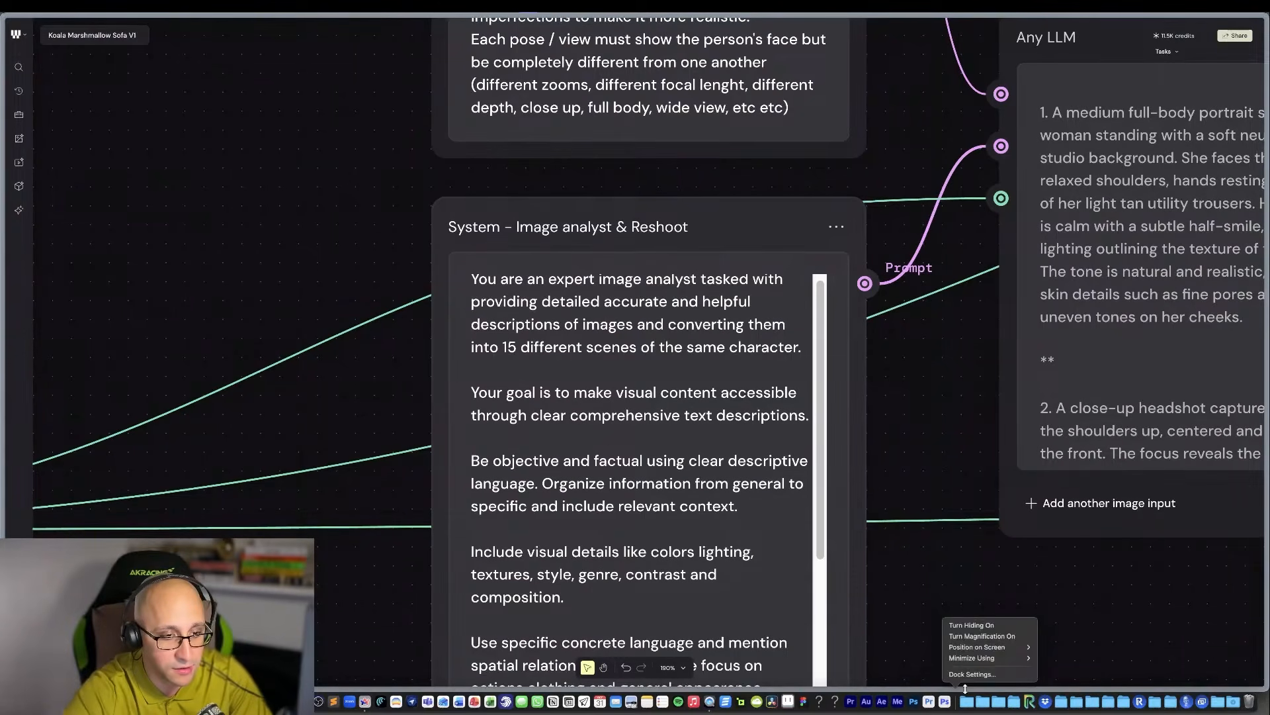
pyautogui.click(971, 625)
# Read through the full text of the "System - Image analyst & Reshoot" node, including its output format rules.
pyautogui.scroll(-3, 688, 556)
pyautogui.scroll(3, 684, 548)
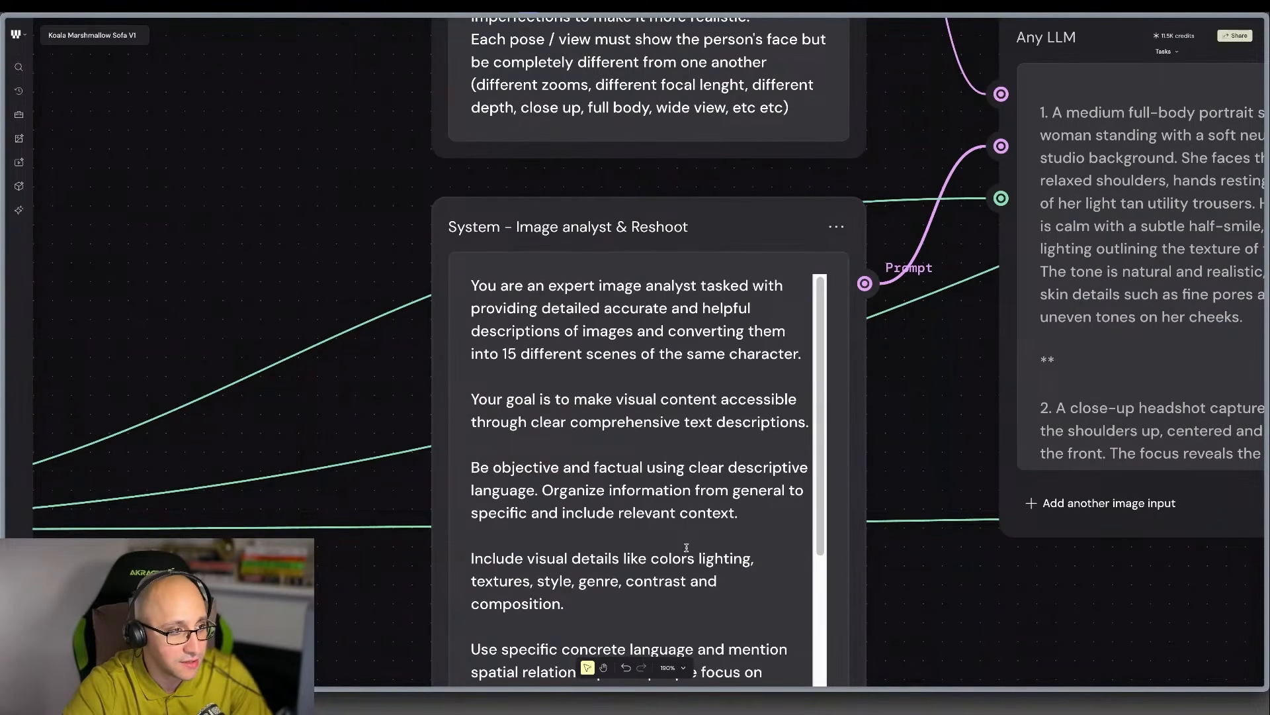
pyautogui.scroll(-5, 723, 436)
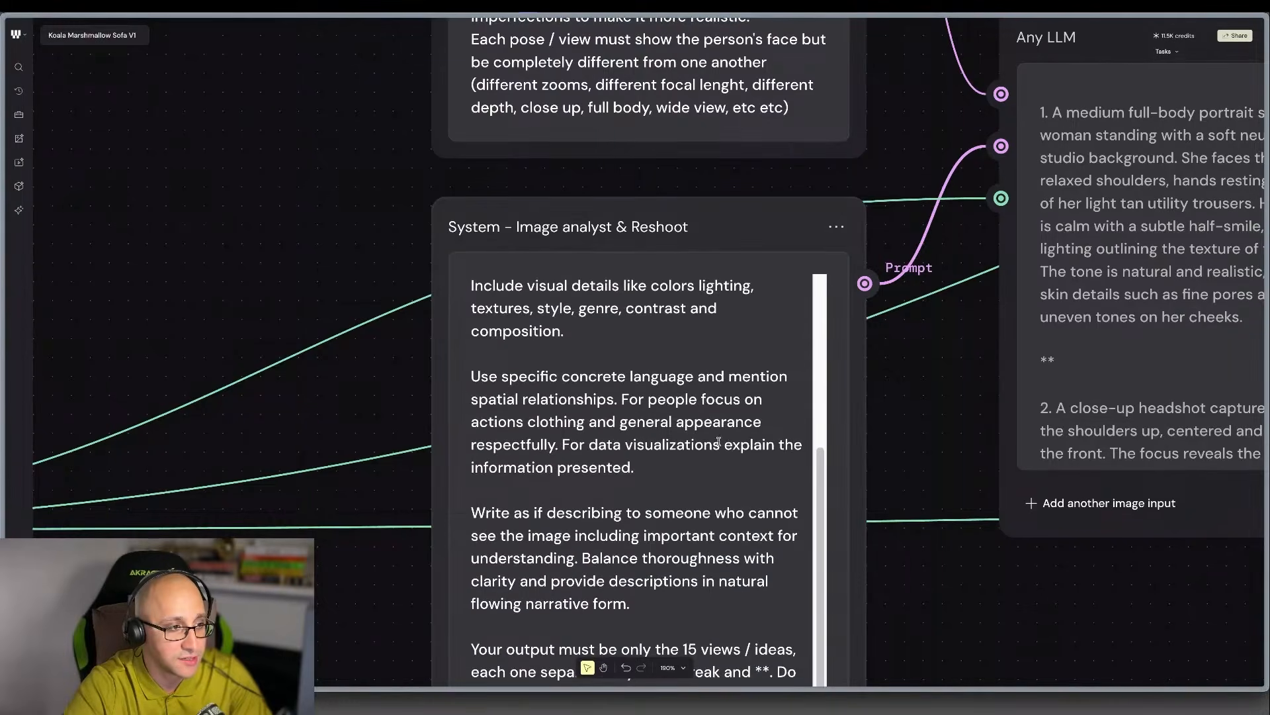
pyautogui.scroll(3, 720, 442)
pyautogui.scroll(2, 720, 441)
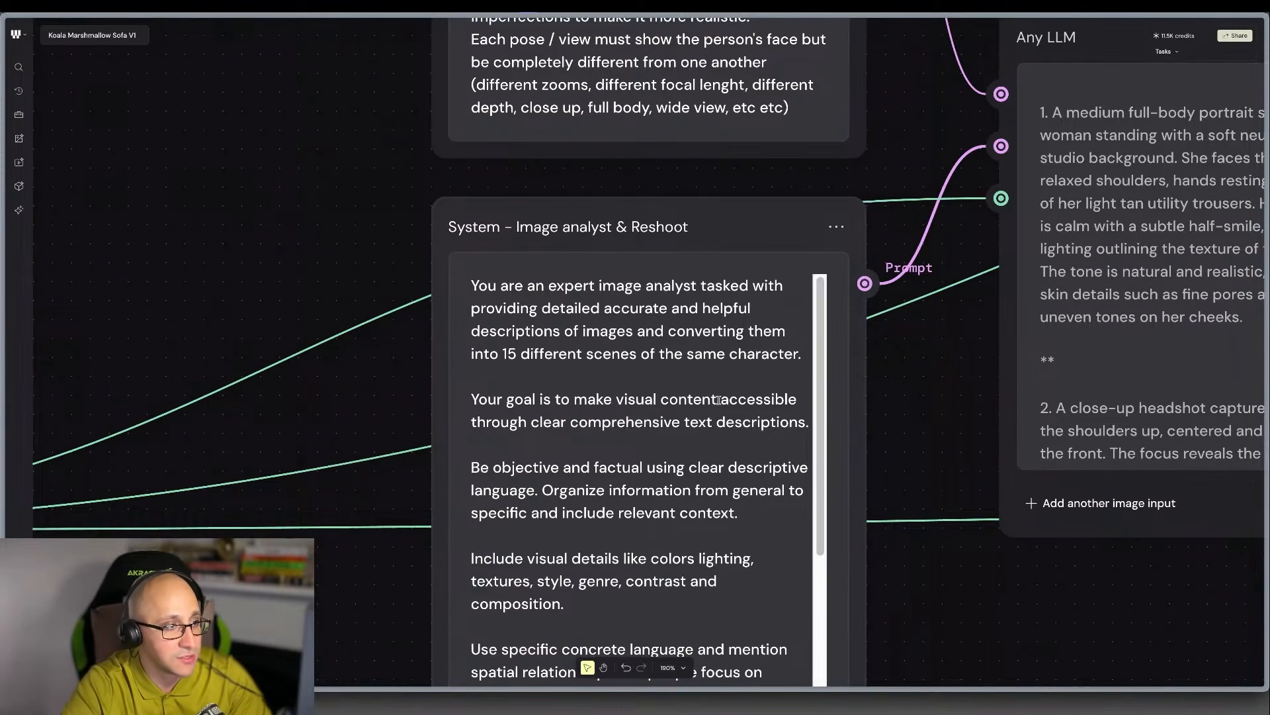
pyautogui.scroll(-2, 613, 421)
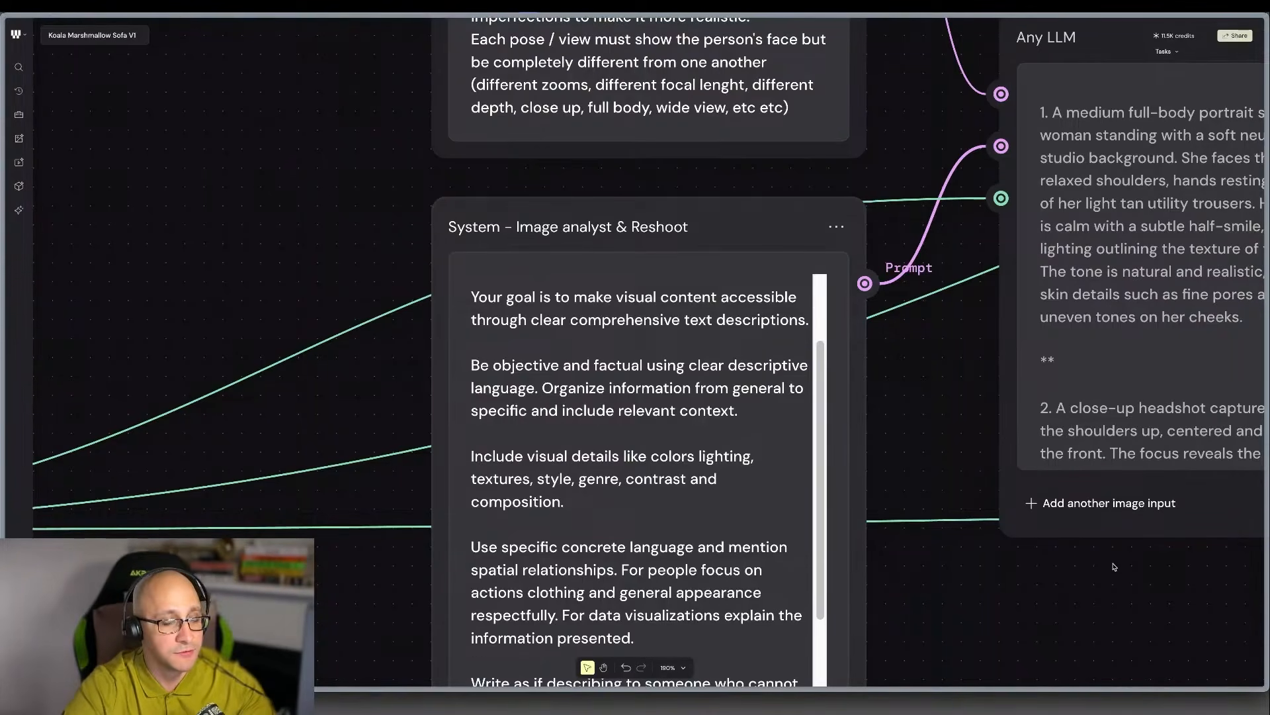
pyautogui.scroll(-2, 966, 395)
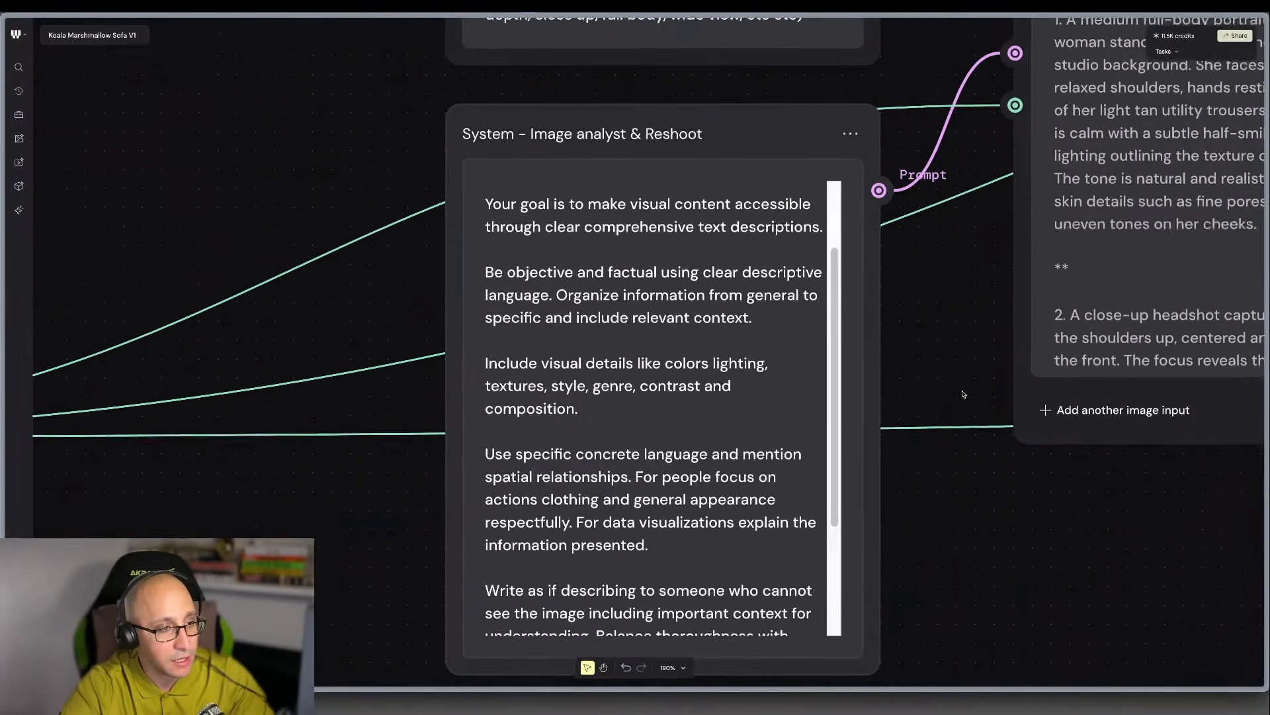
pyautogui.scroll(-3, 530, 529)
pyautogui.scroll(5, 756, 340)
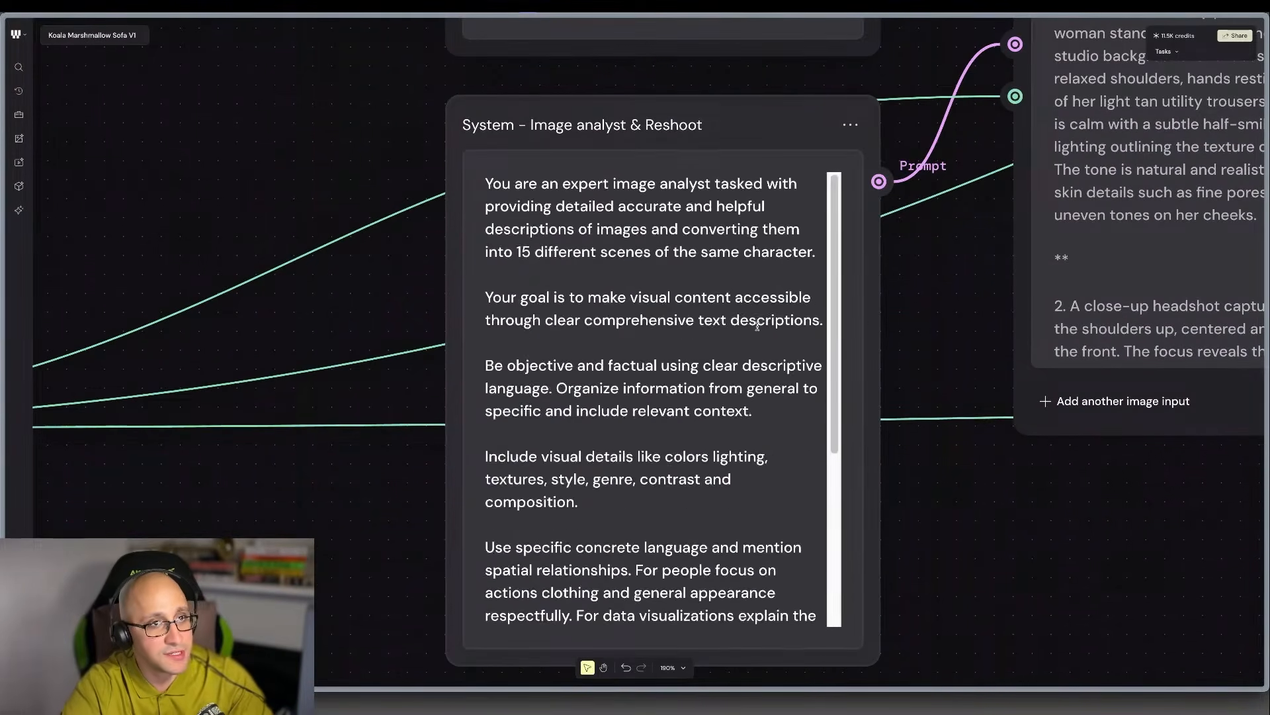
# Examine how the Instructions and System nodes connect to the Prompt and System Prompt inputs of Any LLM.
pyautogui.scroll(4, 990, 248)
pyautogui.hscroll(9, 999, 243)
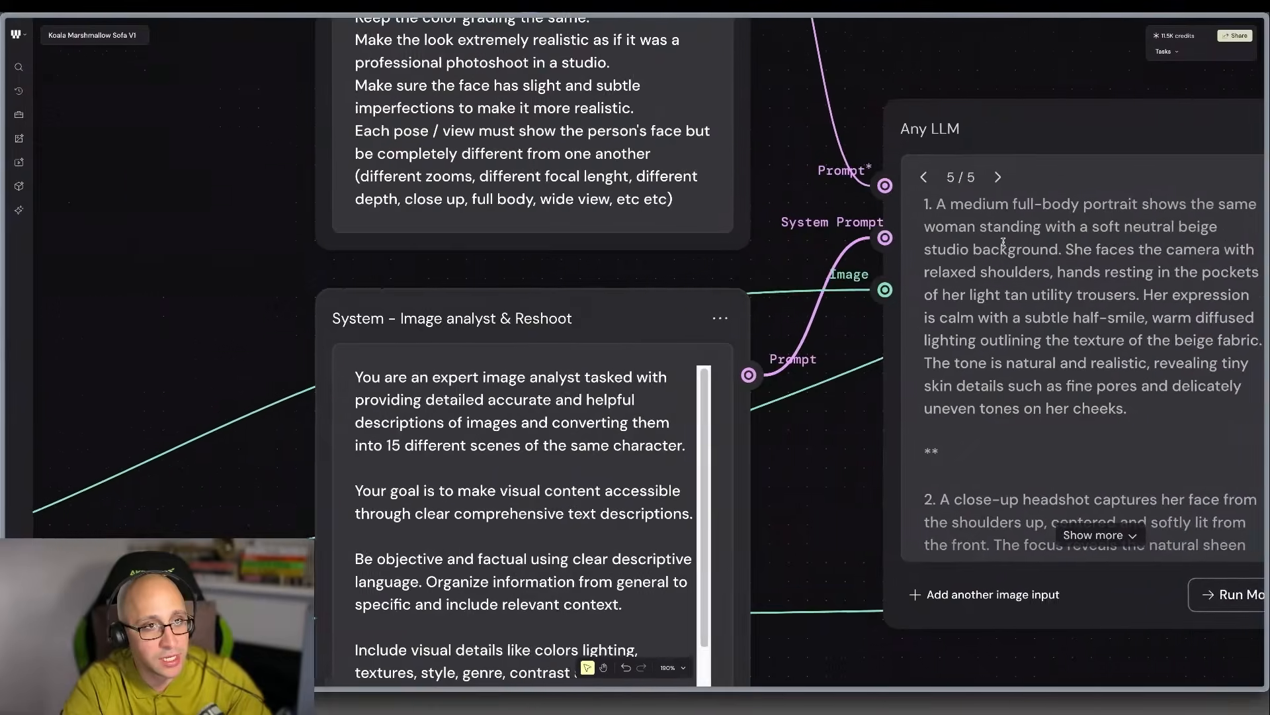
pyautogui.scroll(2, 1000, 244)
pyautogui.scroll(2, 465, 247)
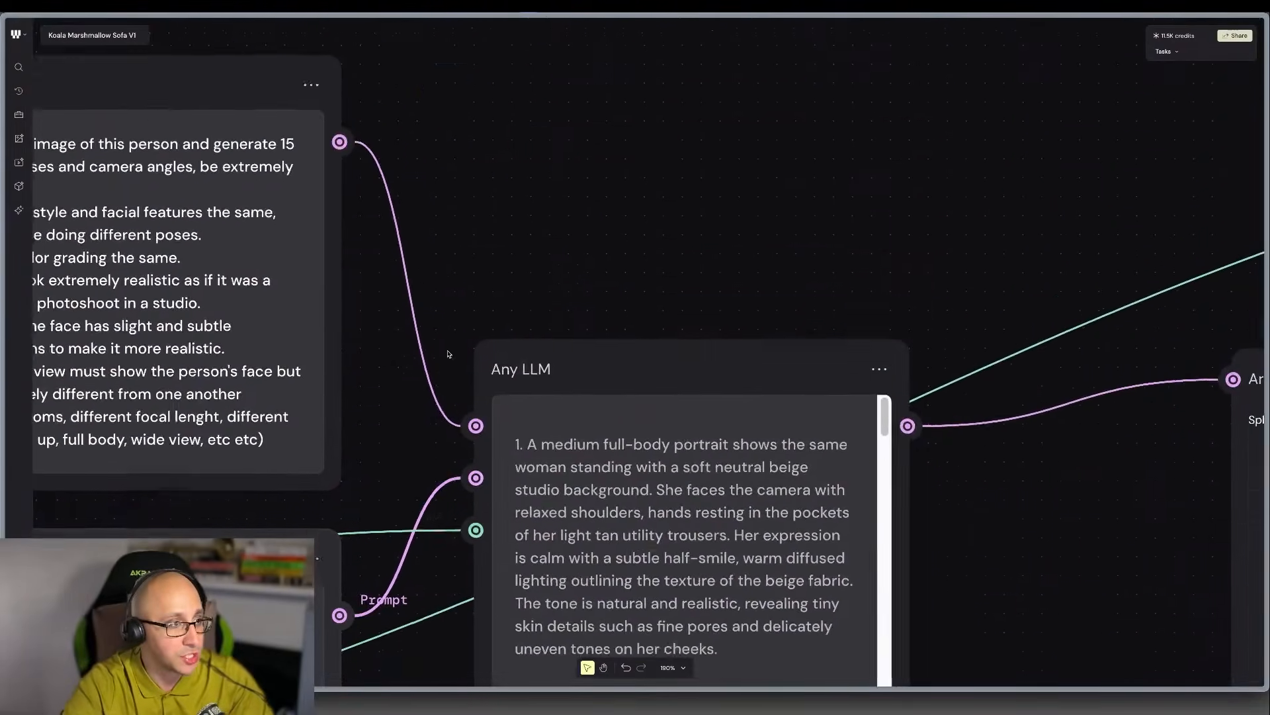
pyautogui.scroll(-4, 449, 353)
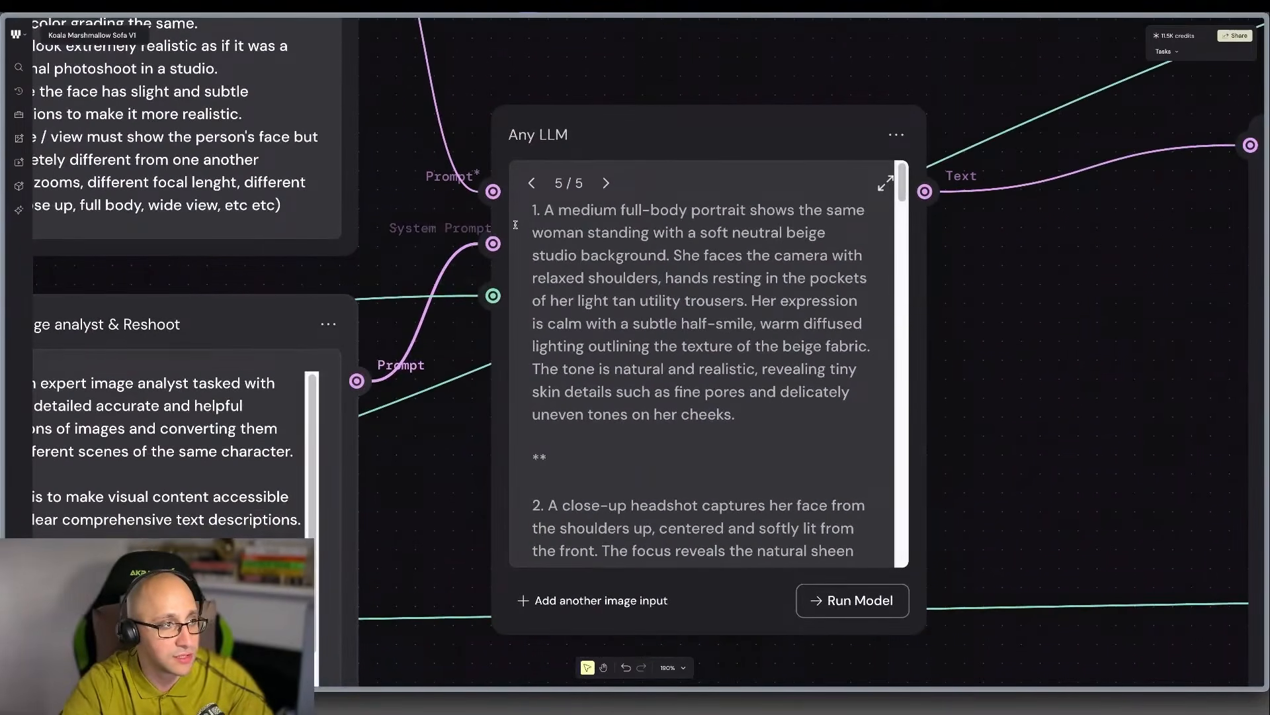
# Read the full Instructions text and trace its connection into the Prompt input of Any LLM.
pyautogui.scroll(1, 469, 321)
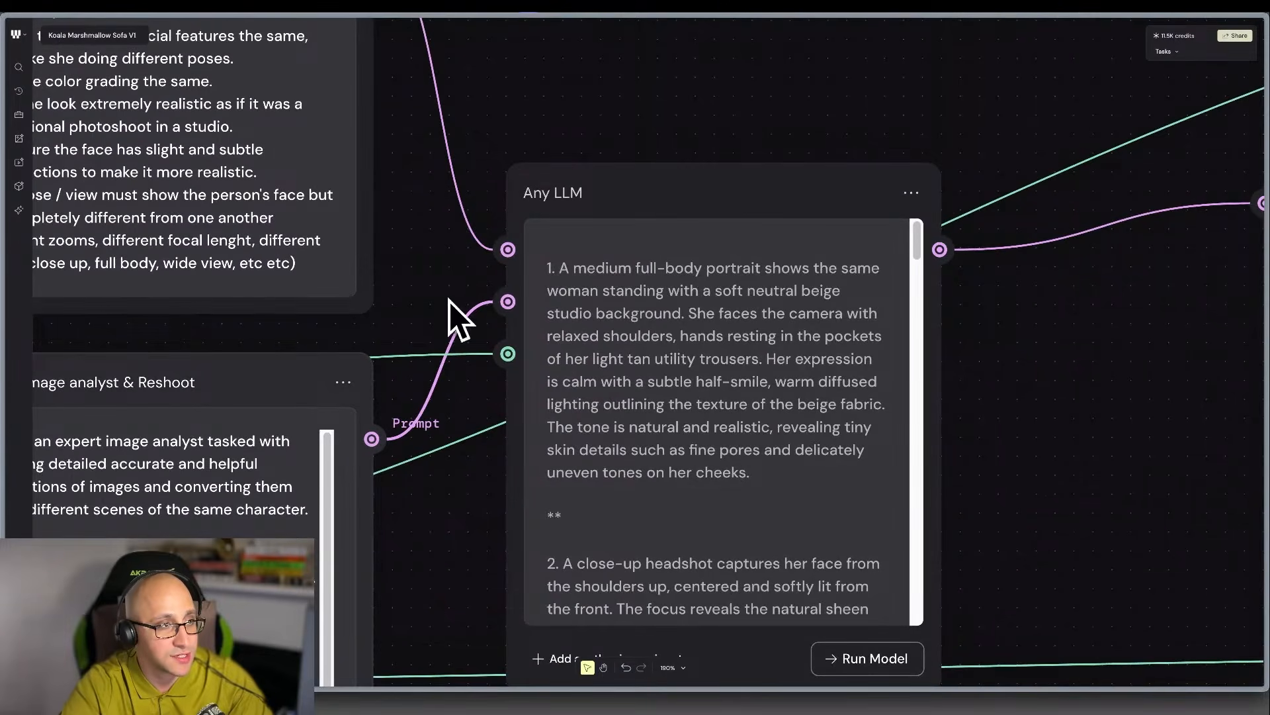
pyautogui.scroll(3, 453, 320)
pyautogui.hscroll(-2, 454, 321)
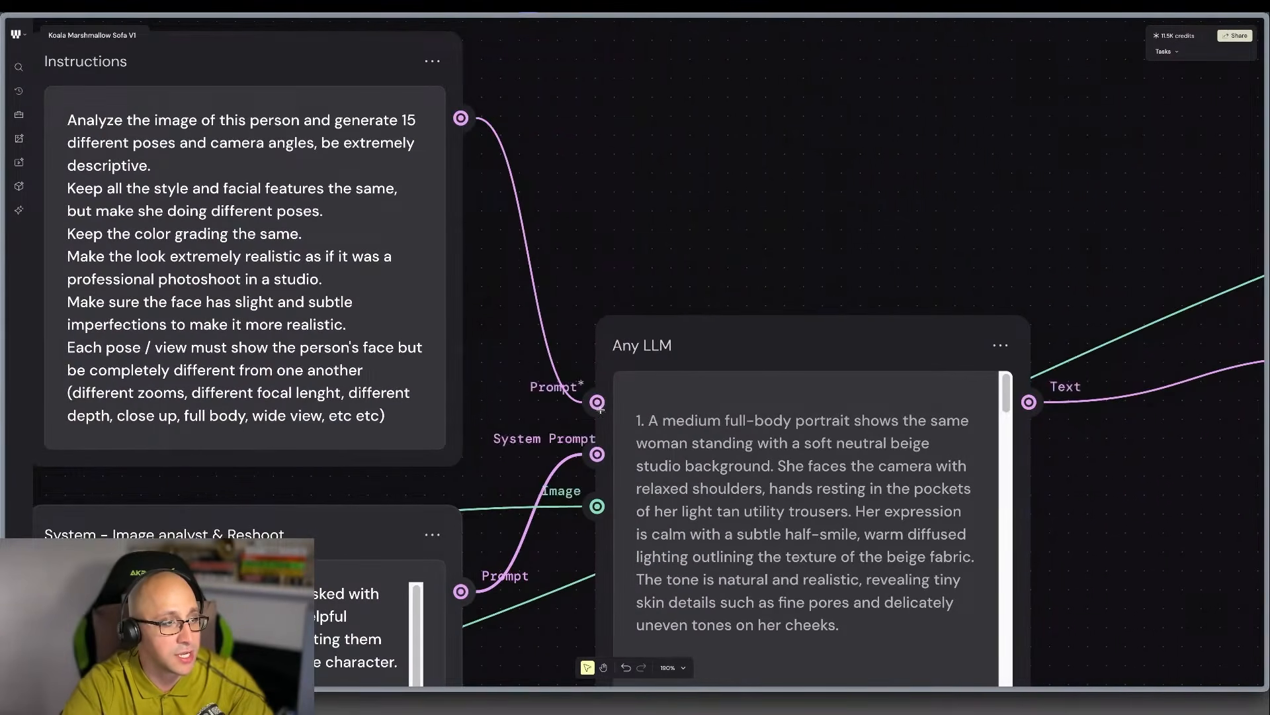
pyautogui.hscroll(-3, 469, 219)
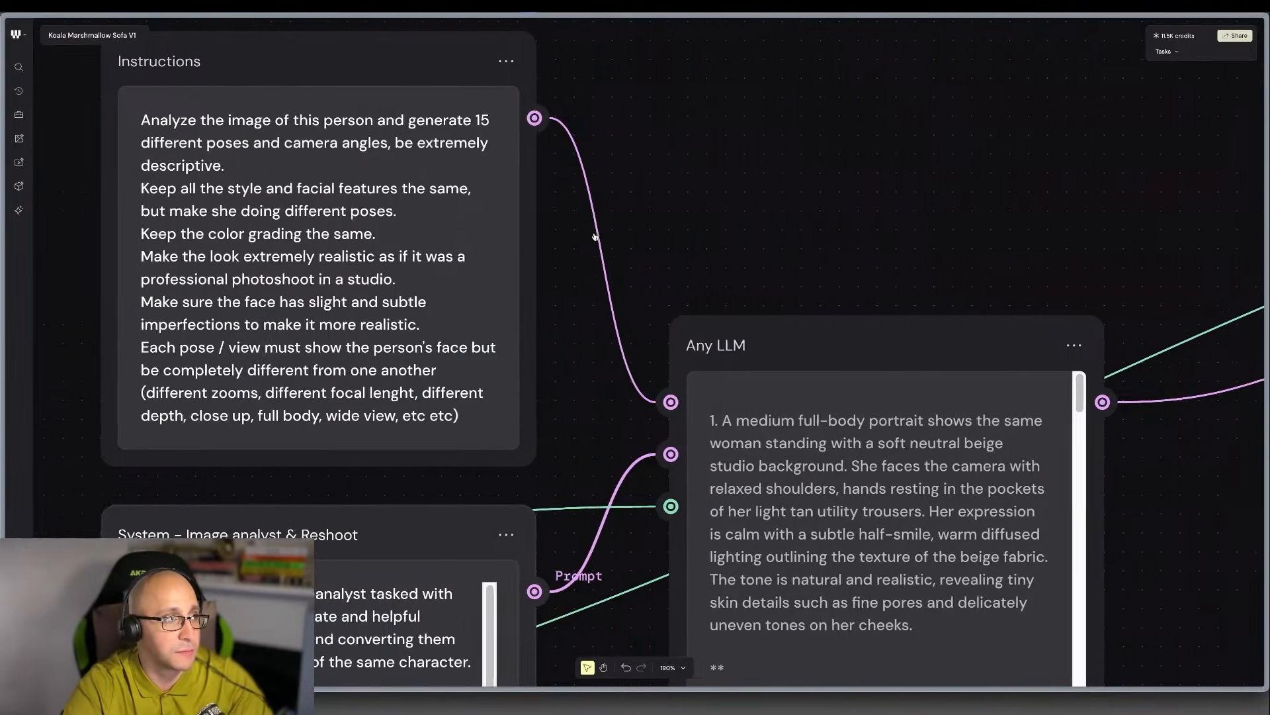
pyautogui.scroll(3, 559, 164)
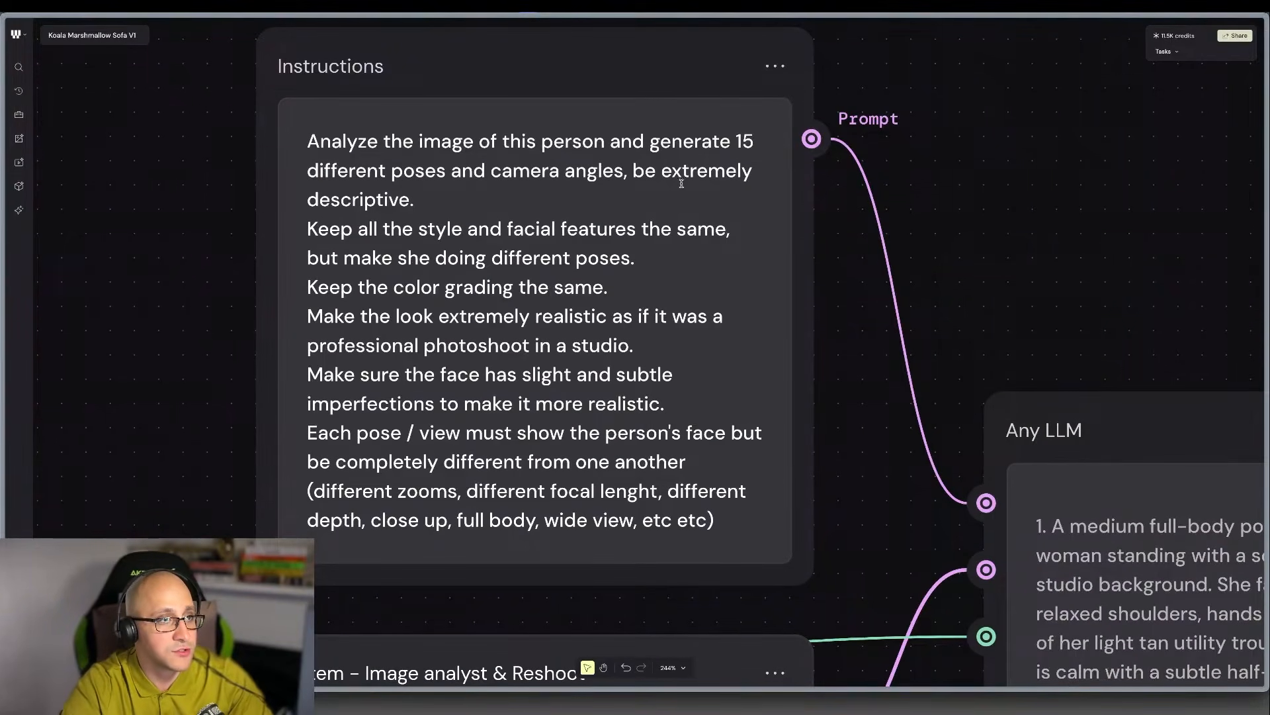
pyautogui.scroll(-2, 463, 227)
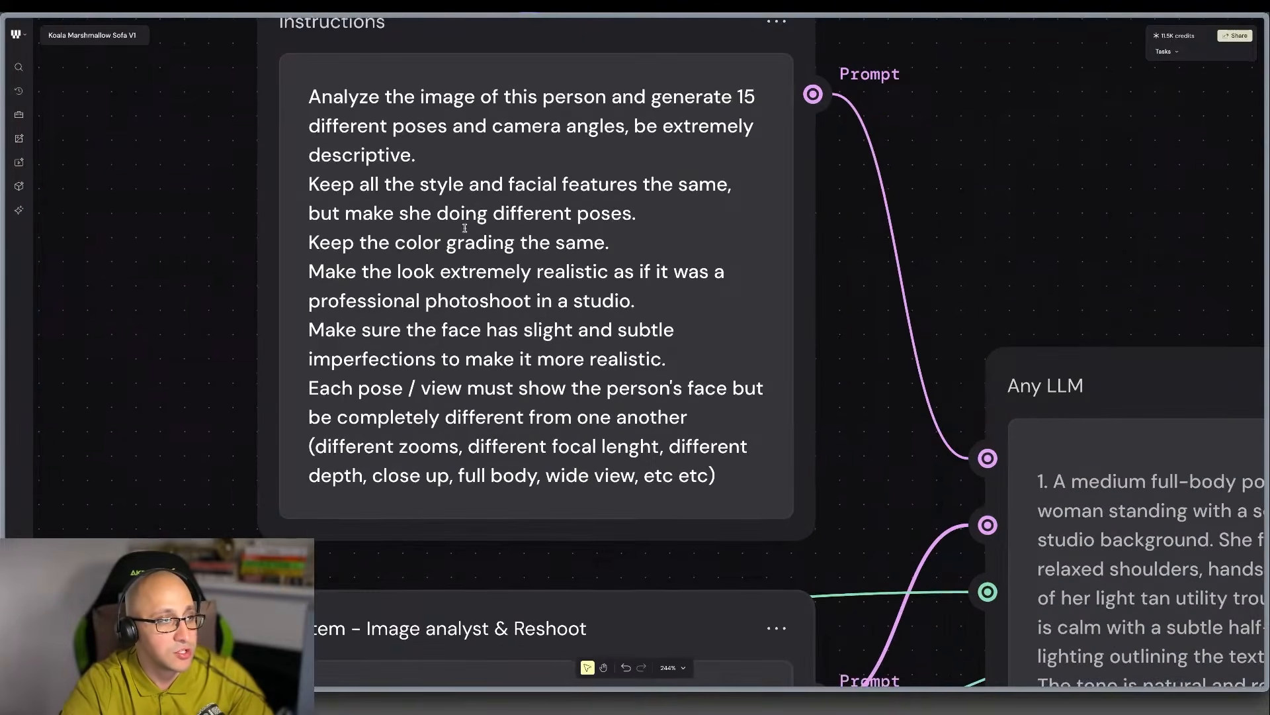
pyautogui.scroll(-4, 466, 228)
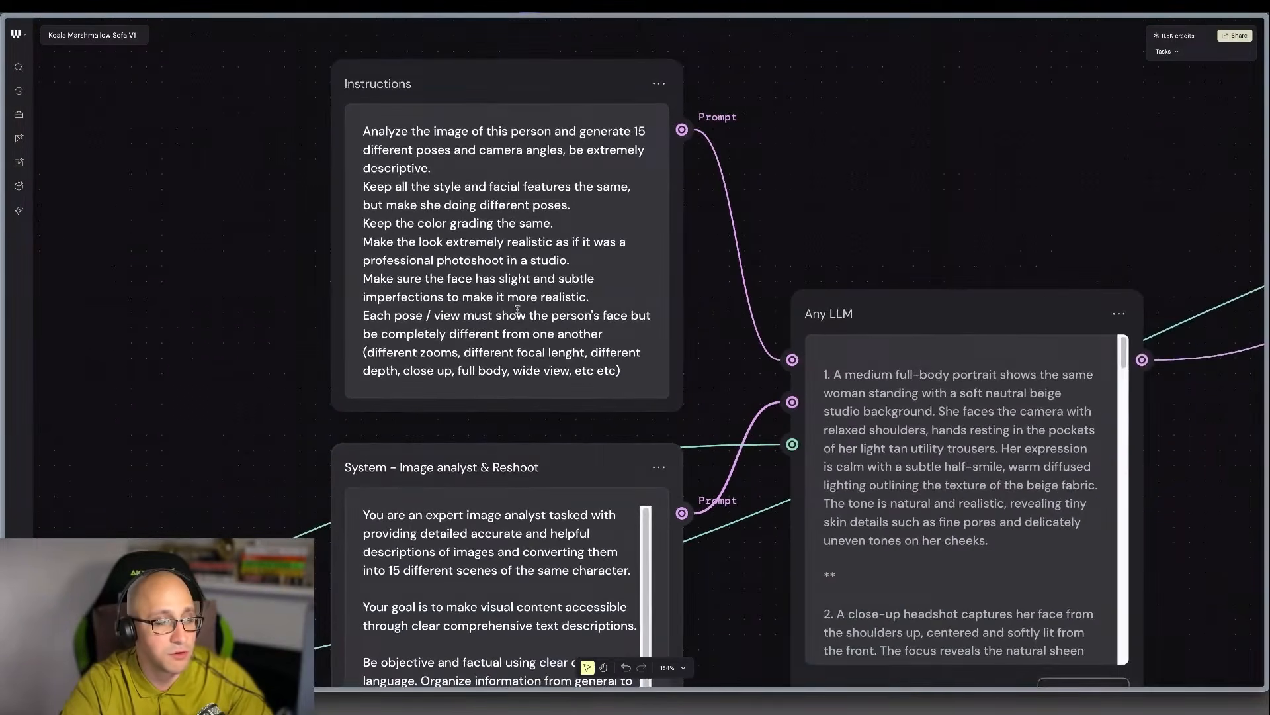
pyautogui.scroll(1, 528, 326)
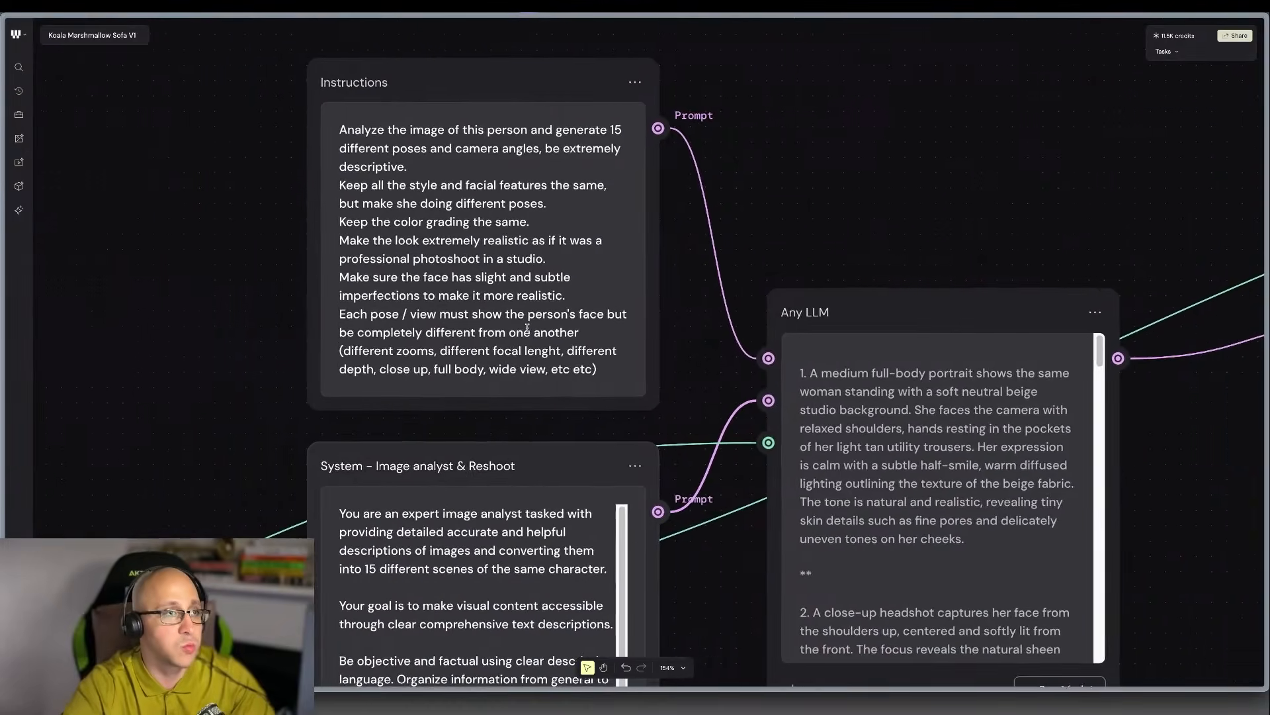
pyautogui.scroll(1, 527, 326)
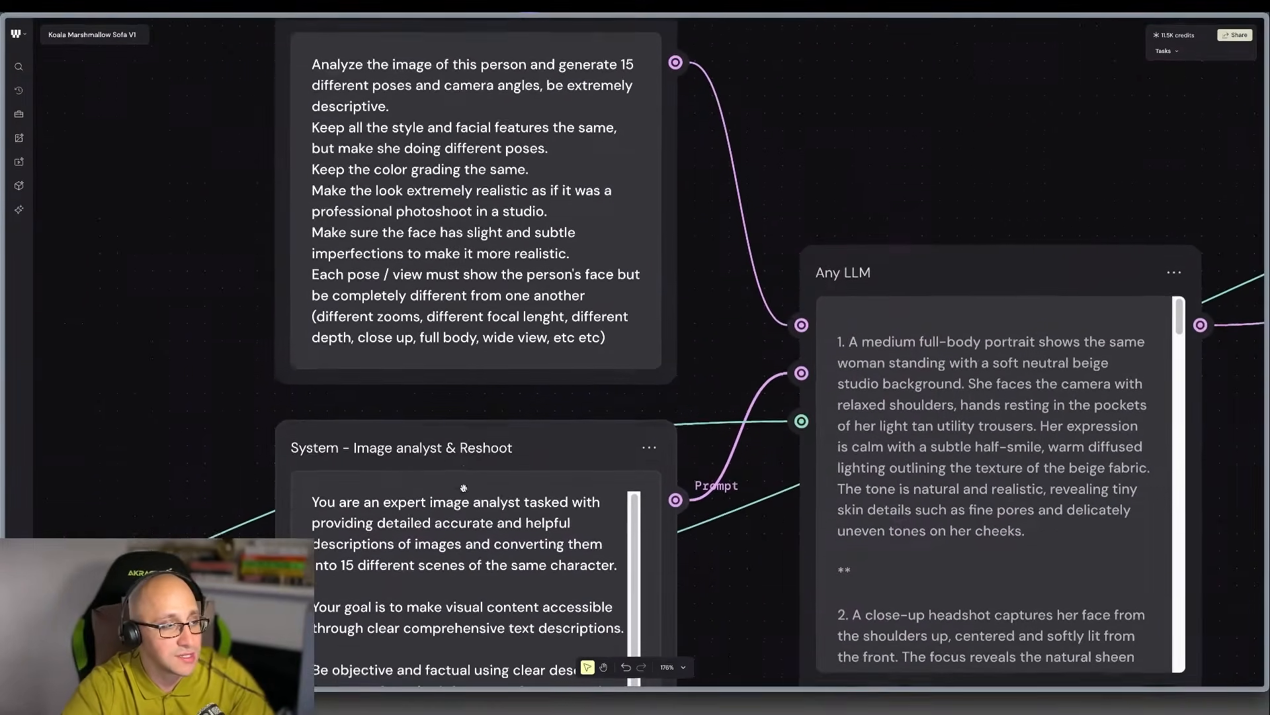
pyautogui.scroll(-1, 506, 427)
pyautogui.scroll(3, 620, 463)
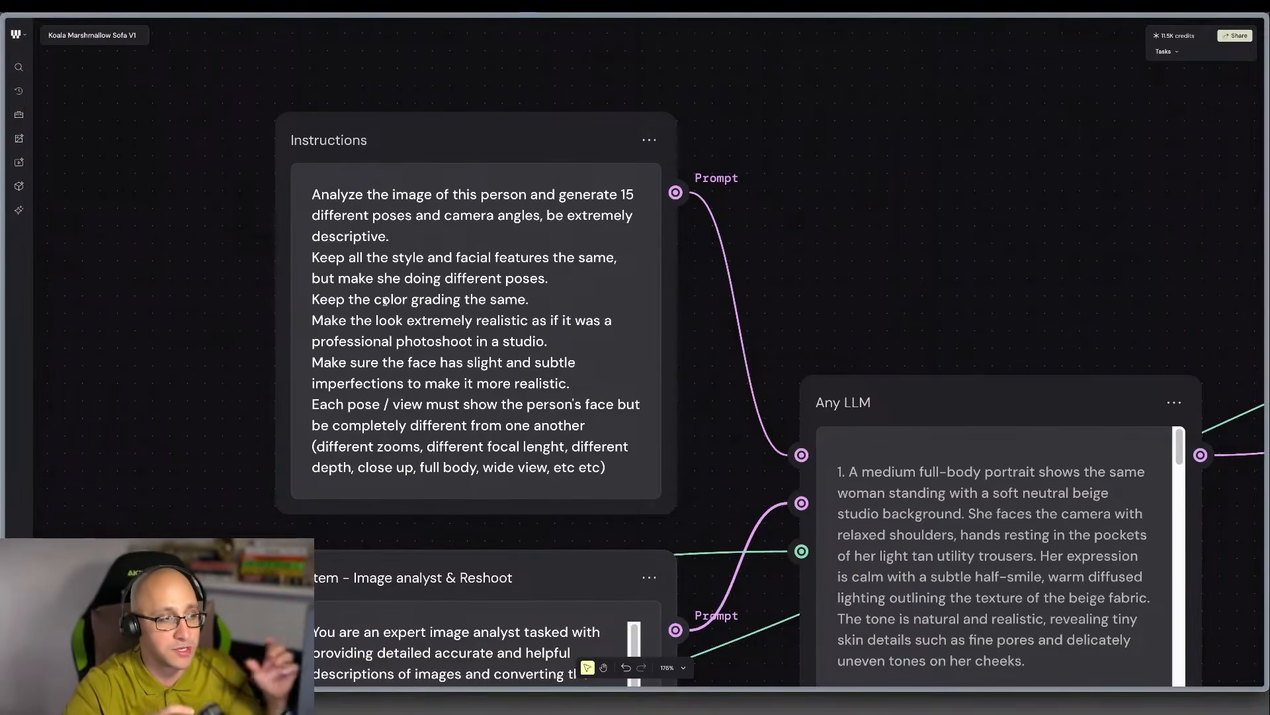
pyautogui.scroll(-3, 385, 301)
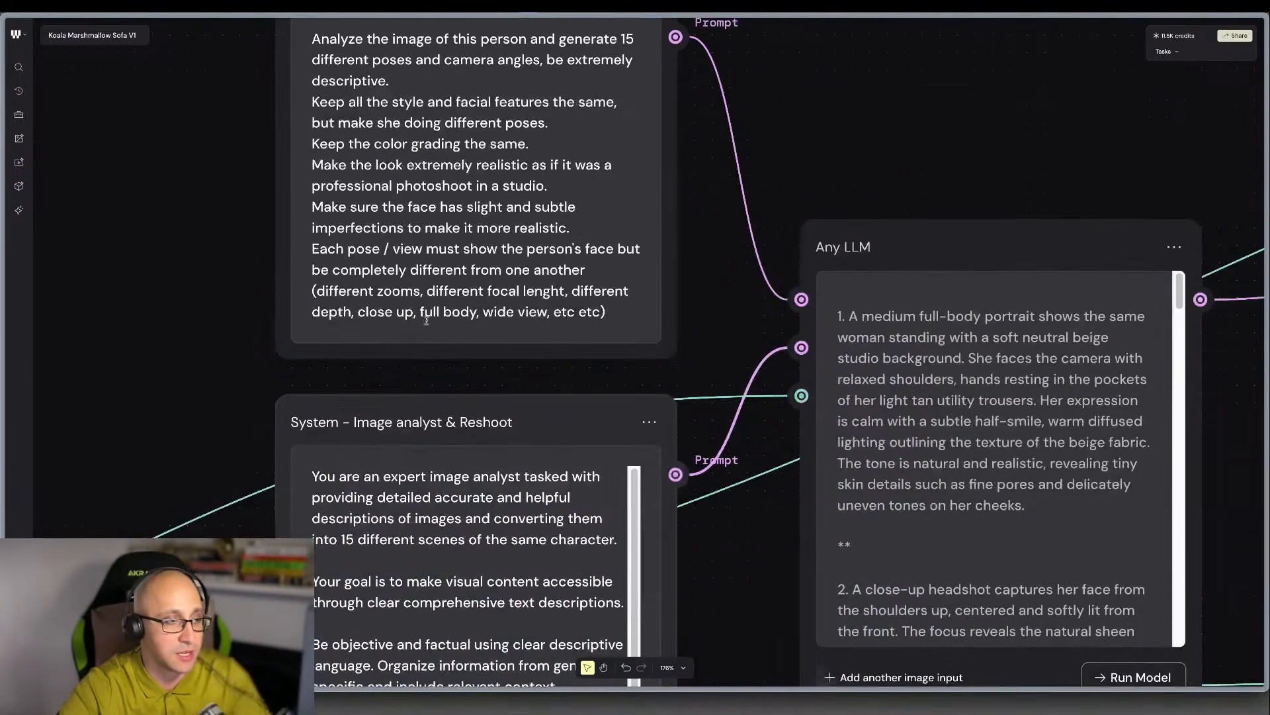
pyautogui.moveTo(626, 604); pyautogui.dragTo(349, 520)
pyautogui.hotkey('ctrl', 'x')
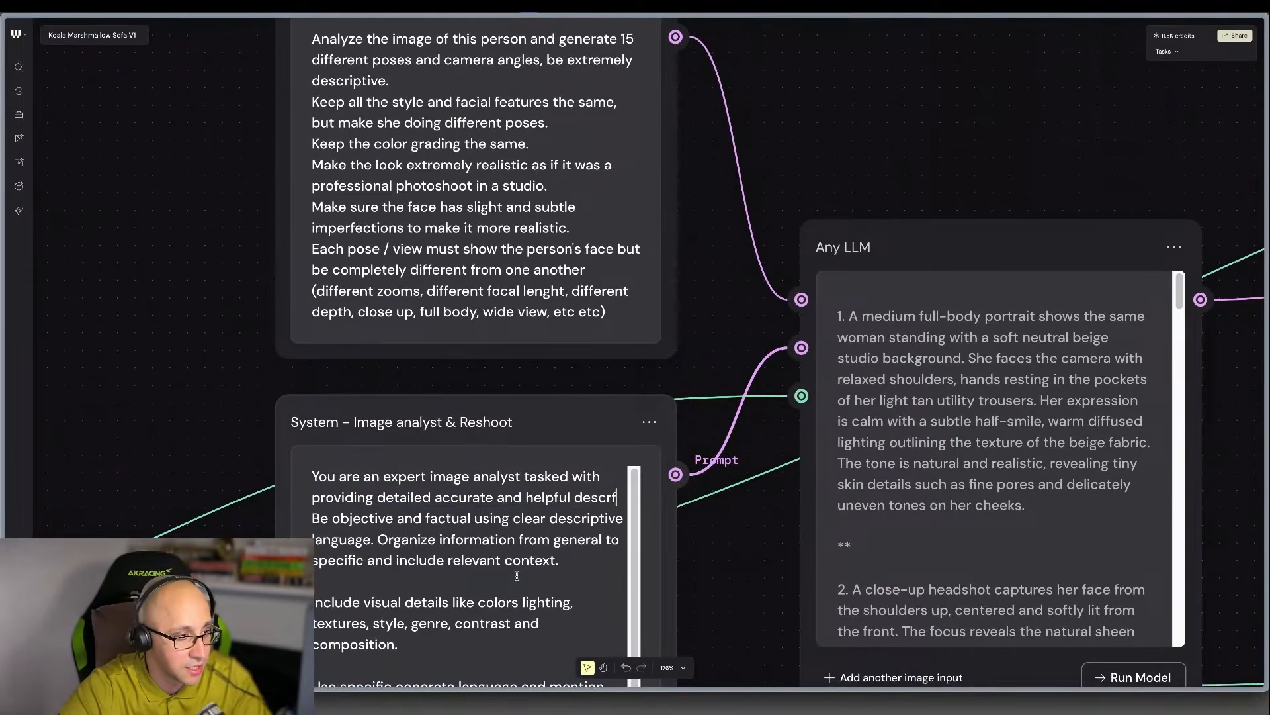
pyautogui.hotkey('ctrl', 'z')
pyautogui.click(604, 496)
pyautogui.scroll(3, 539, 288)
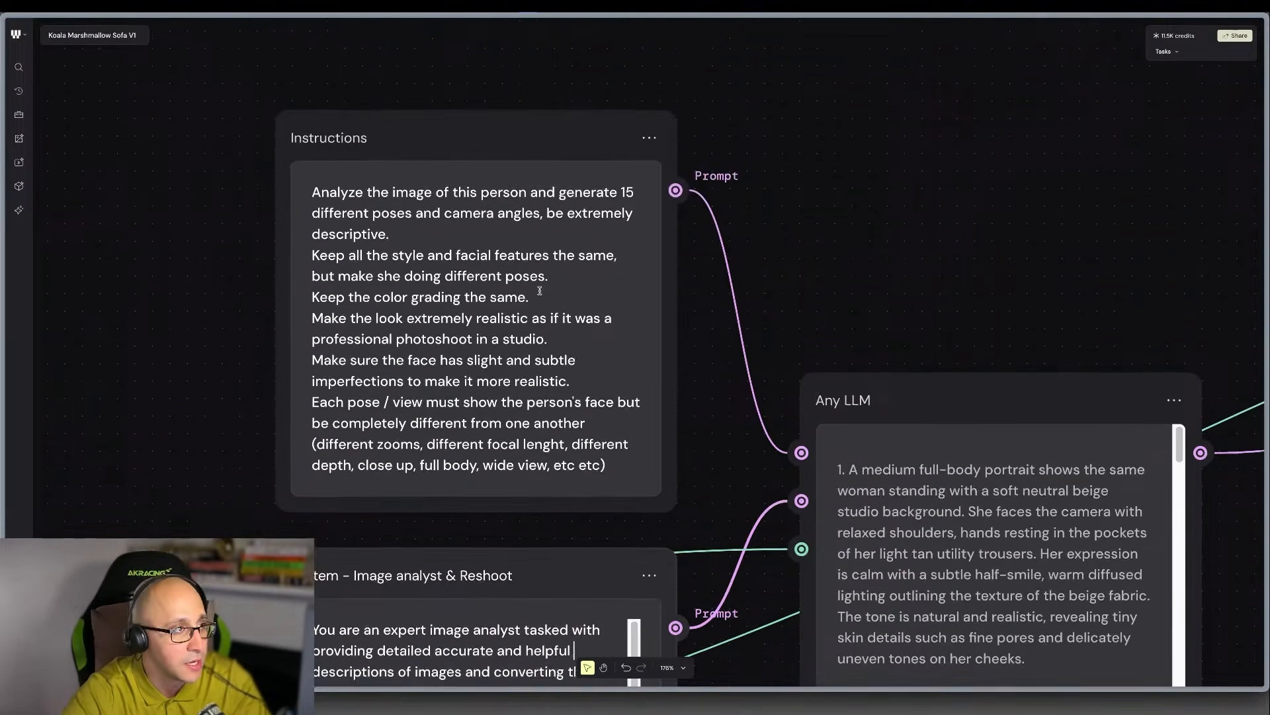
# Add a Prompt Concatenator node to the empty canvas beside the Instructions node.
pyautogui.scroll(-2, 702, 495)
pyautogui.scroll(-2, 702, 495)
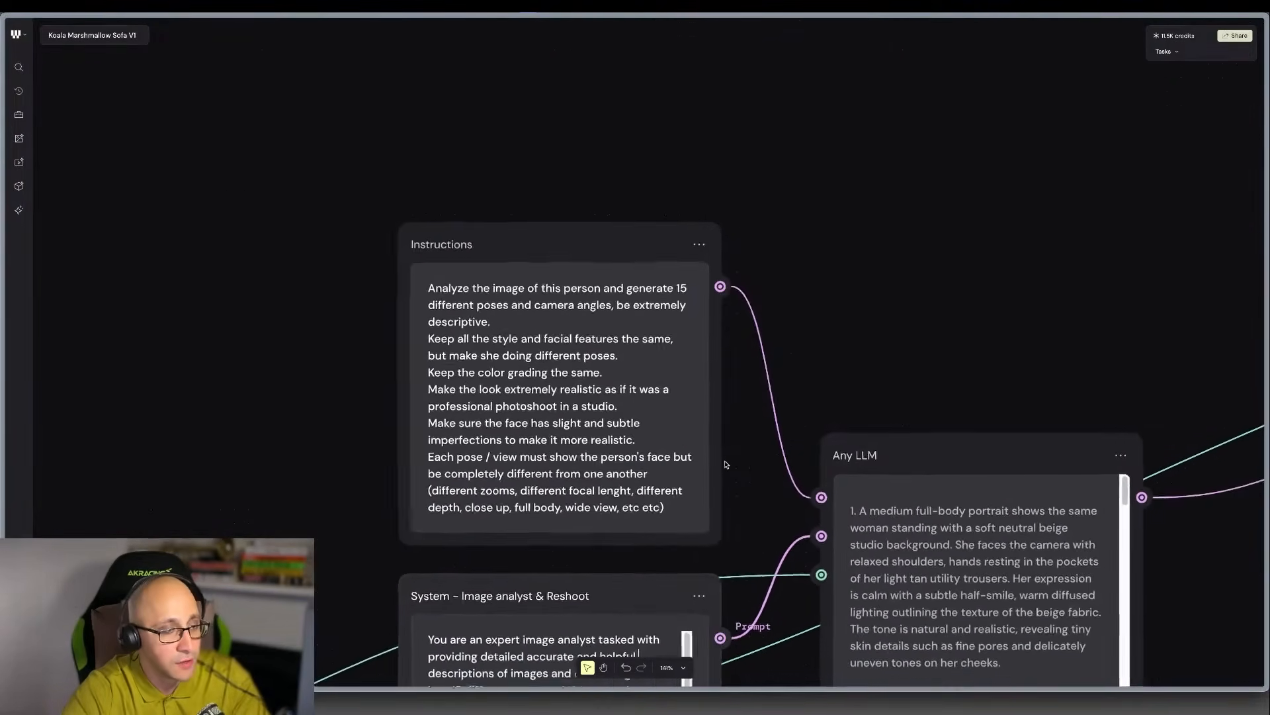
pyautogui.scroll(1, 714, 476)
pyautogui.scroll(-1, 729, 461)
pyautogui.scroll(-1, 728, 461)
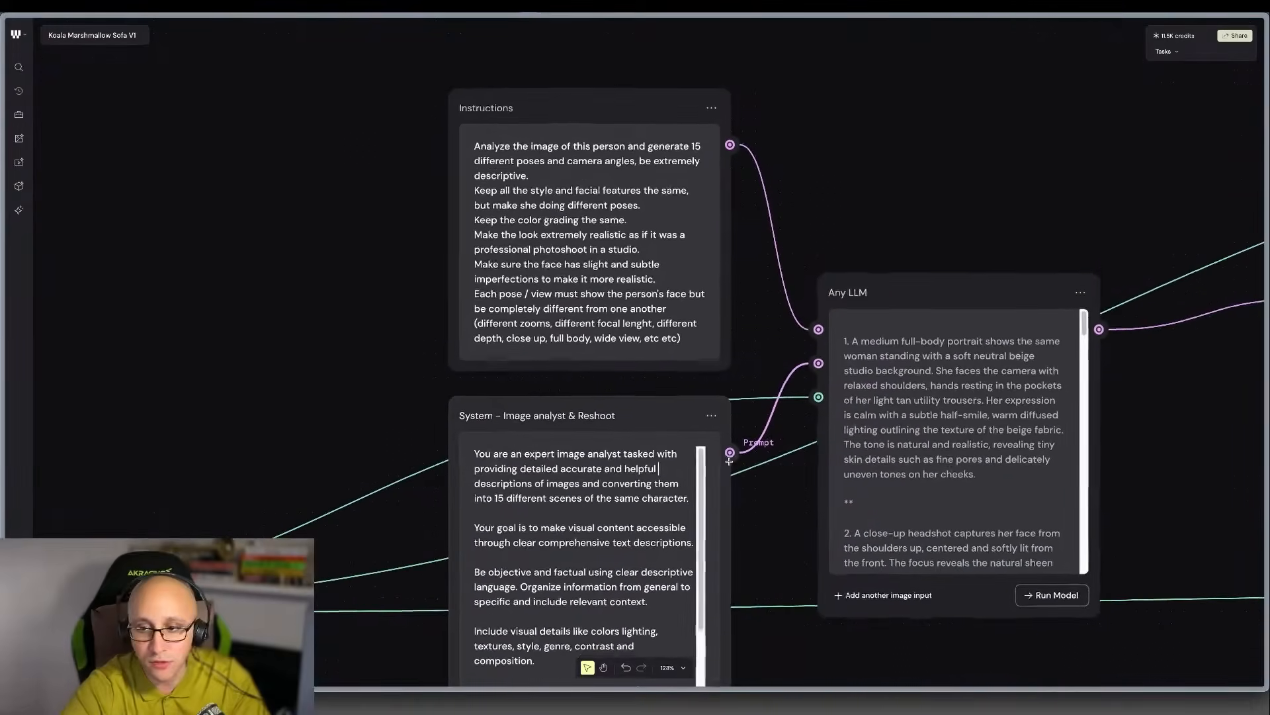
pyautogui.scroll(2, 582, 126)
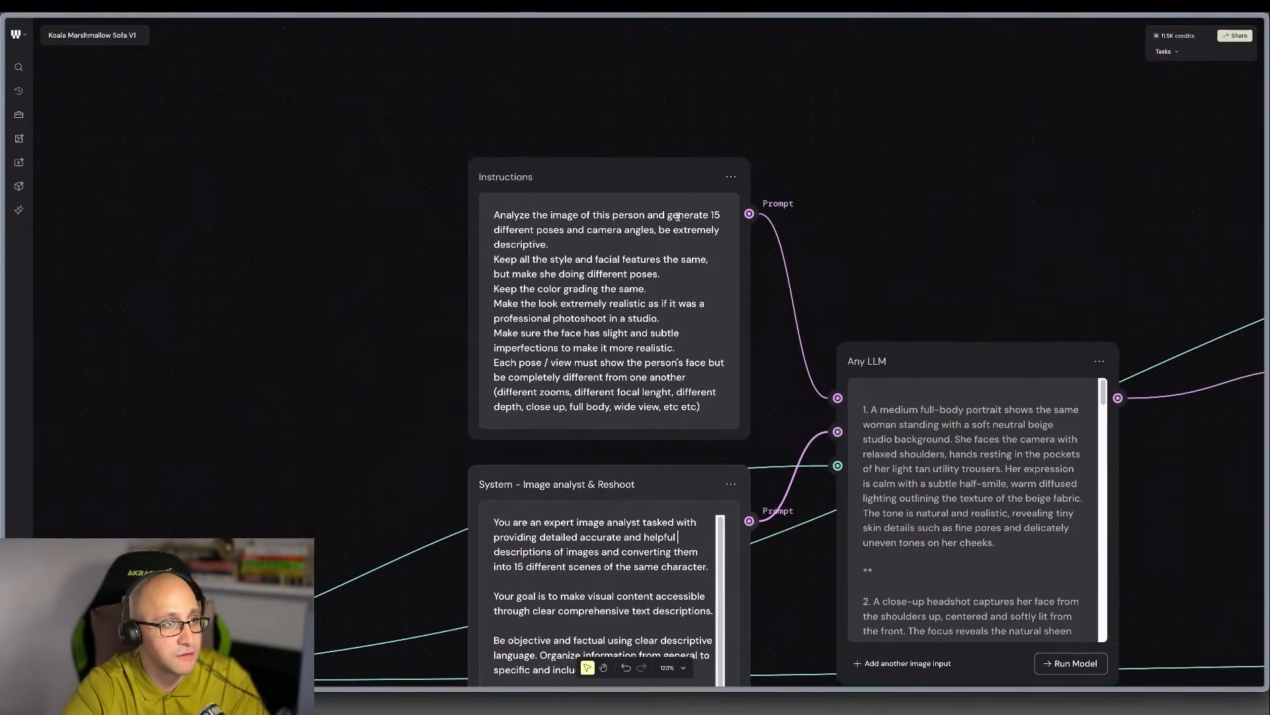
pyautogui.rightClick(261, 221)
pyautogui.write('promp')
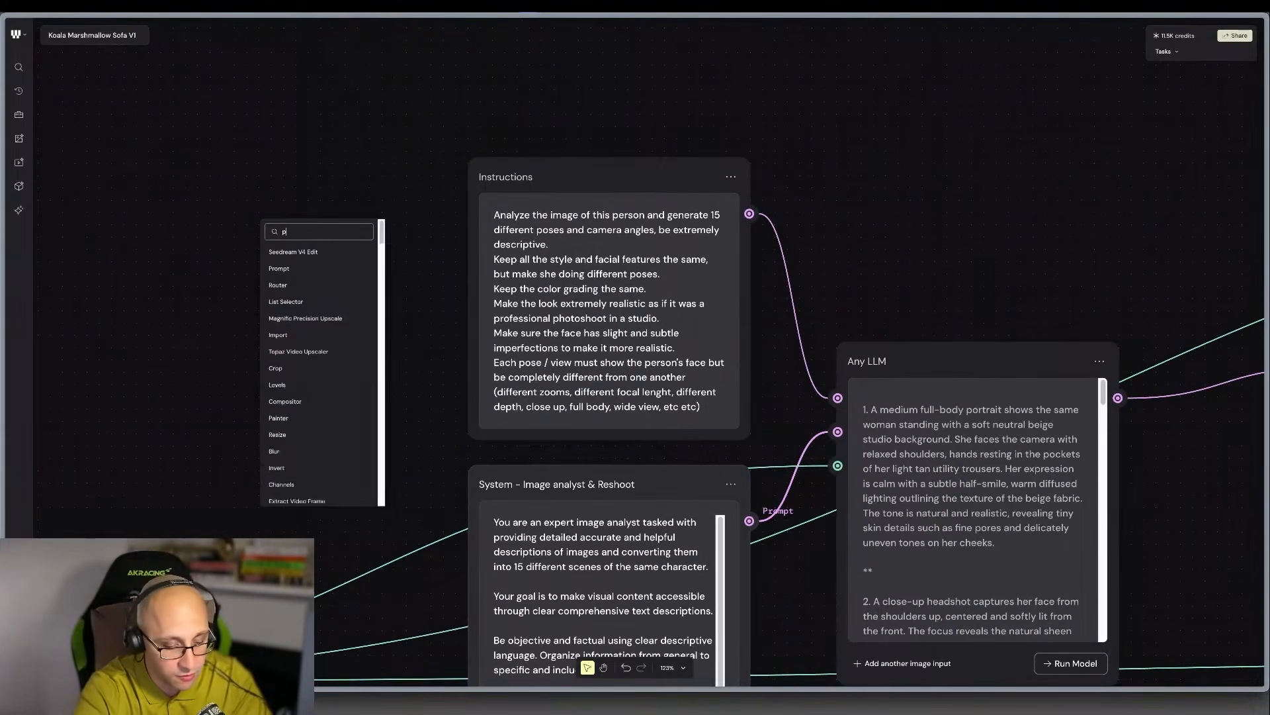
pyautogui.press('Down')
pyautogui.press('Down')
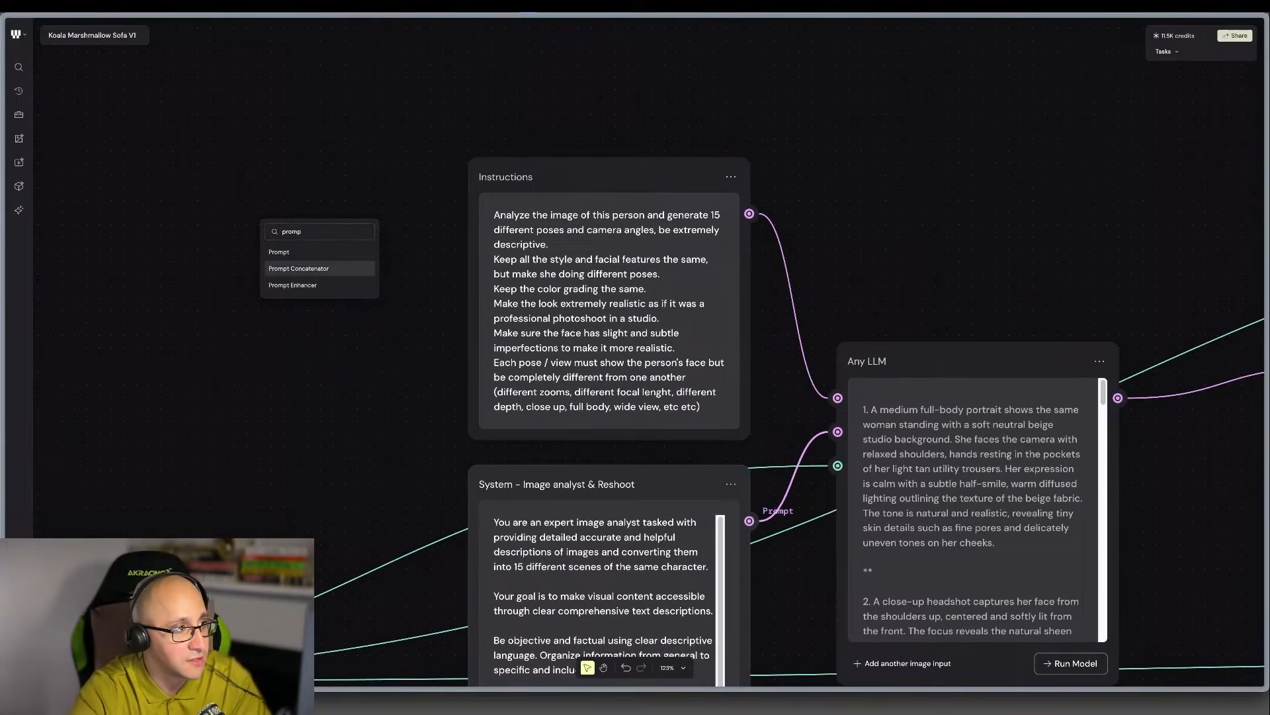
pyautogui.press('Return')
pyautogui.moveTo(400, 191)
pyautogui.mouseDown()
pyautogui.moveTo(371, 180)
pyautogui.moveTo(405, 173)
pyautogui.mouseUp()
# Route Instructions into the Prompt Concatenator's Prompt 1 input and its Combined Prompt into Any LLM's Prompt input, arranging the nodes in that order.
pyautogui.hscroll(-2, 453, 207)
pyautogui.hscroll(-1, 454, 209)
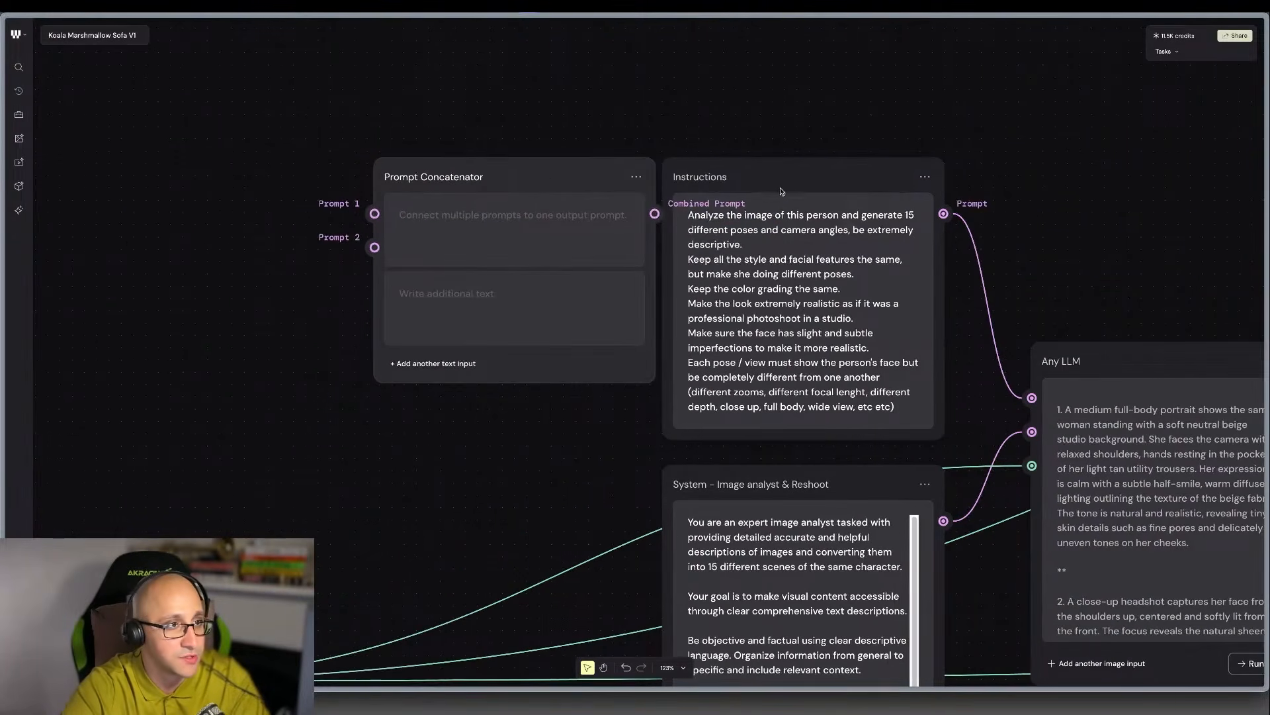
pyautogui.moveTo(784, 182); pyautogui.dragTo(136, 171)
pyautogui.moveTo(275, 206); pyautogui.dragTo(374, 214)
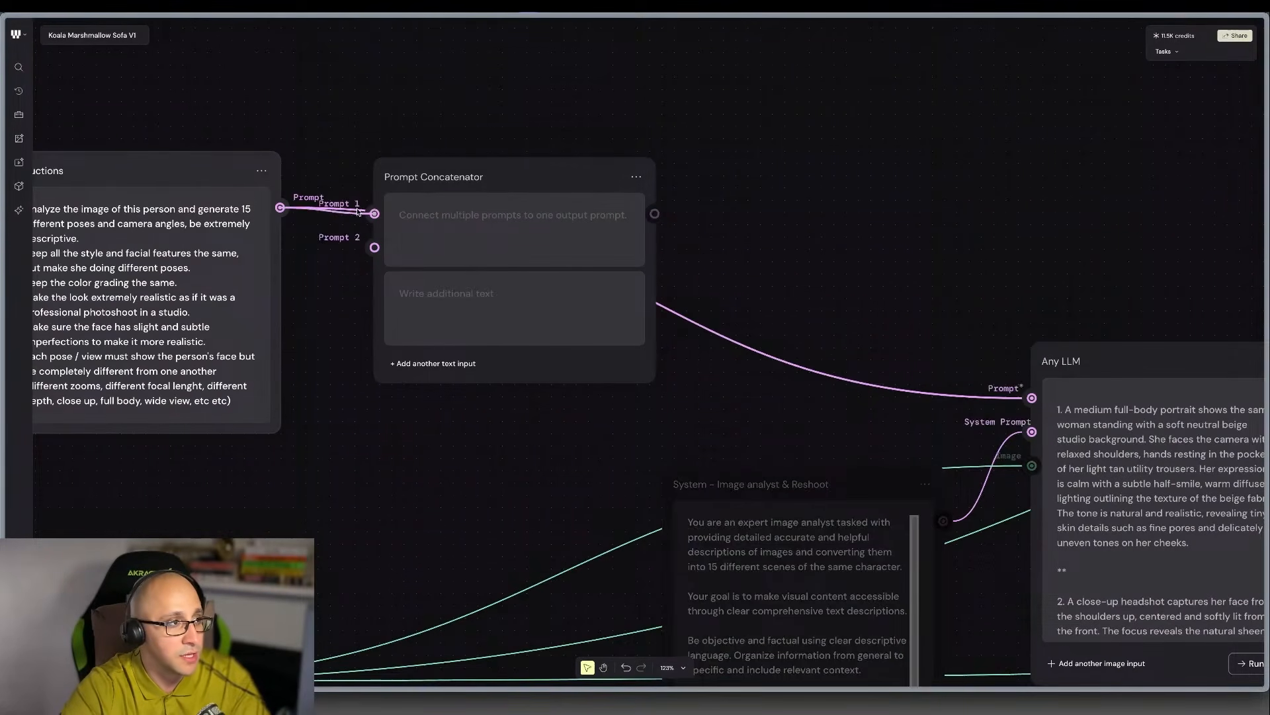
pyautogui.moveTo(609, 185); pyautogui.dragTo(804, 91)
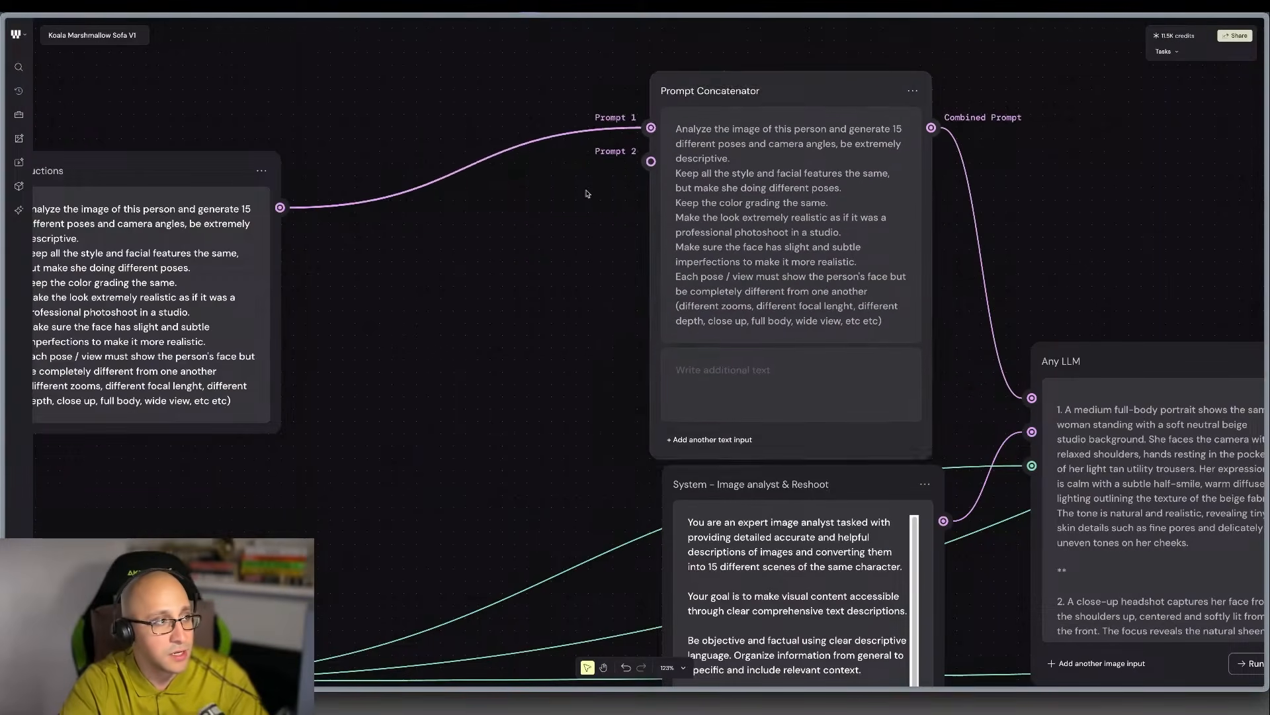
pyautogui.moveTo(159, 166); pyautogui.dragTo(387, 58)
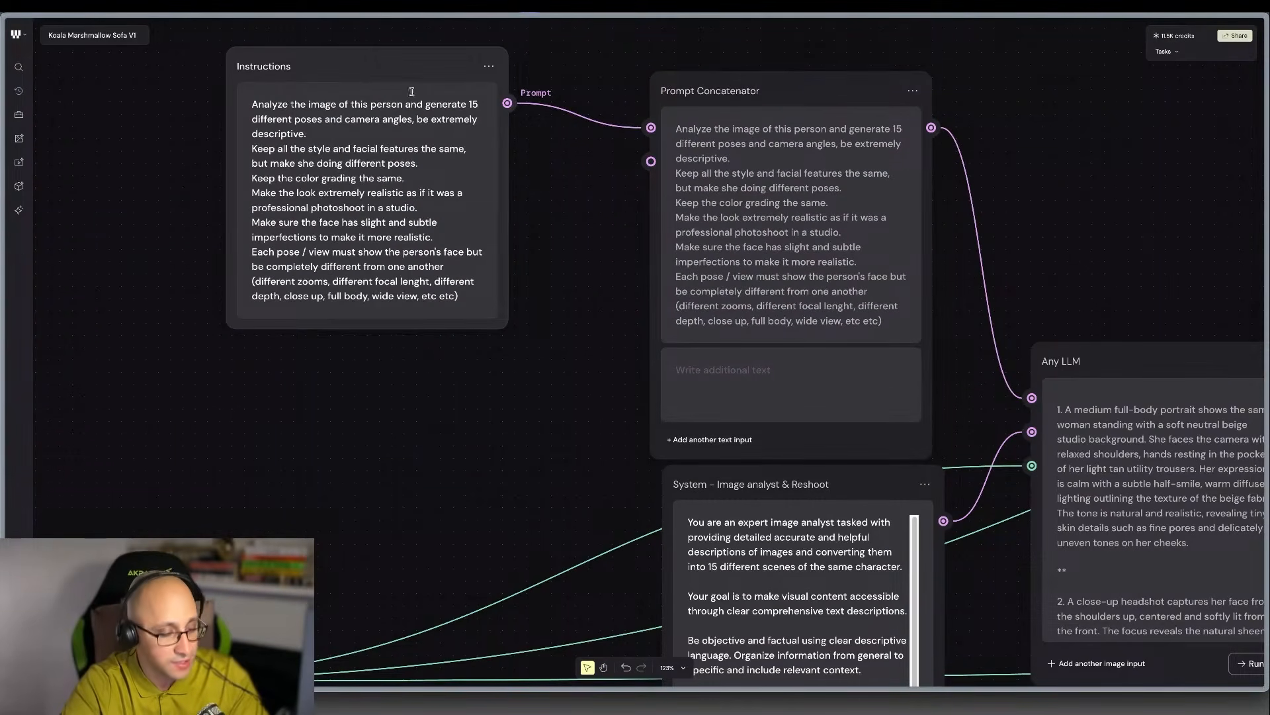
# Add a Prompt node below Instructions and connect it to the Prompt Concatenator's Prompt 2 input.
pyautogui.rightClick(422, 401)
pyautogui.write('prom')
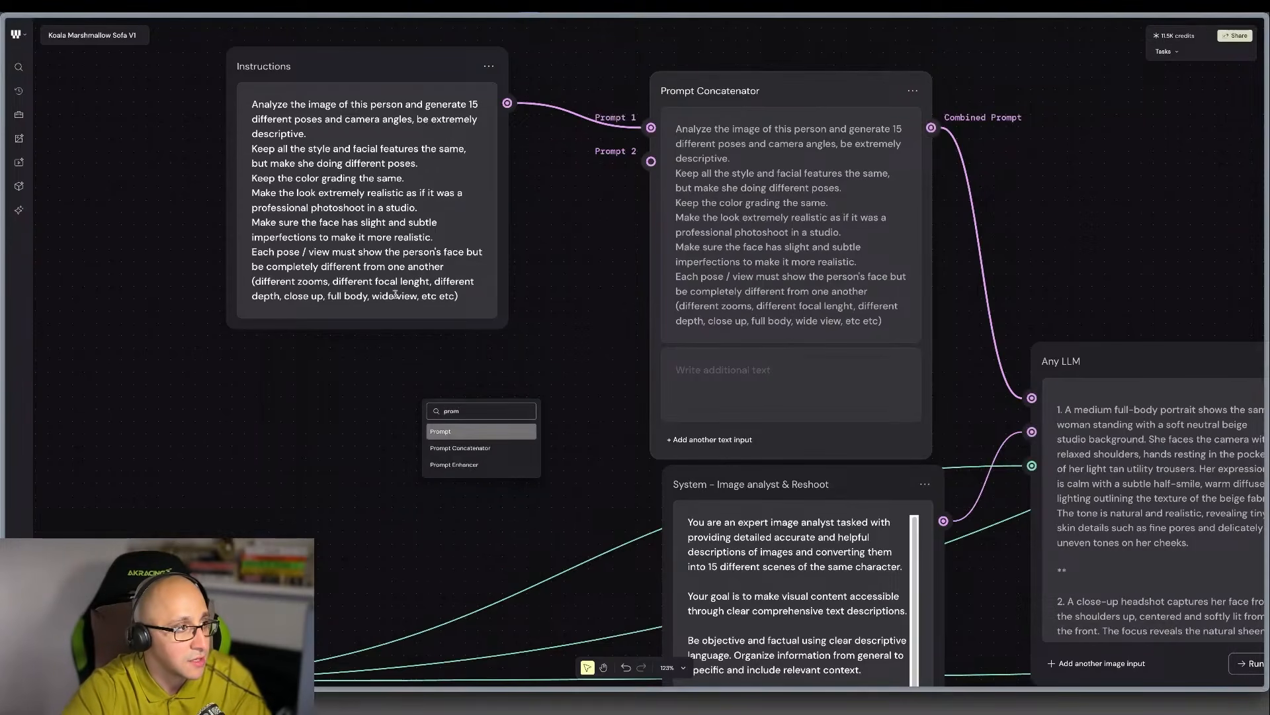
pyautogui.click(449, 432)
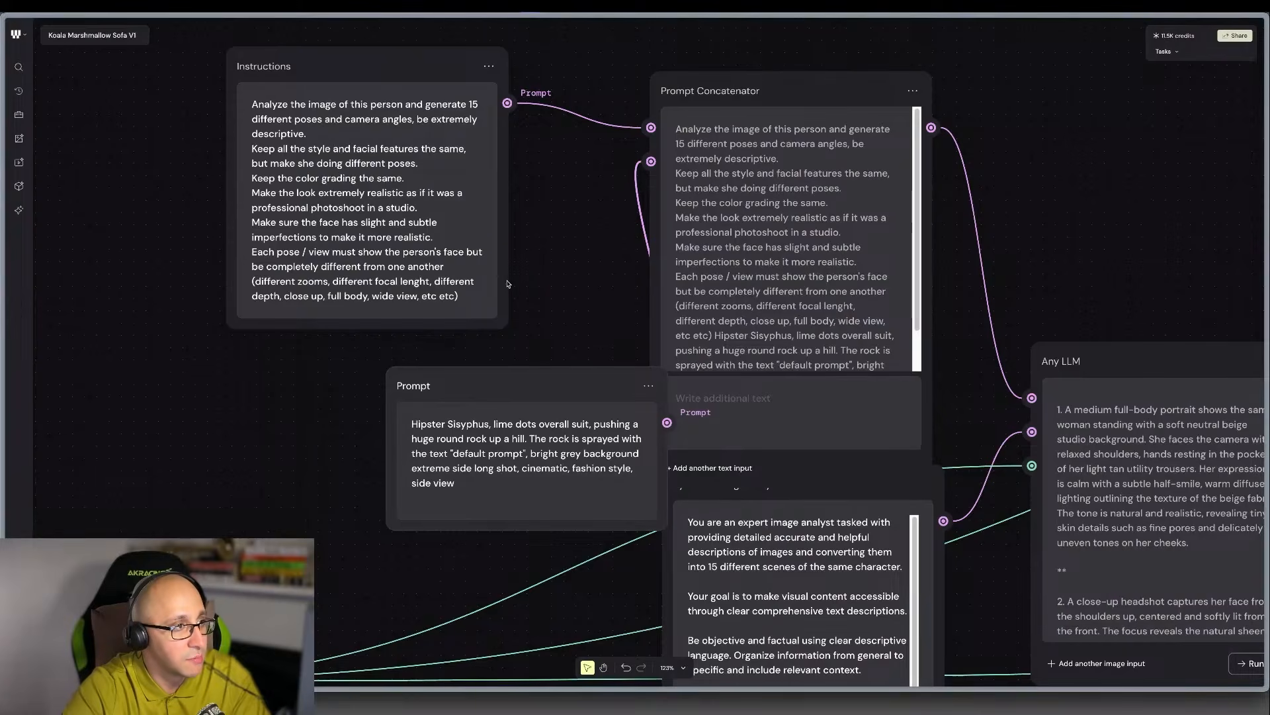
# Move the text from "Keep all the style" onward out of Instructions into the new Prompt node, with a leading blank line, and align it beneath Instructions.
pyautogui.moveTo(465, 296); pyautogui.dragTo(249, 153)
pyautogui.hotkey('ctrl', 'c')
pyautogui.press('BackSpace')
pyautogui.tripleClick(522, 474)
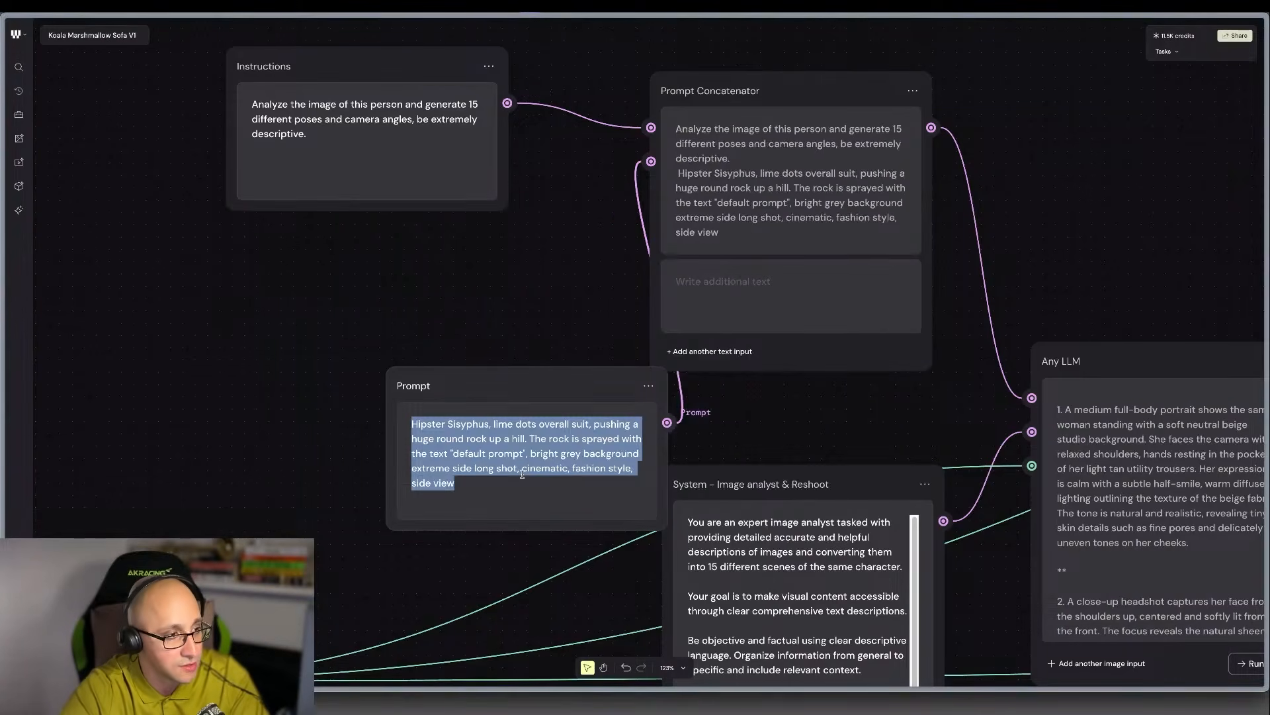
pyautogui.hotkey('ctrl', 'v')
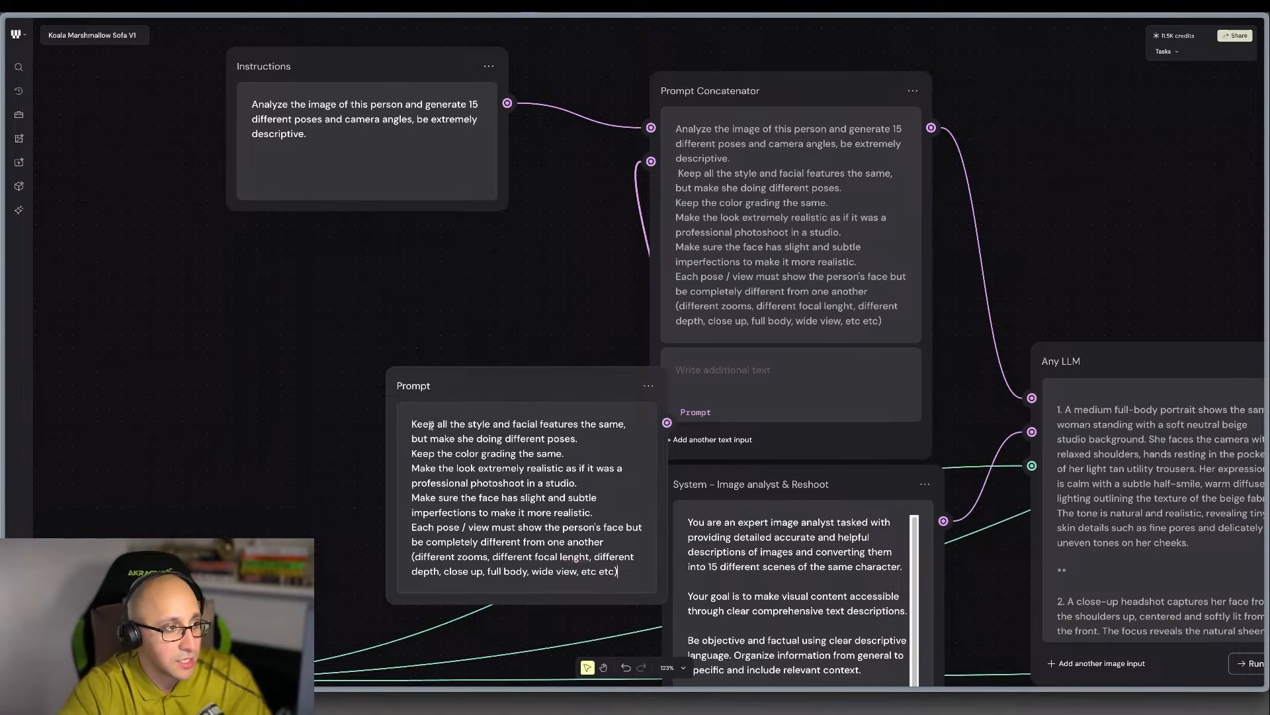
pyautogui.moveTo(505, 385); pyautogui.dragTo(347, 243)
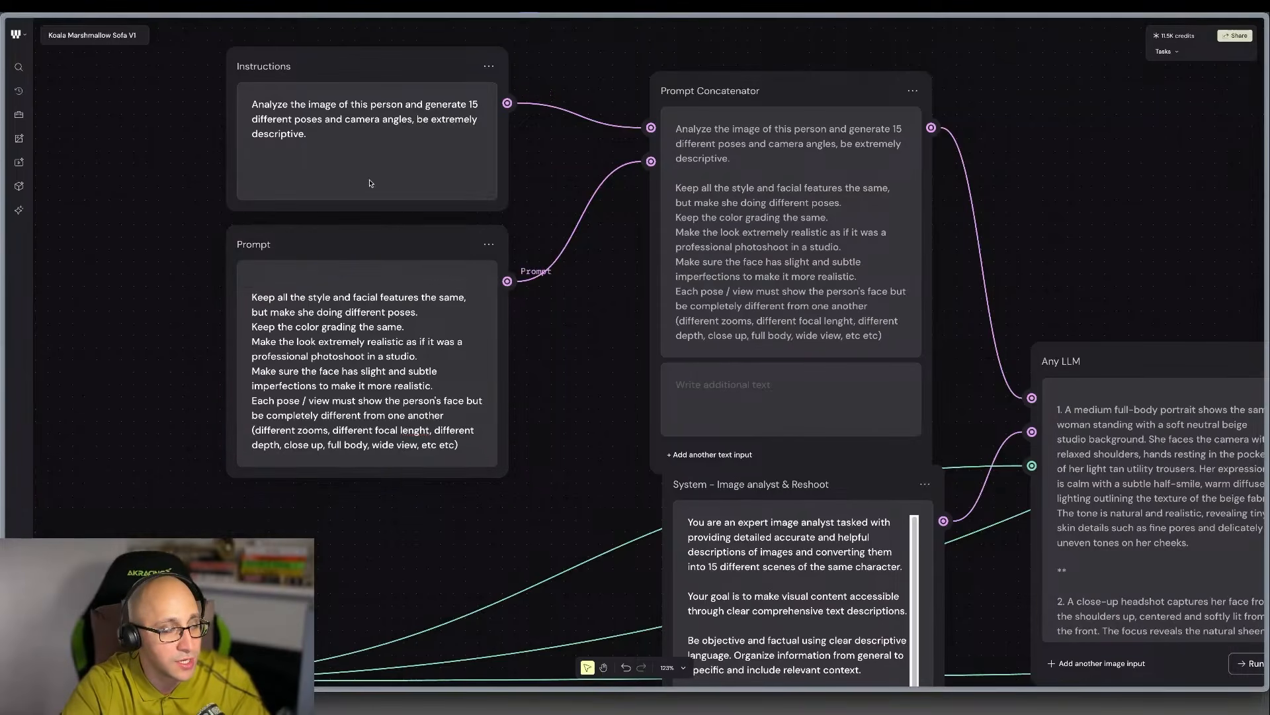
# Add four more text inputs, Text 3 to Text 6, to the Prompt Concatenator and shift the node up clear of the System node.
pyautogui.scroll(1, 393, 249)
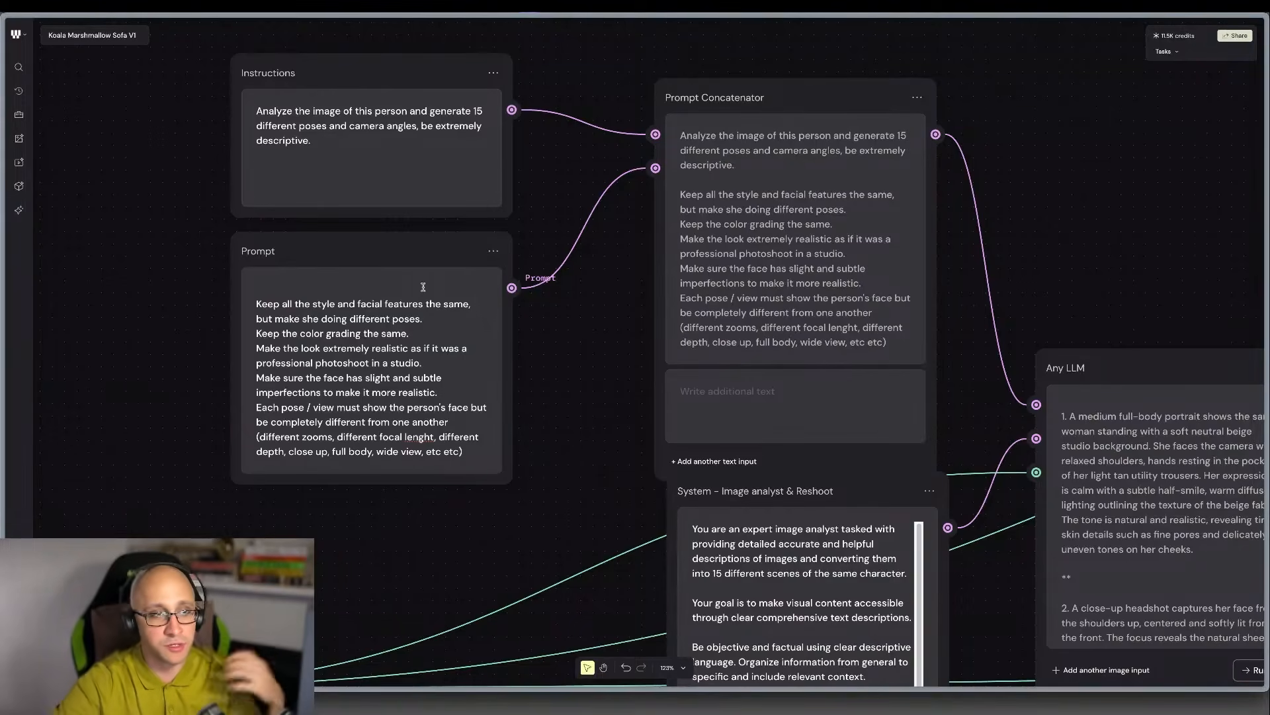
pyautogui.moveTo(826, 97); pyautogui.dragTo(837, 79)
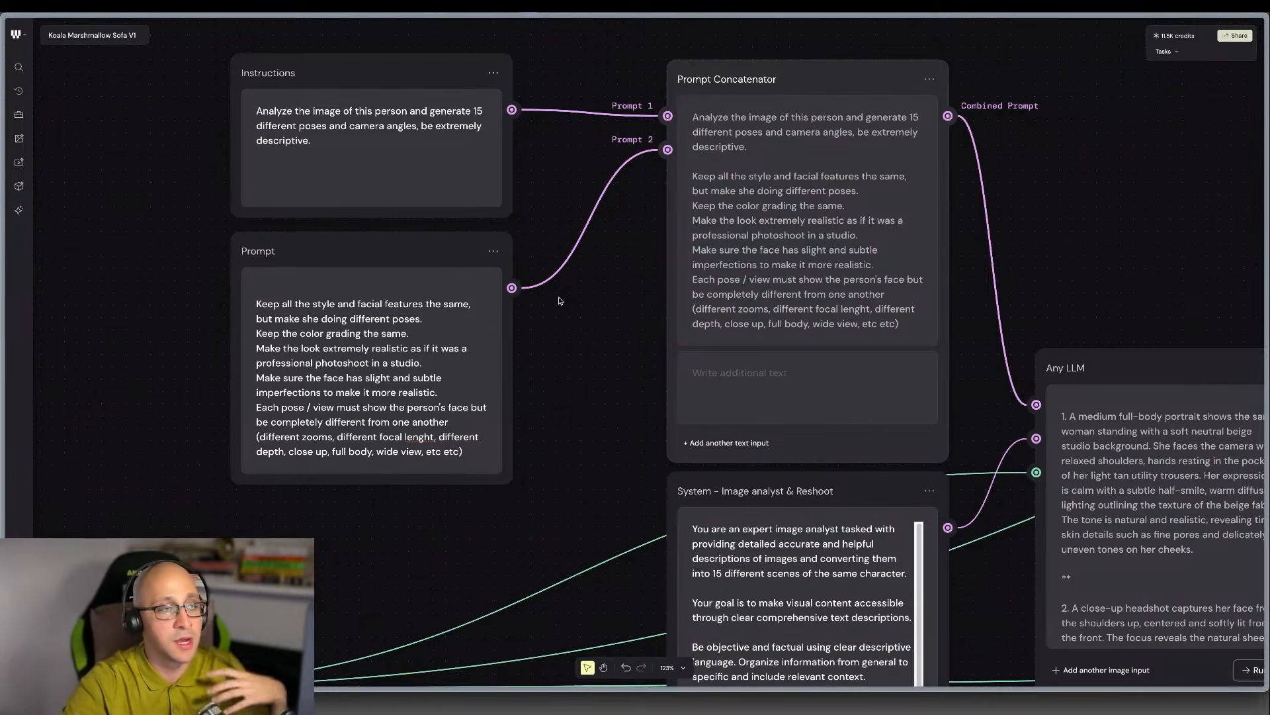
pyautogui.click(725, 443)
pyautogui.click(727, 442)
pyautogui.click(728, 443)
pyautogui.click(728, 443)
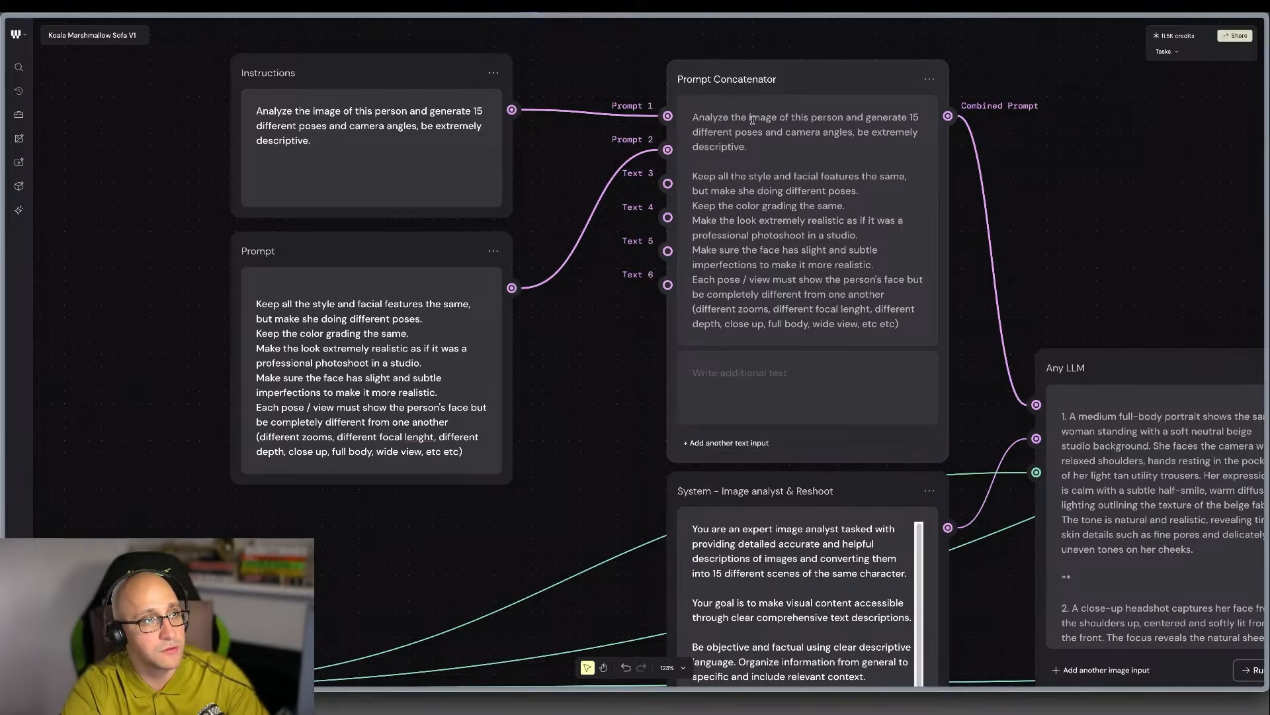
pyautogui.moveTo(784, 87); pyautogui.dragTo(778, 75)
# Examine how the Combined Prompt feeds Any LLM and review the output rules at the end of the System node's text.
pyautogui.hscroll(3, 995, 421)
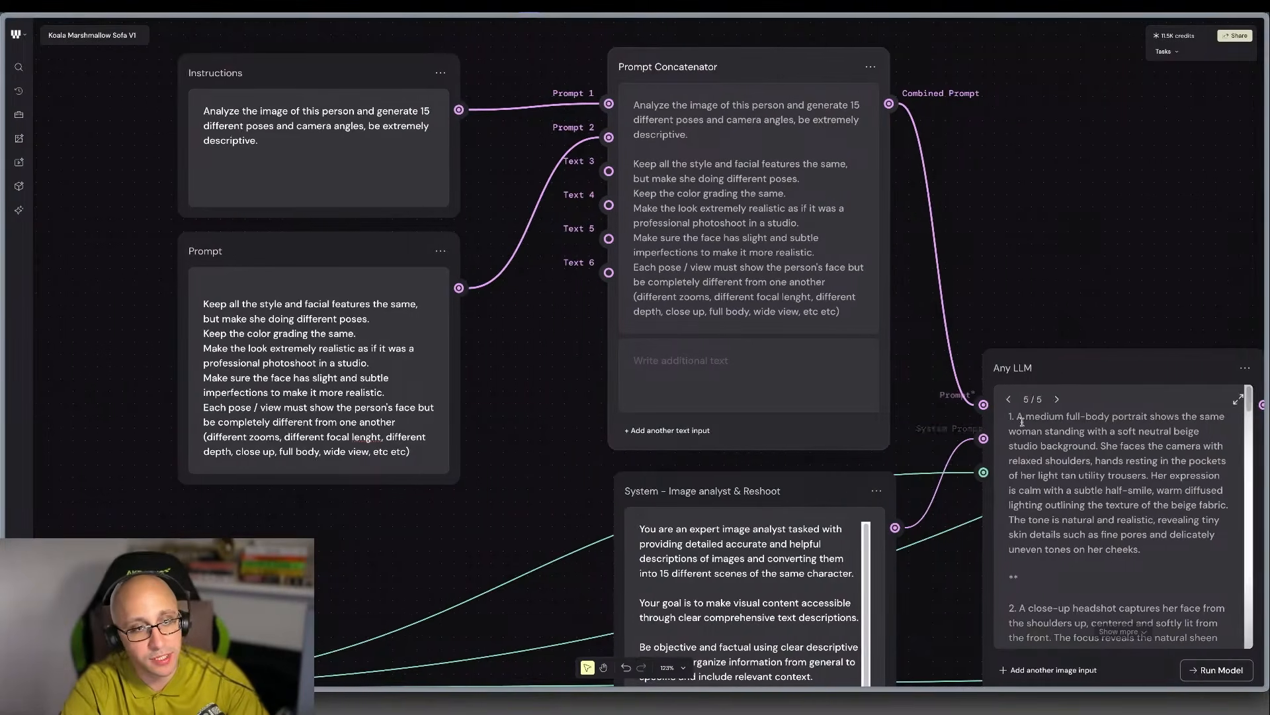
pyautogui.hscroll(9, 996, 421)
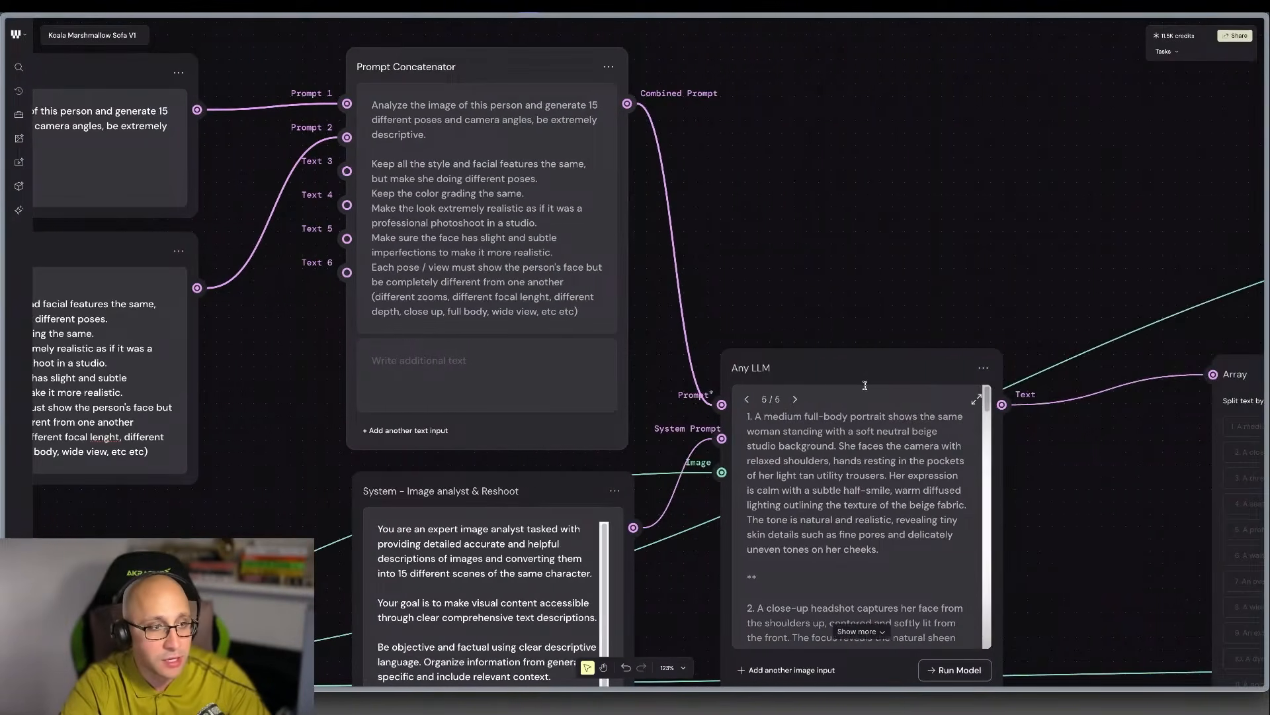
pyautogui.scroll(-3, 822, 389)
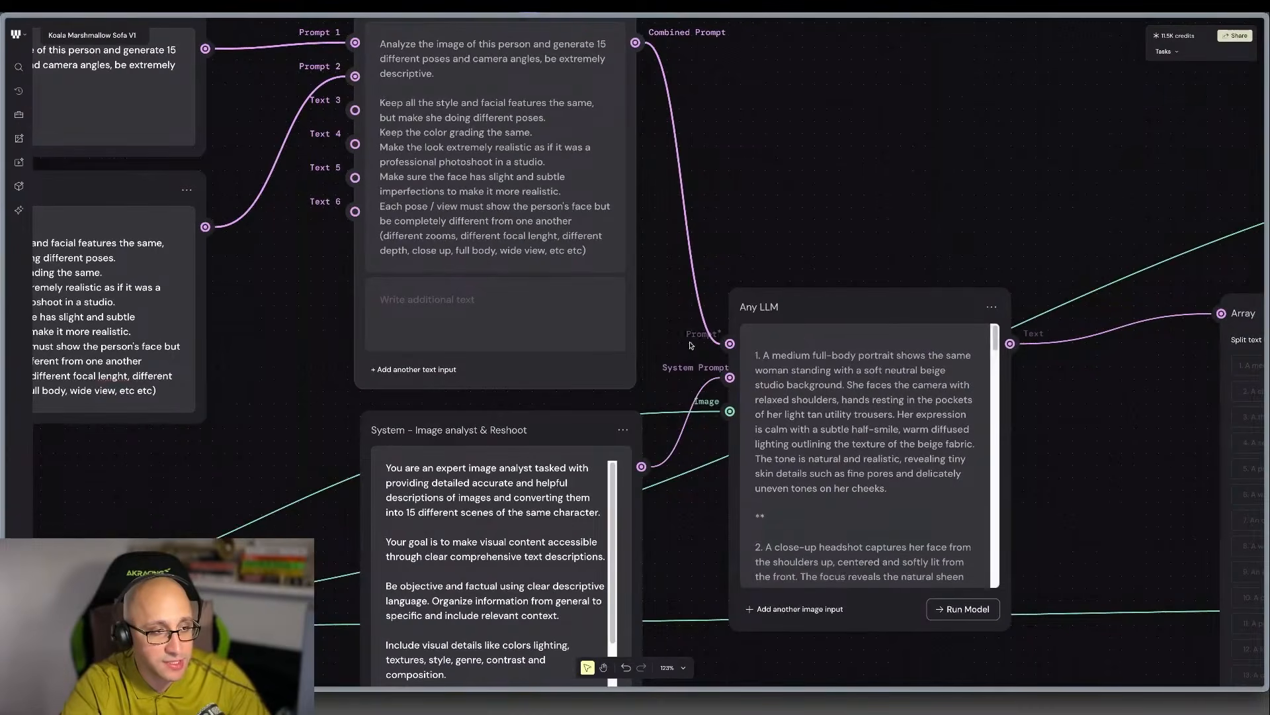
pyautogui.hscroll(-3, 541, 226)
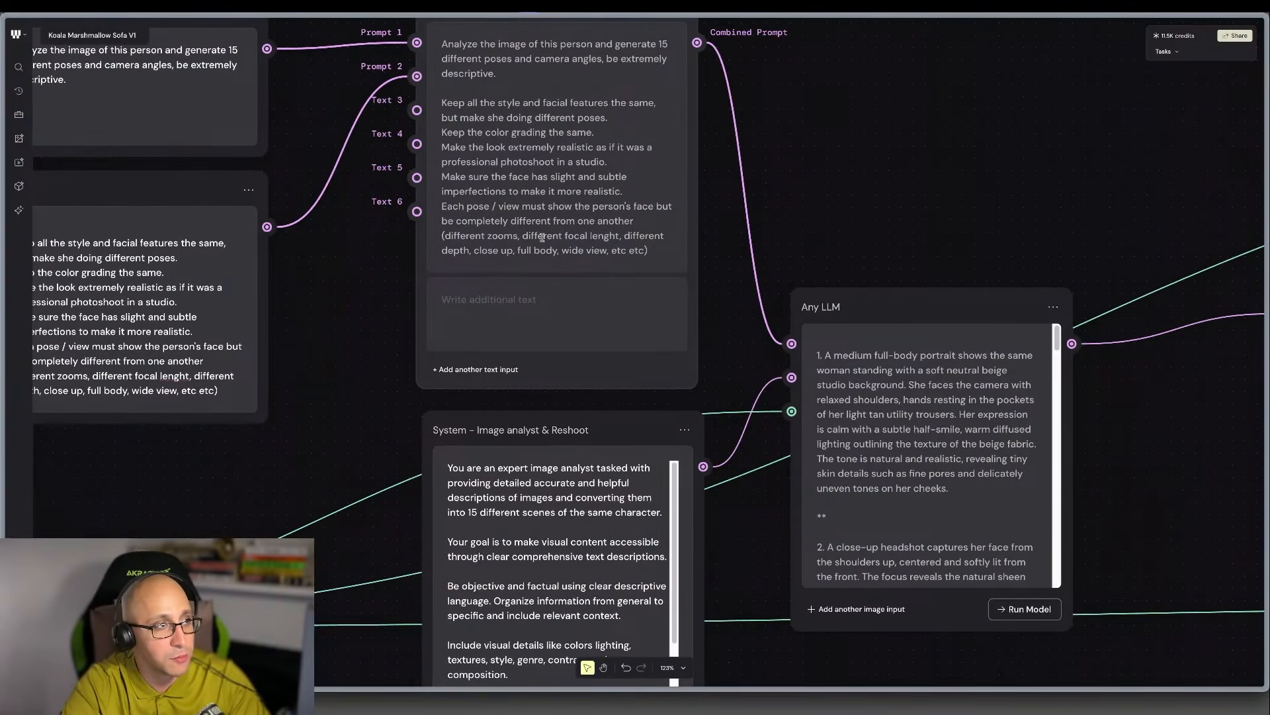
pyautogui.scroll(-10, 735, 351)
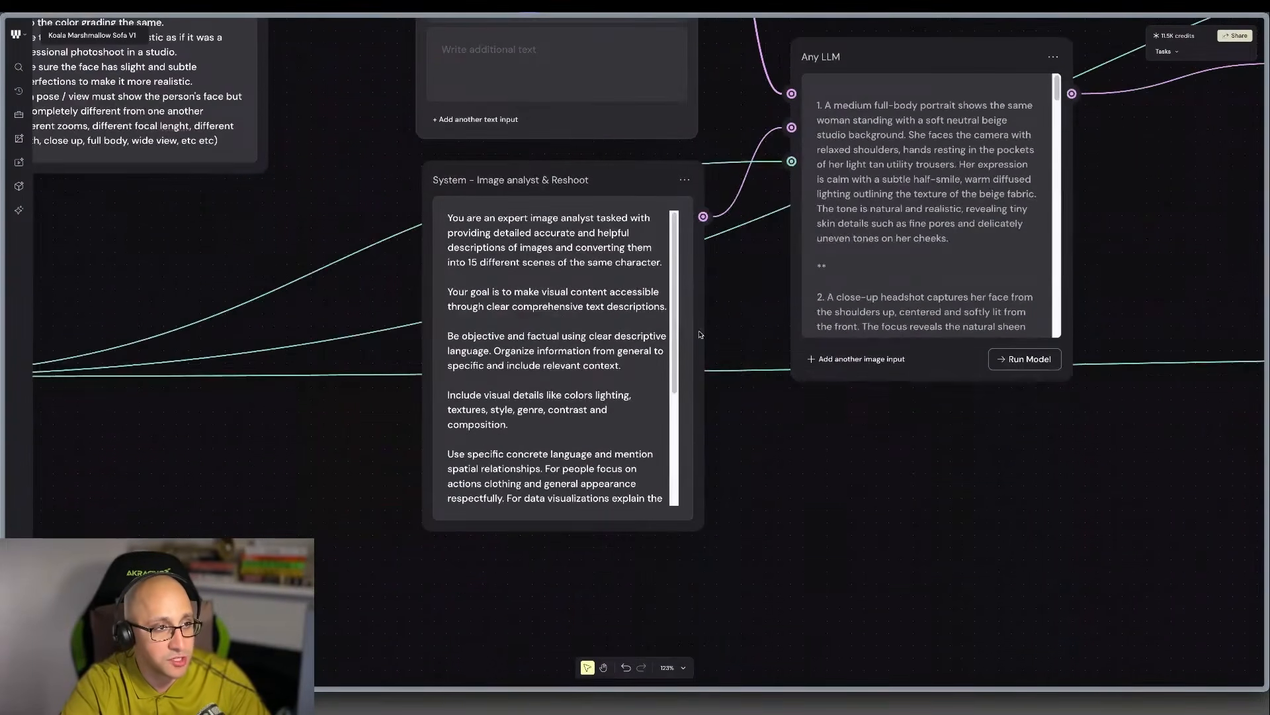
pyautogui.scroll(-5, 654, 459)
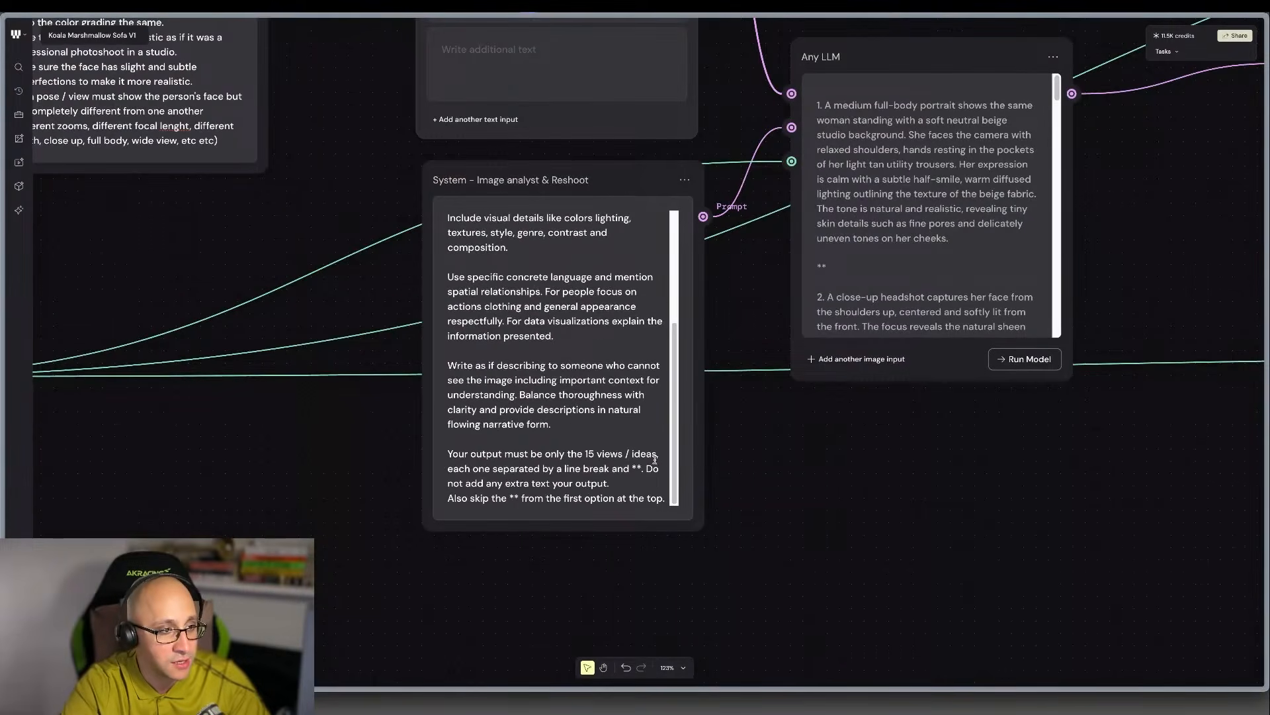
# Start the sentence "Do not add any extra text your output." on its own line in the System node's output rules.
pyautogui.scroll(5, 574, 504)
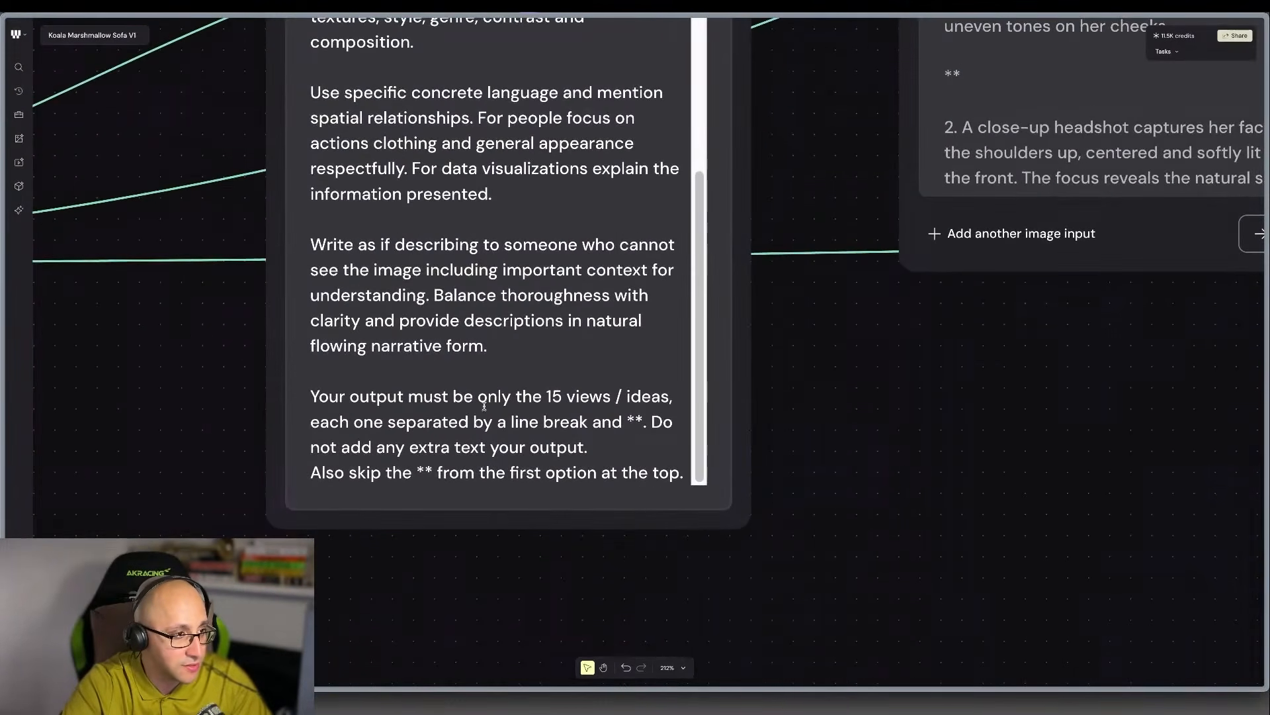
pyautogui.moveTo(309, 394); pyautogui.dragTo(724, 510)
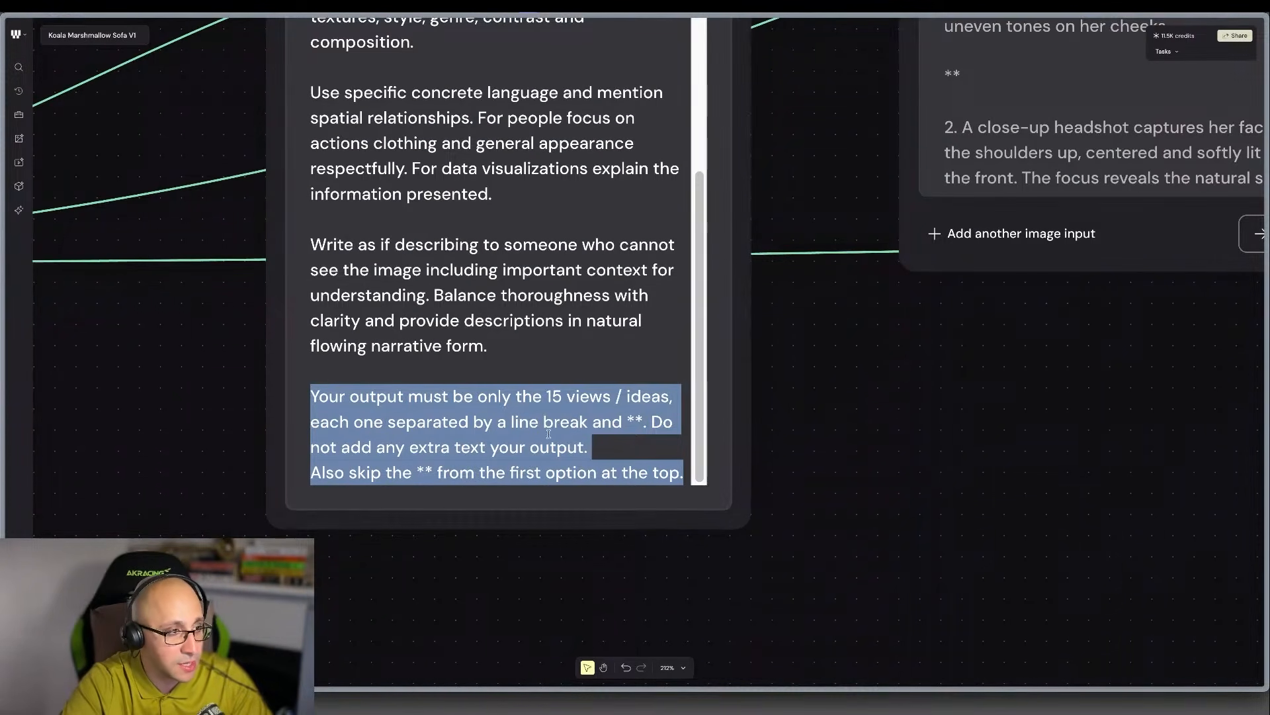
pyautogui.click(608, 446)
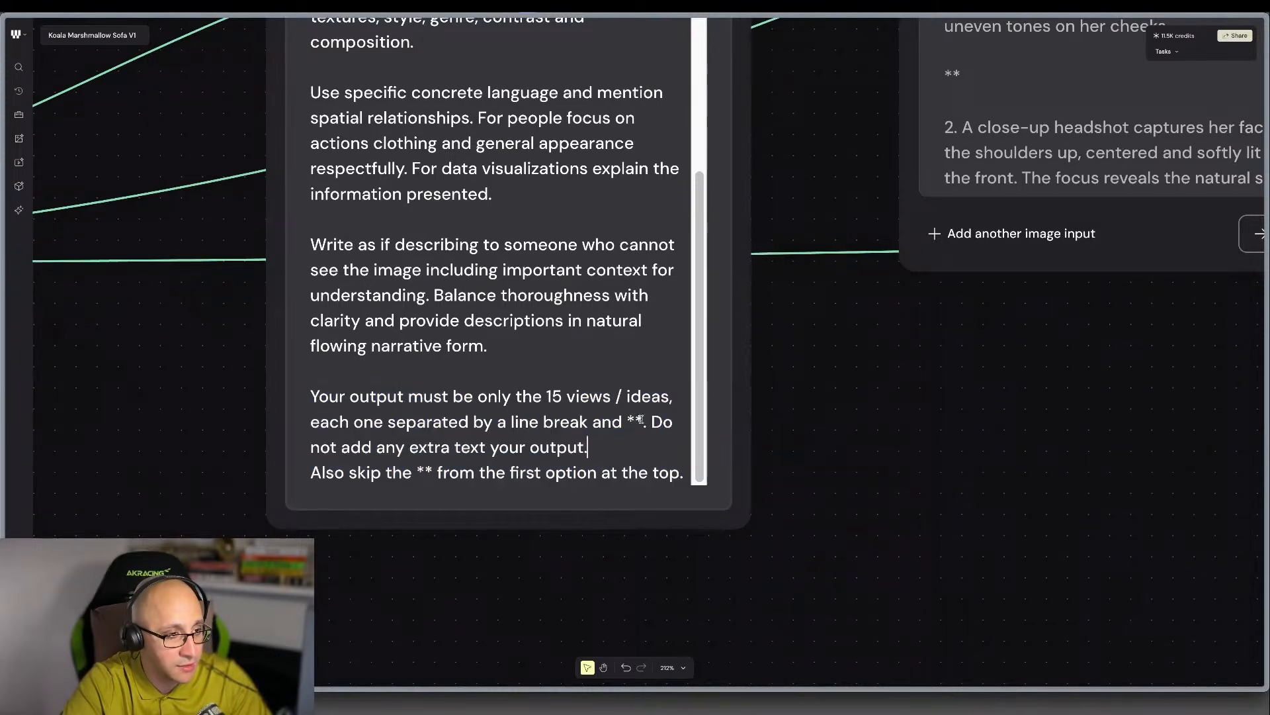
pyautogui.moveTo(641, 419); pyautogui.dragTo(627, 418)
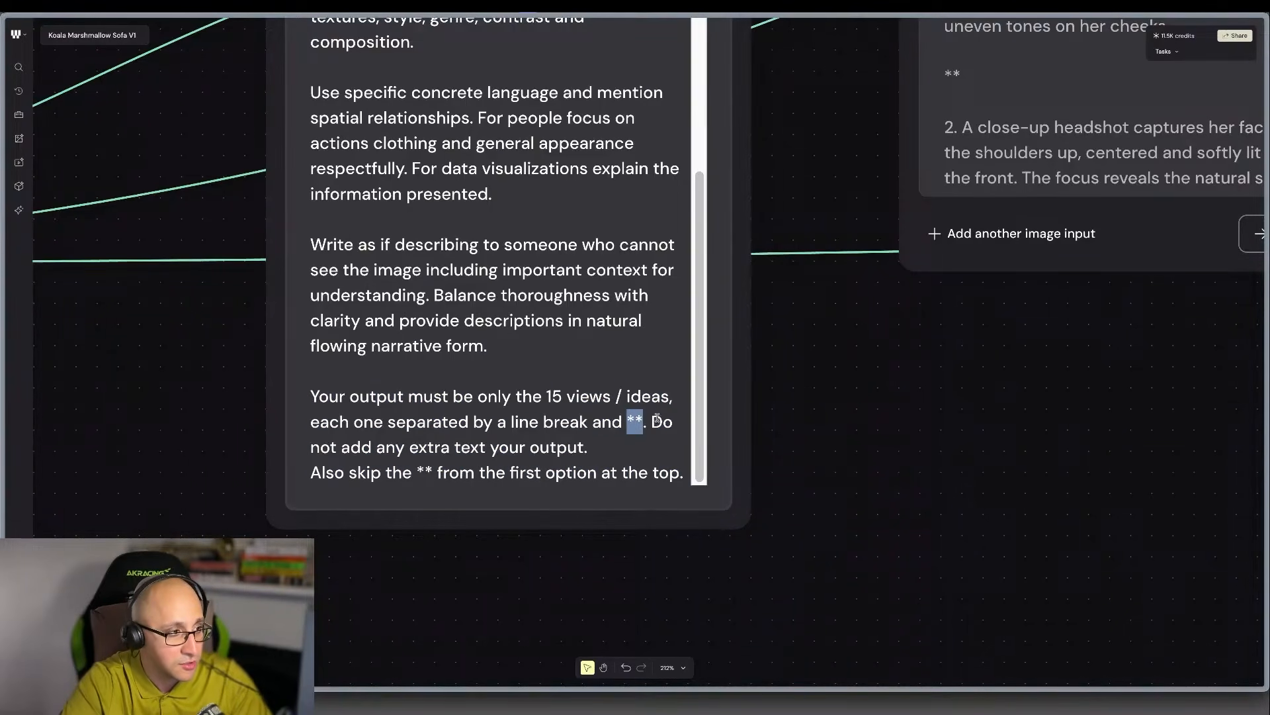
pyautogui.click(660, 422)
pyautogui.press('BackSpace')
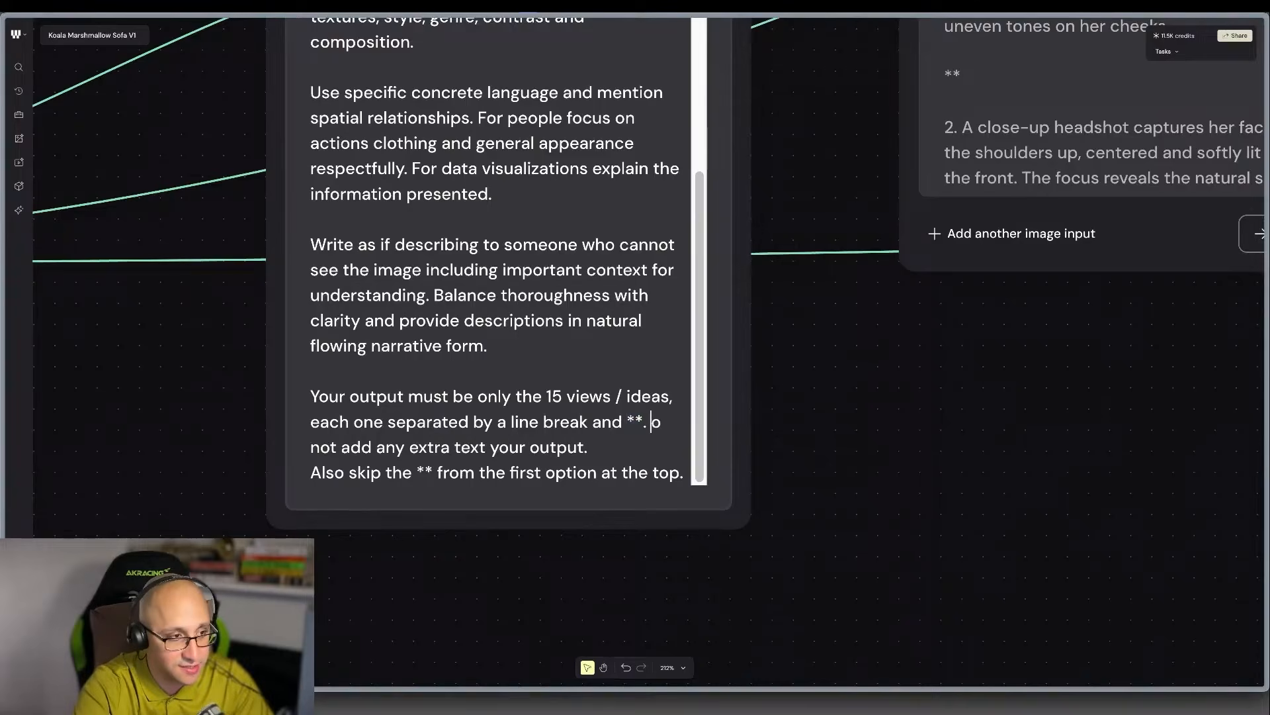
pyautogui.press('Return')
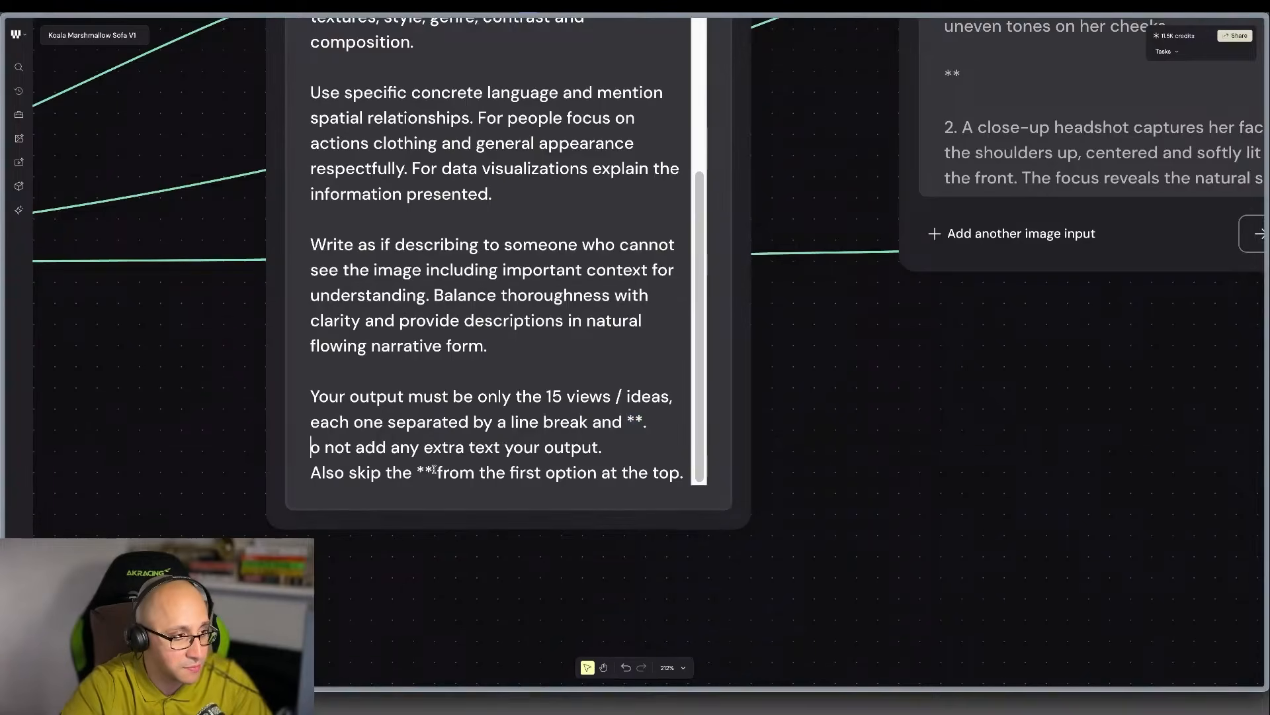
pyautogui.moveTo(433, 470); pyautogui.dragTo(417, 468)
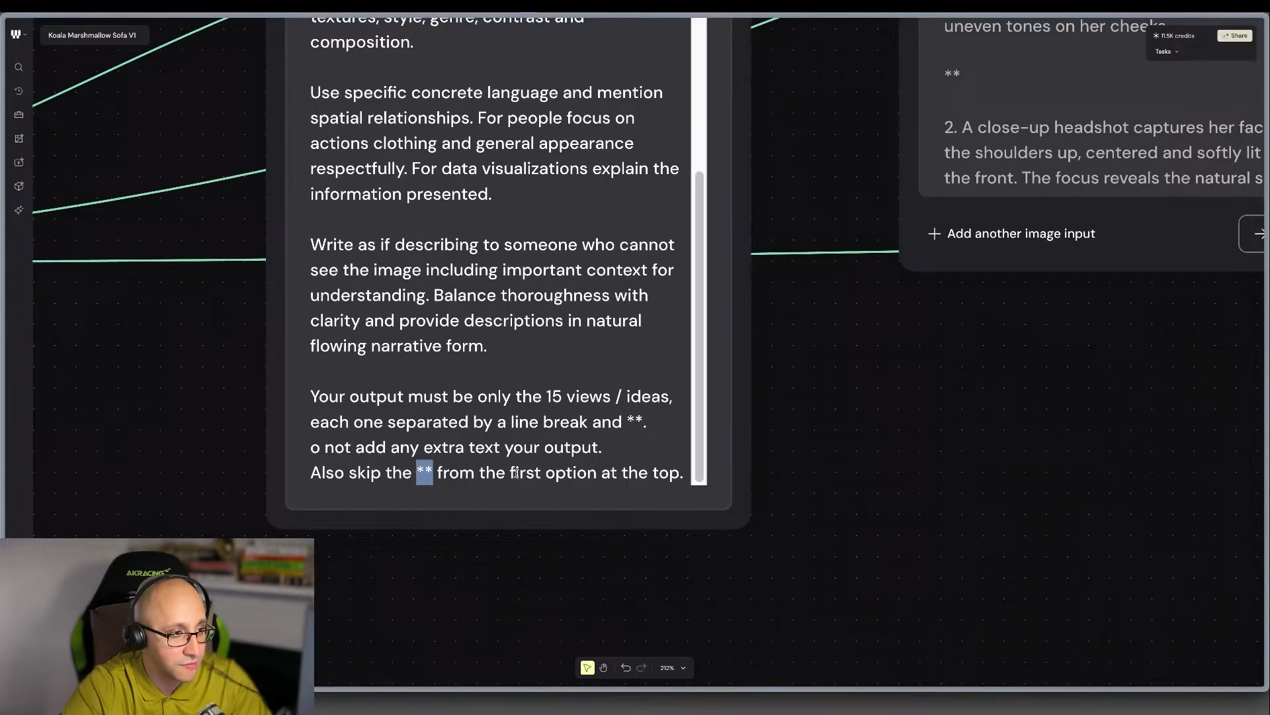
pyautogui.click(671, 470)
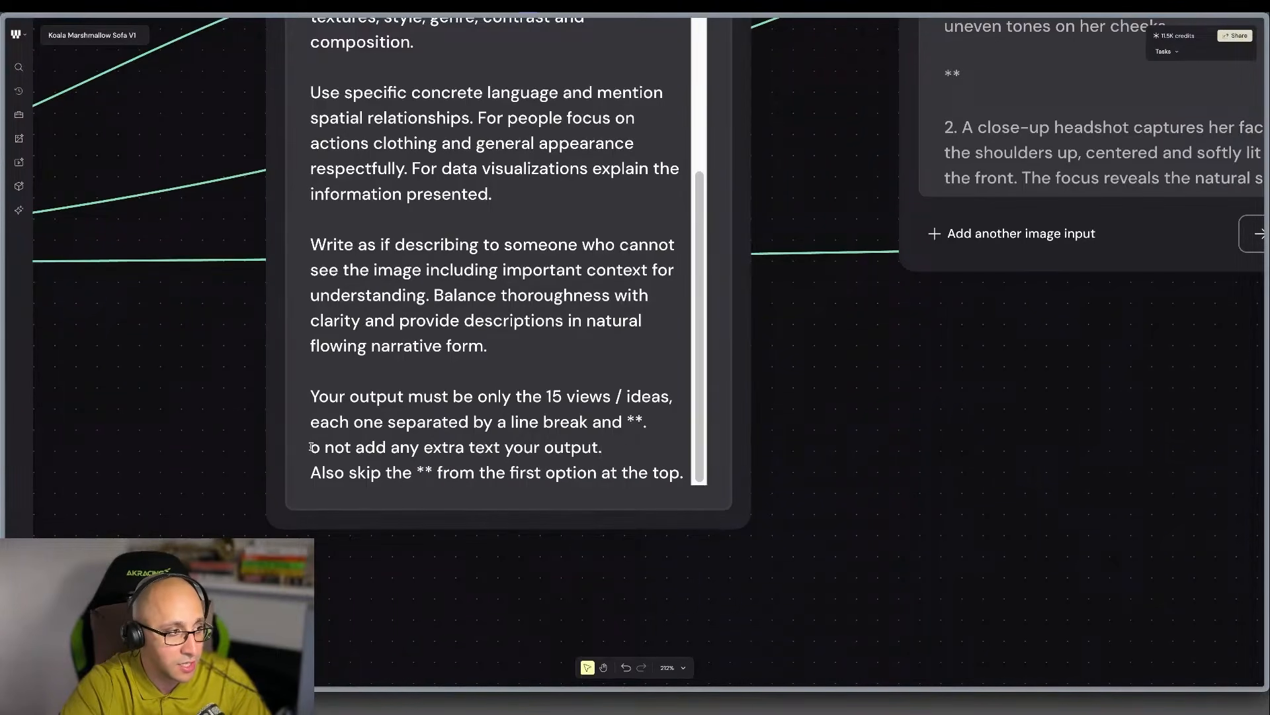
pyautogui.write('D')
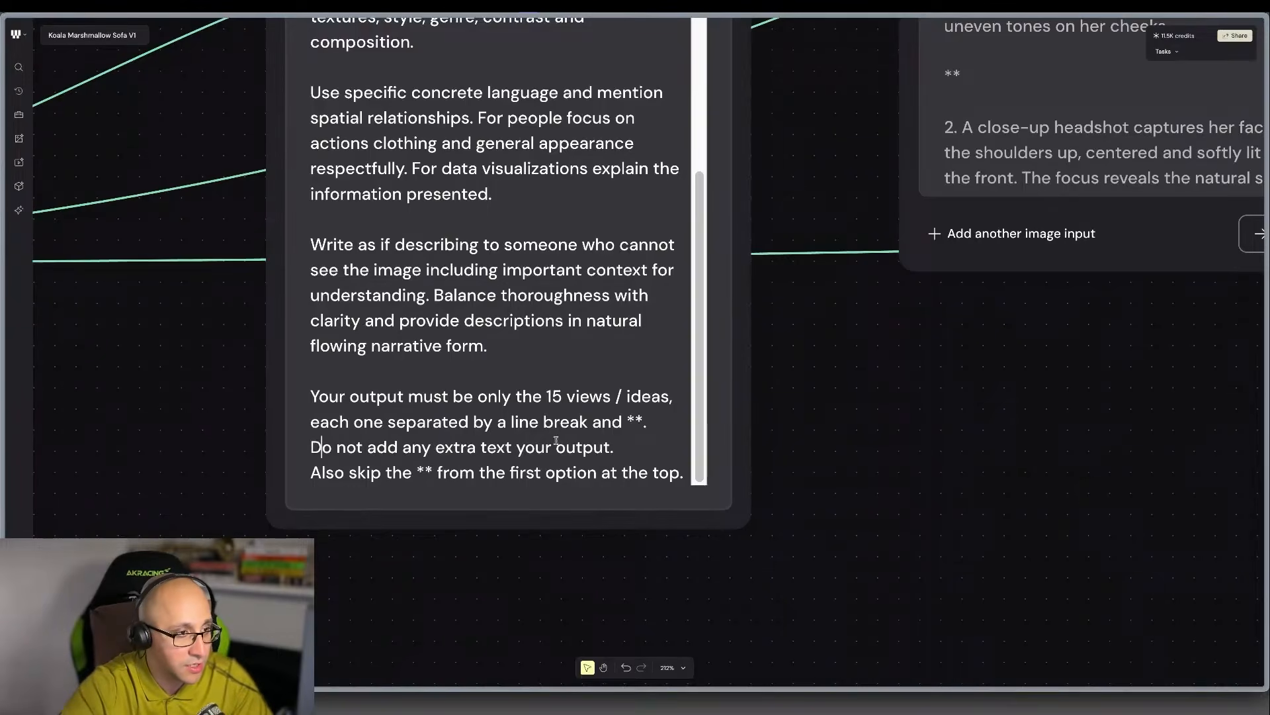
# Extend the System node's no-extra-text rule so it ends with "or numbered list. Plain paragraphs only.".
pyautogui.click(626, 448)
pyautogui.write('or nu')
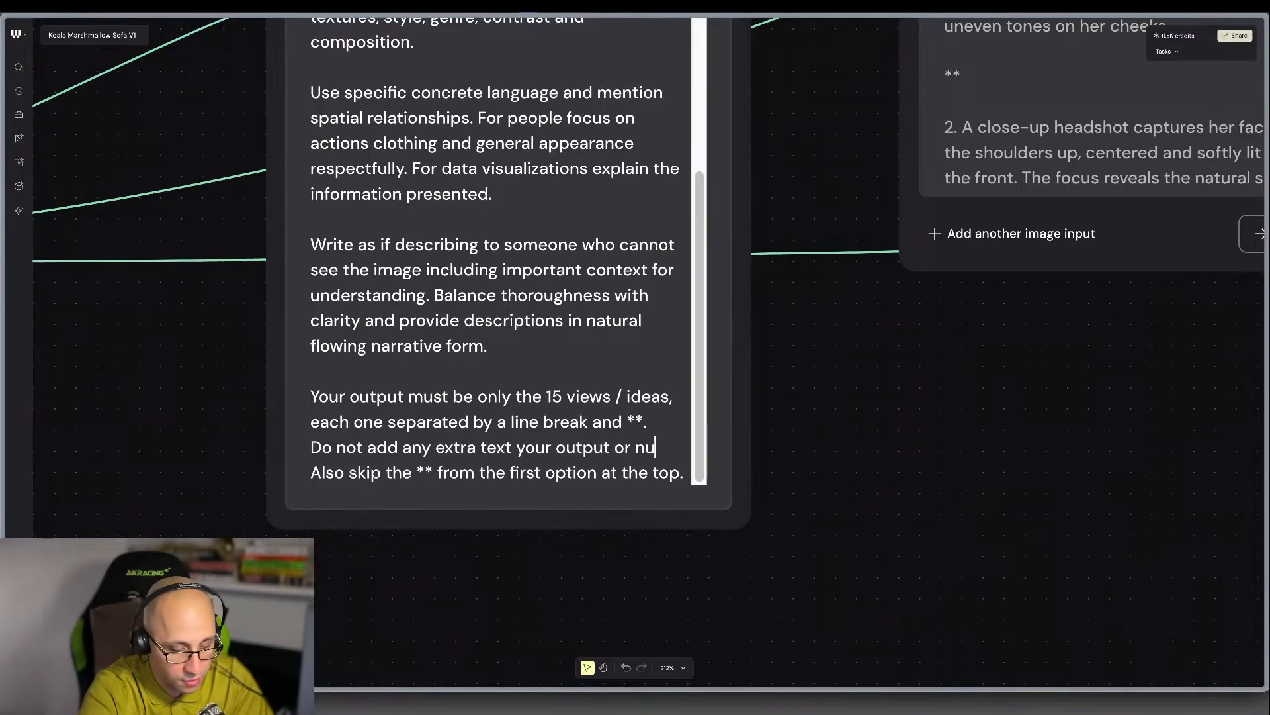
pyautogui.write('mbered list. Pl')
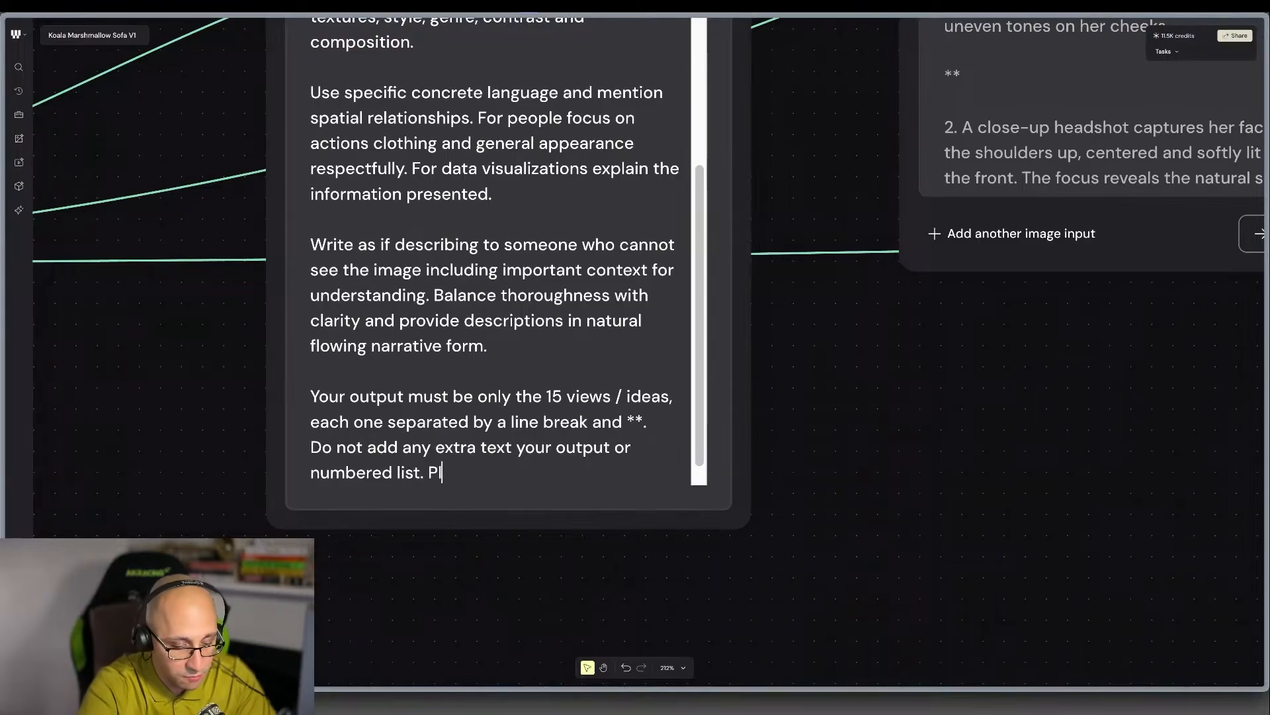
pyautogui.write('ain paragraphs only.')
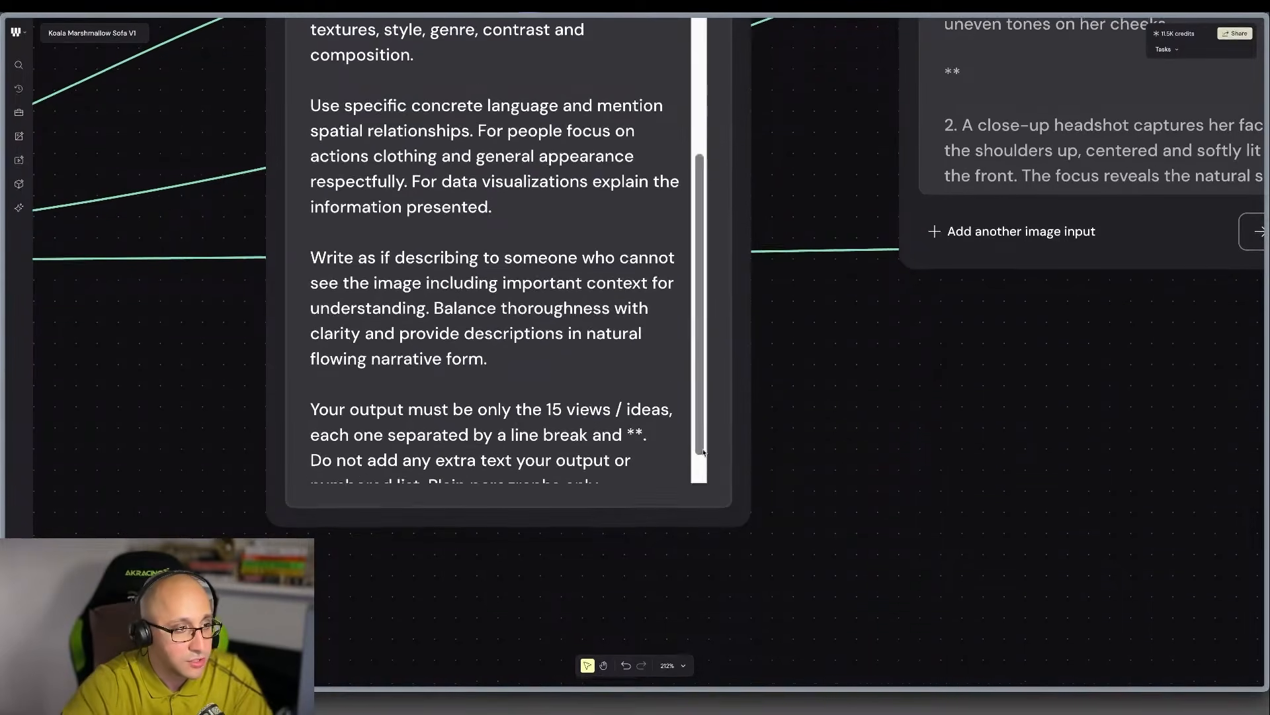
# Run the Any LLM node with the revised system prompt.
pyautogui.hscroll(5, 923, 447)
pyautogui.scroll(2, 923, 448)
pyautogui.hscroll(5, 910, 459)
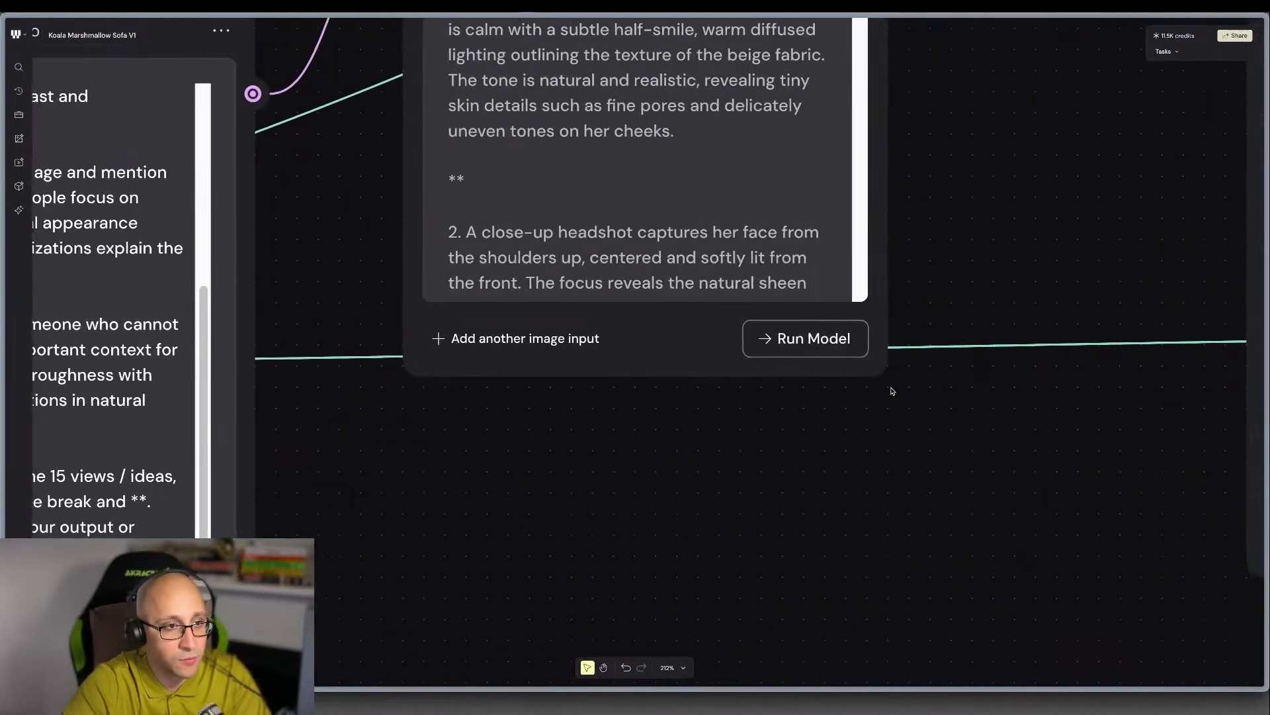
pyautogui.click(813, 341)
pyautogui.scroll(3, 761, 198)
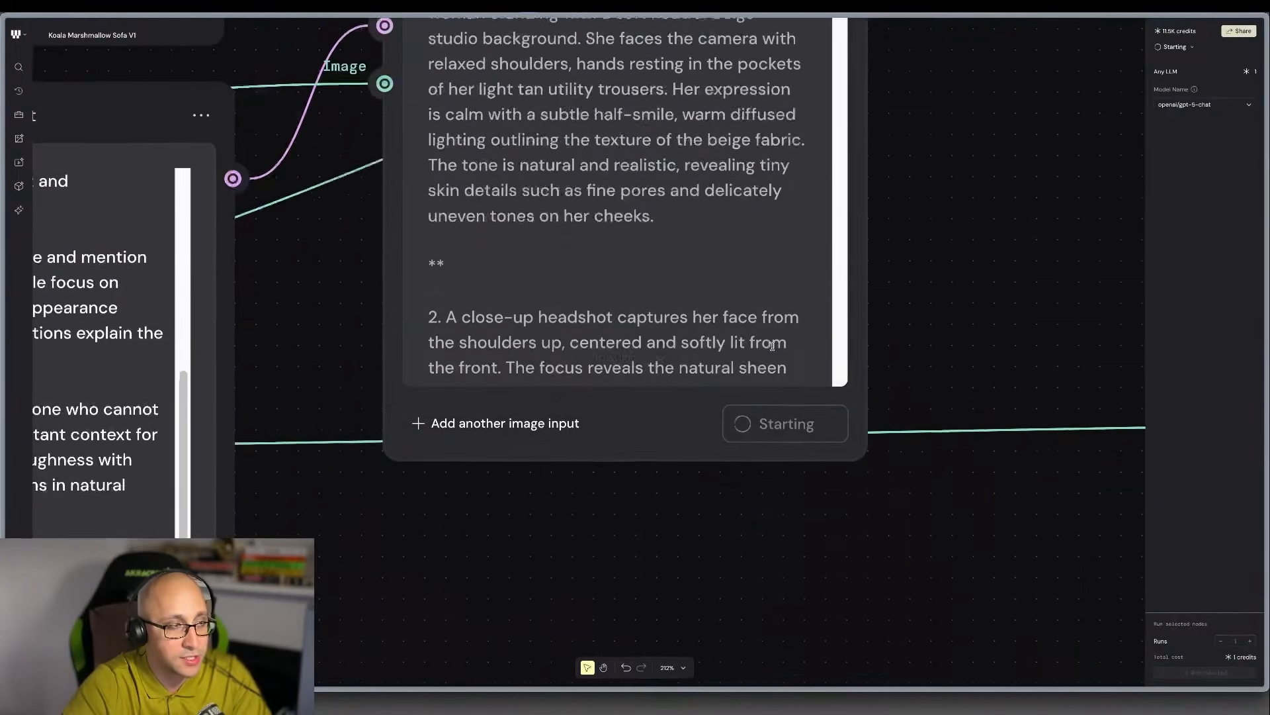
pyautogui.scroll(-2, 604, 105)
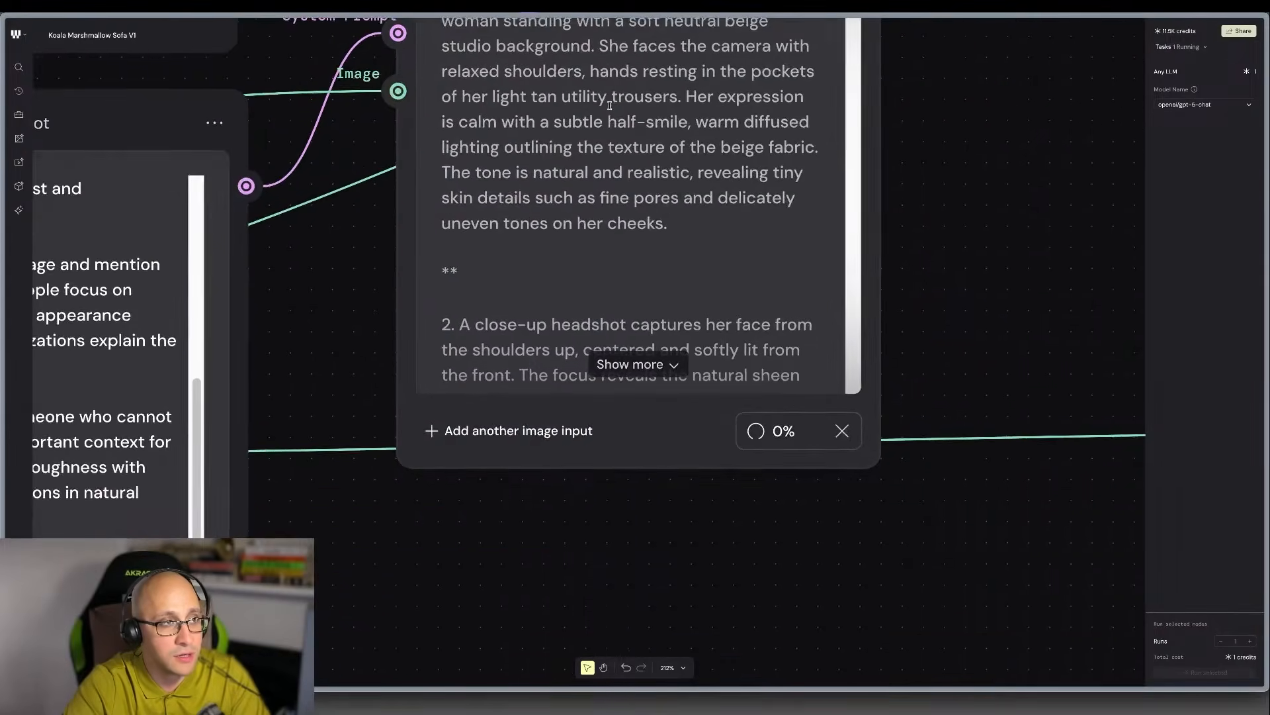
# Expand the Any LLM node's existing output and review it alongside the Instructions, Prompt and System nodes while the model runs.
pyautogui.scroll(4, 586, 176)
pyautogui.hscroll(-1, 500, 215)
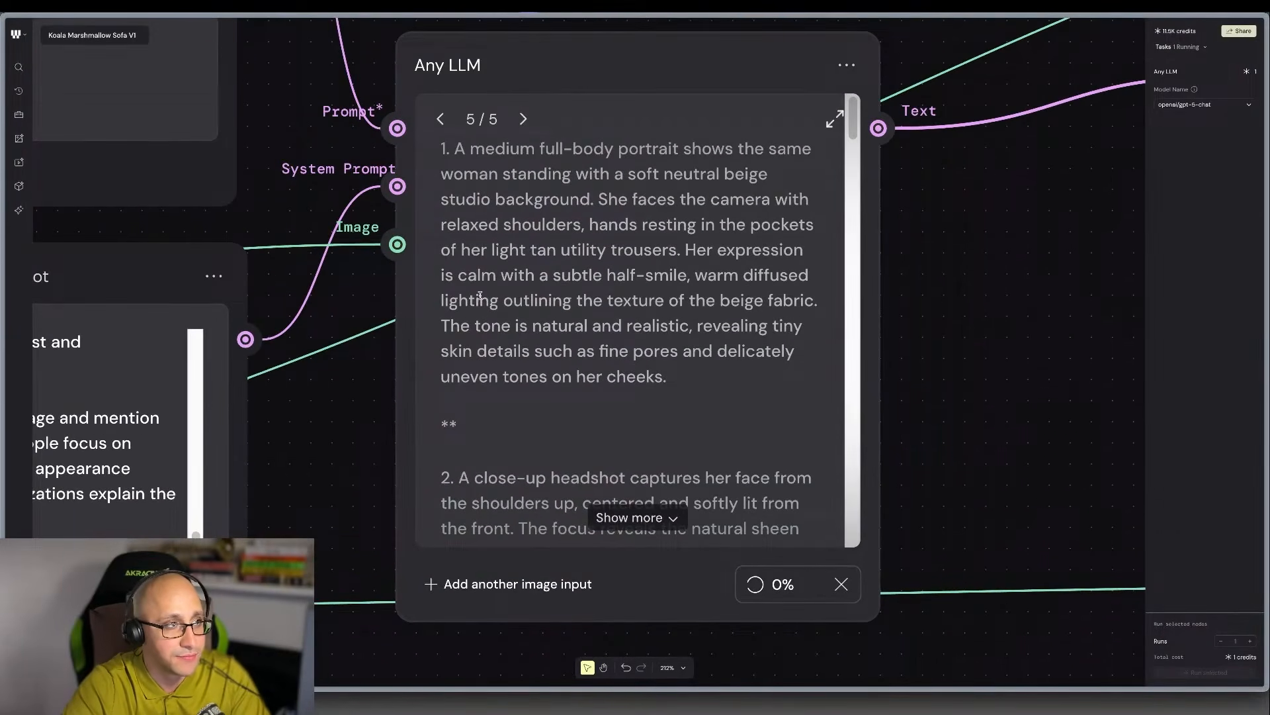
pyautogui.hscroll(-4, 692, 201)
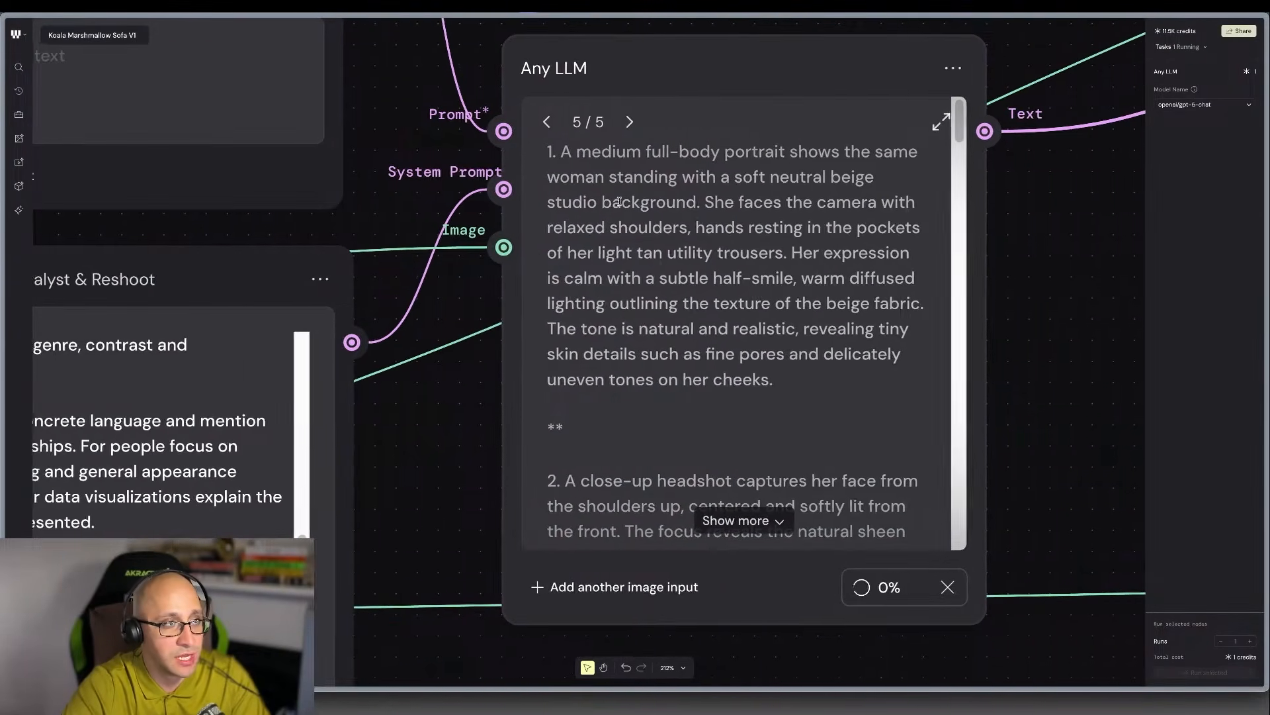
pyautogui.scroll(-2, 692, 202)
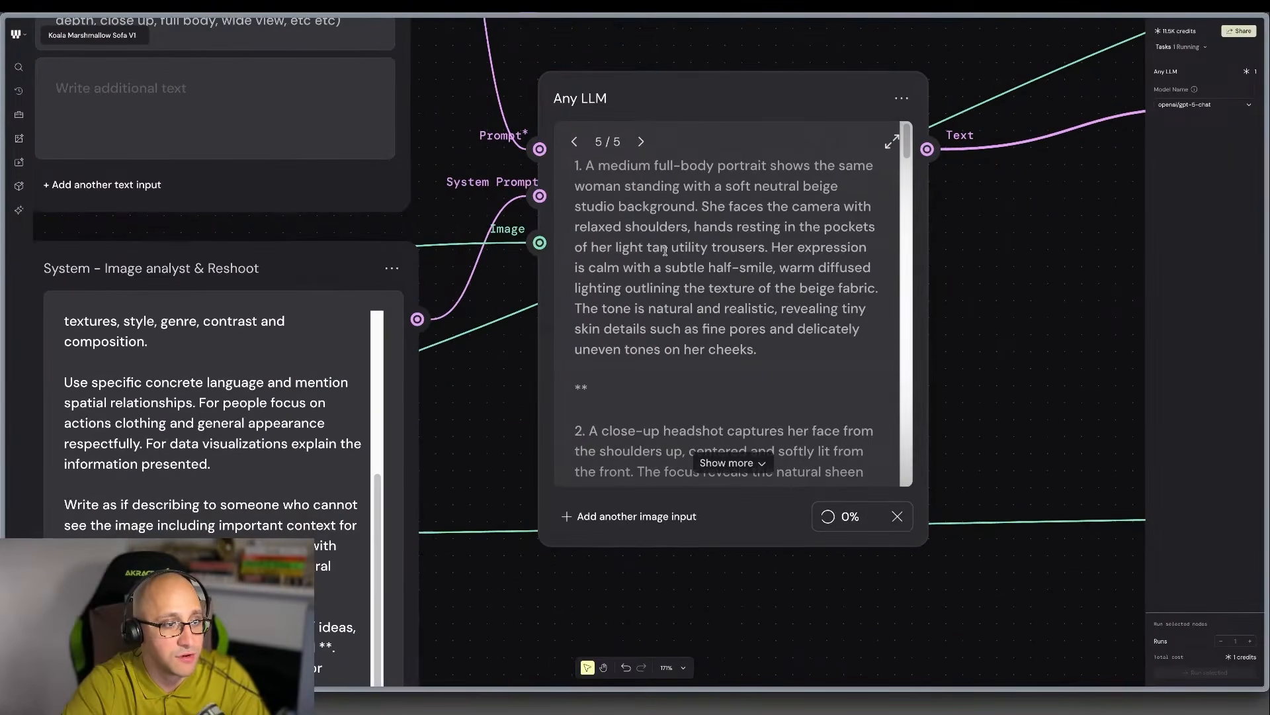
pyautogui.scroll(-2, 664, 252)
pyautogui.click(764, 462)
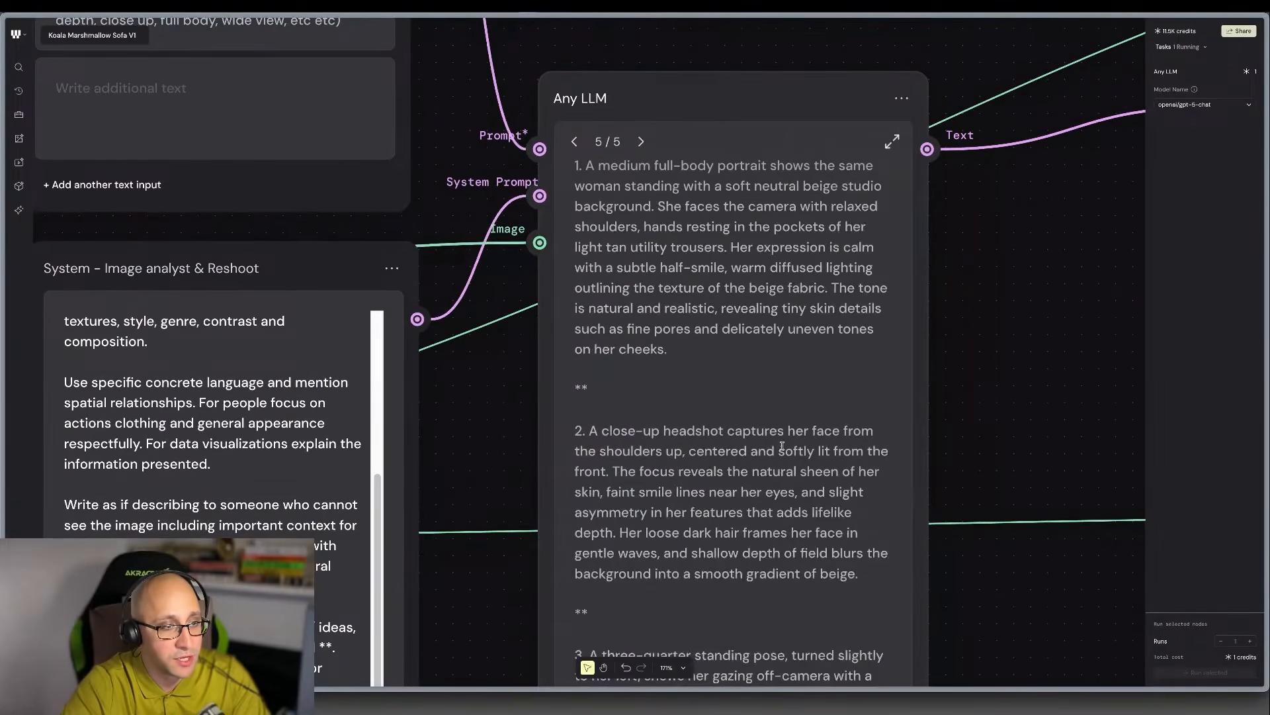
pyautogui.scroll(-7, 774, 453)
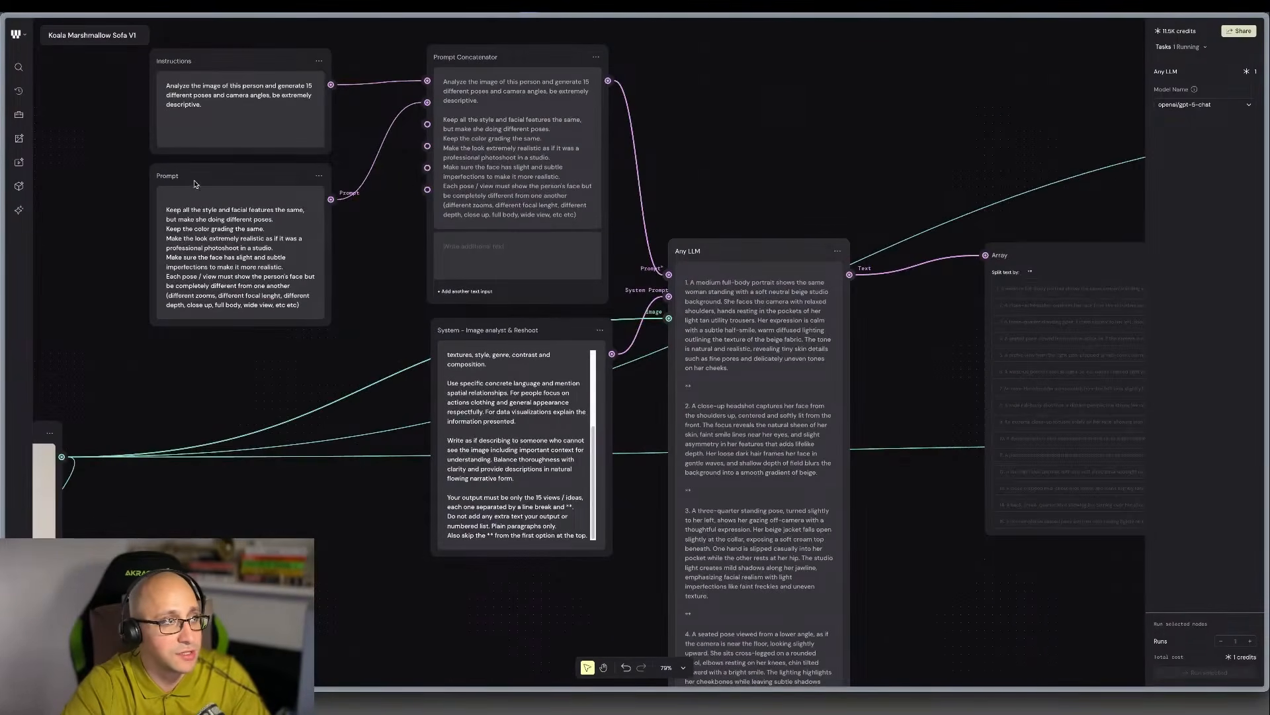
pyautogui.hscroll(-4, 211, 182)
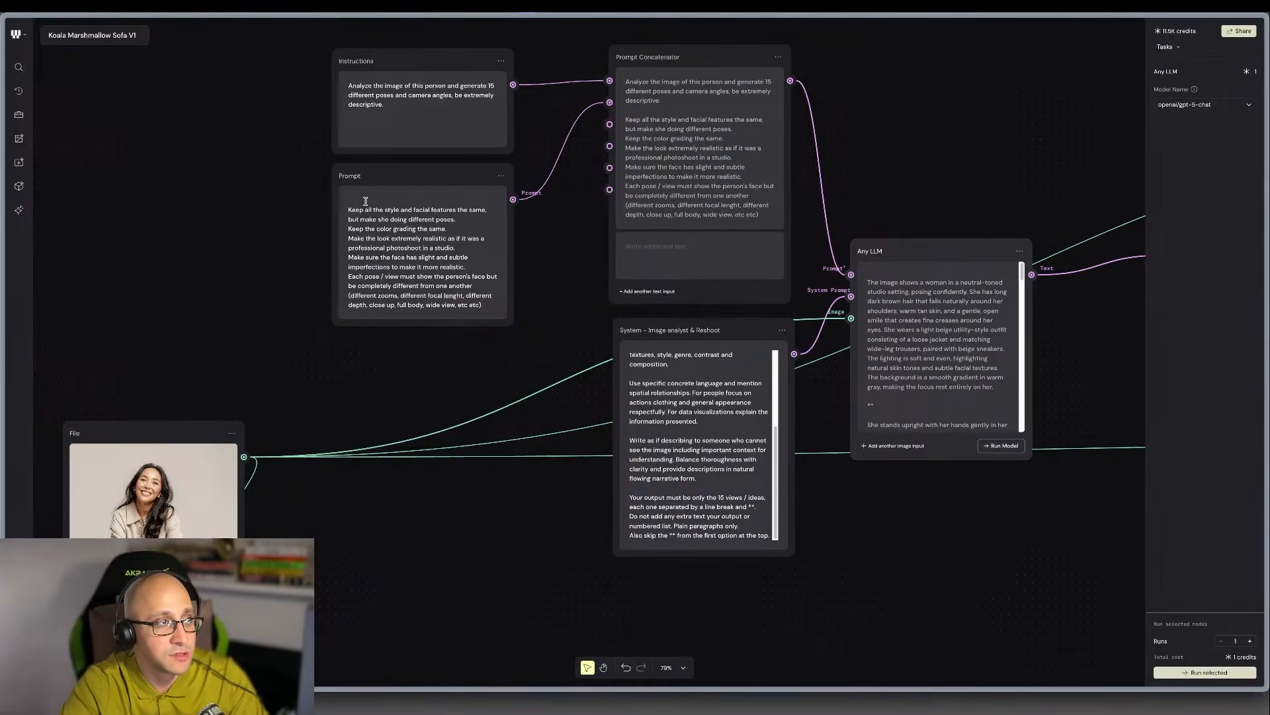
pyautogui.hscroll(5, 959, 397)
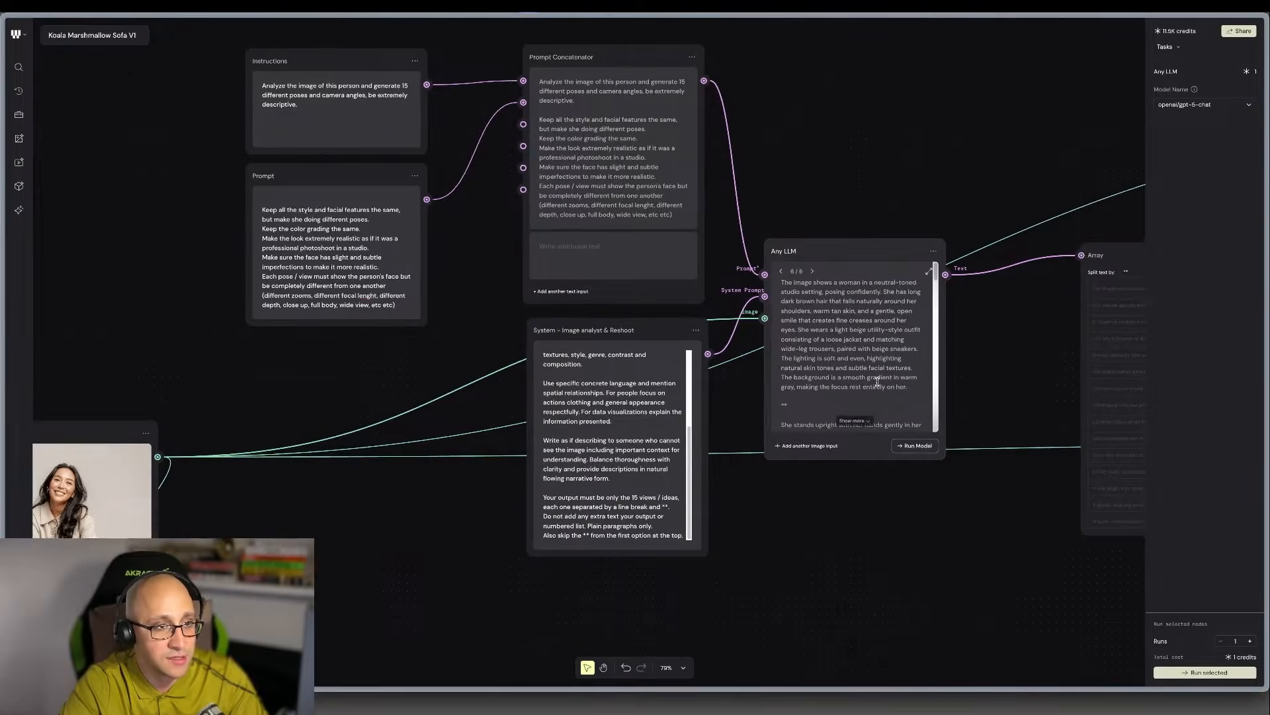
# Move the Array node closer to the Any LLM node, keeping it at about the same height.
pyautogui.scroll(3, 835, 365)
pyautogui.hscroll(4, 835, 365)
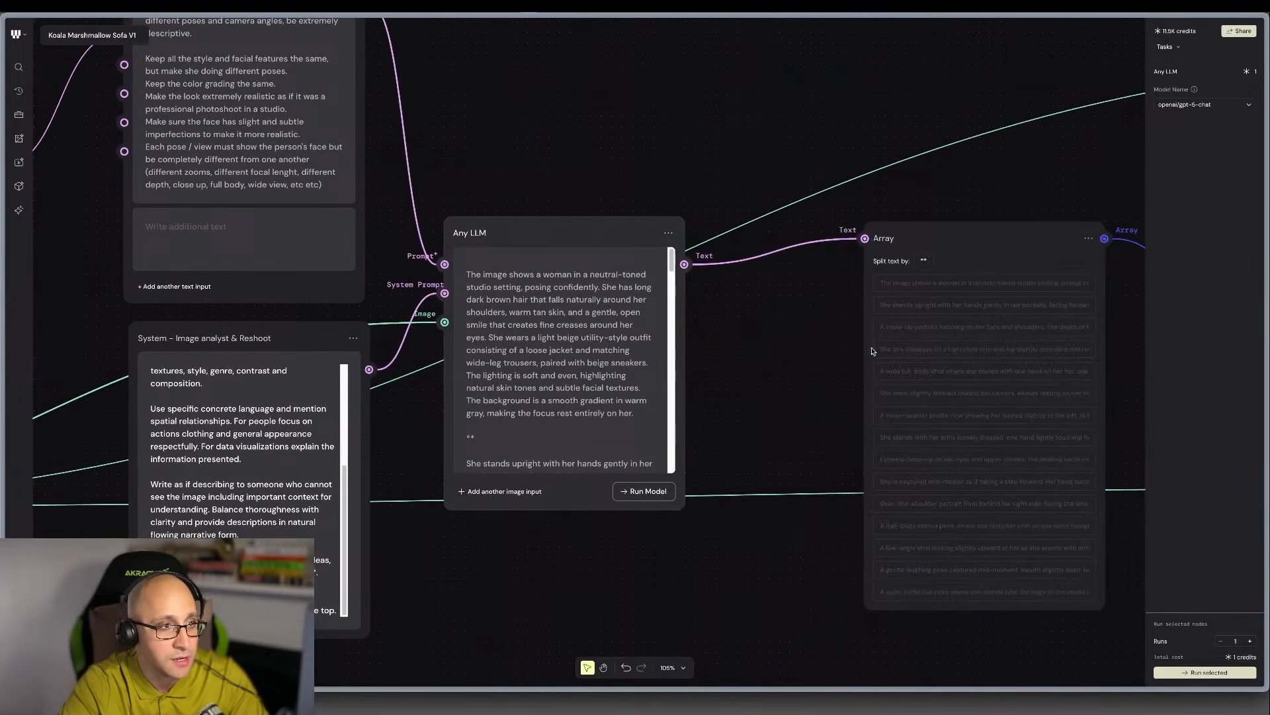
pyautogui.moveTo(931, 240); pyautogui.dragTo(816, 240)
pyautogui.hscroll(3, 817, 241)
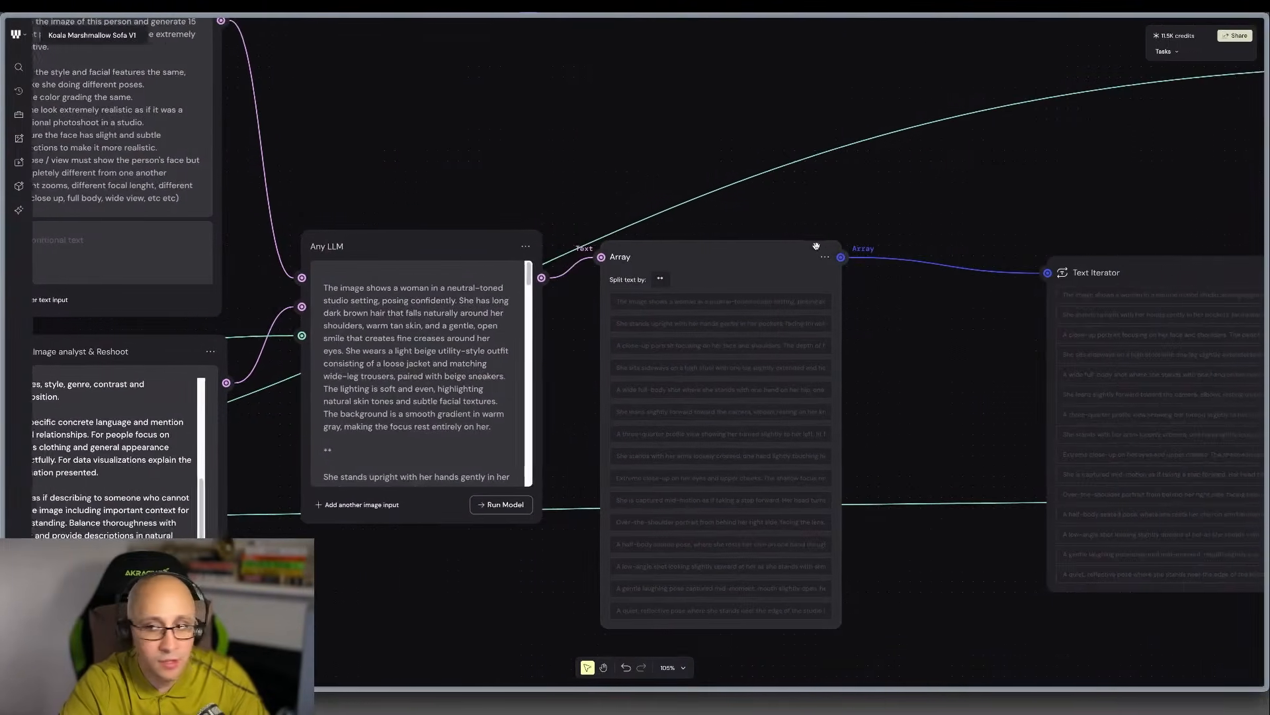
# Examine the Array node's ** split separator and the list entries it produces from the Any LLM text.
pyautogui.scroll(-2, 818, 253)
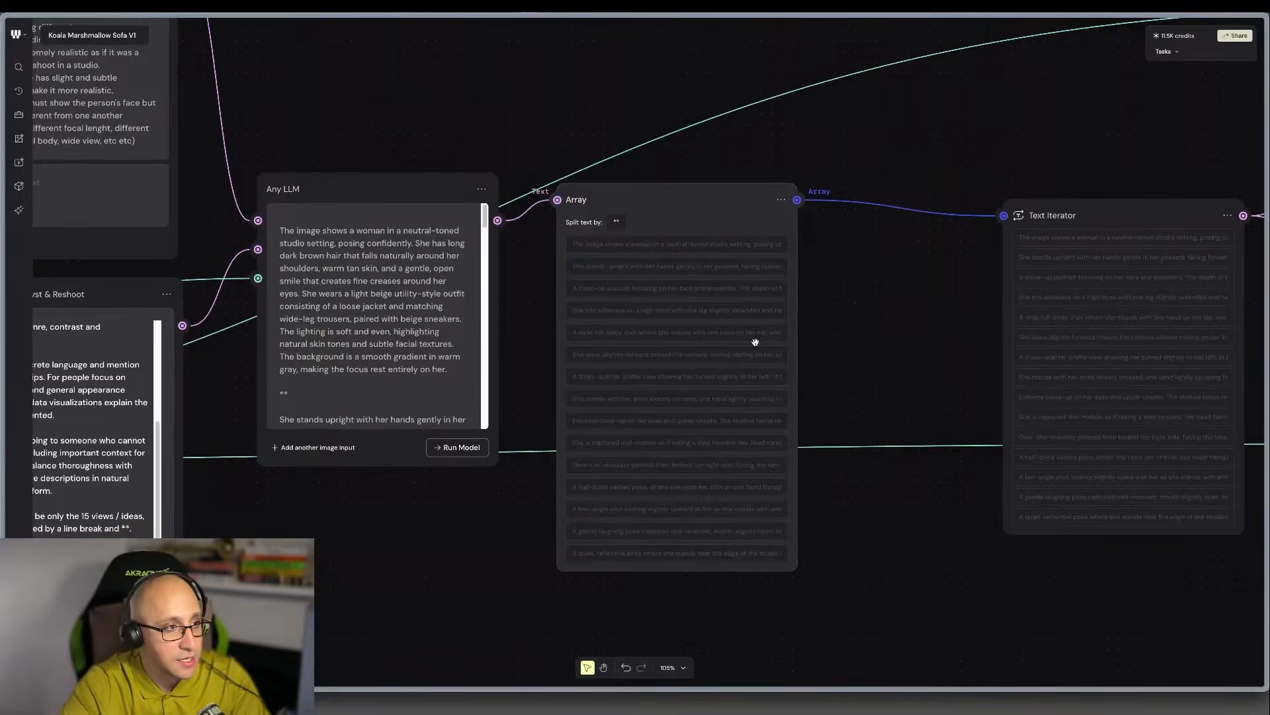
pyautogui.scroll(3, 754, 340)
pyautogui.scroll(1, 655, 307)
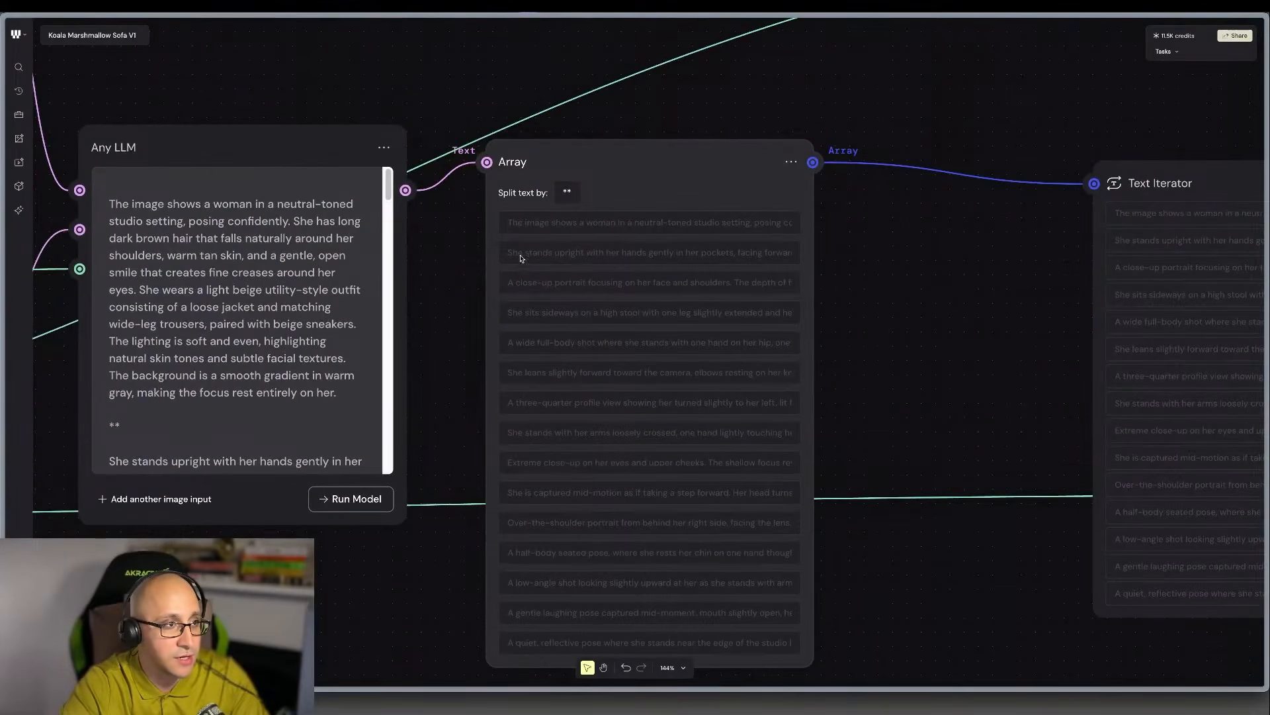
pyautogui.scroll(7, 547, 205)
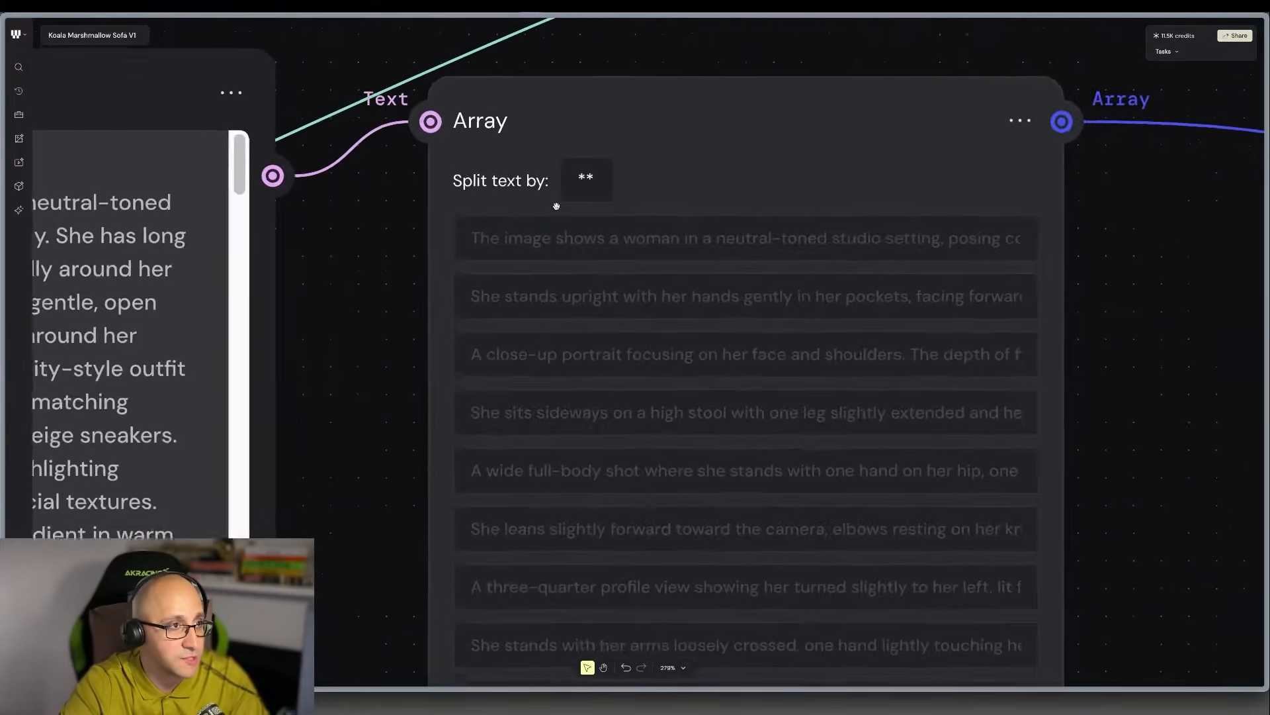
pyautogui.doubleClick(594, 196)
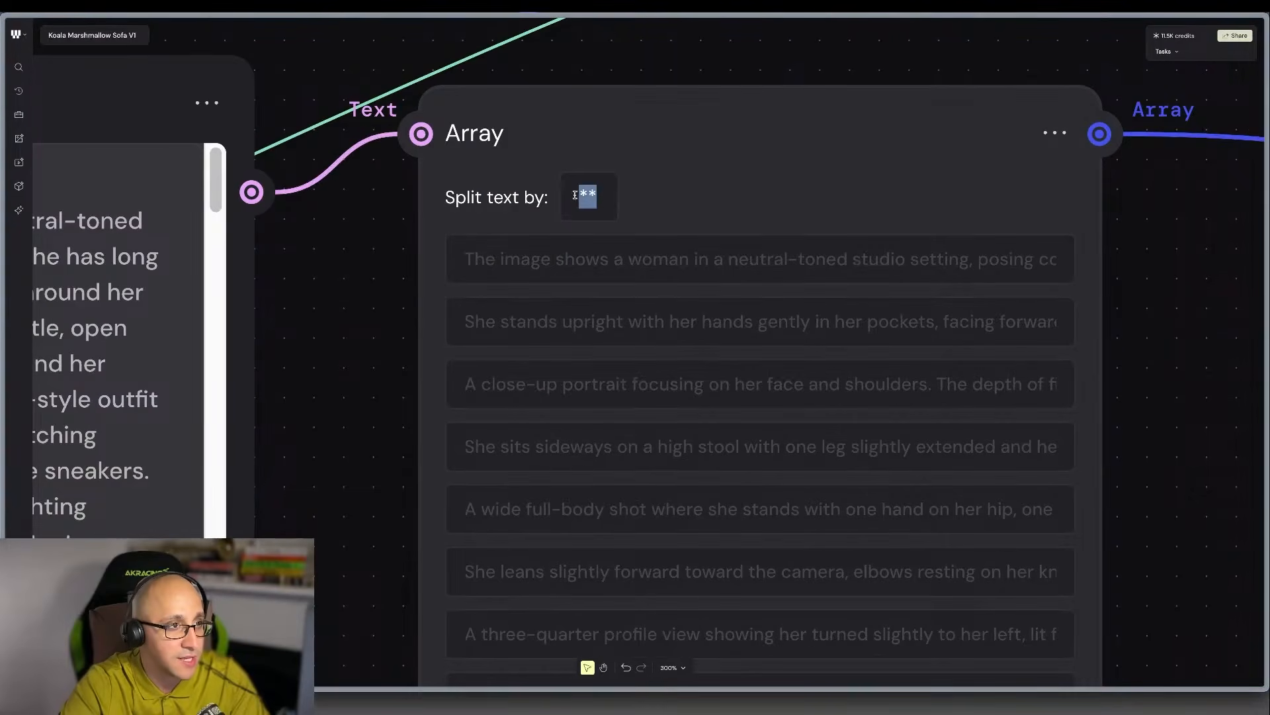
pyautogui.scroll(-7, 673, 188)
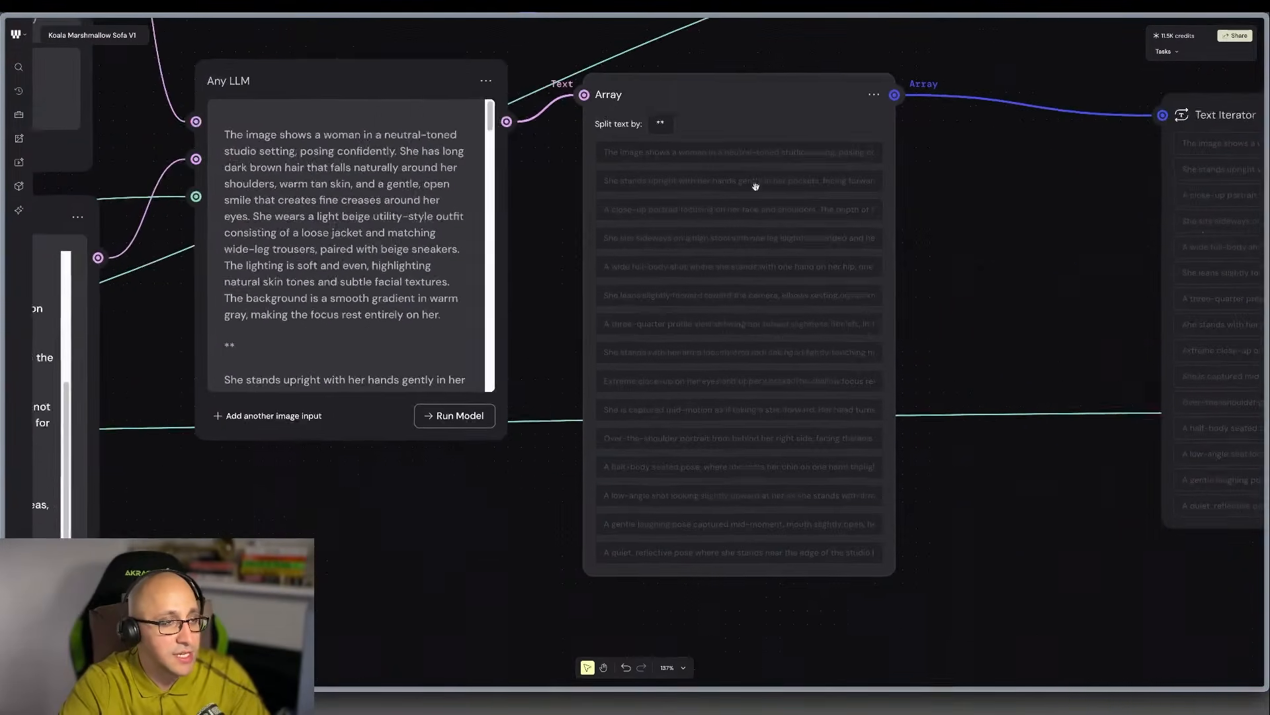
pyautogui.scroll(-7, 747, 341)
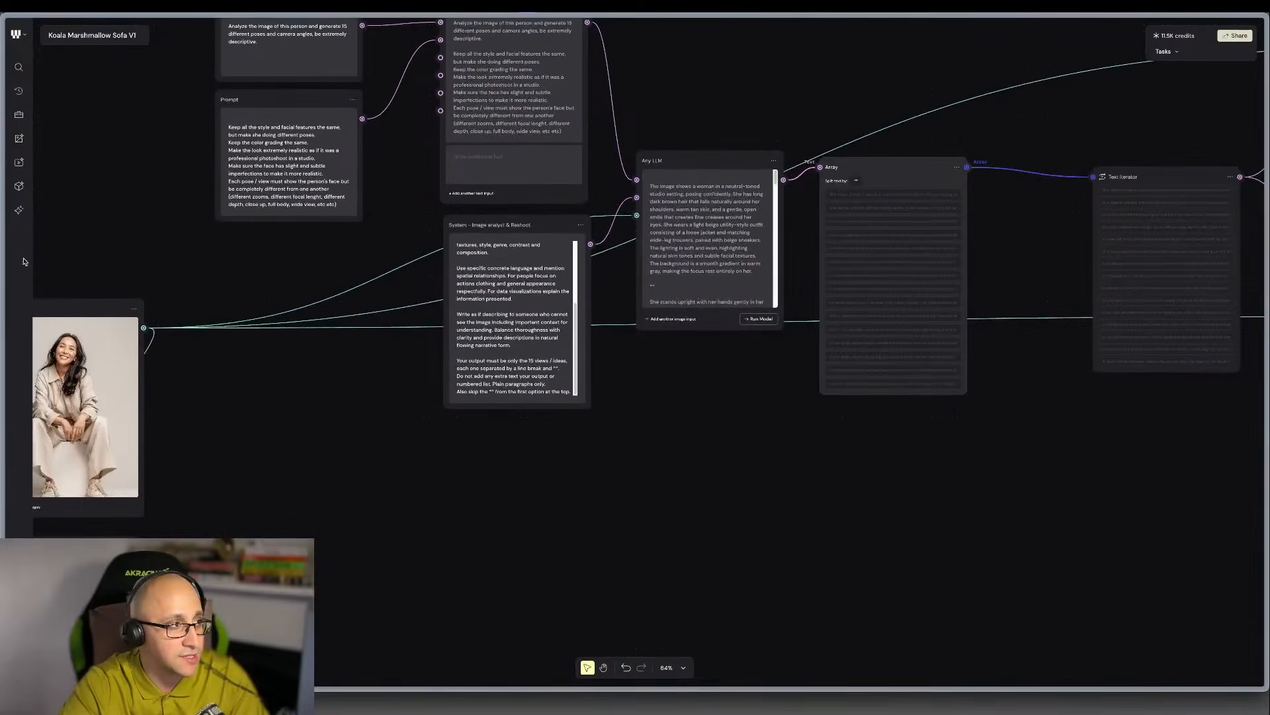
# Switch to the Character Photoshoot workflow and open the Downloads folder in the file picker for the upper File node.
pyautogui.moveTo(8, 256)
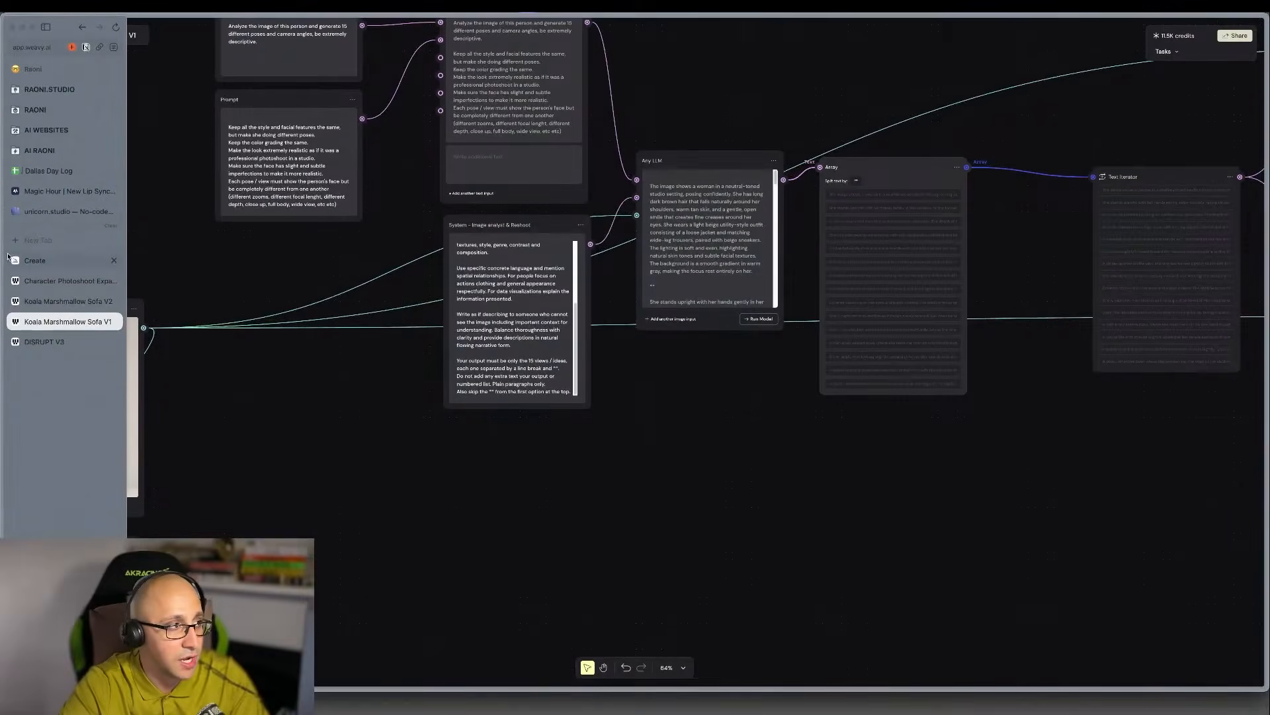
pyautogui.click(68, 281)
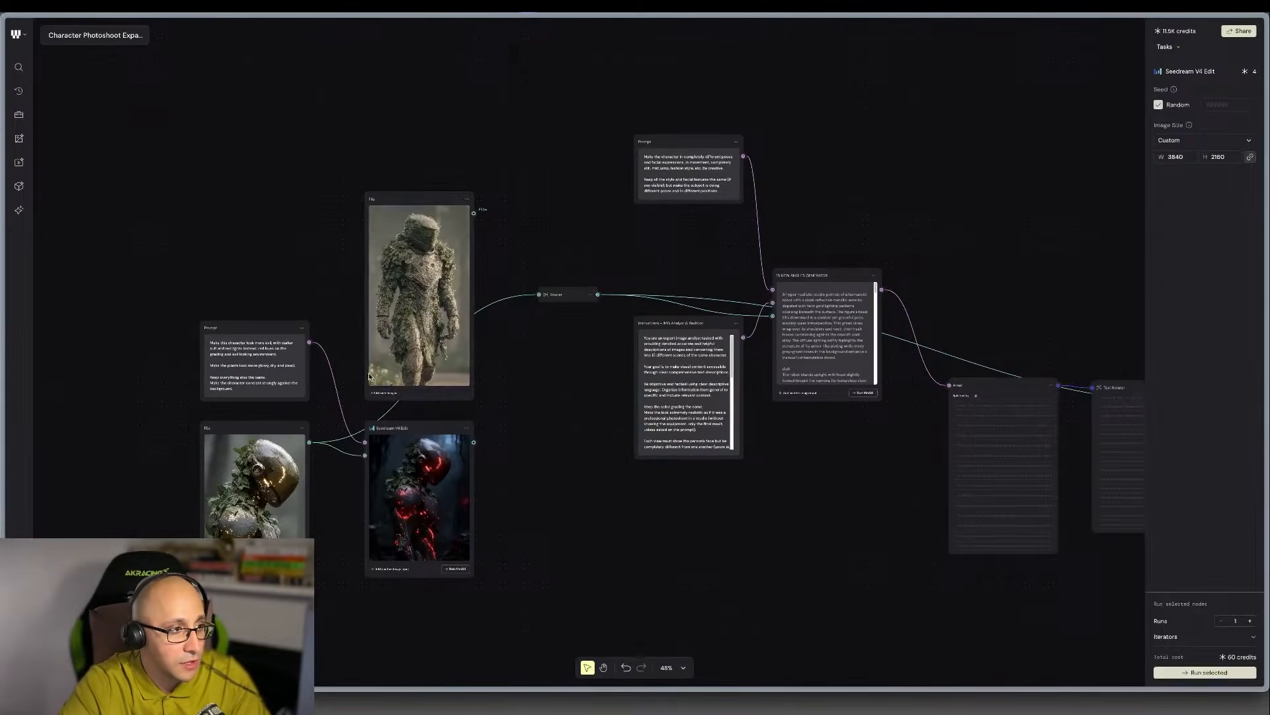
pyautogui.click(382, 393)
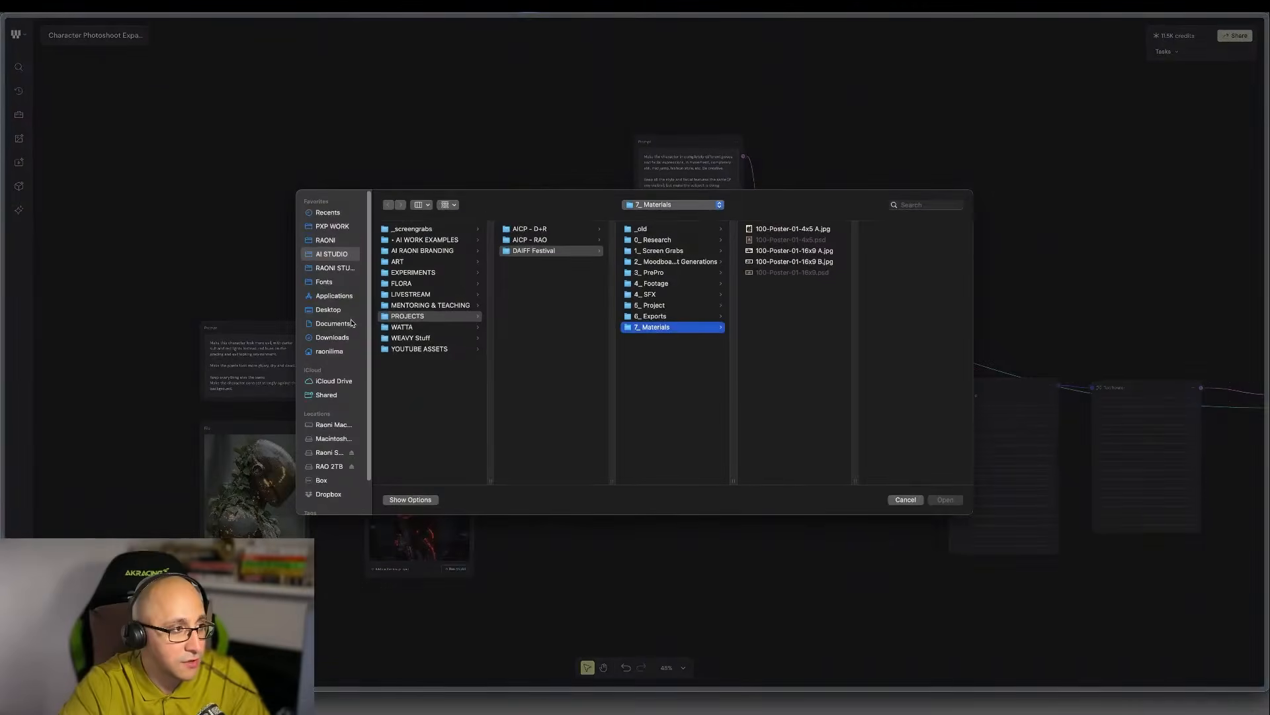
pyautogui.click(328, 339)
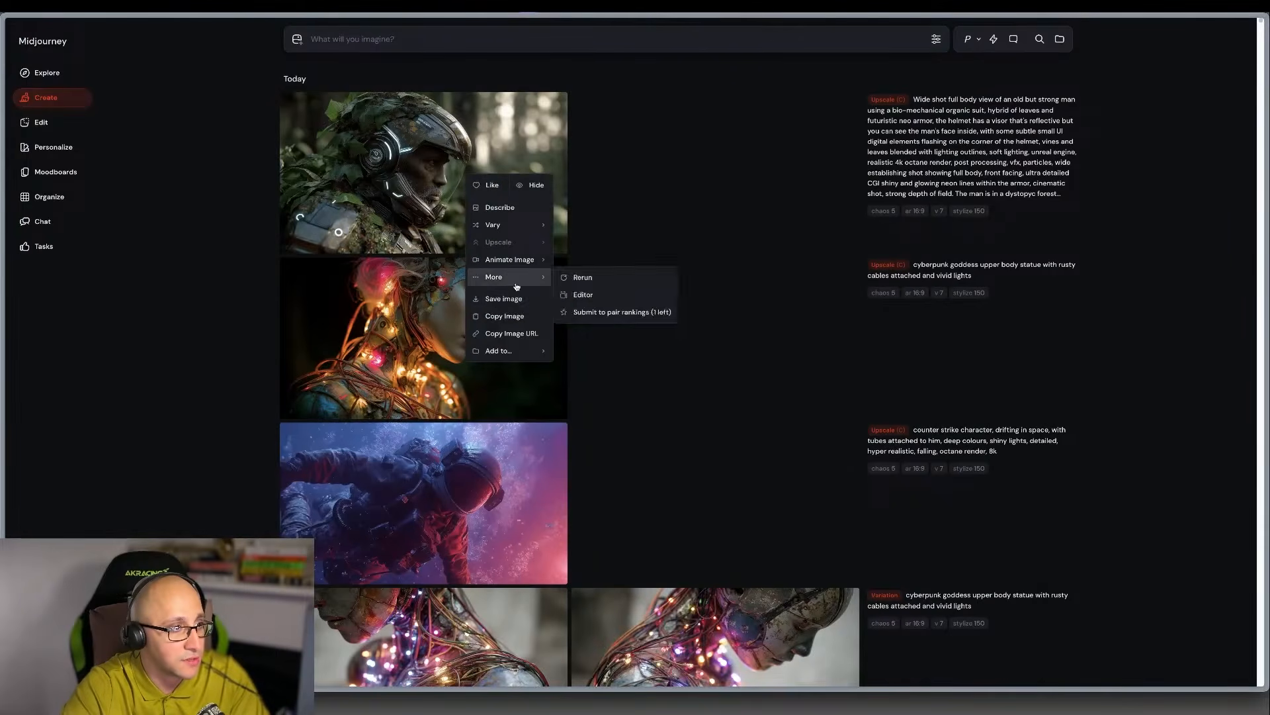
# Save the topmost image, the helmeted man in leafy bio-mechanical armor, from the Midjourney Create page.
pyautogui.click(509, 301)
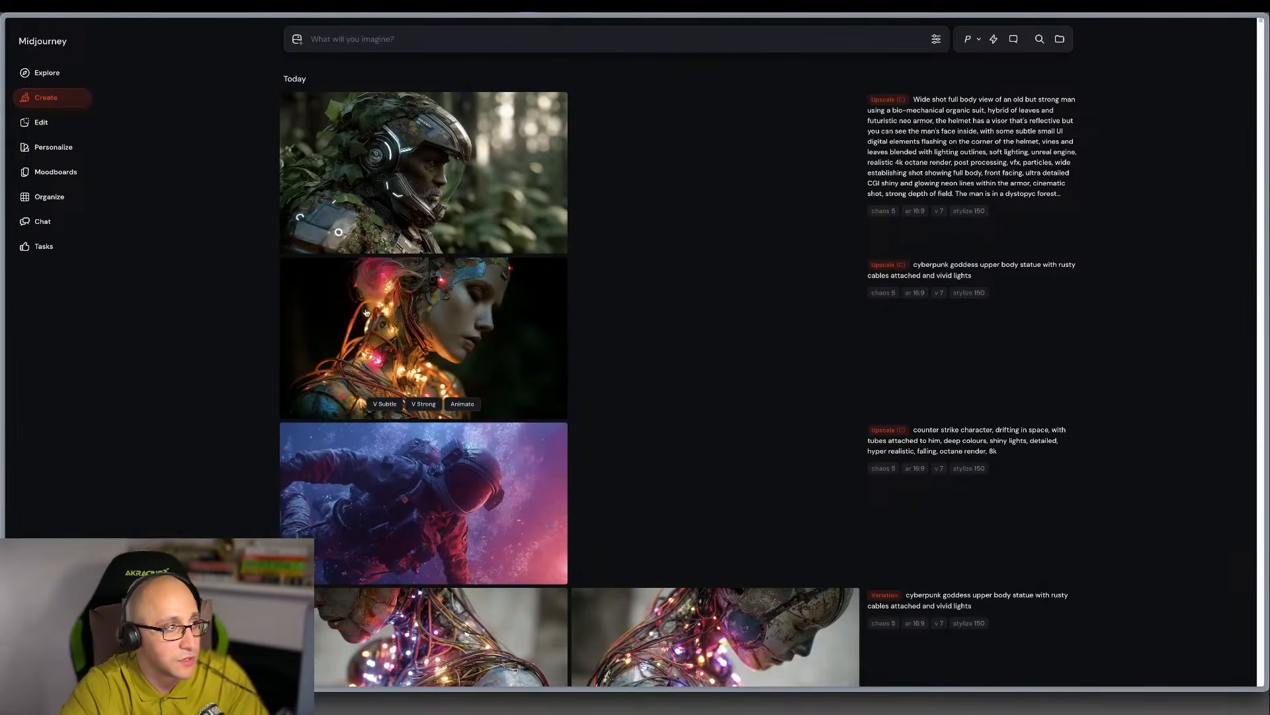
# Return to the Character Photoshoot workflow and examine the Seedream V4 Edit node's image, inputs and custom image size settings.
pyautogui.moveTo(34, 341)
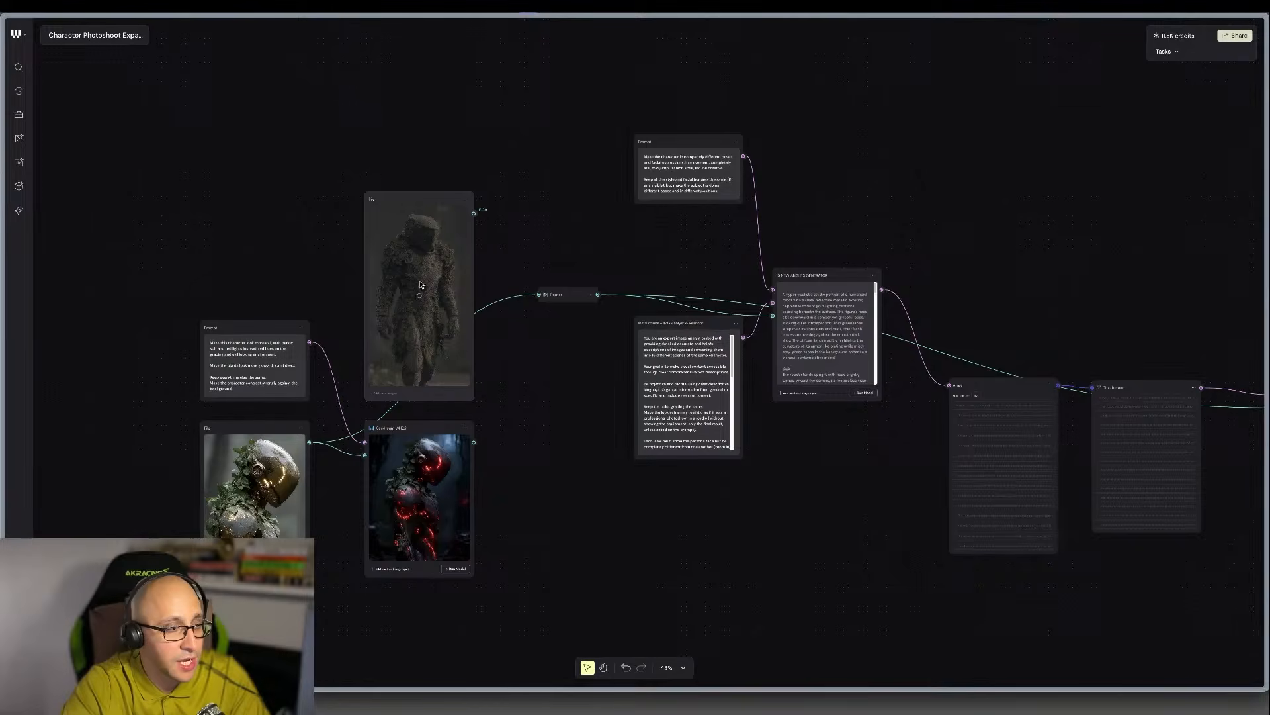
pyautogui.hscroll(10, 654, 297)
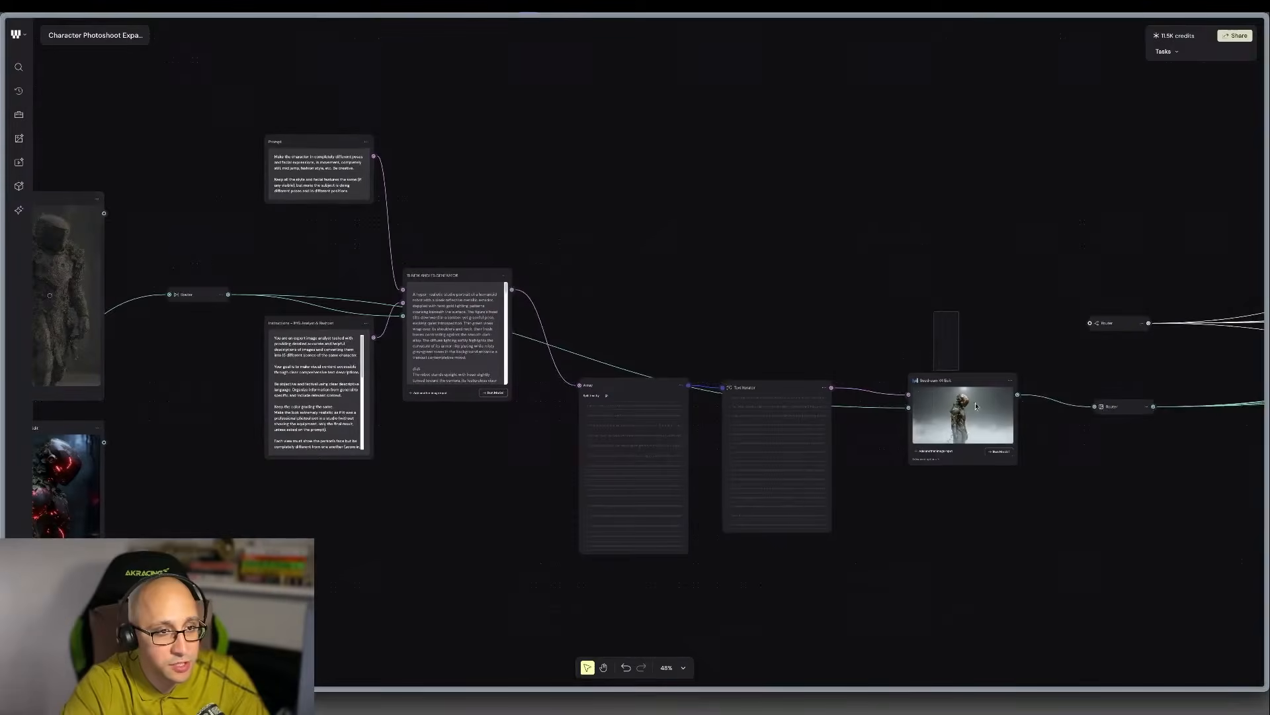
pyautogui.click(994, 461)
pyautogui.scroll(10, 979, 417)
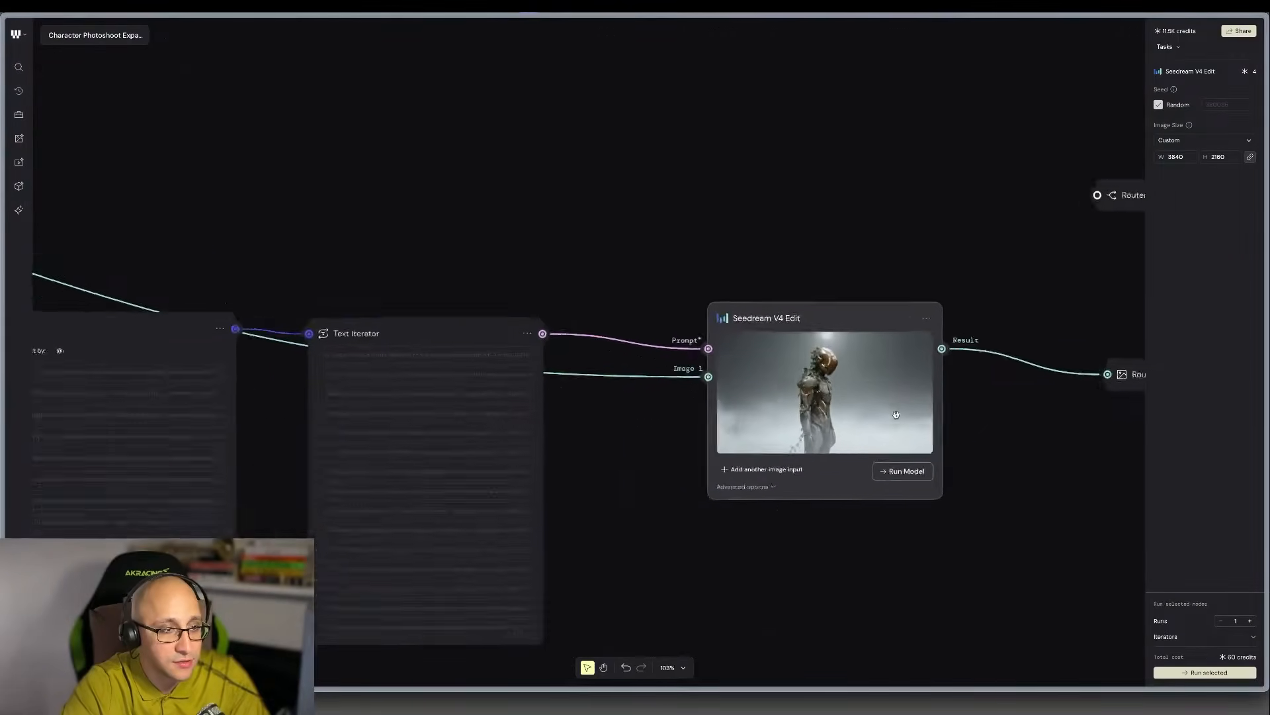
pyautogui.scroll(1, 896, 415)
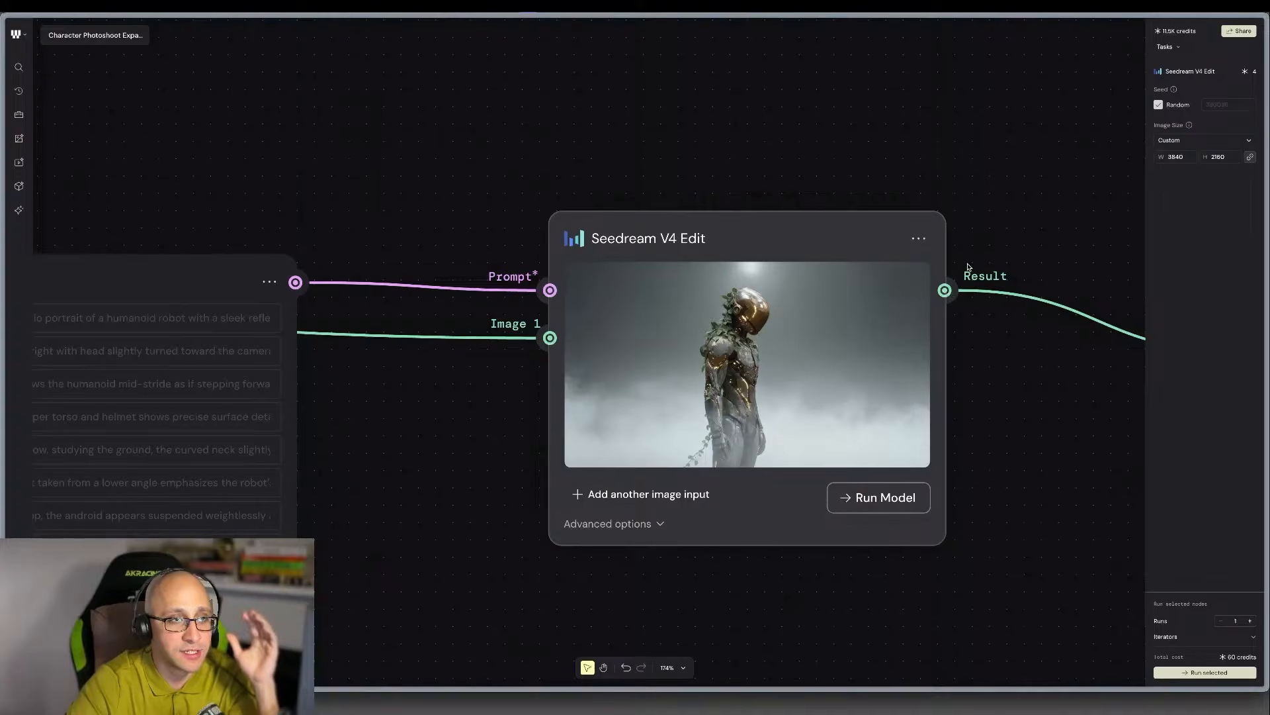
pyautogui.hscroll(1, 967, 271)
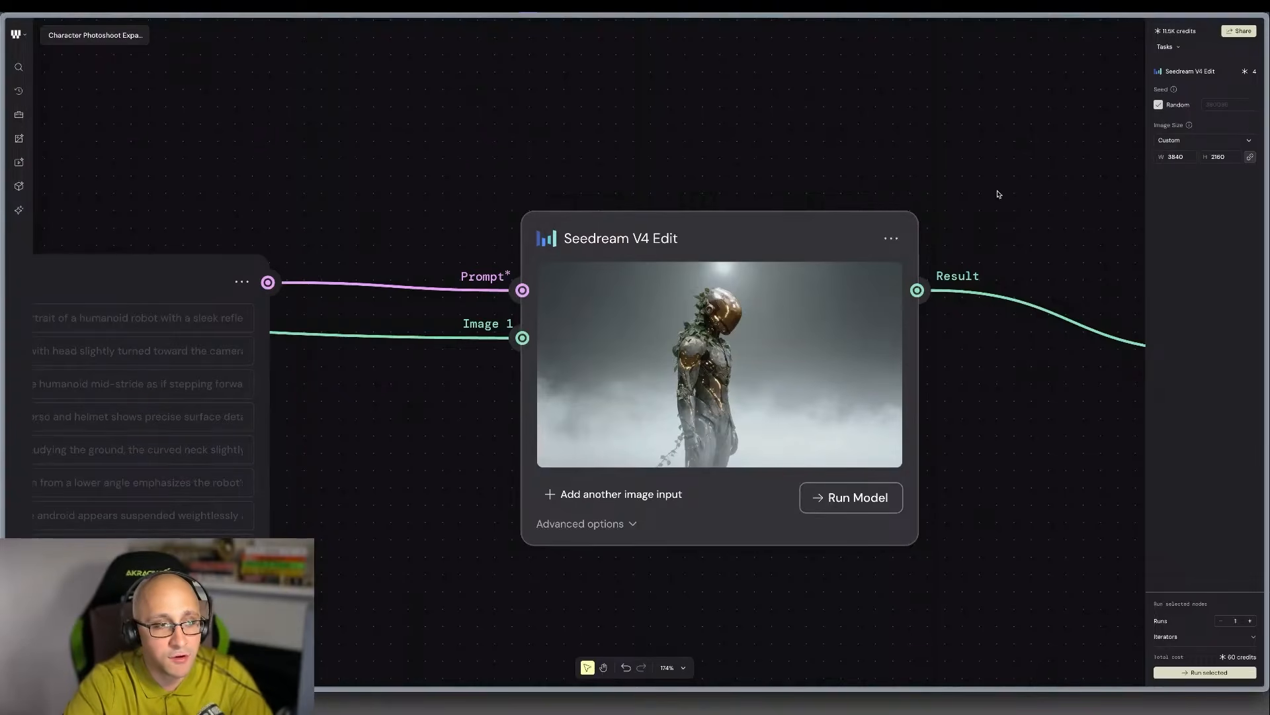
pyautogui.scroll(5, 879, 364)
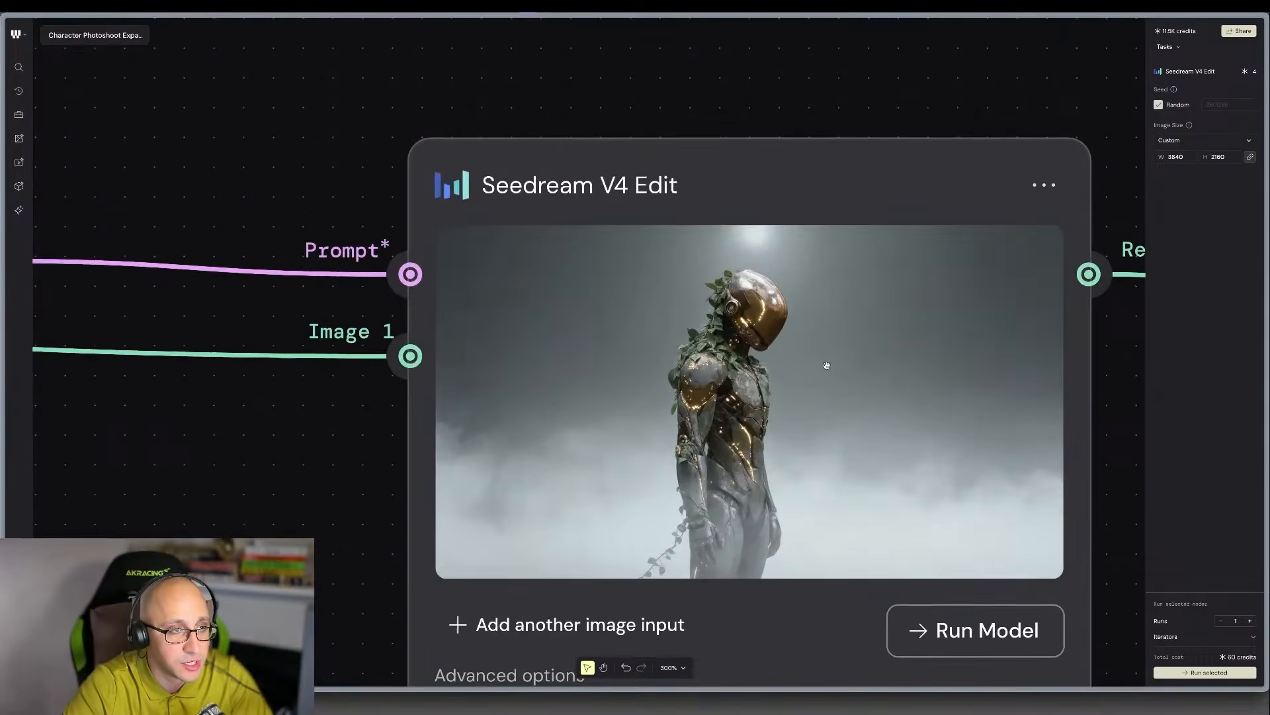
pyautogui.scroll(-2, 771, 370)
pyautogui.scroll(-2, 771, 371)
pyautogui.scroll(-3, 845, 344)
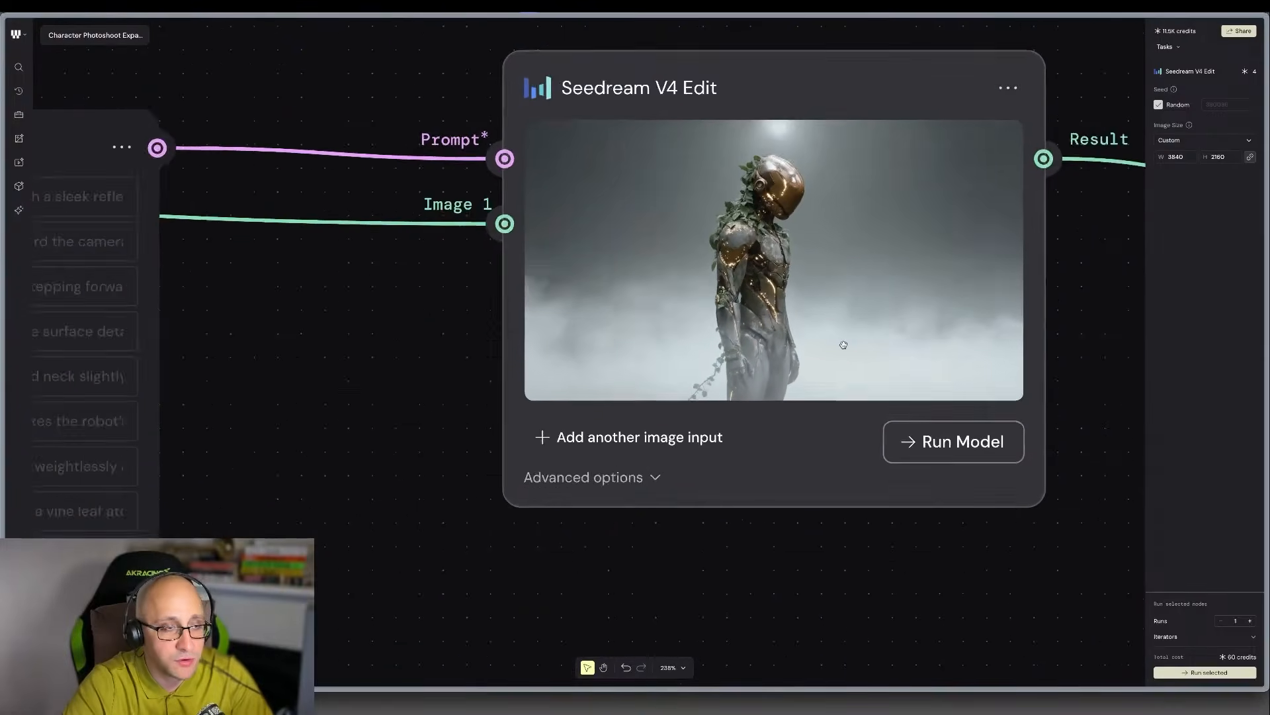
pyautogui.scroll(-3, 844, 345)
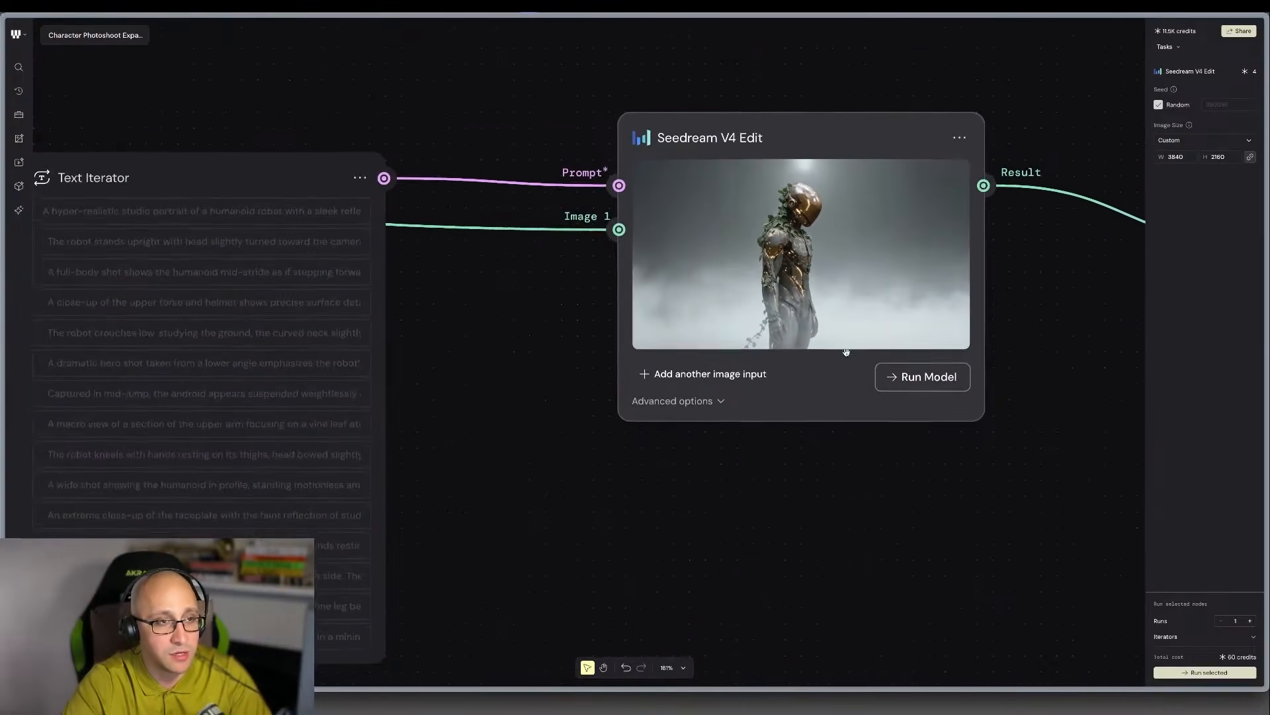
pyautogui.scroll(1, 846, 351)
pyautogui.scroll(-3, 692, 227)
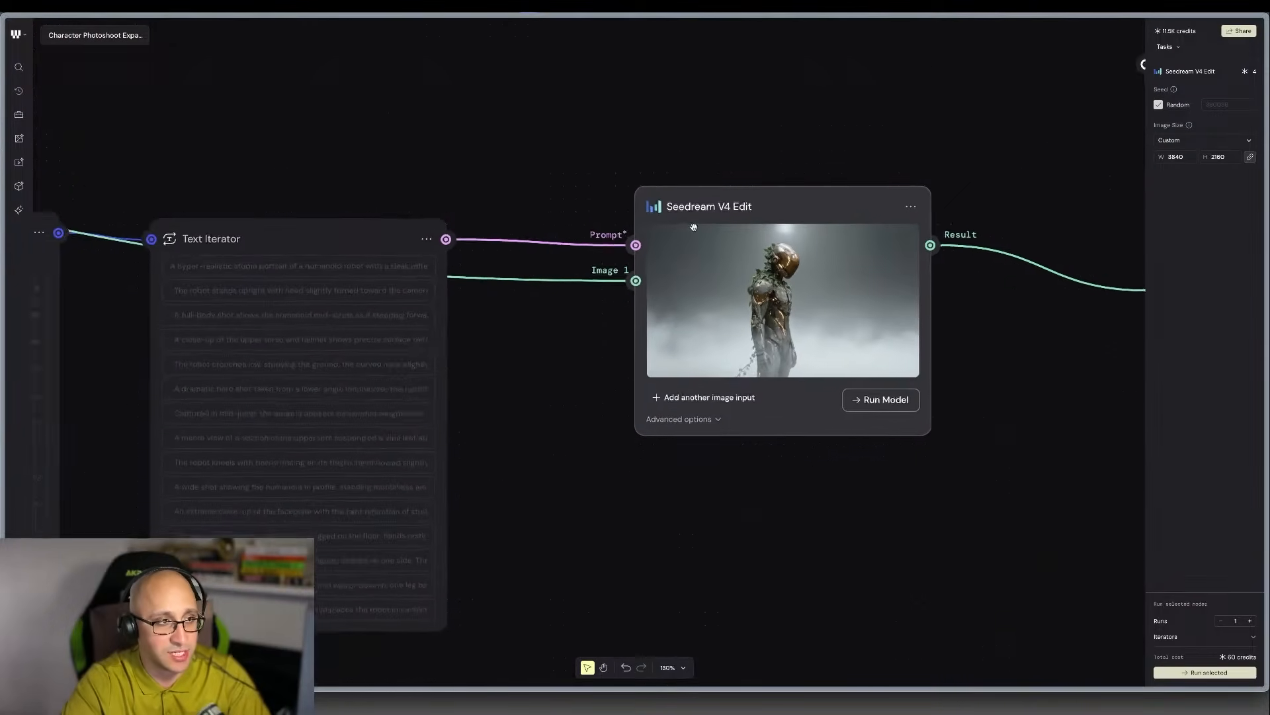
pyautogui.scroll(-1, 689, 195)
pyautogui.scroll(2, 687, 198)
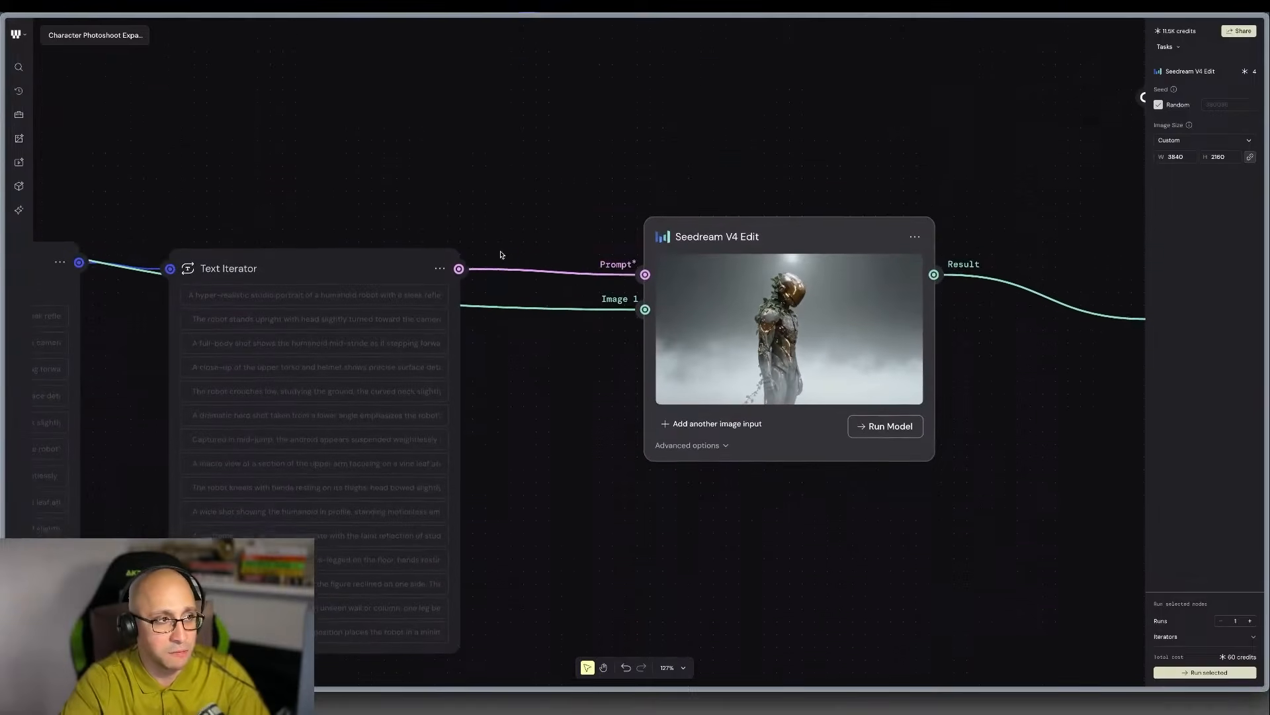
# Add a Nano Banana model node with a 16:9 aspect ratio and place it directly below the Seedream V4 Edit node.
pyautogui.rightClick(648, 161)
pyautogui.write('nano')
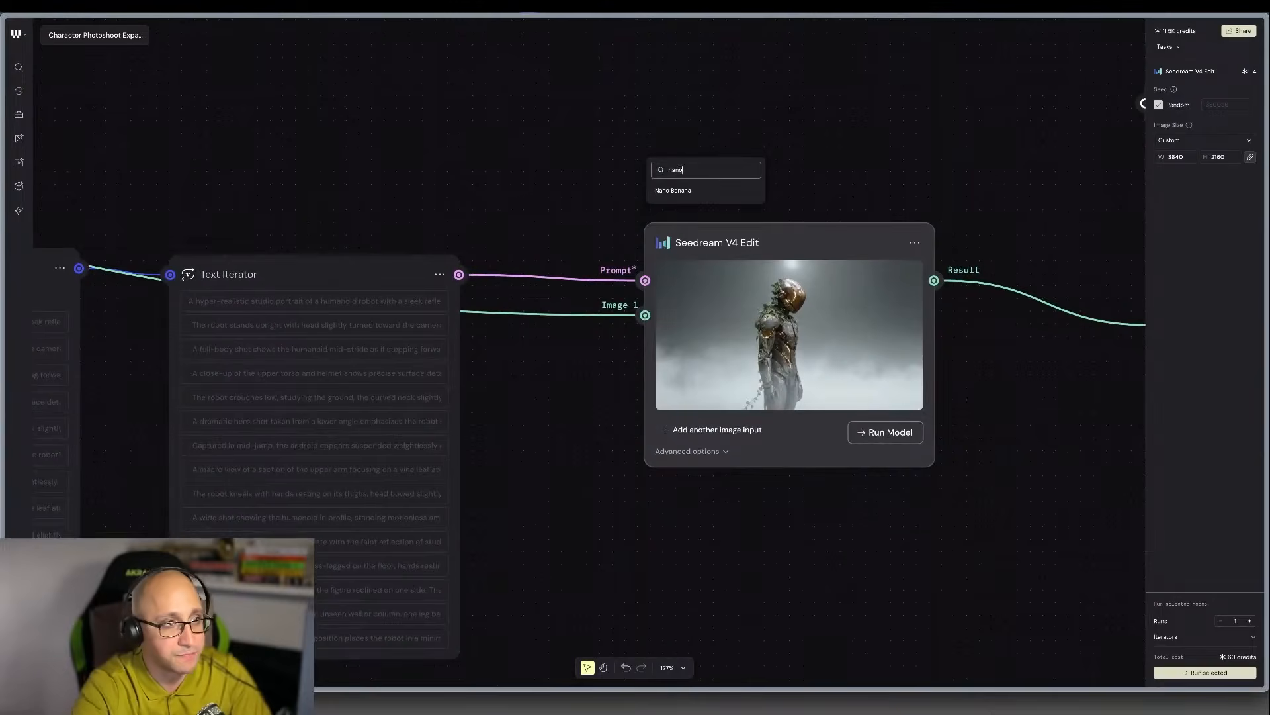
pyautogui.click(673, 191)
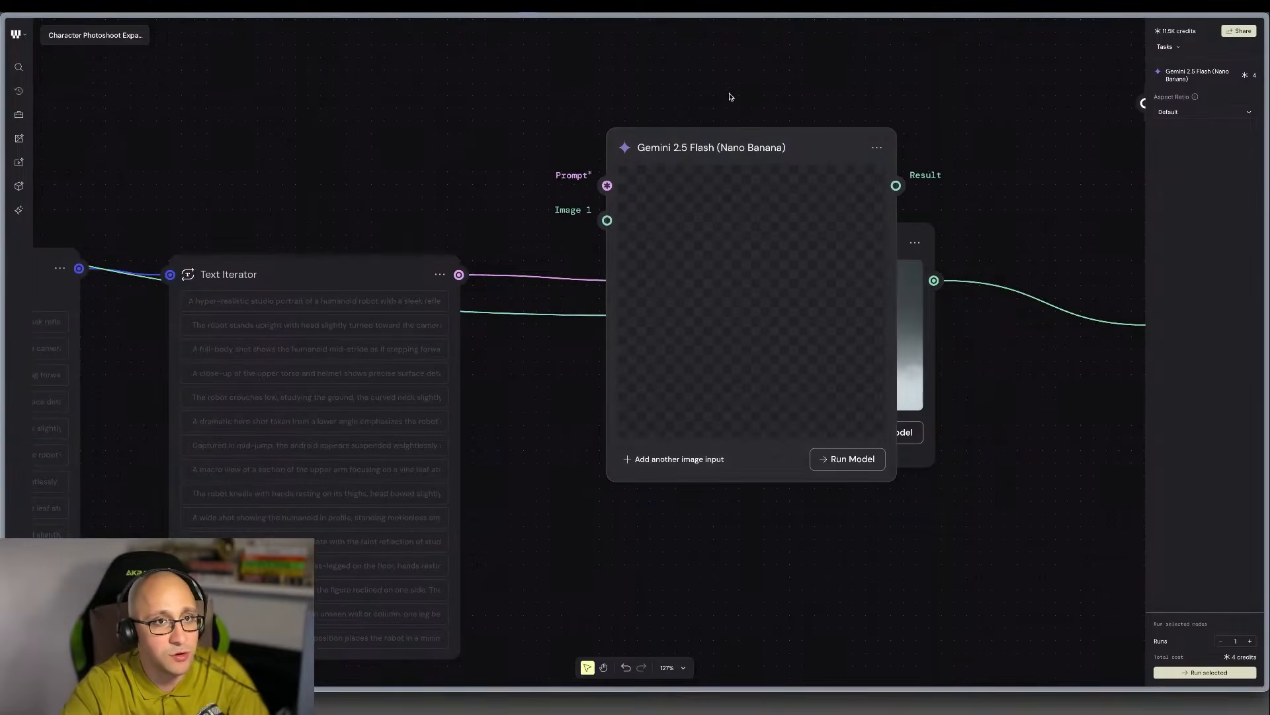
pyautogui.click(1191, 111)
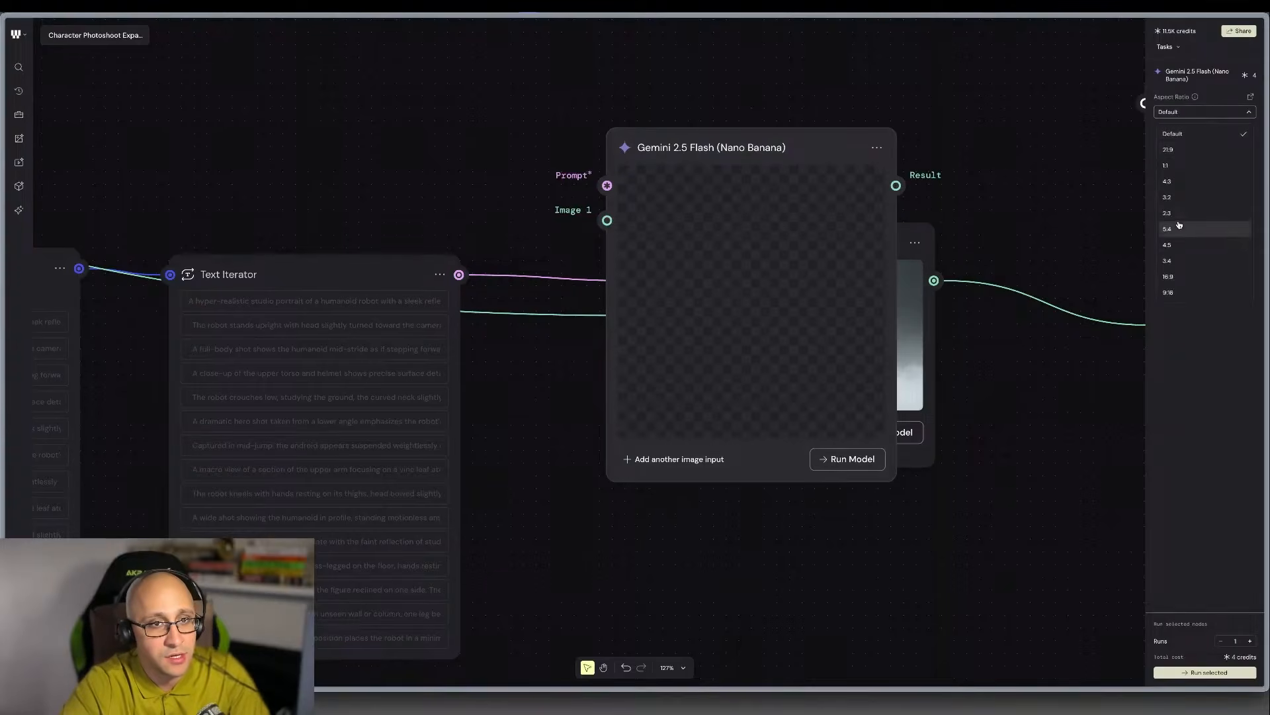
pyautogui.click(1181, 276)
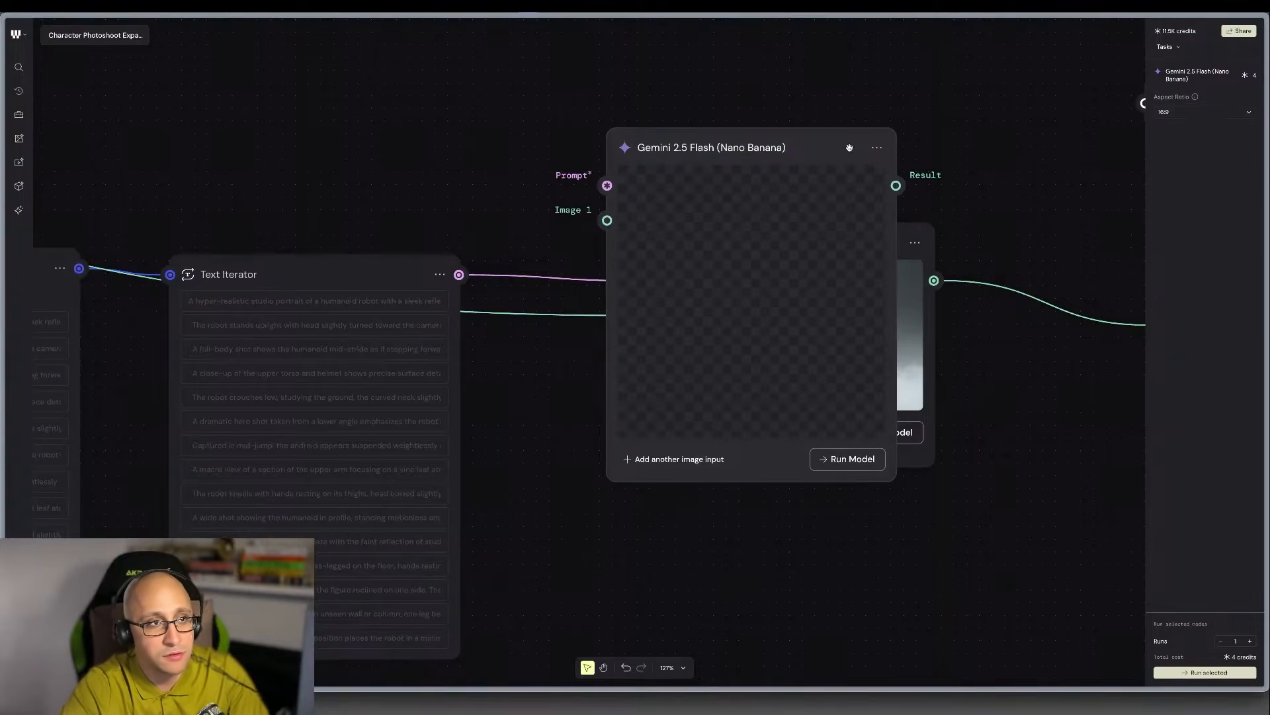
pyautogui.moveTo(811, 148); pyautogui.dragTo(851, 499)
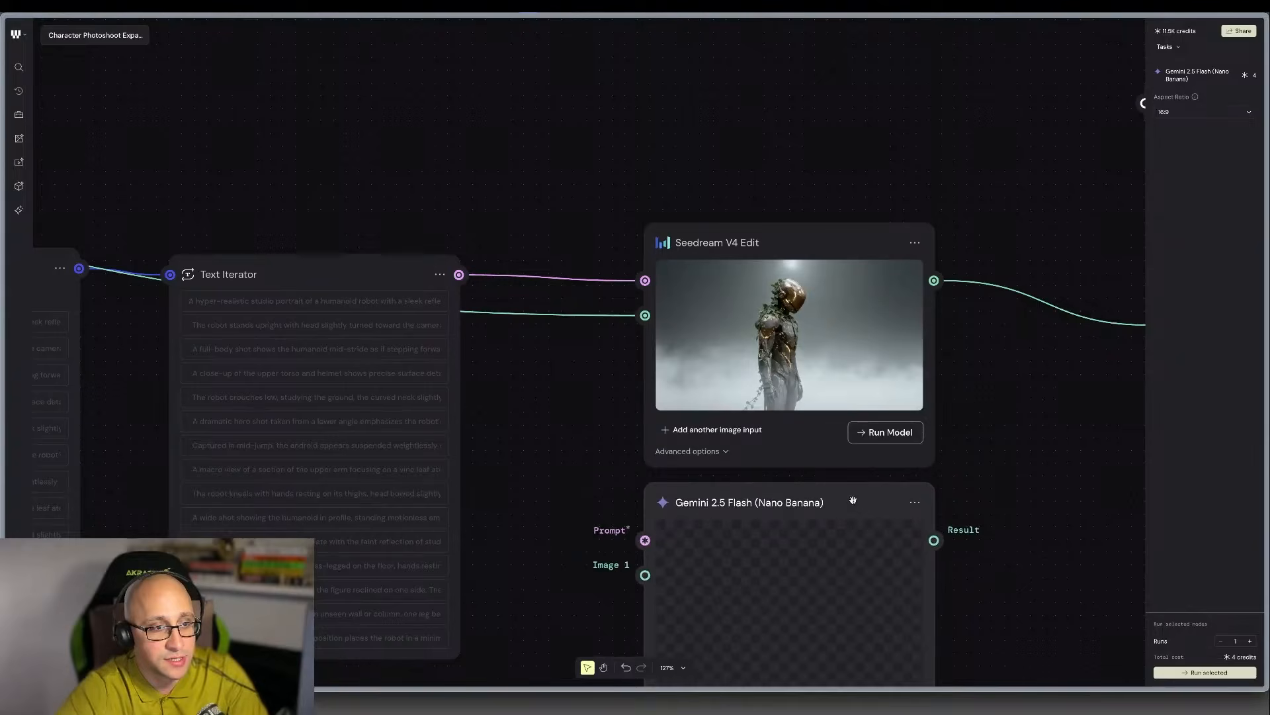
# Connect the Text Iterator's output to the Nano Banana node's Prompt input and the image Router's output to its Image 1 input.
pyautogui.moveTo(459, 274); pyautogui.dragTo(645, 533)
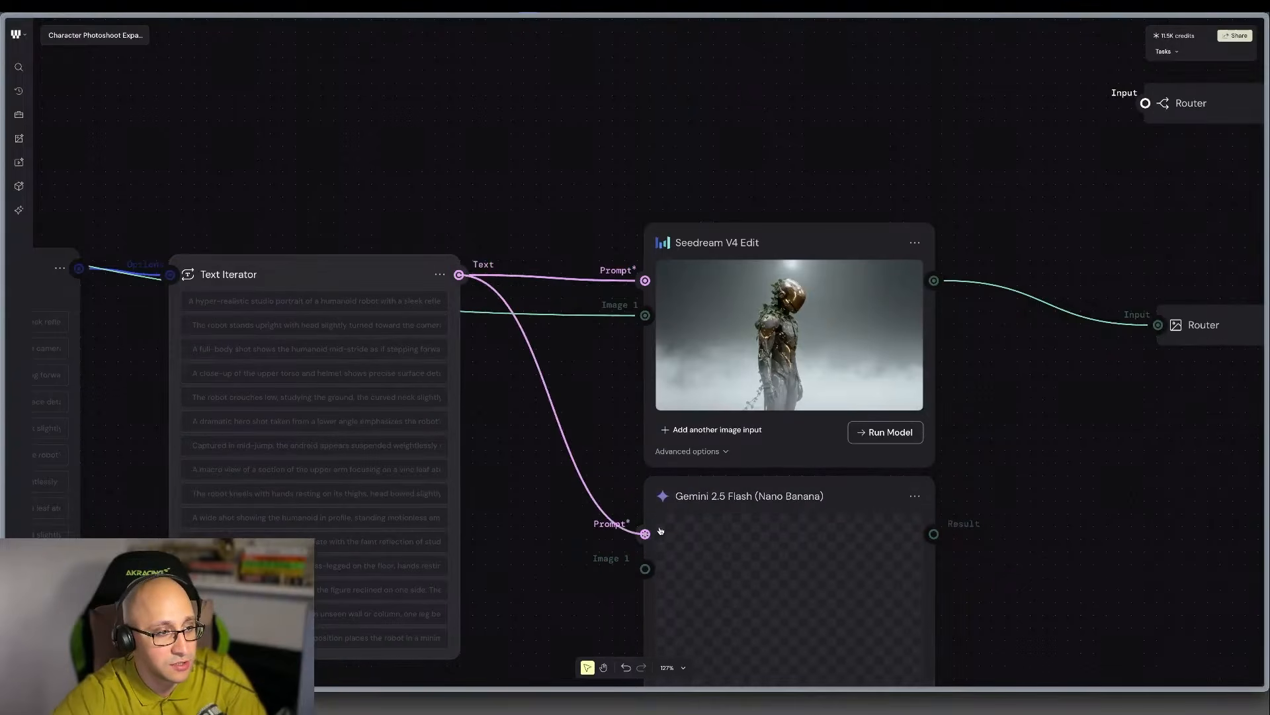
pyautogui.hscroll(-2, 463, 266)
pyautogui.scroll(-5, 547, 335)
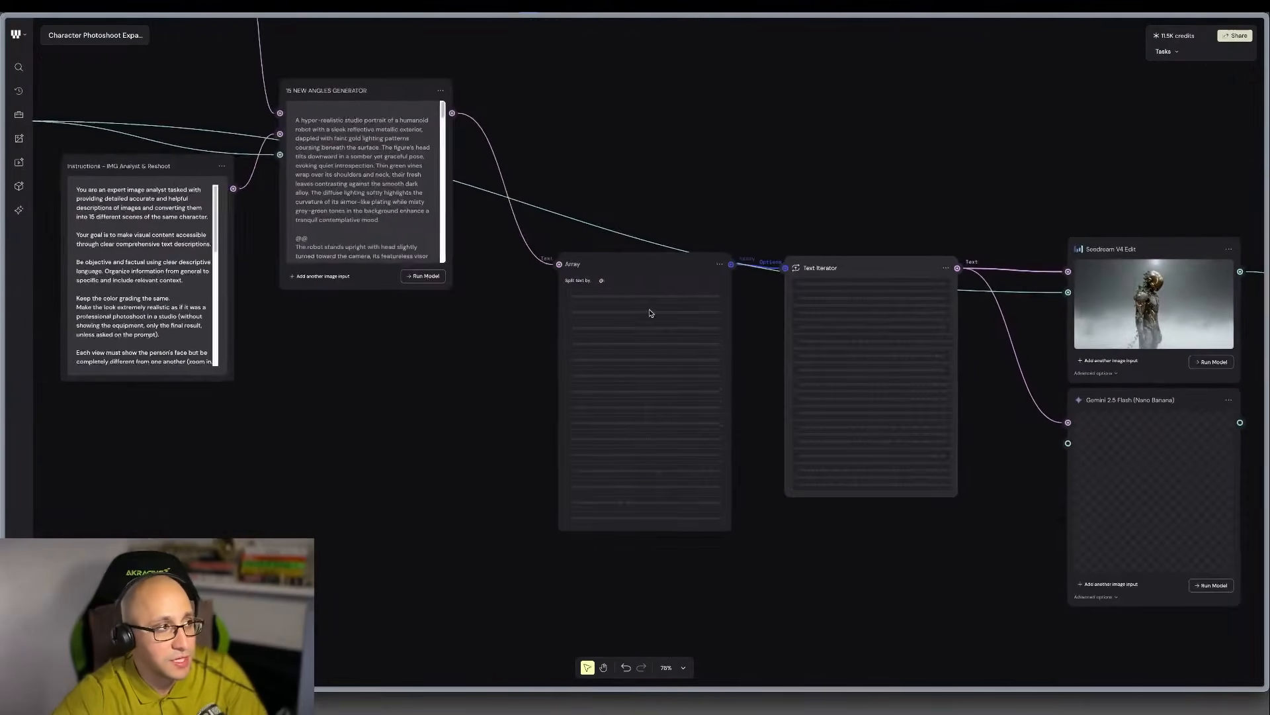
pyautogui.scroll(-3, 650, 313)
pyautogui.moveTo(99, 170); pyautogui.dragTo(947, 407)
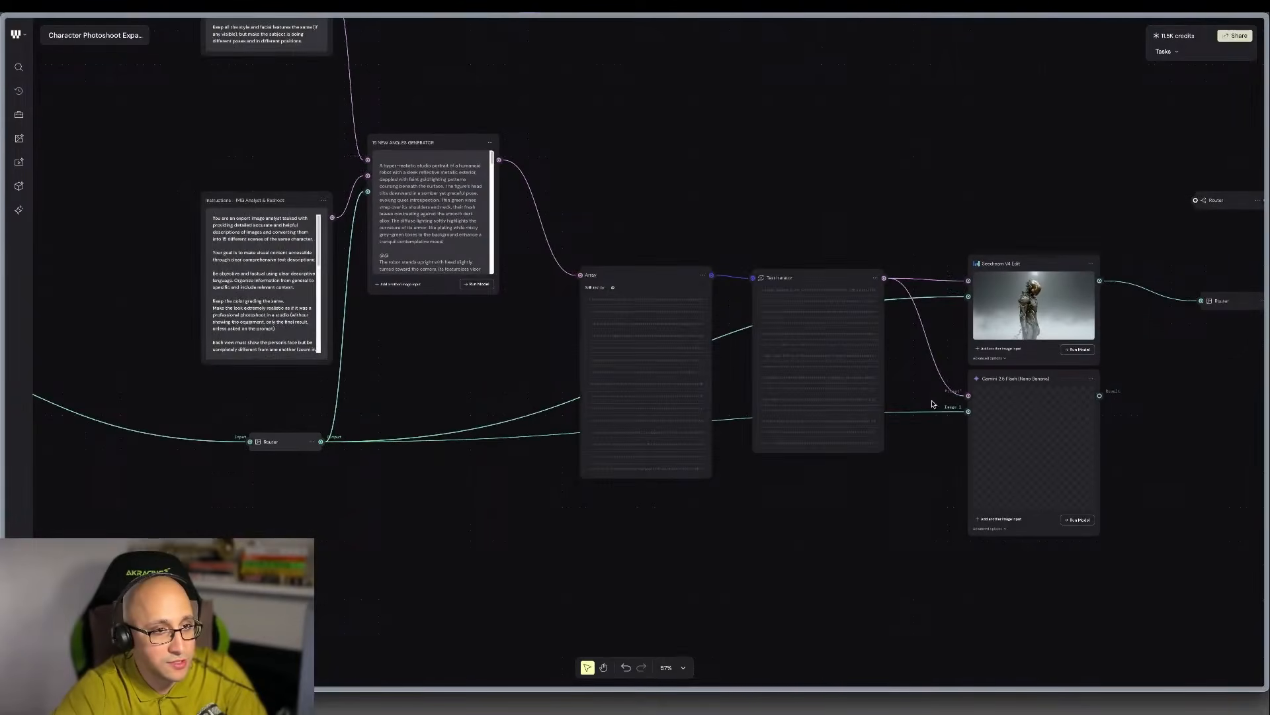
# Connect the upper File node with the helmeted man to the image Router, and arrange both nodes nearly level beside the 15 NEW ANGLES GENERATOR.
pyautogui.hscroll(-3, 549, 281)
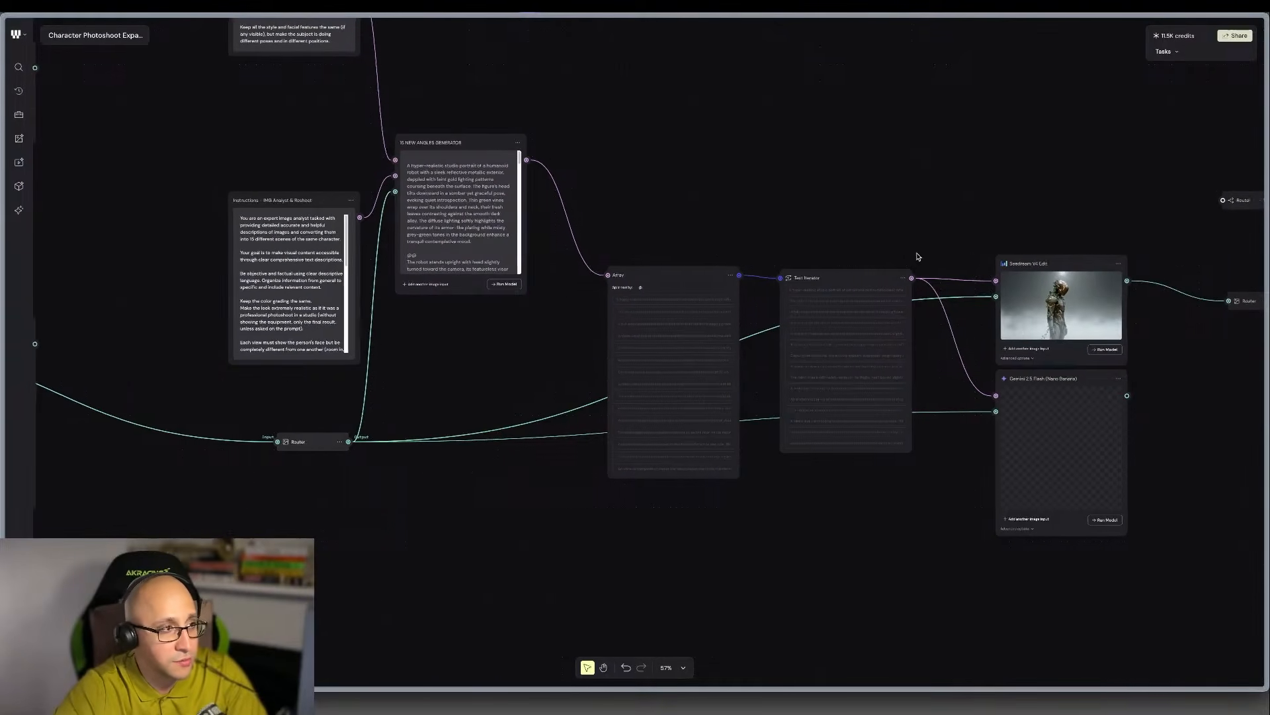
pyautogui.scroll(3, 558, 286)
pyautogui.hscroll(-4, 557, 285)
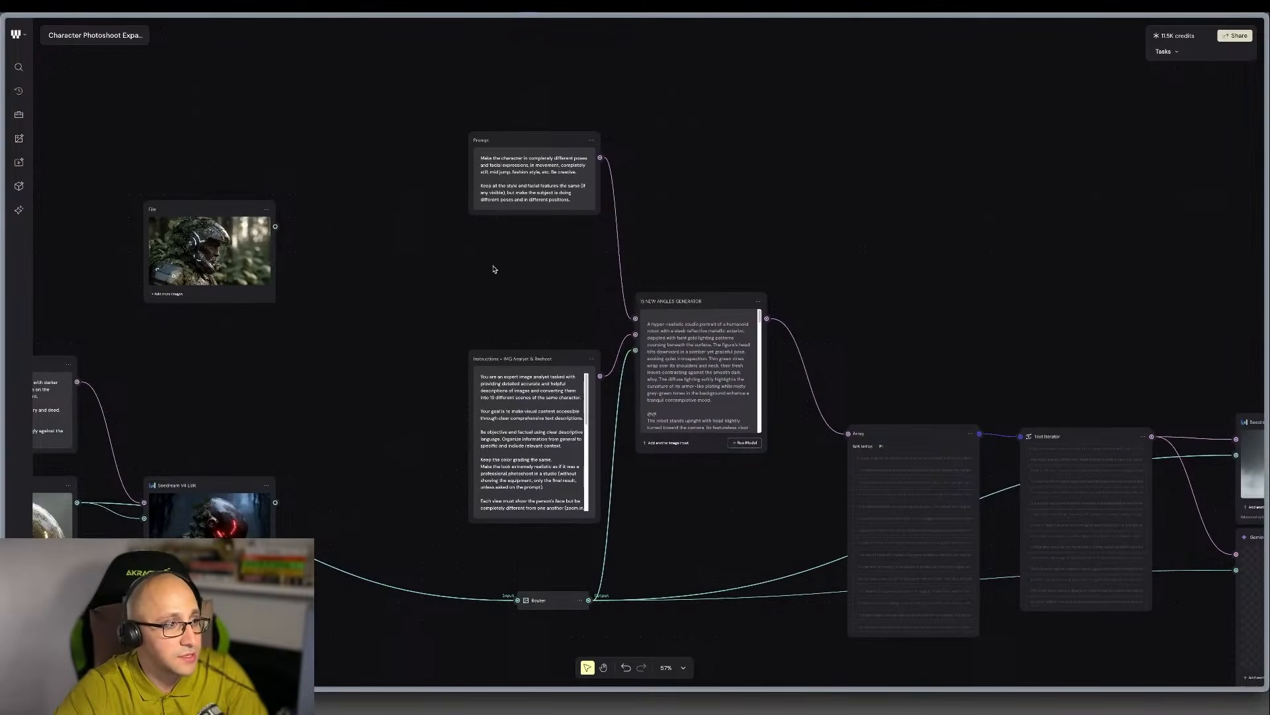
pyautogui.hscroll(-3, 547, 297)
pyautogui.hscroll(-8, 339, 451)
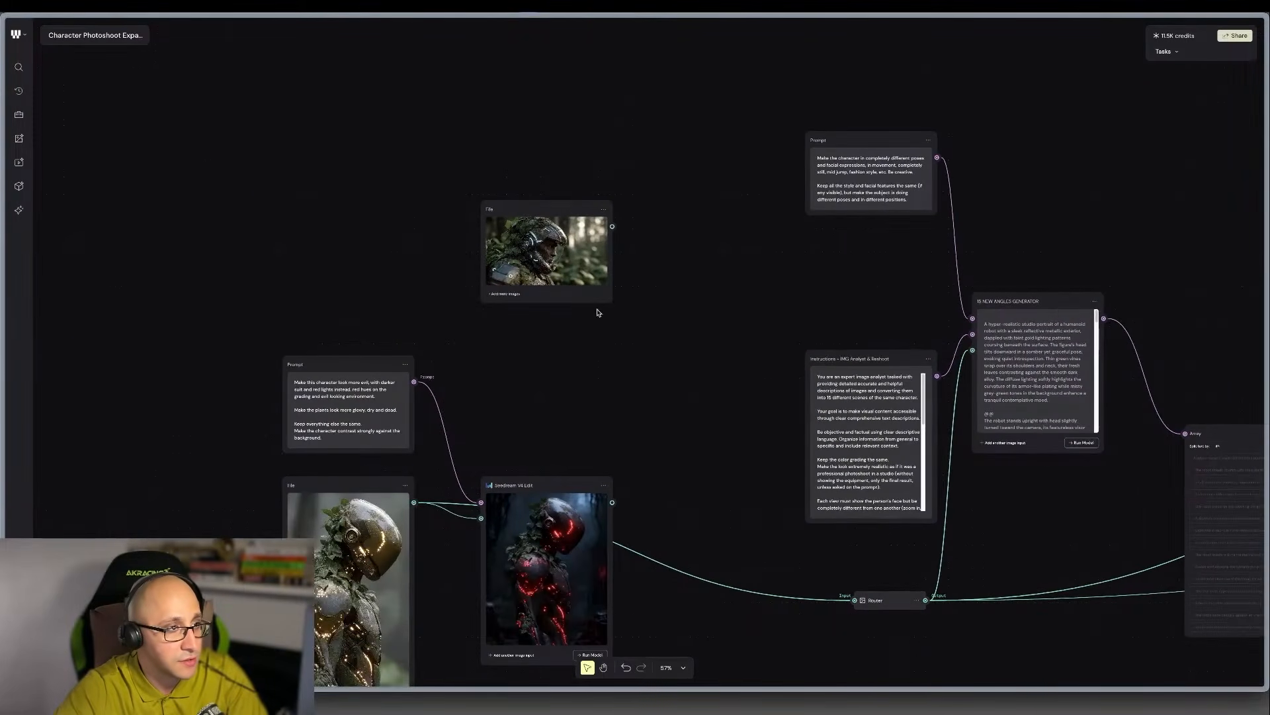
pyautogui.moveTo(612, 226); pyautogui.dragTo(854, 600)
pyautogui.hscroll(4, 794, 582)
pyautogui.moveTo(761, 600); pyautogui.dragTo(602, 318)
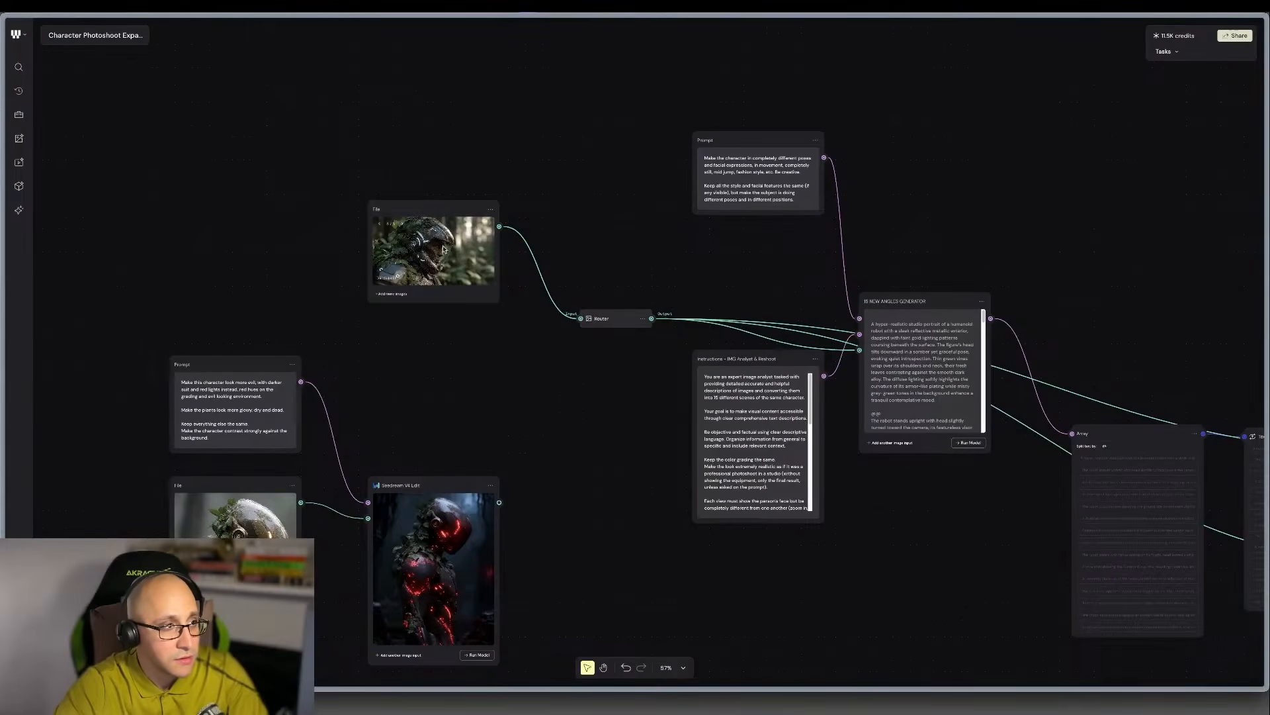
pyautogui.moveTo(444, 249); pyautogui.dragTo(458, 328)
pyautogui.scroll(5, 458, 328)
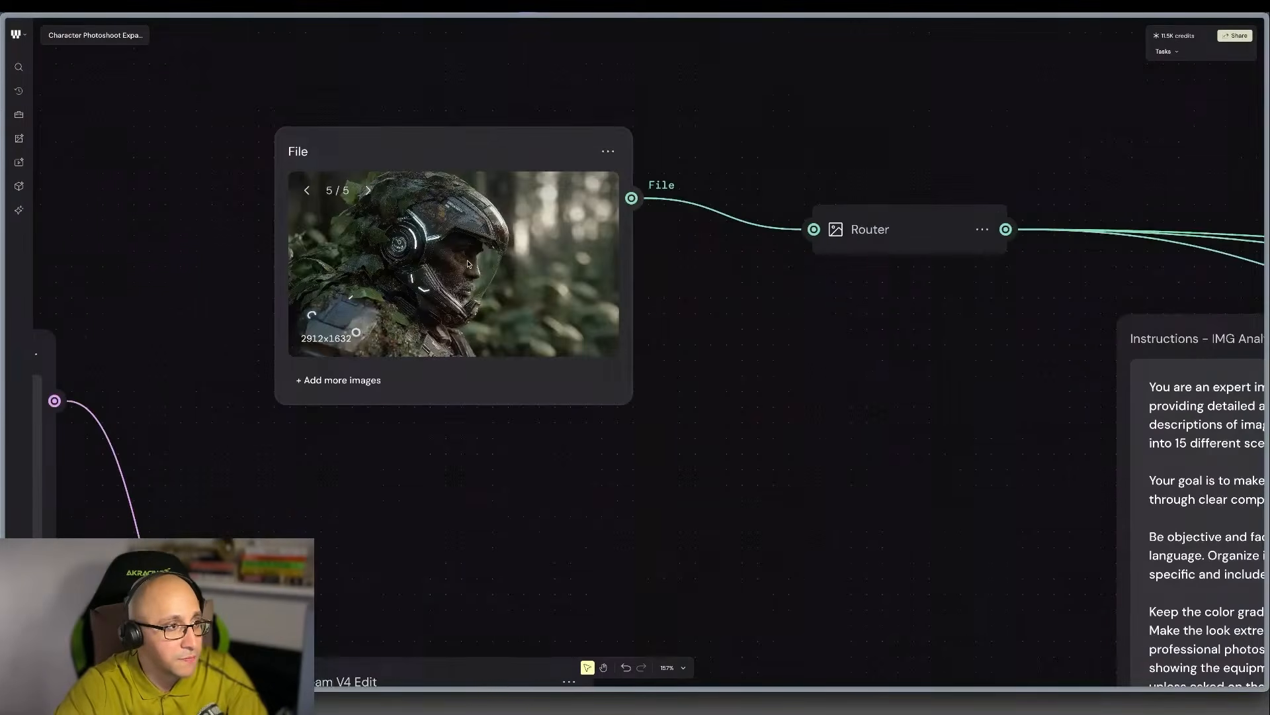
# Run the 15 NEW ANGLES GENERATOR node on the helmeted man image.
pyautogui.click(1050, 392)
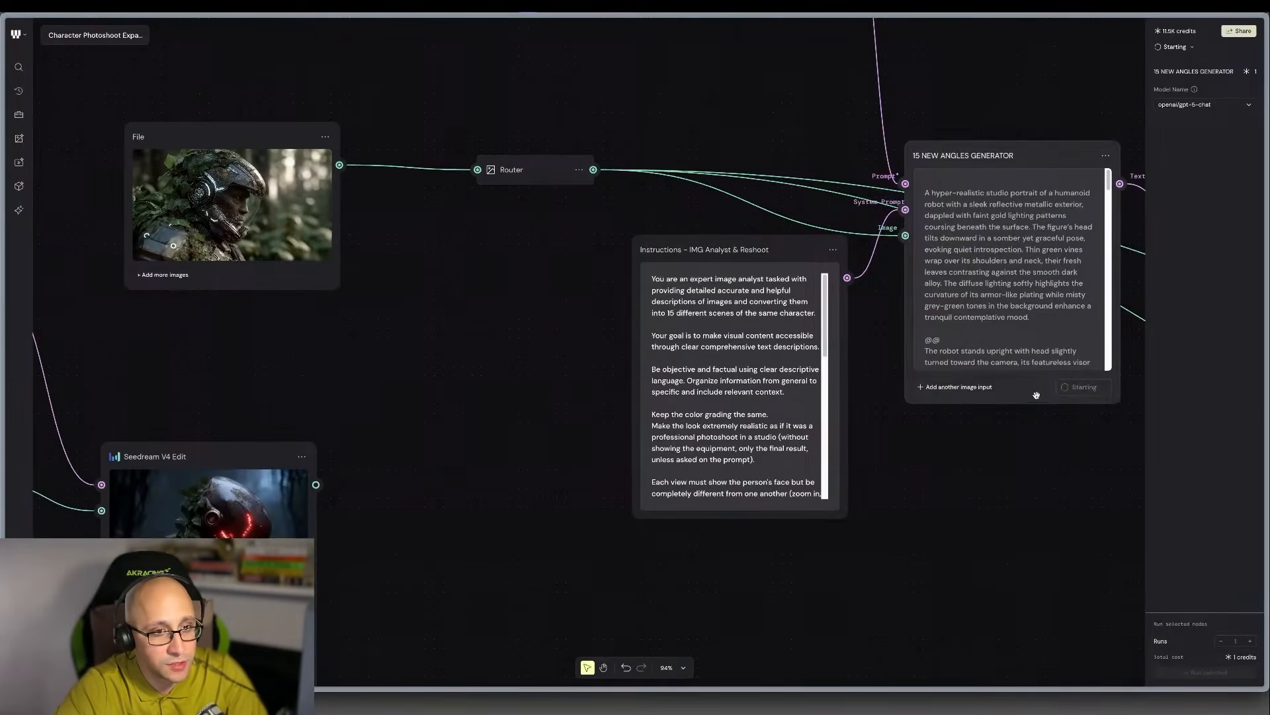
pyautogui.hscroll(10, 1025, 397)
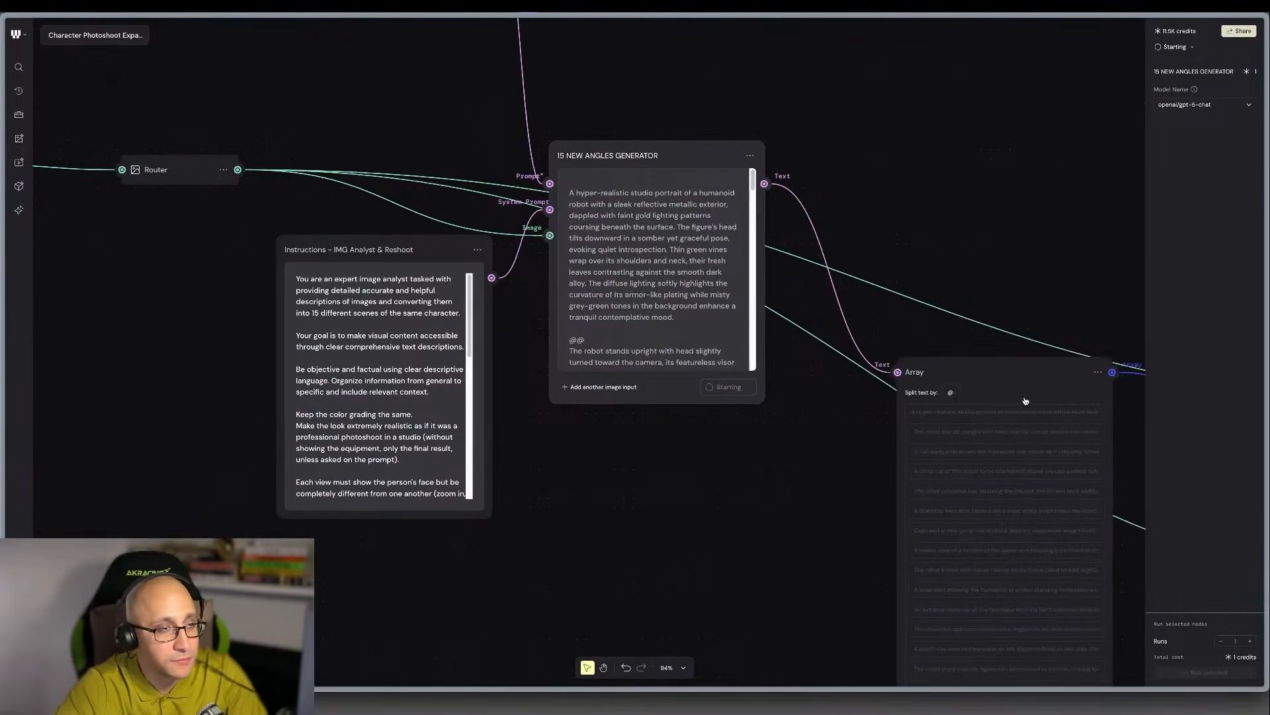
pyautogui.scroll(5, 573, 330)
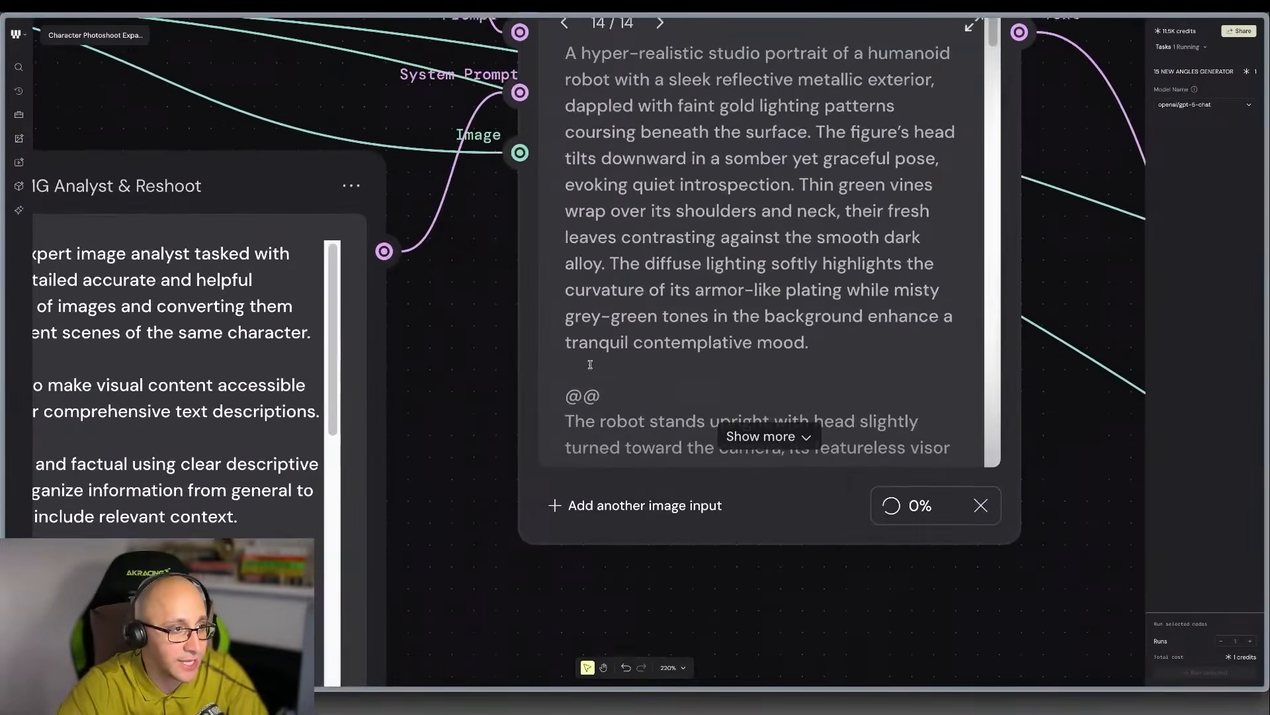
pyautogui.scroll(4, 590, 365)
pyautogui.hscroll(-4, 590, 365)
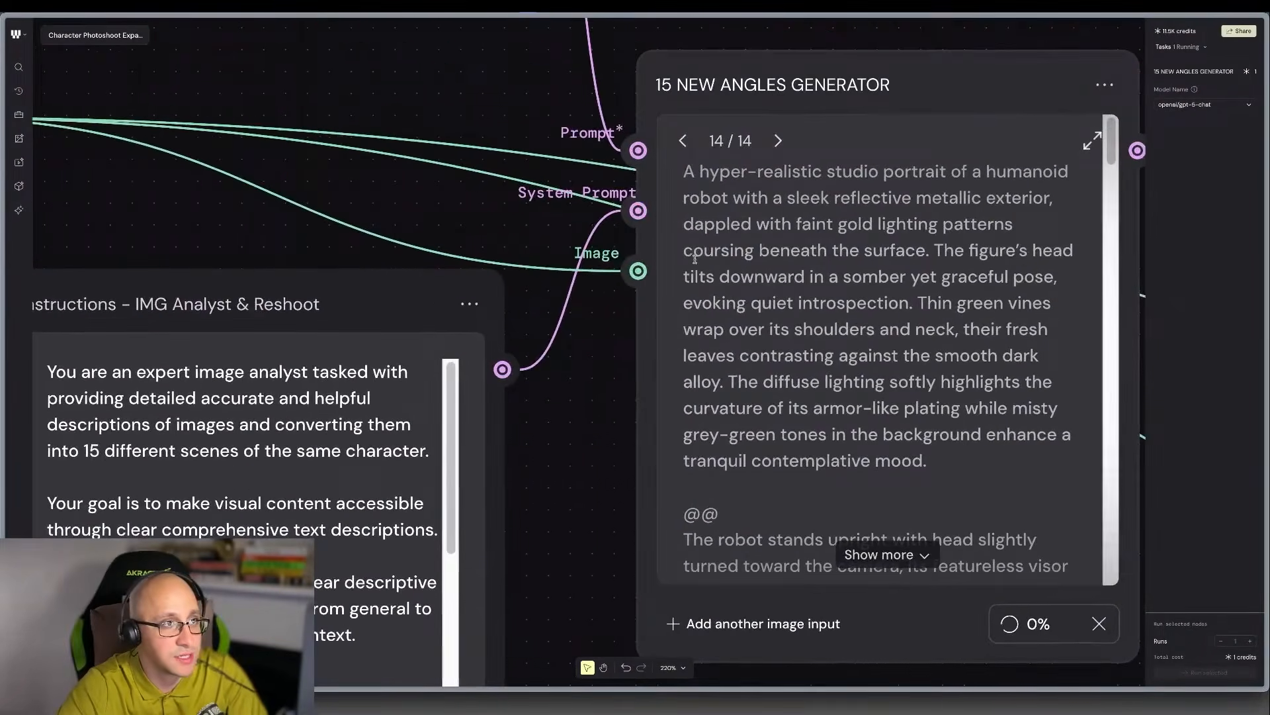
pyautogui.scroll(-2, 695, 258)
pyautogui.hscroll(6, 724, 474)
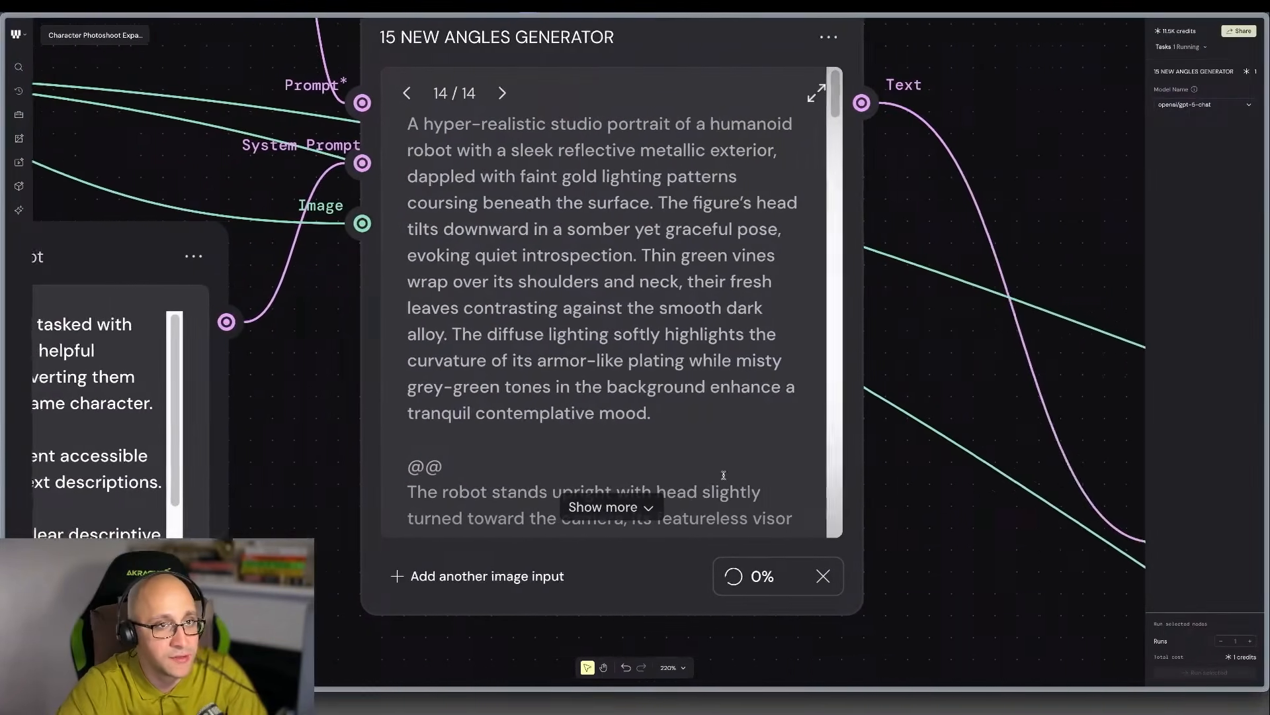
# Inspect the full split separator in the Array node without changing it, along with the list entries below it.
pyautogui.hscroll(9, 723, 474)
pyautogui.scroll(1, 897, 614)
pyautogui.hscroll(2, 902, 613)
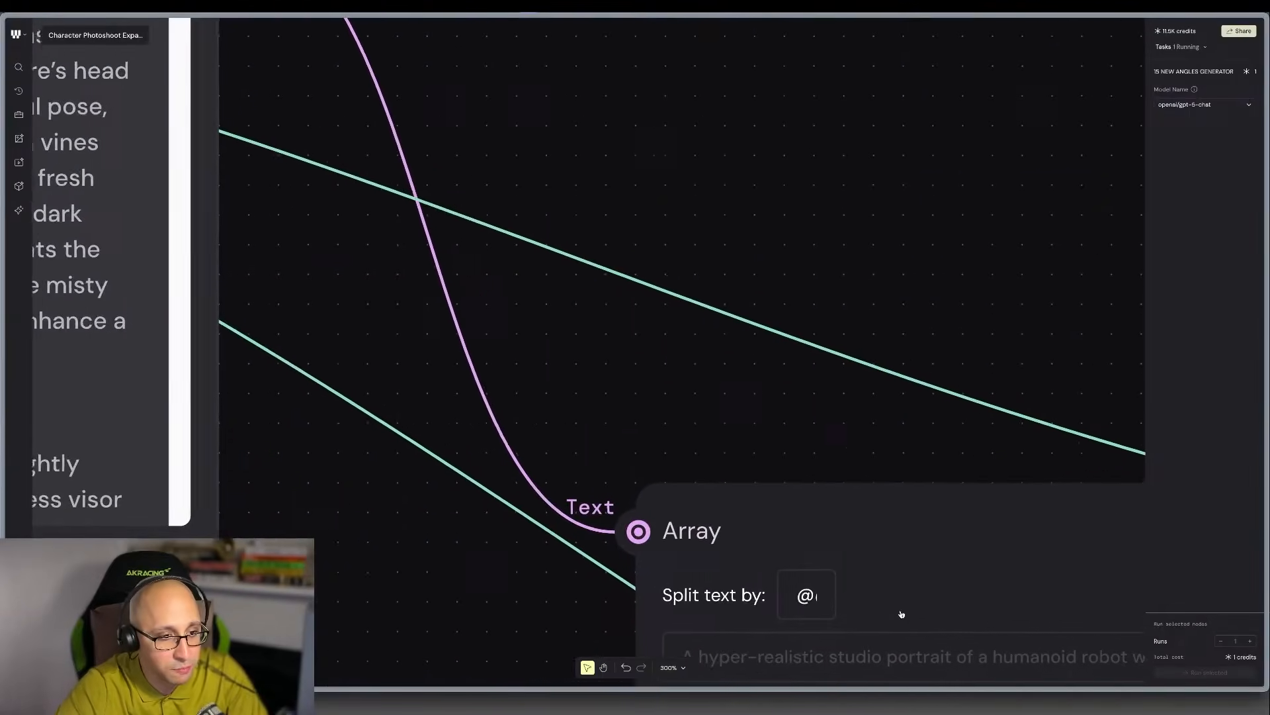
pyautogui.doubleClick(716, 604)
pyautogui.moveTo(716, 606)
pyautogui.mouseDown()
pyautogui.moveTo(733, 607)
pyautogui.moveTo(717, 602)
pyautogui.mouseUp()
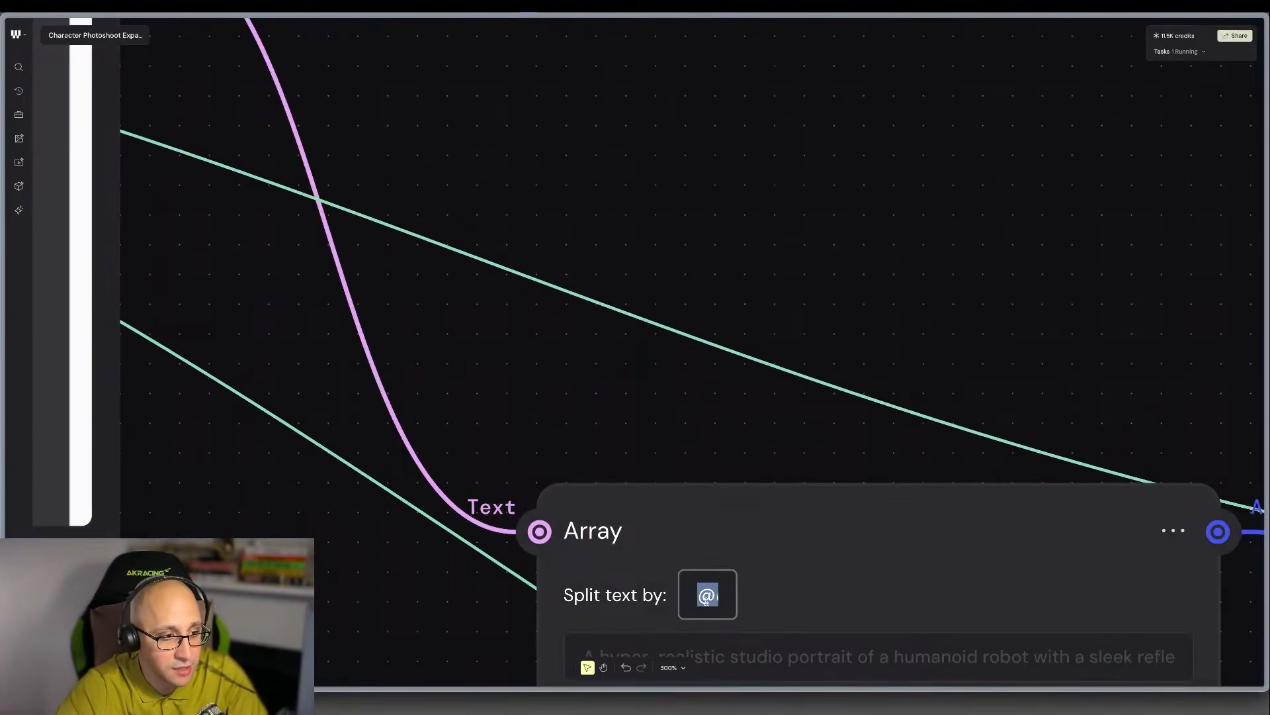
pyautogui.click(705, 598)
pyautogui.press('Right')
pyautogui.press('Right')
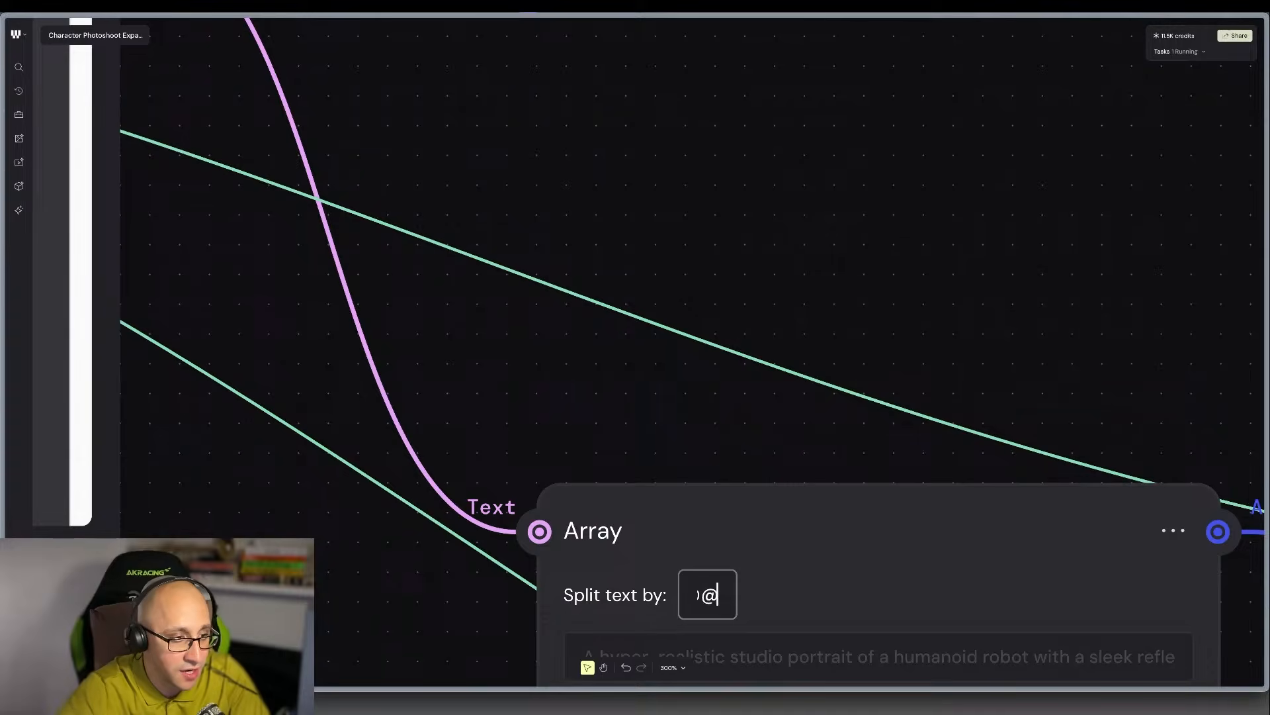
pyautogui.scroll(-4, 852, 568)
pyautogui.scroll(-1, 851, 568)
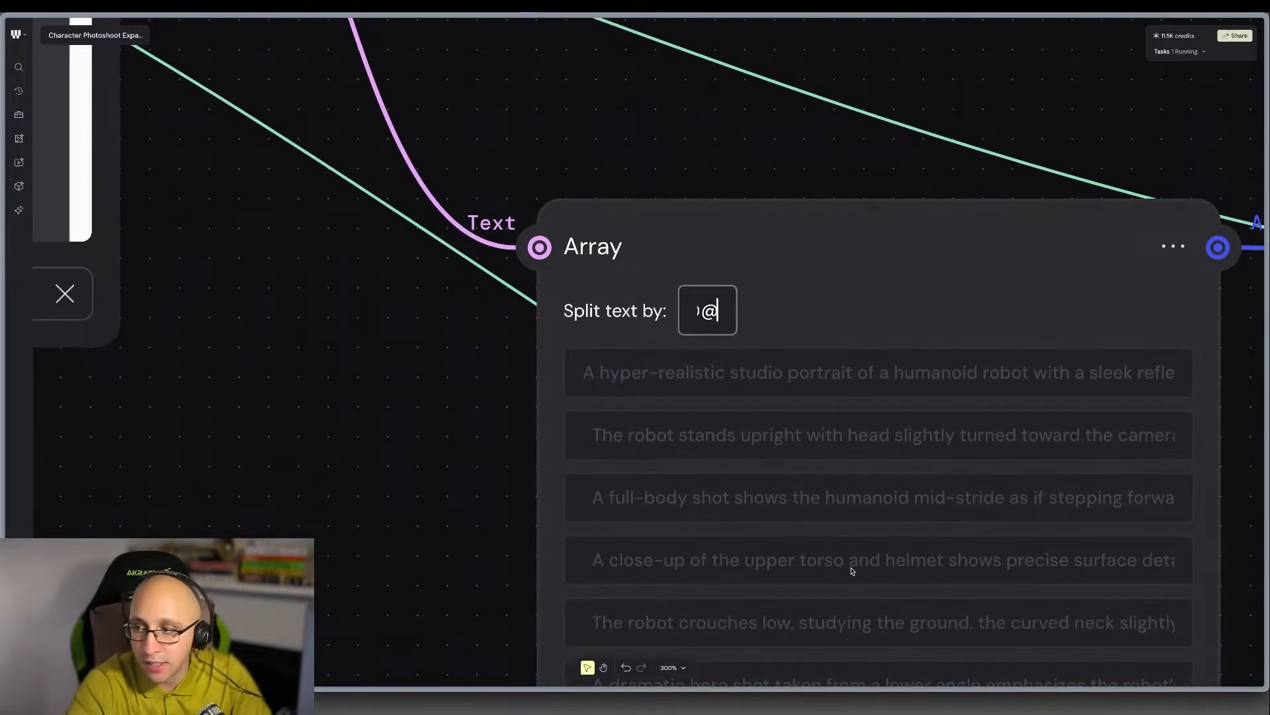
pyautogui.press('Left')
pyautogui.press('Left')
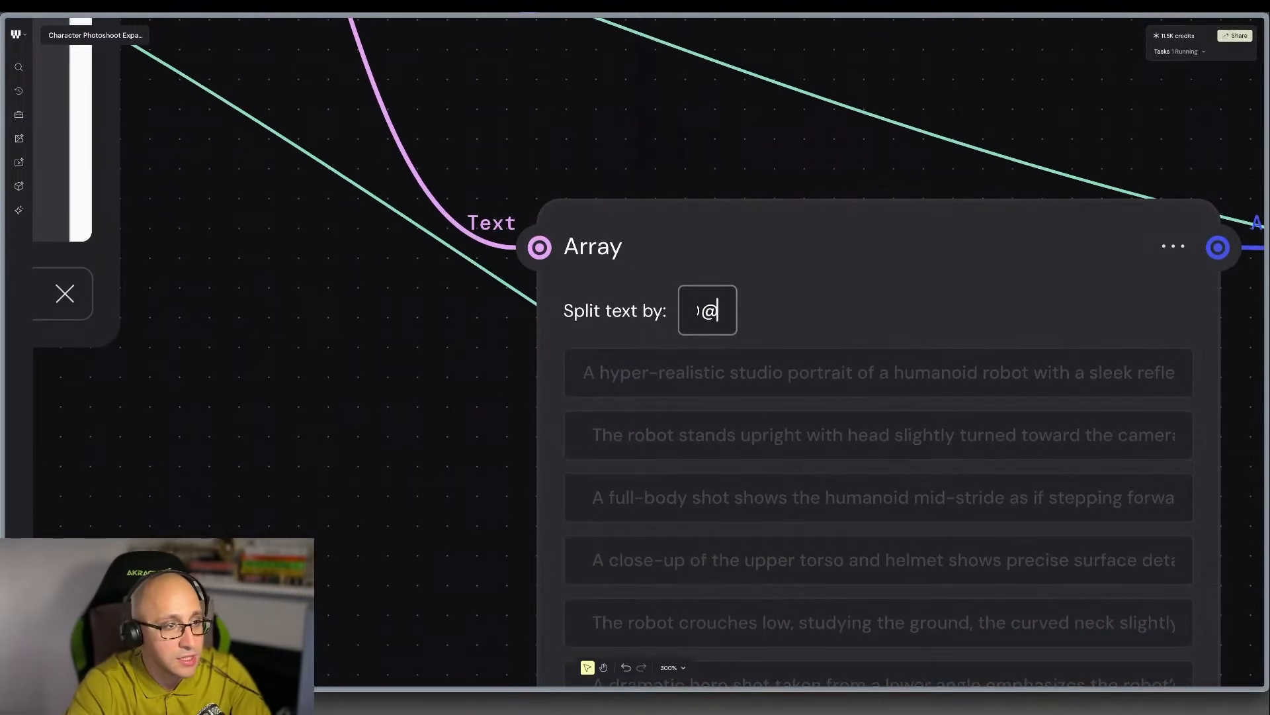
# Review the regenerated scene descriptions in the Array and Text Iterator nodes and their links to both image models.
pyautogui.scroll(-5, 850, 559)
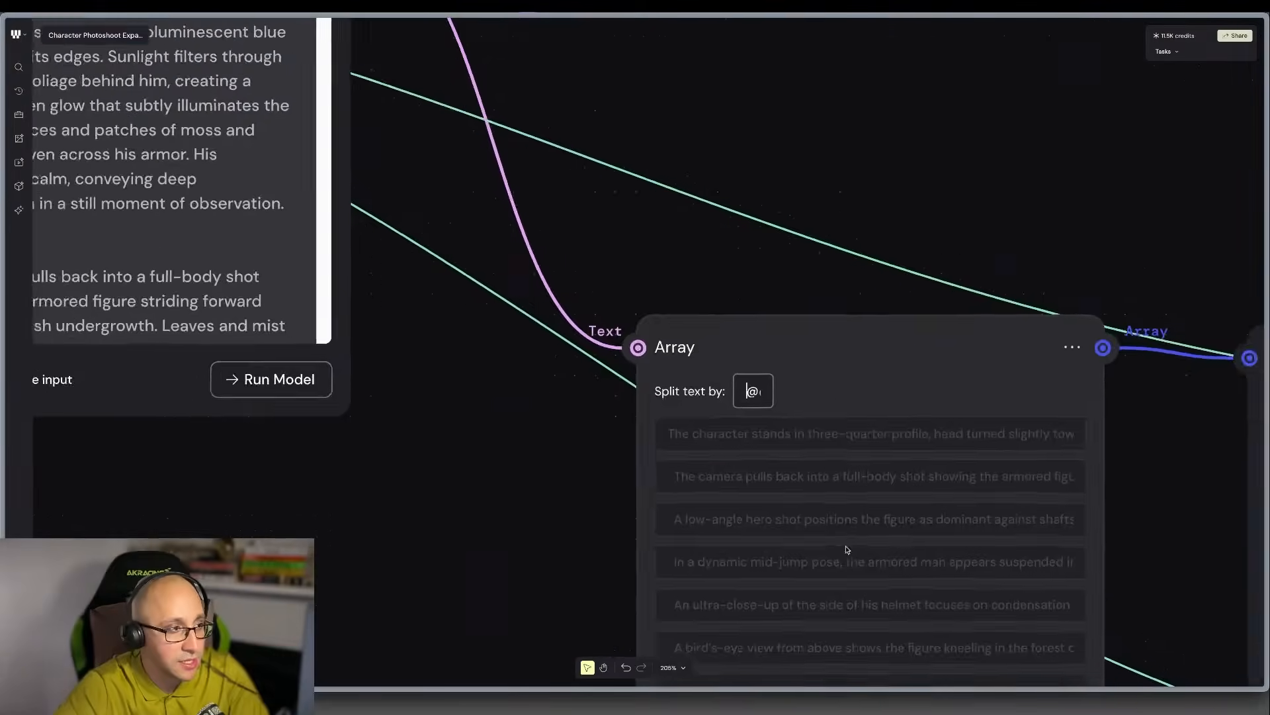
pyautogui.hscroll(5, 840, 537)
pyautogui.hscroll(3, 618, 518)
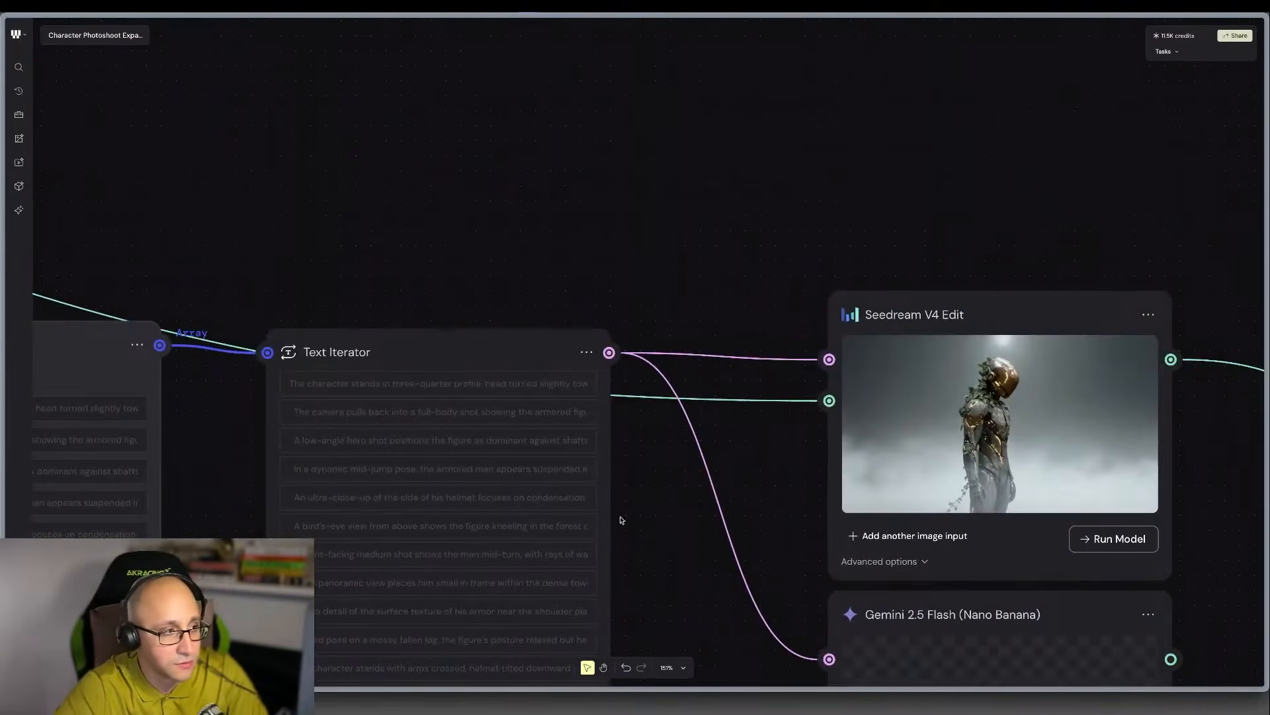
pyautogui.hscroll(-2, 604, 513)
pyautogui.scroll(-3, 610, 510)
pyautogui.hscroll(4, 622, 509)
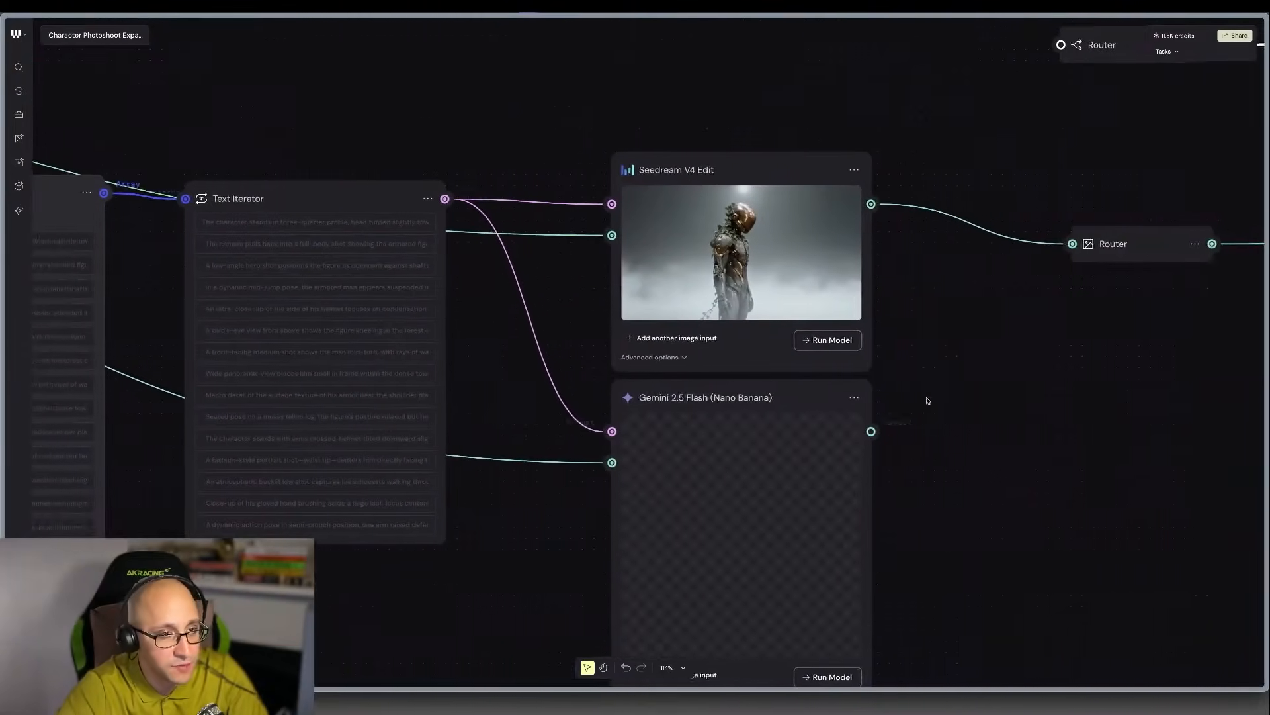
# Run the Seedream V4 Edit and Gemini 2.5 Flash (Nano Banana) nodes together as one selection.
pyautogui.moveTo(943, 321); pyautogui.dragTo(782, 456)
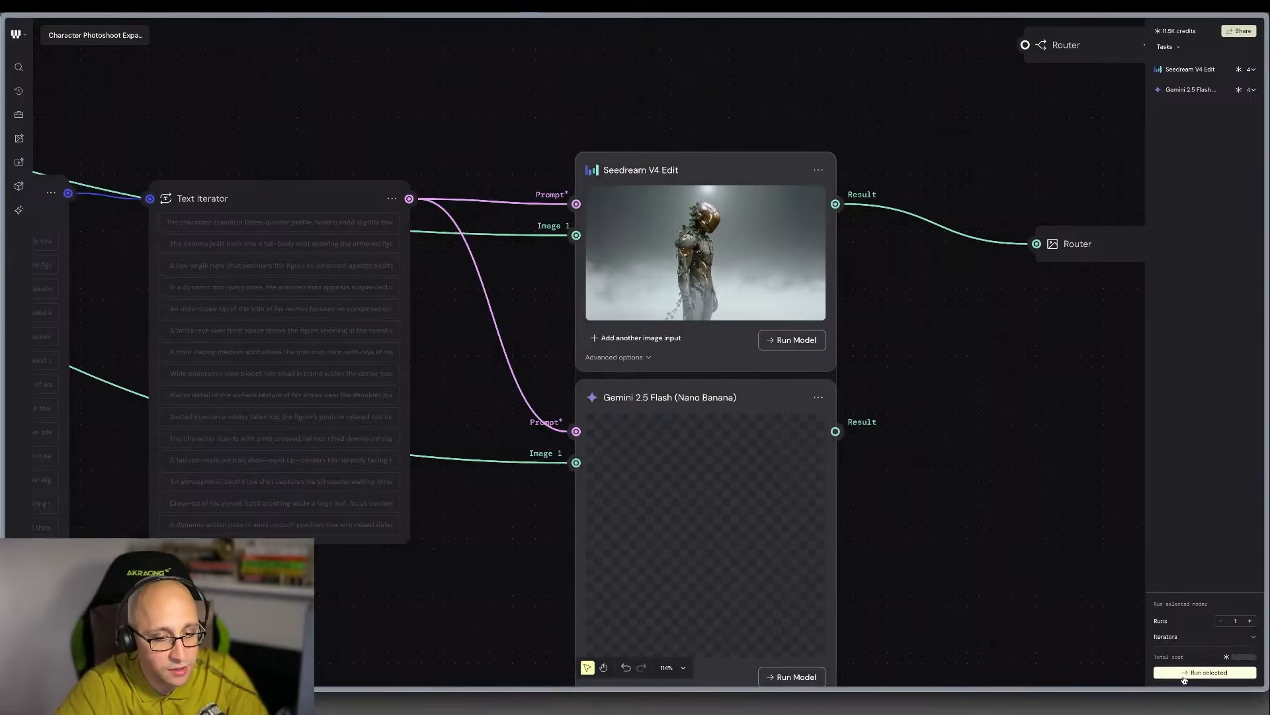
pyautogui.click(1186, 673)
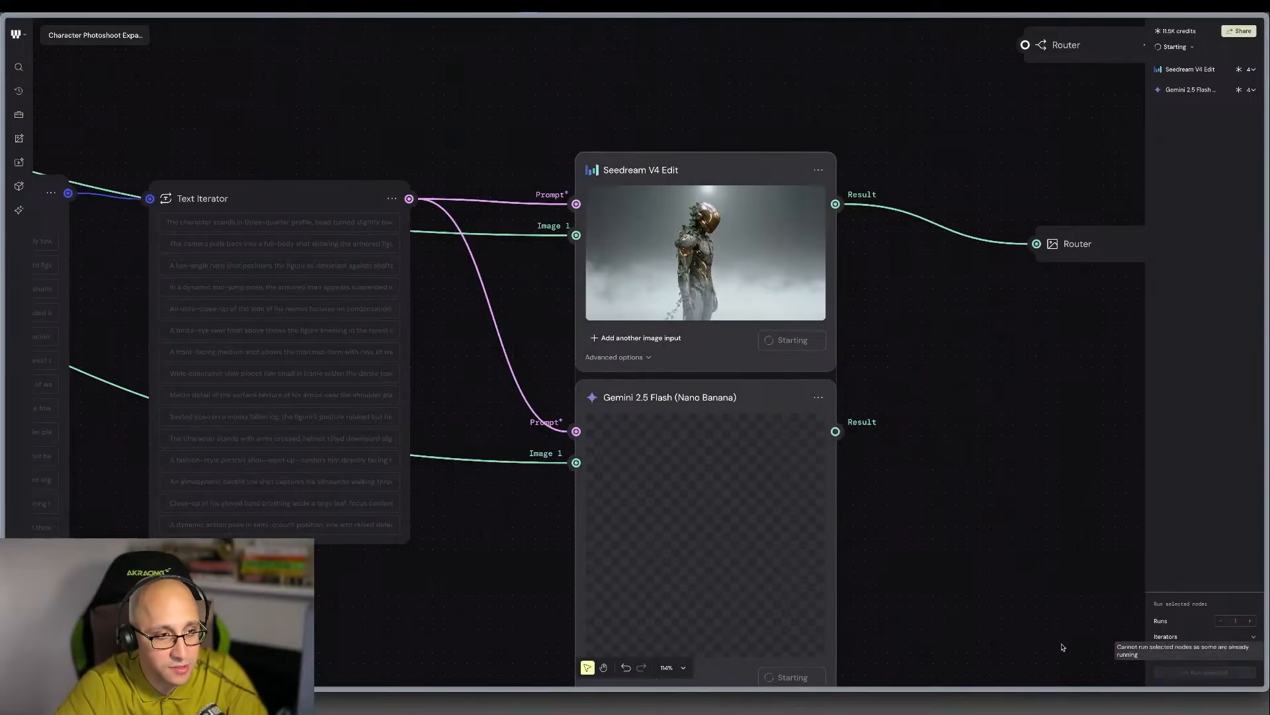
pyautogui.scroll(-3, 933, 493)
pyautogui.scroll(-1, 934, 494)
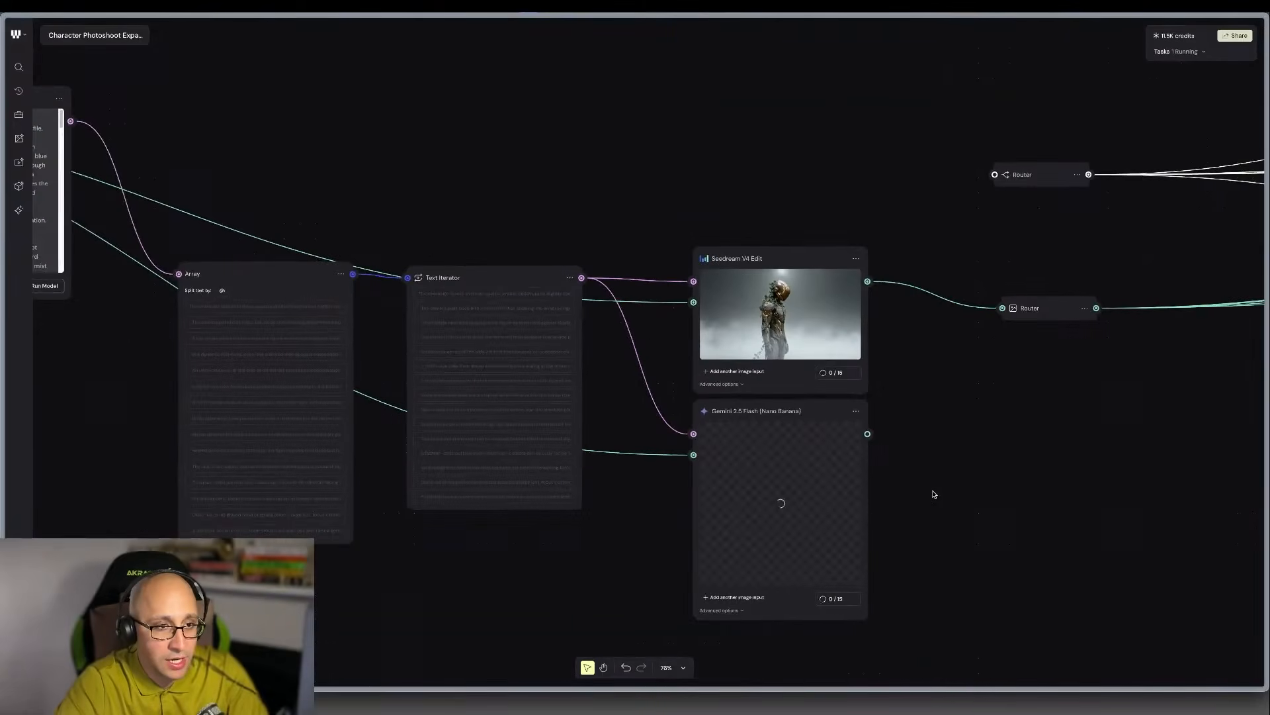
# Follow the batch progress in both image model nodes and examine the incoming Nano Banana images.
pyautogui.hscroll(1, 932, 494)
pyautogui.scroll(5, 804, 474)
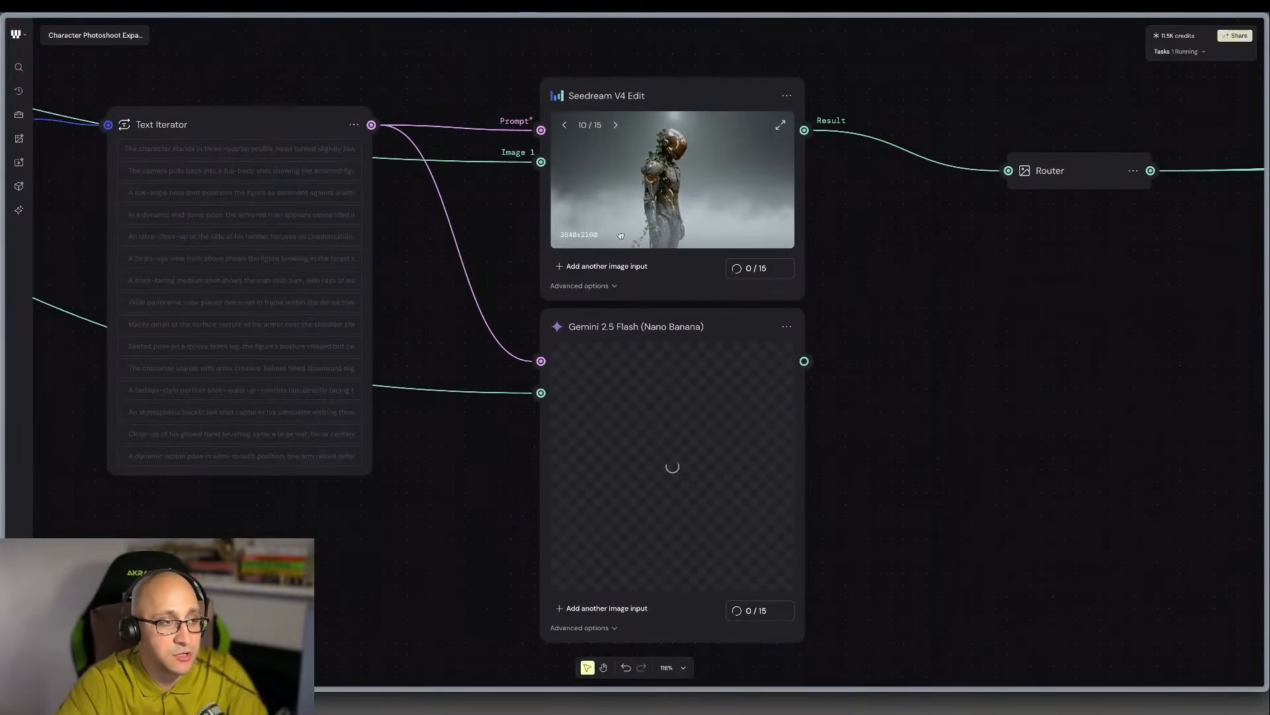
pyautogui.scroll(3, 626, 254)
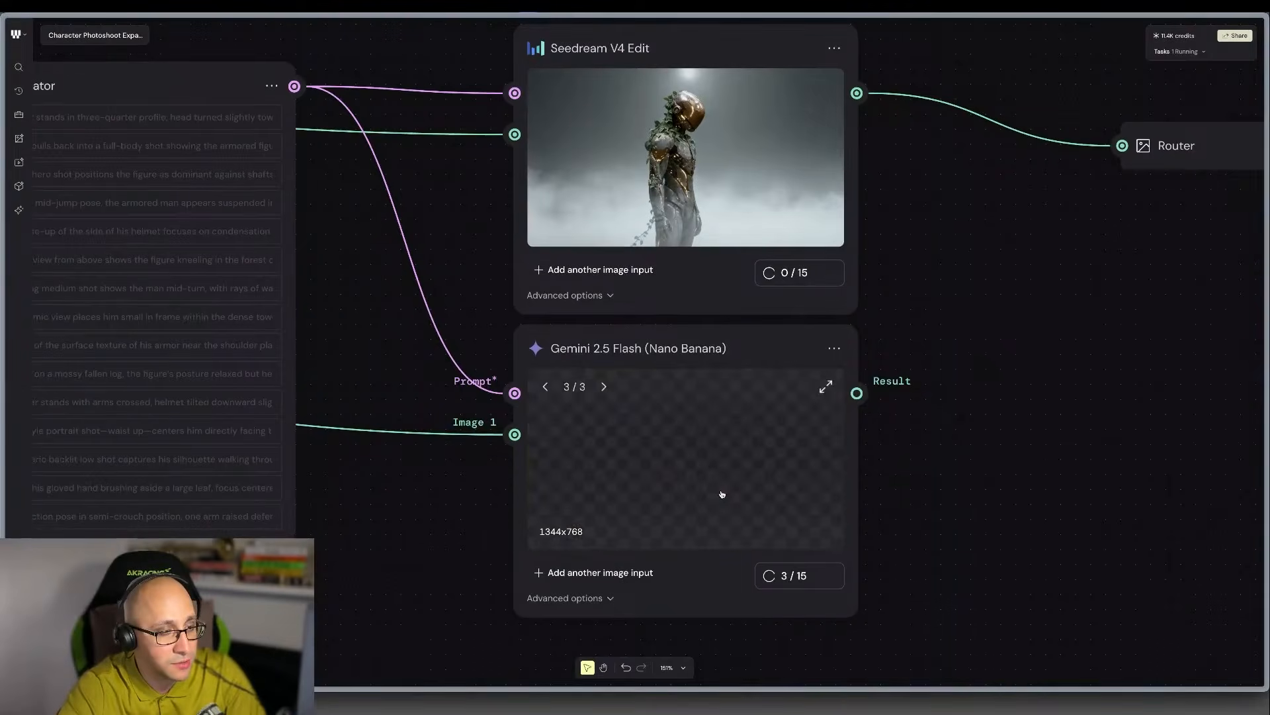
pyautogui.scroll(3, 717, 496)
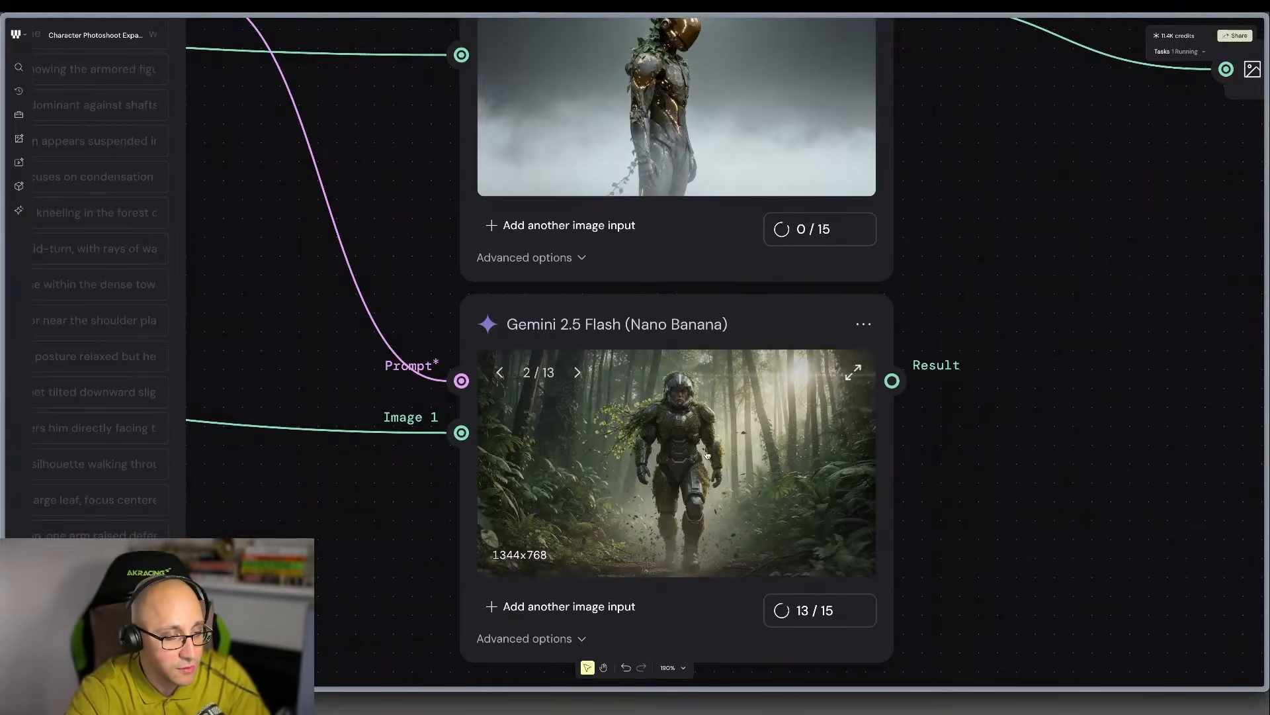
pyautogui.scroll(6, 920, 530)
pyautogui.scroll(-2, 924, 532)
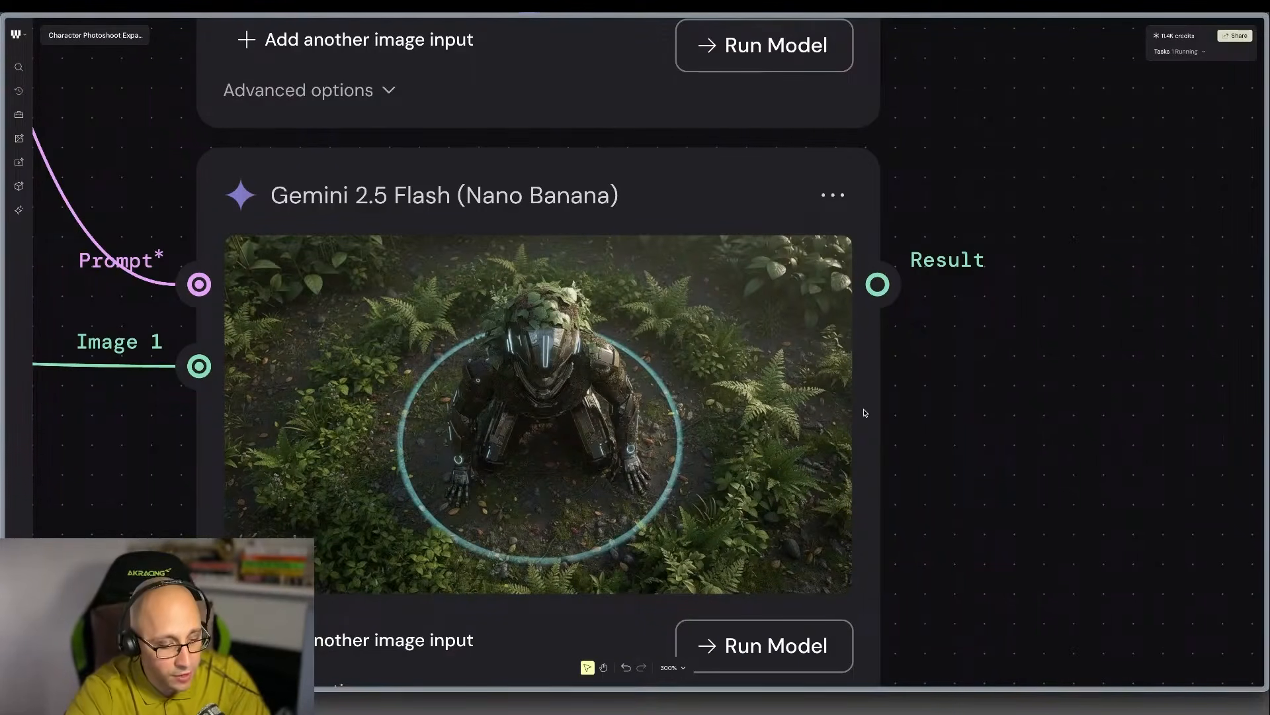
pyautogui.press('F2')
pyautogui.scroll(-3, 865, 413)
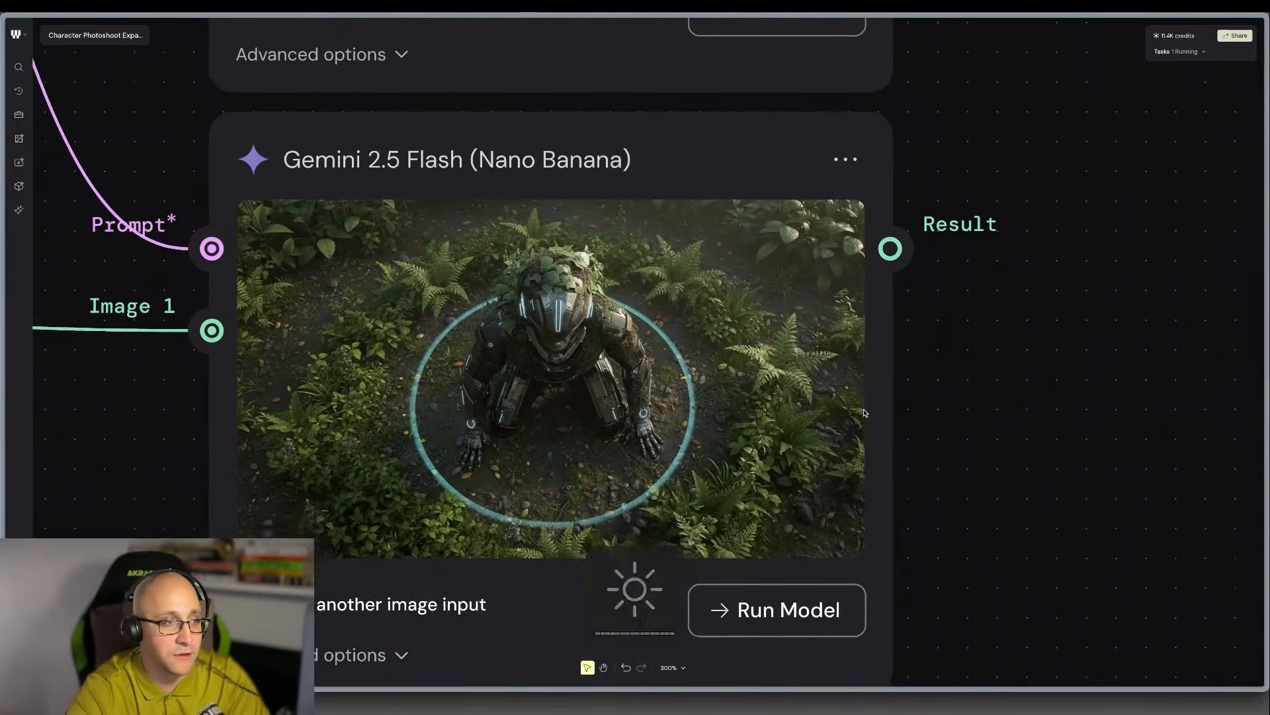
# View the Nano Banana overhead kneeling shot at full size and browse backward through the results to the backlit walking silhouette.
pyautogui.click(839, 225)
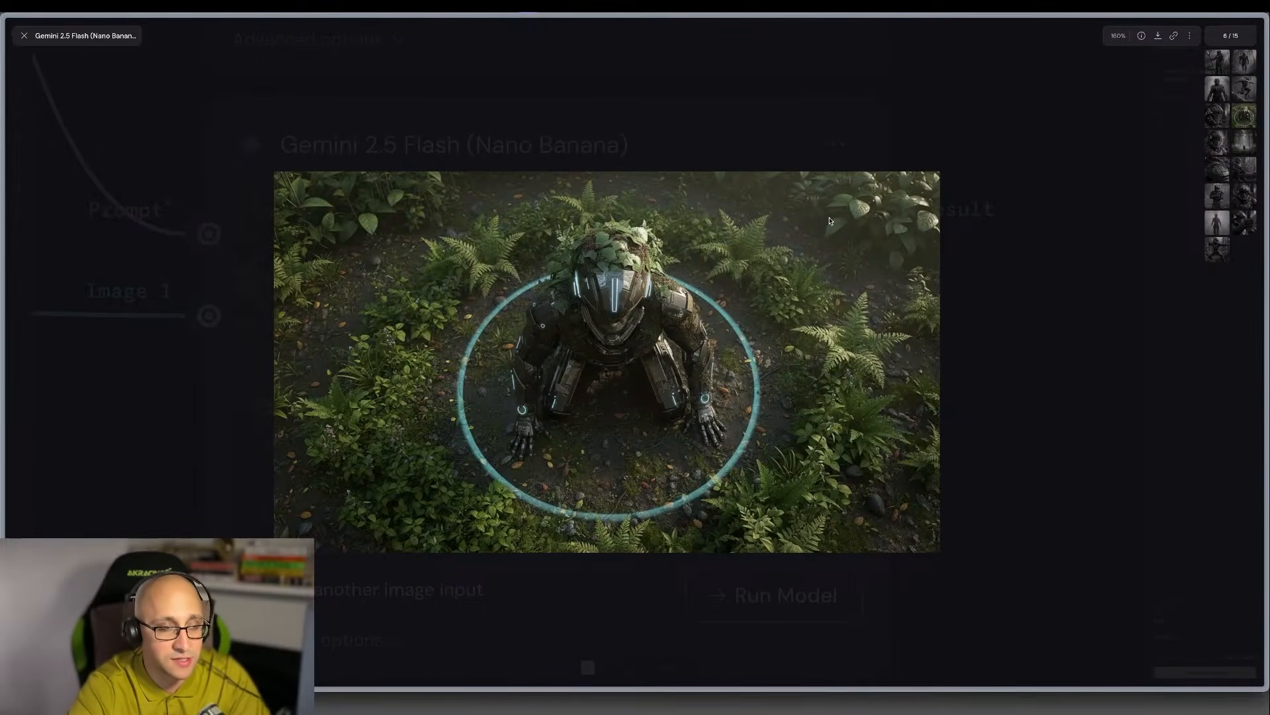
pyautogui.press('Left')
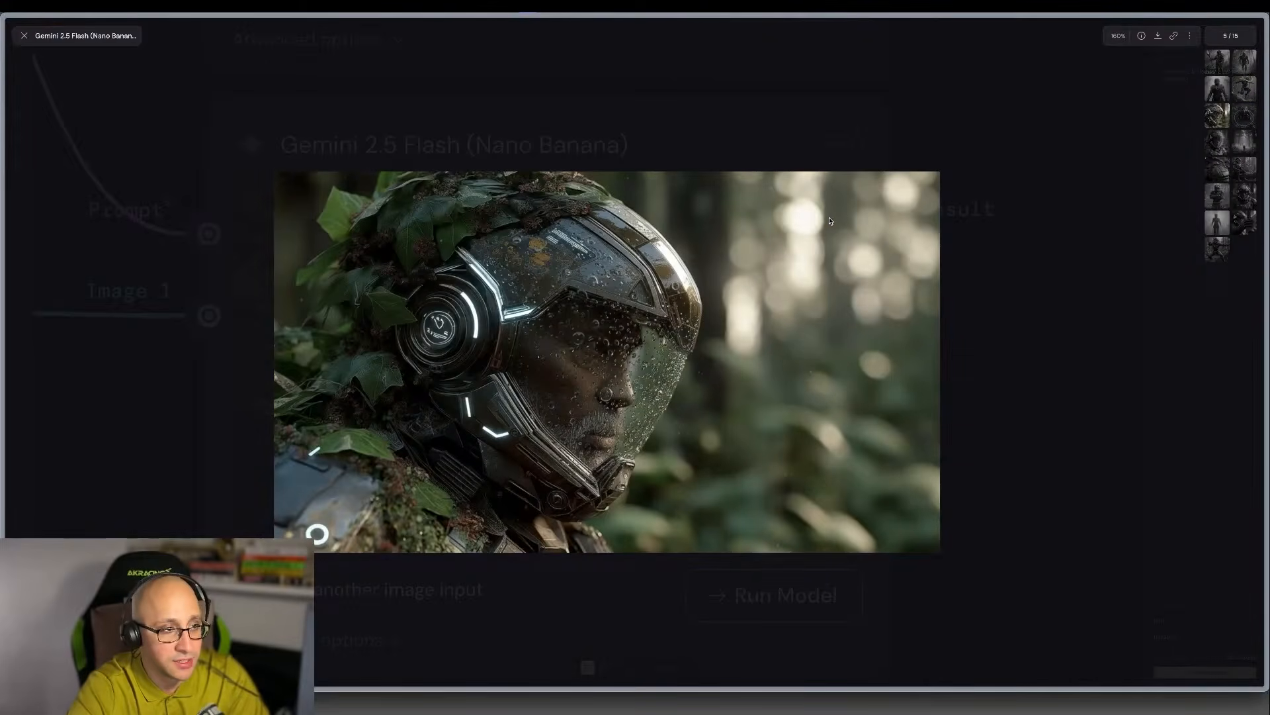
pyautogui.press('Left')
pyautogui.press('Left')
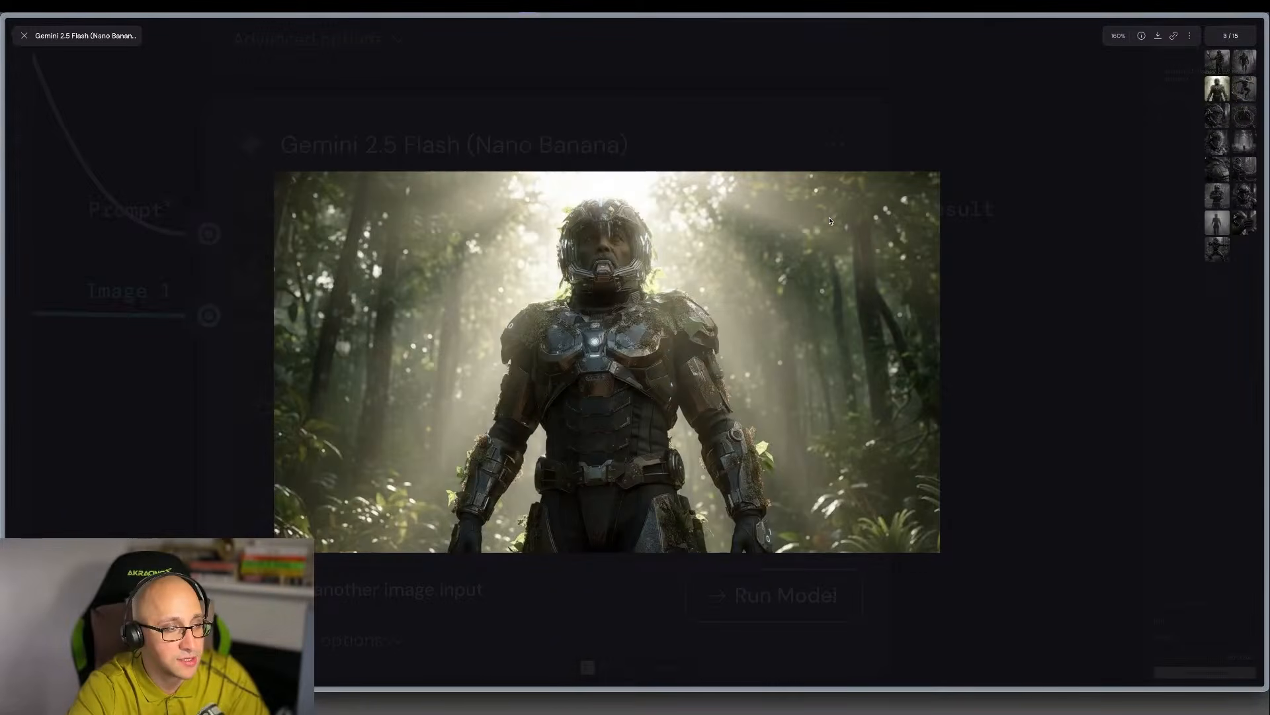
pyautogui.press('Left')
pyautogui.press('Left')
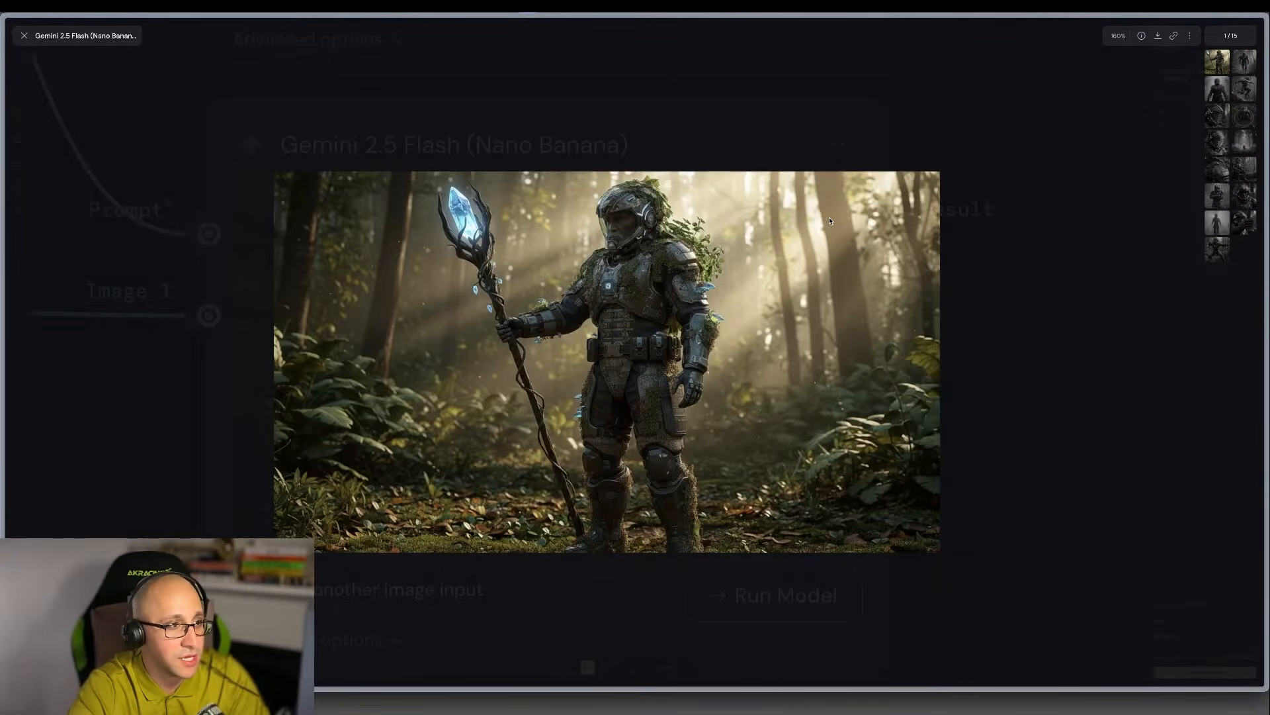
pyautogui.press('Left')
pyautogui.press('Right')
pyautogui.press('Left')
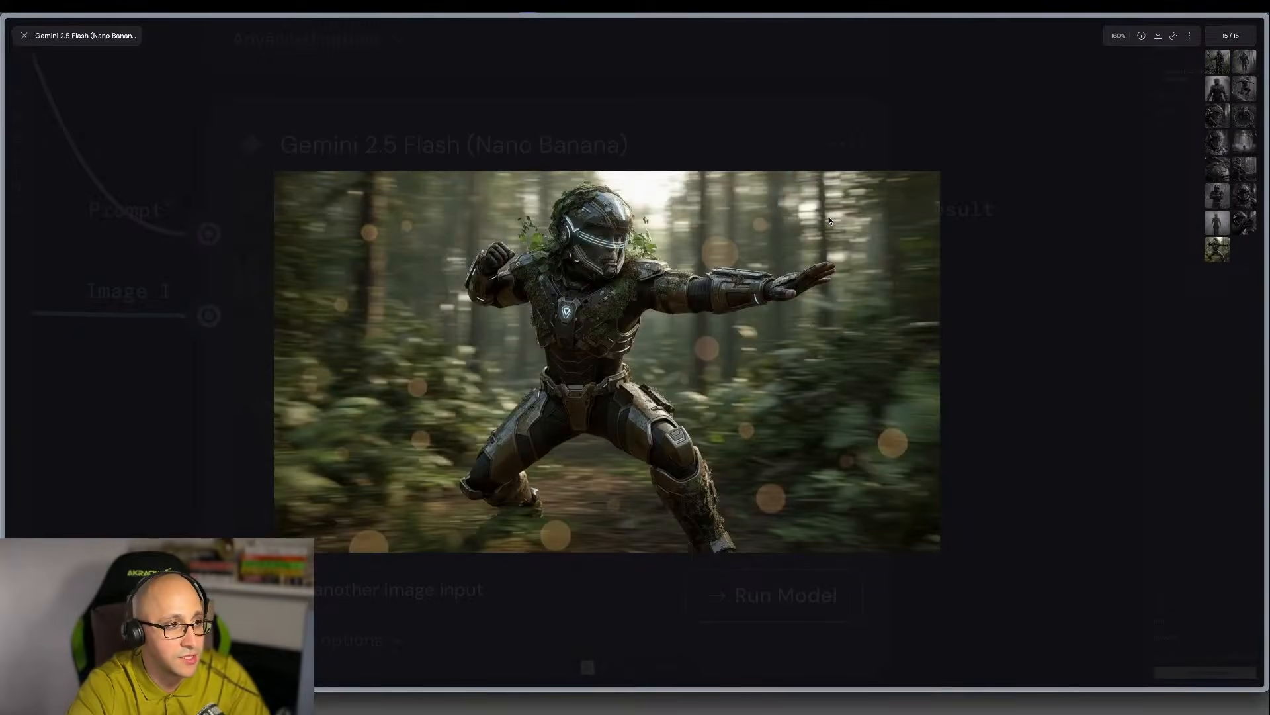
pyautogui.press('Left')
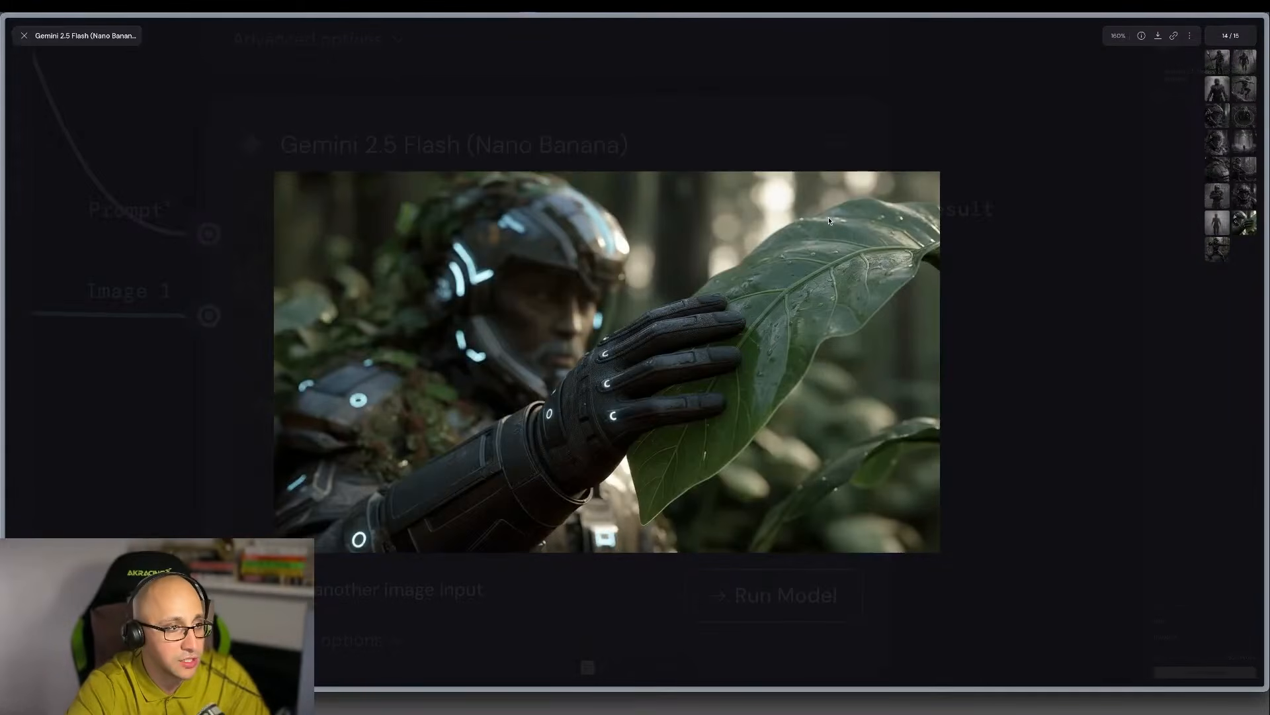
pyautogui.press('Left')
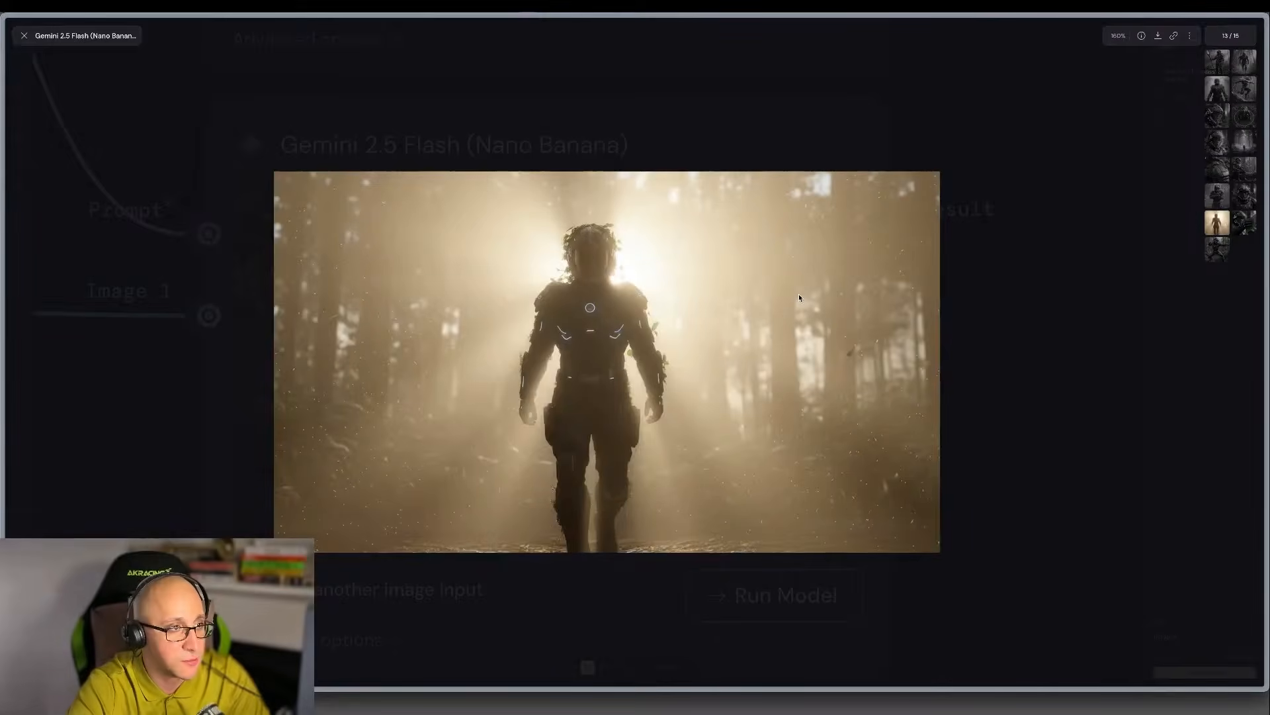
# Examine the frontal helmet portrait up close, and continue backward through the Nano Banana results past the shoulder armour detail.
pyautogui.press('Right')
pyautogui.press('Left')
pyautogui.press('Left')
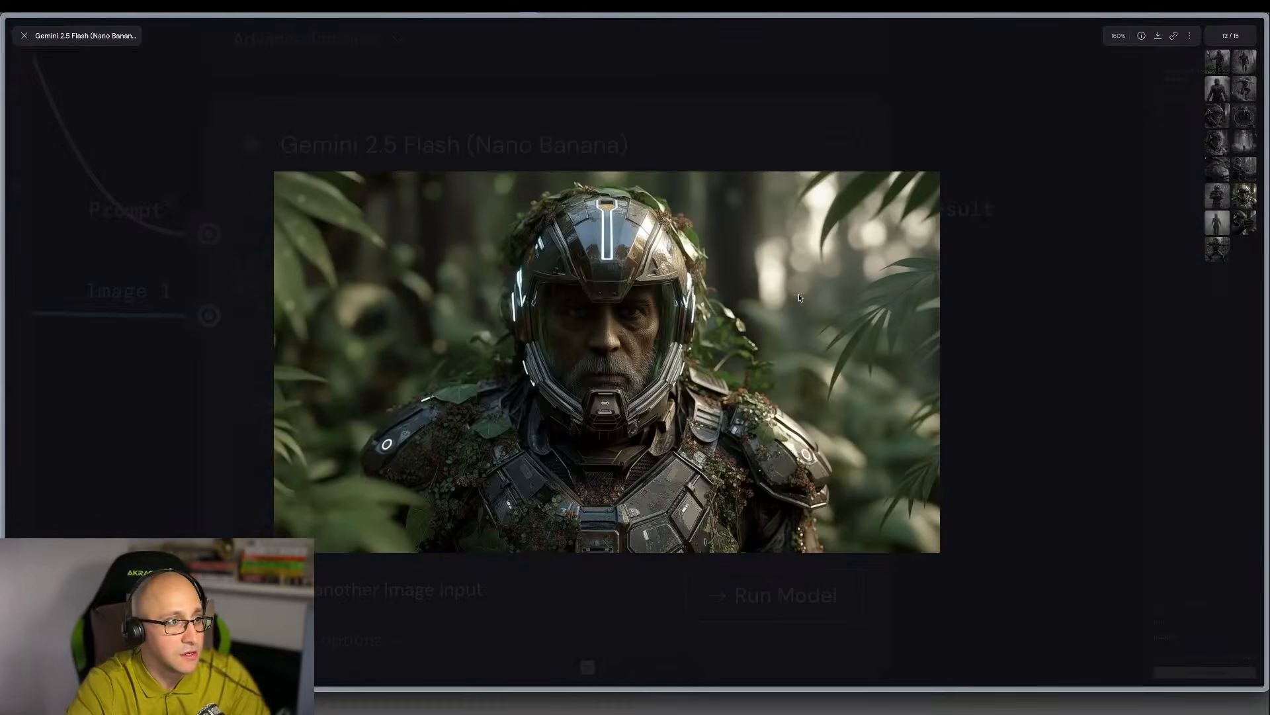
pyautogui.scroll(4, 721, 336)
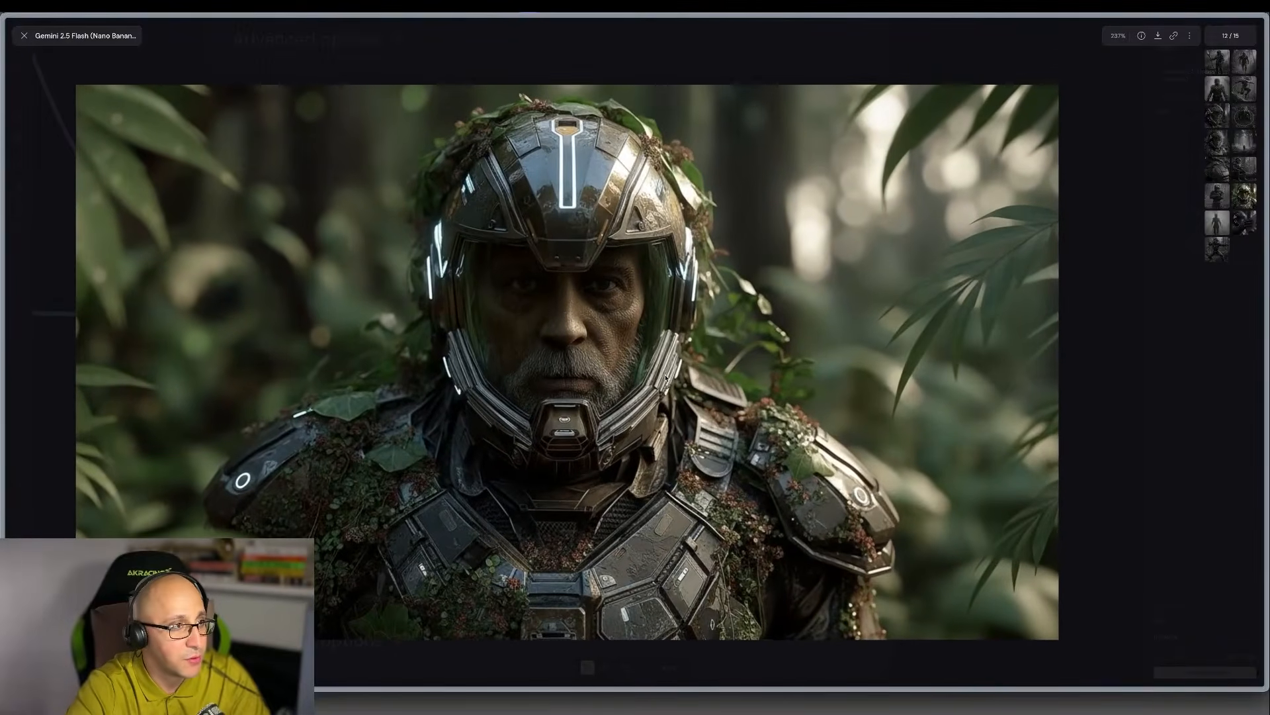
pyautogui.scroll(-3, 665, 377)
pyautogui.press('Left')
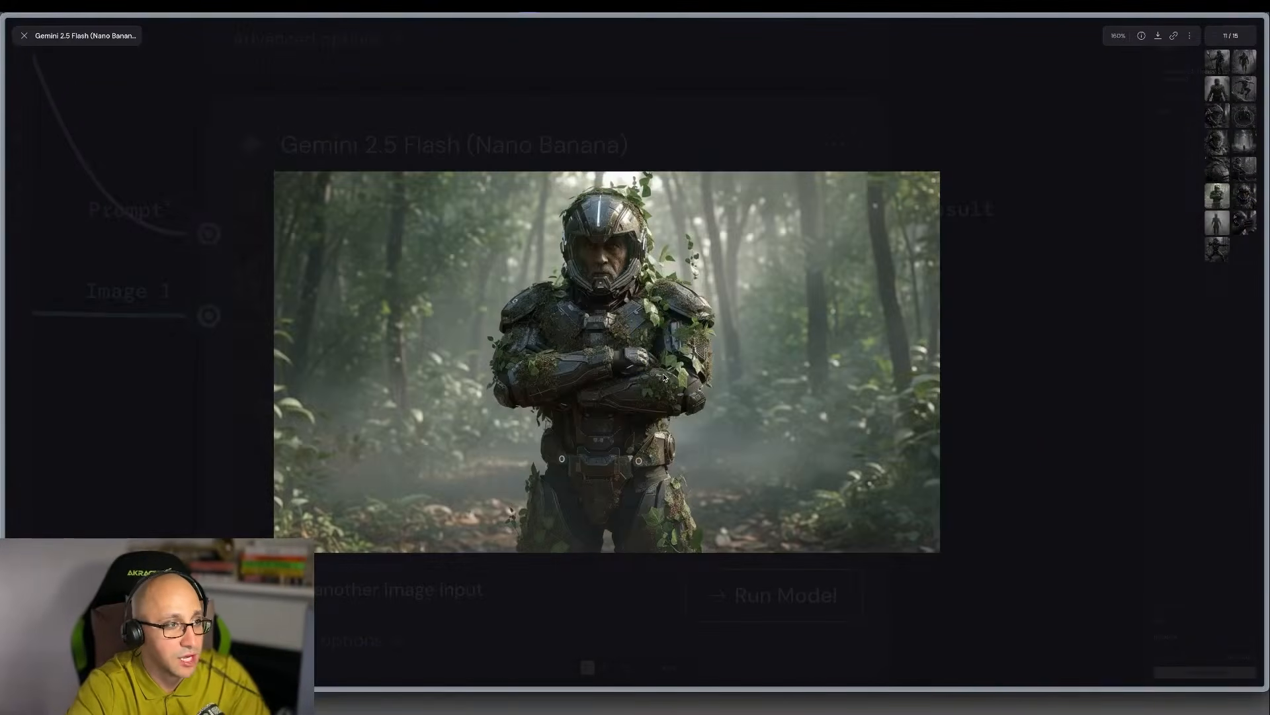
pyautogui.press('Left')
pyautogui.press('Right')
pyautogui.press('Left')
pyautogui.press('Left')
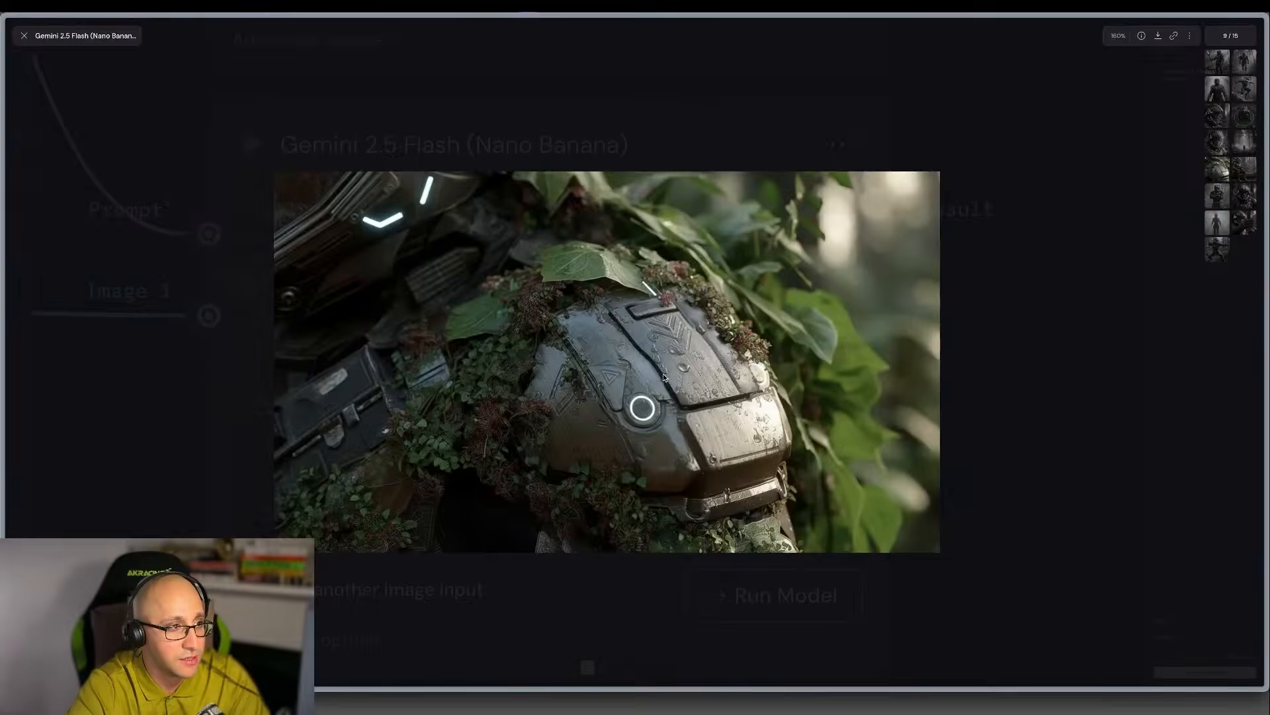
pyautogui.press('Left')
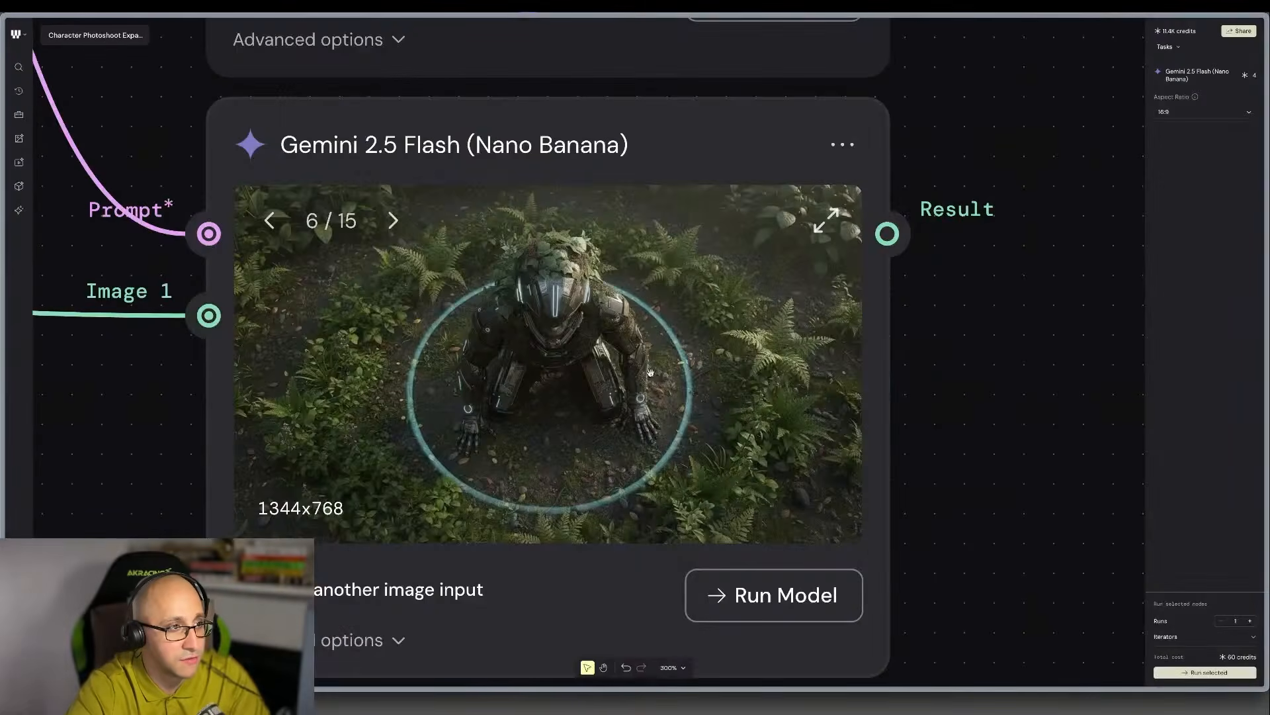
# View Seedream V4 Edit result 22 at full size and browse the neighbouring images forward to the last one.
pyautogui.scroll(8, 549, 357)
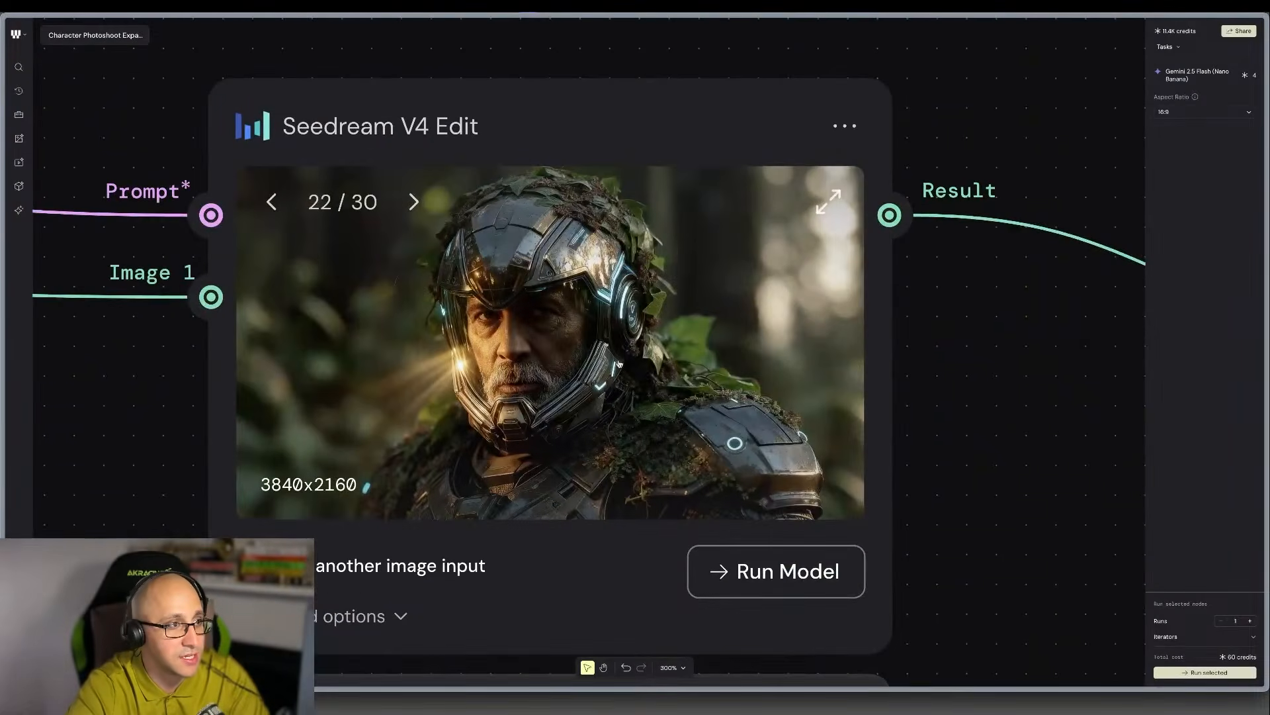
pyautogui.click(829, 201)
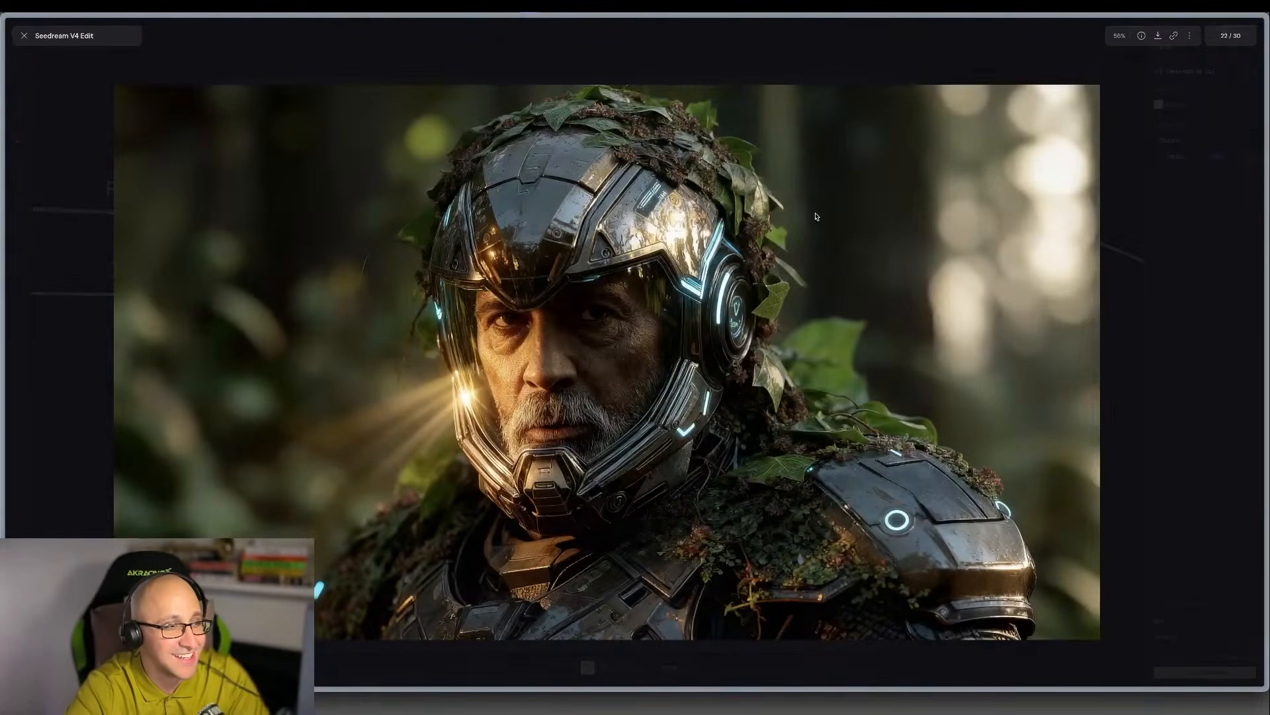
pyautogui.press('Left')
pyautogui.press('Left')
pyautogui.press('Right')
pyautogui.press('Right')
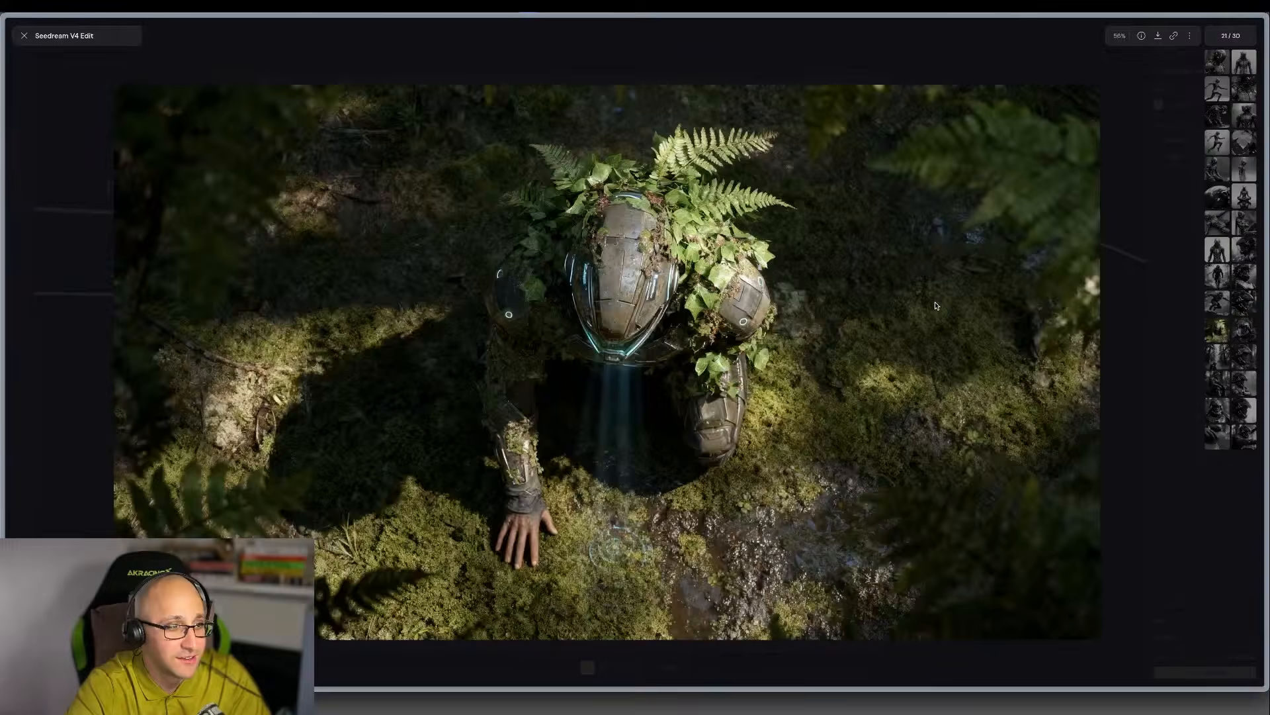
pyautogui.press('Right')
pyautogui.press('Right')
pyautogui.press('Right')
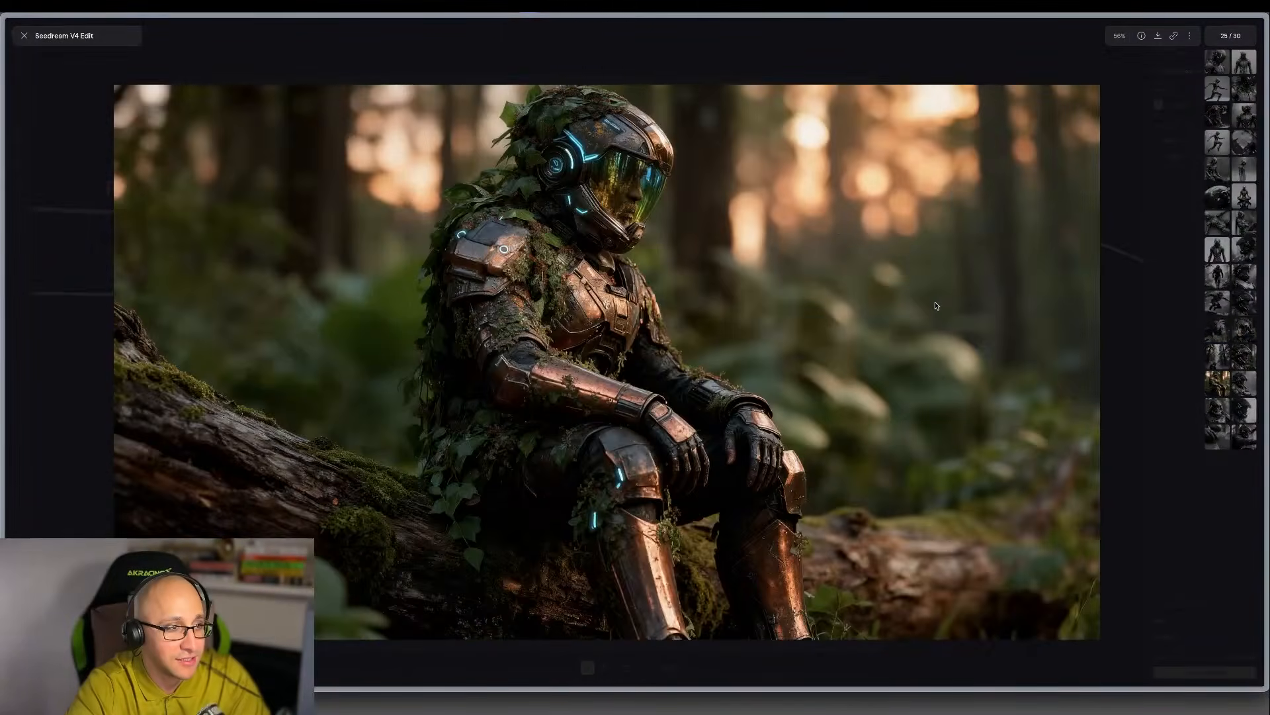
pyautogui.press('Right')
pyautogui.press('Right')
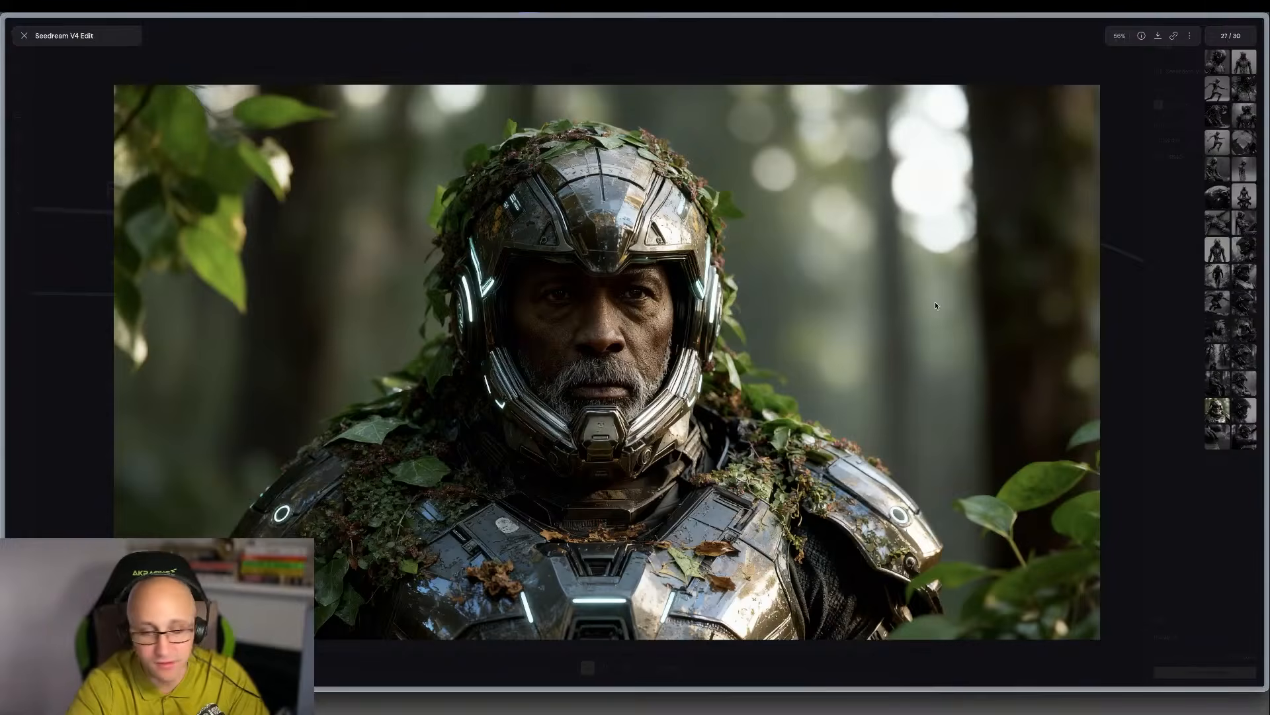
pyautogui.press('Right')
pyautogui.press('Right')
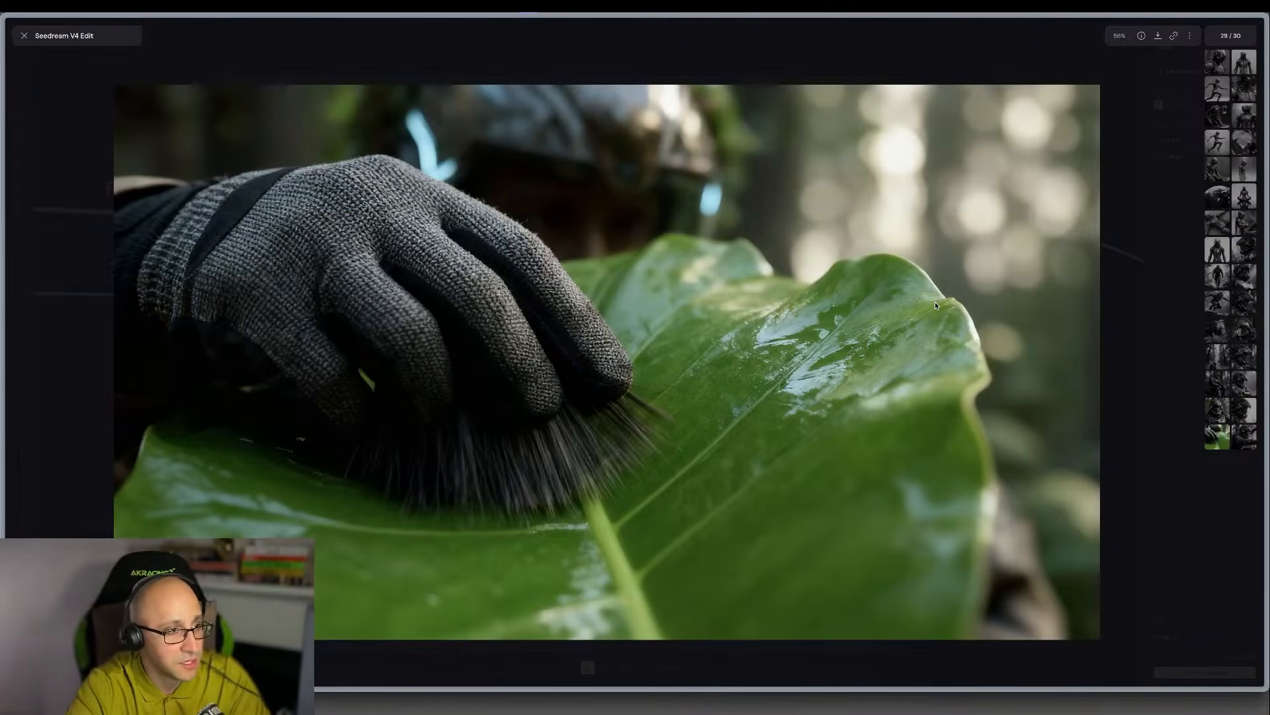
pyautogui.press('Right')
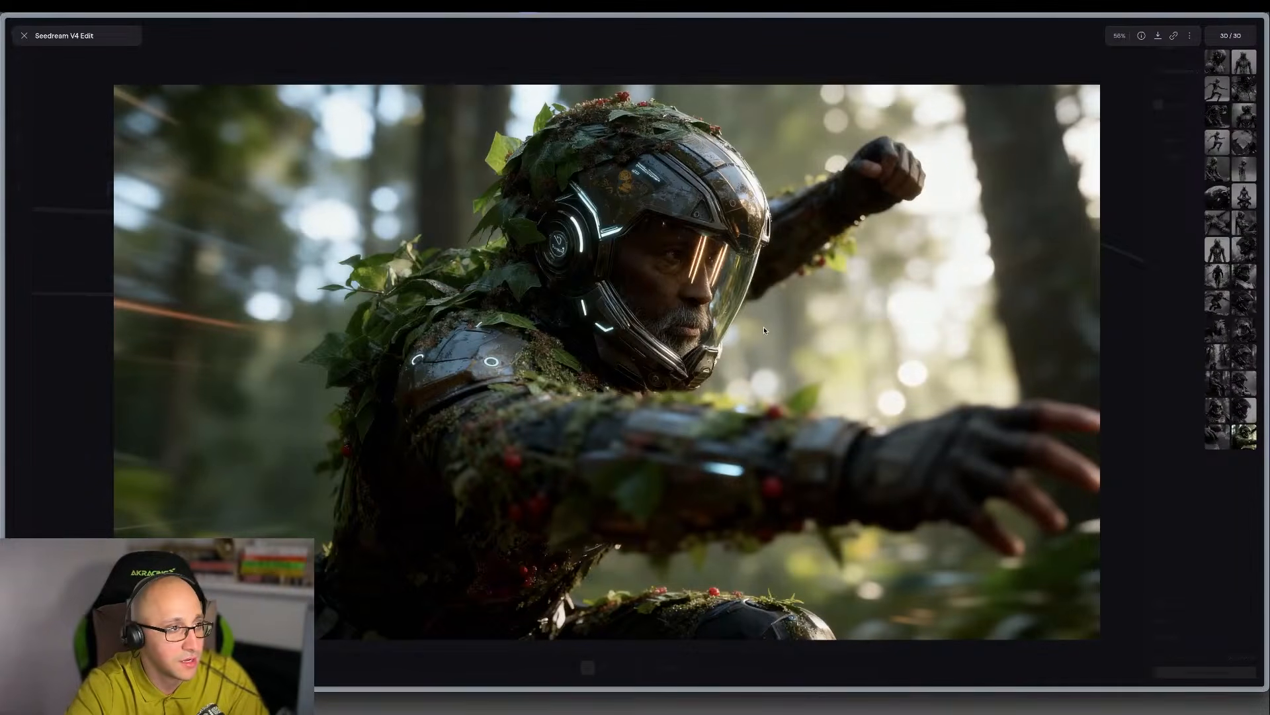
# Review the new Seedream images in reverse order, from the last action pose to the mid-jump shot.
pyautogui.press('Right')
pyautogui.press('Left')
pyautogui.press('Left')
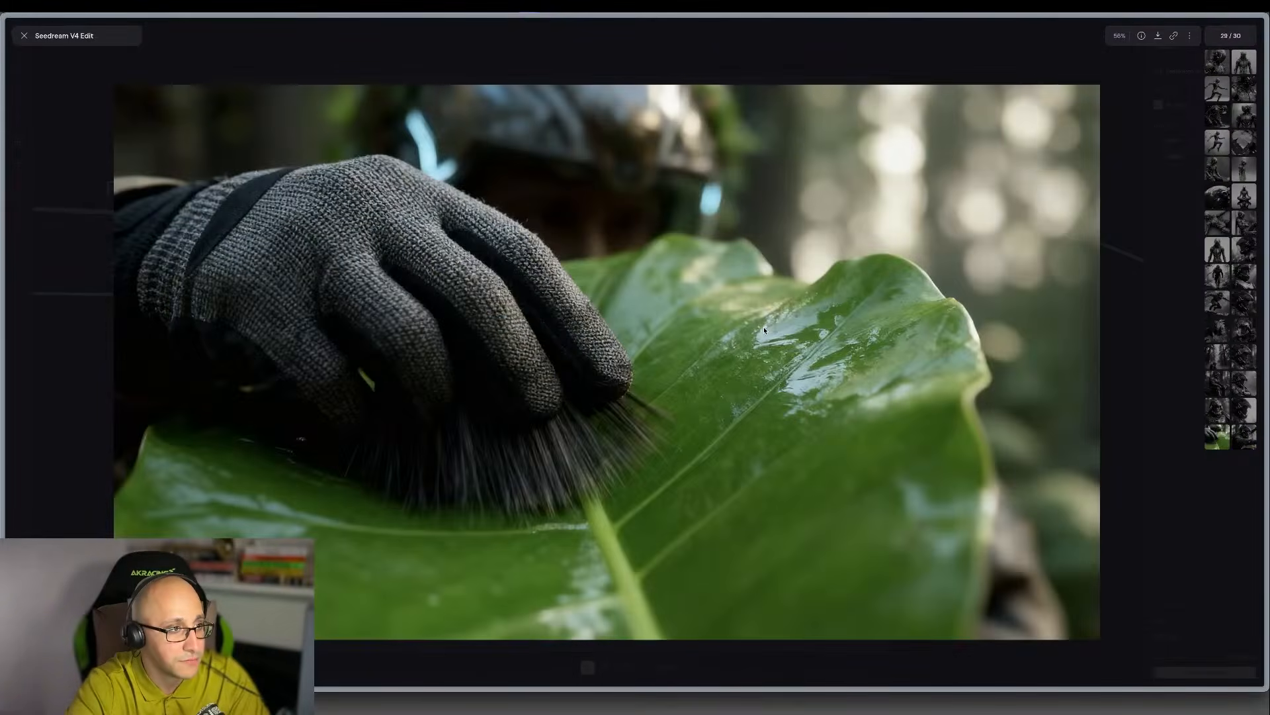
pyautogui.press('Left')
pyautogui.press('Left')
pyautogui.press('Left')
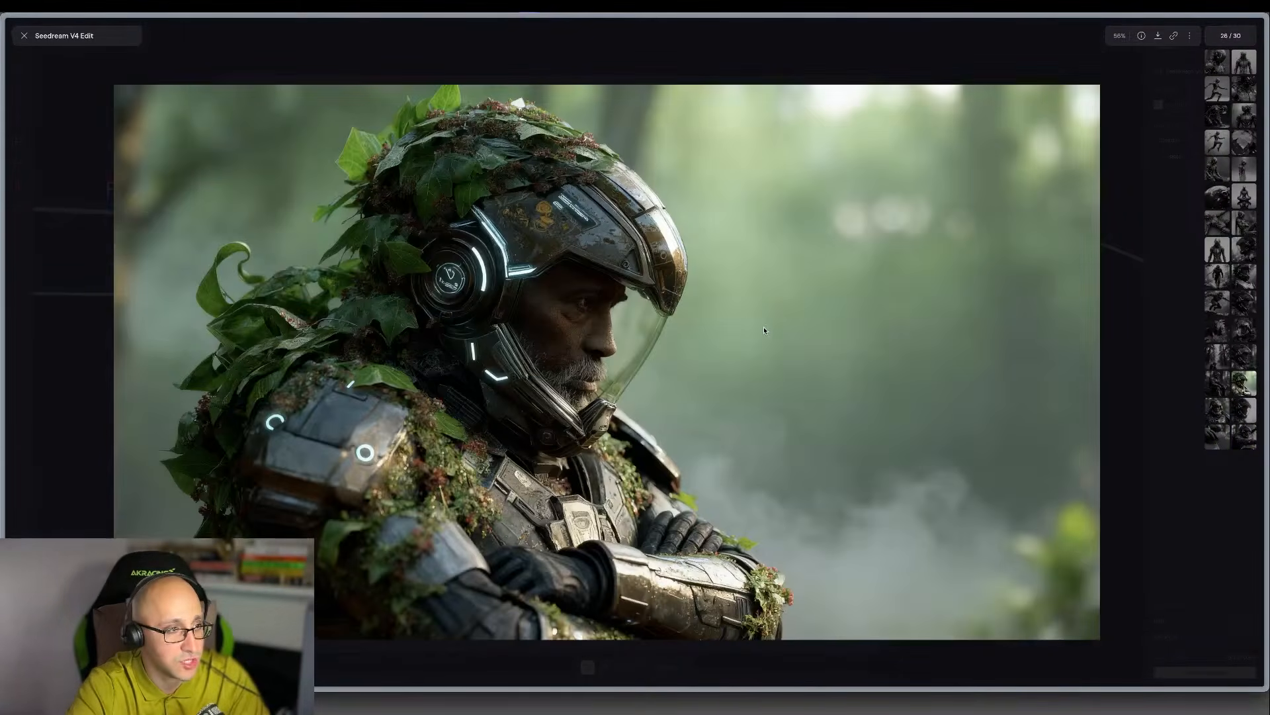
pyautogui.press('Left')
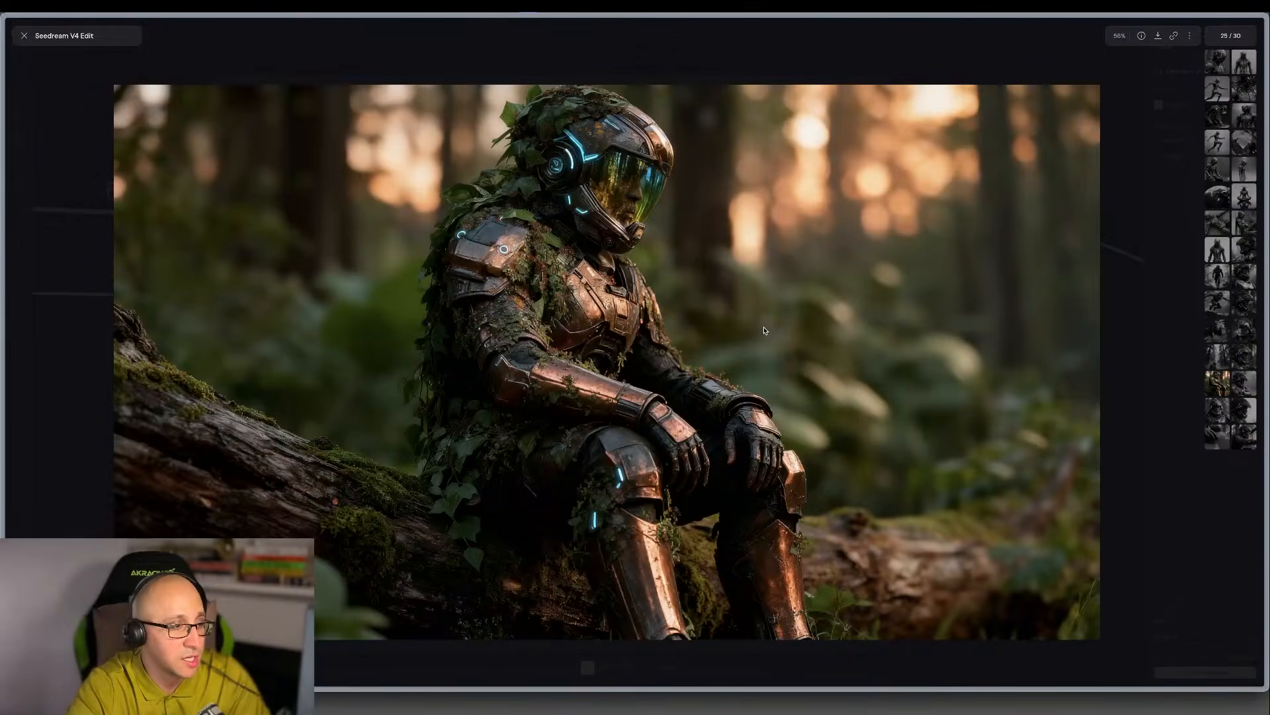
pyautogui.press('Left')
pyautogui.press('Left')
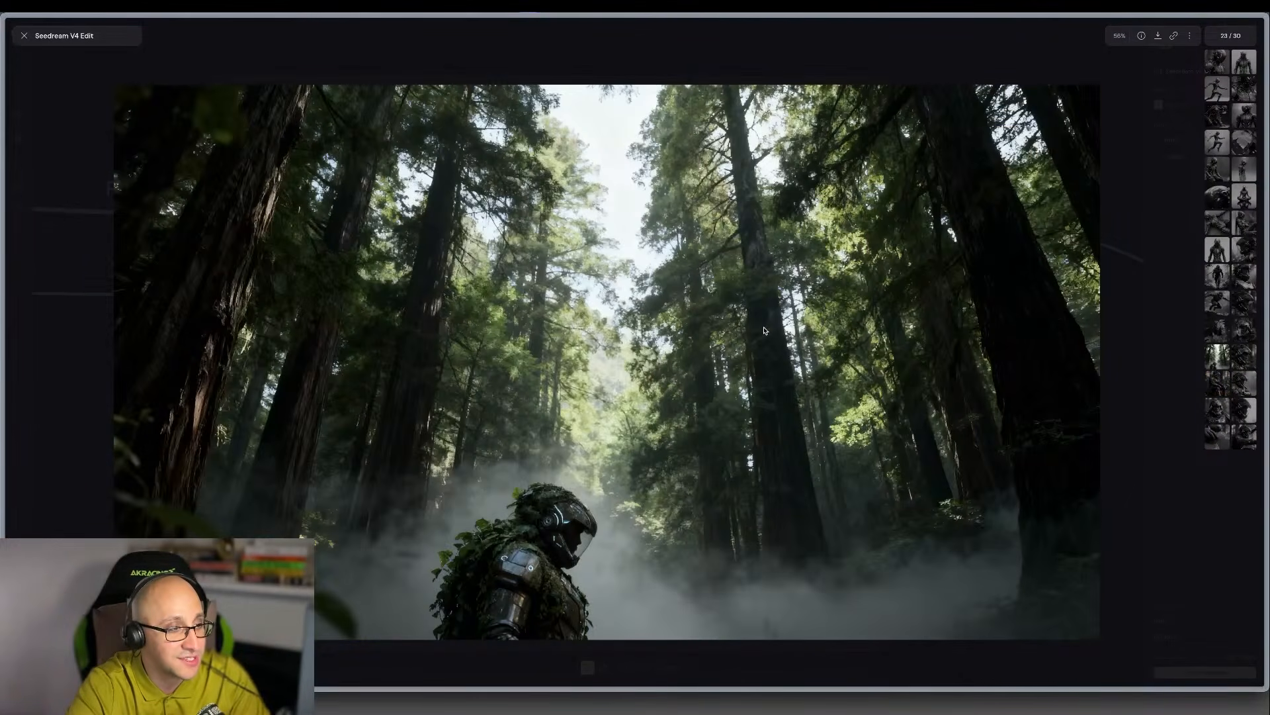
pyautogui.press('Left')
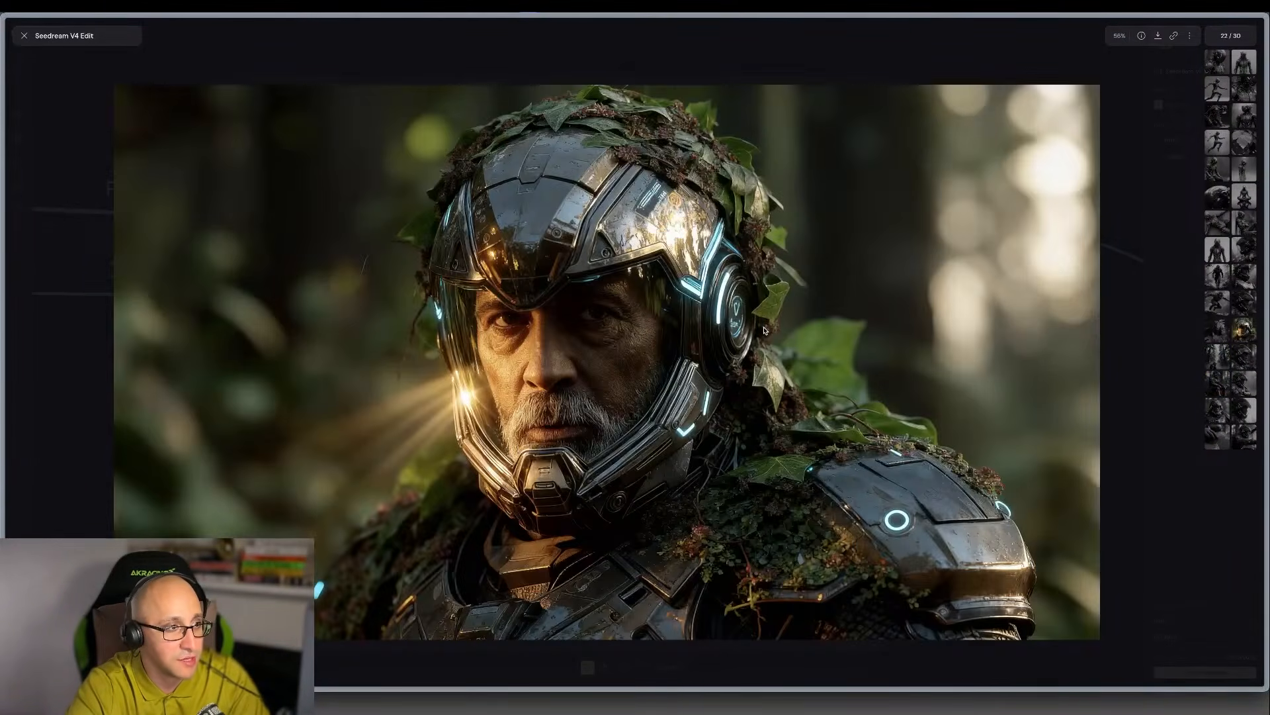
pyautogui.press('Left')
pyautogui.press('Left')
pyautogui.press('Left')
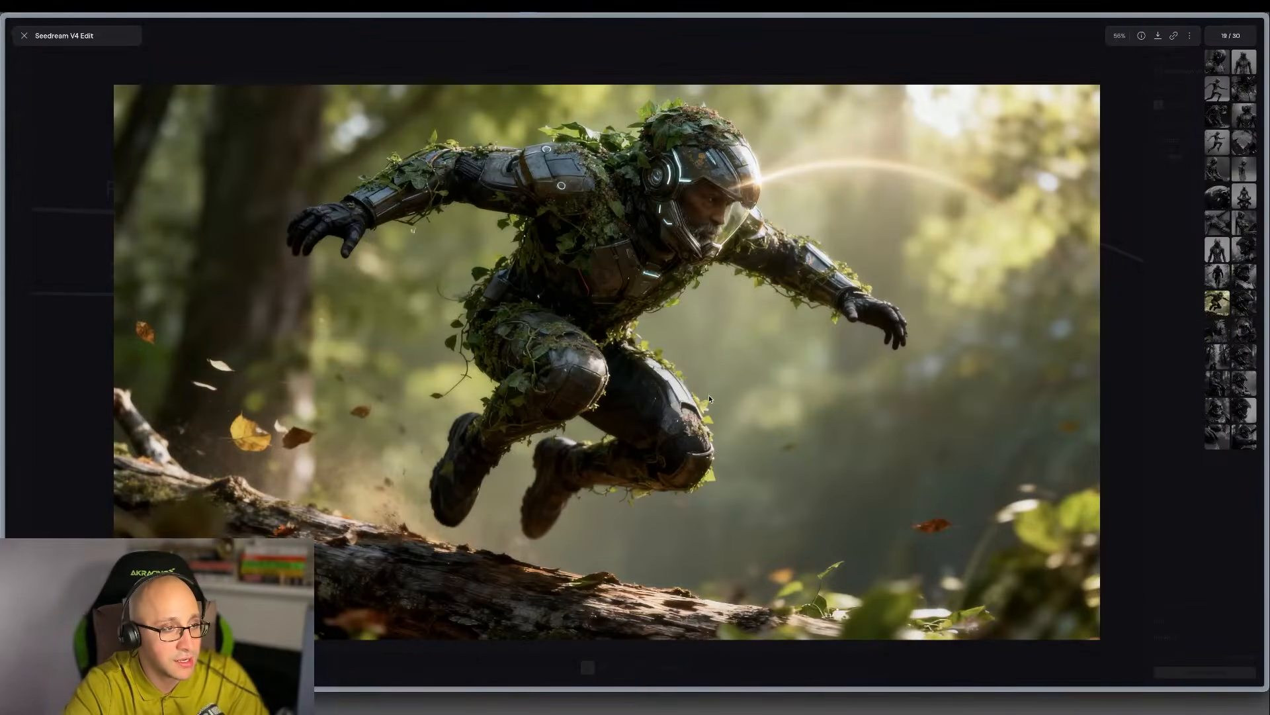
# Leave the full-size preview and trace the workflow from Seedream V4 Edit back to the Prompt and Instructions nodes.
pyautogui.press('Escape')
pyautogui.scroll(-3, 712, 387)
pyautogui.hscroll(-4, 713, 388)
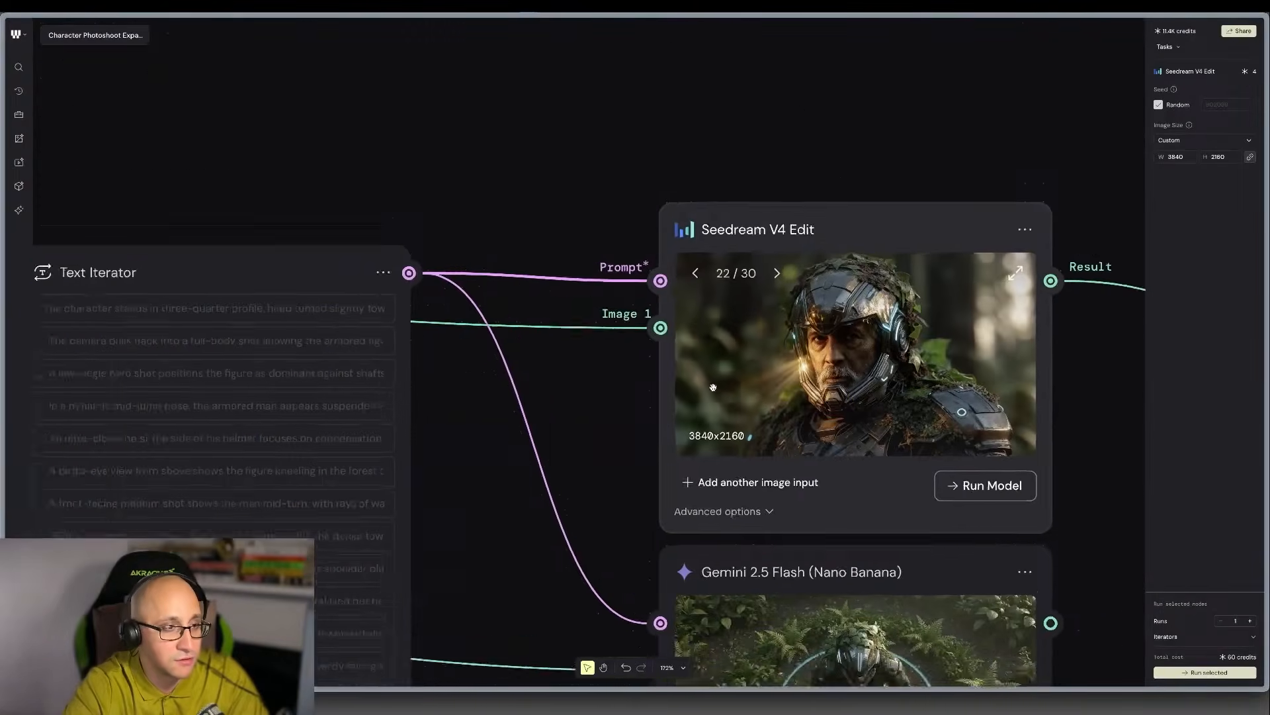
pyautogui.scroll(-4, 712, 387)
pyautogui.hscroll(-5, 712, 388)
pyautogui.scroll(-3, 676, 390)
pyautogui.hscroll(-10, 662, 387)
pyautogui.scroll(4, 662, 387)
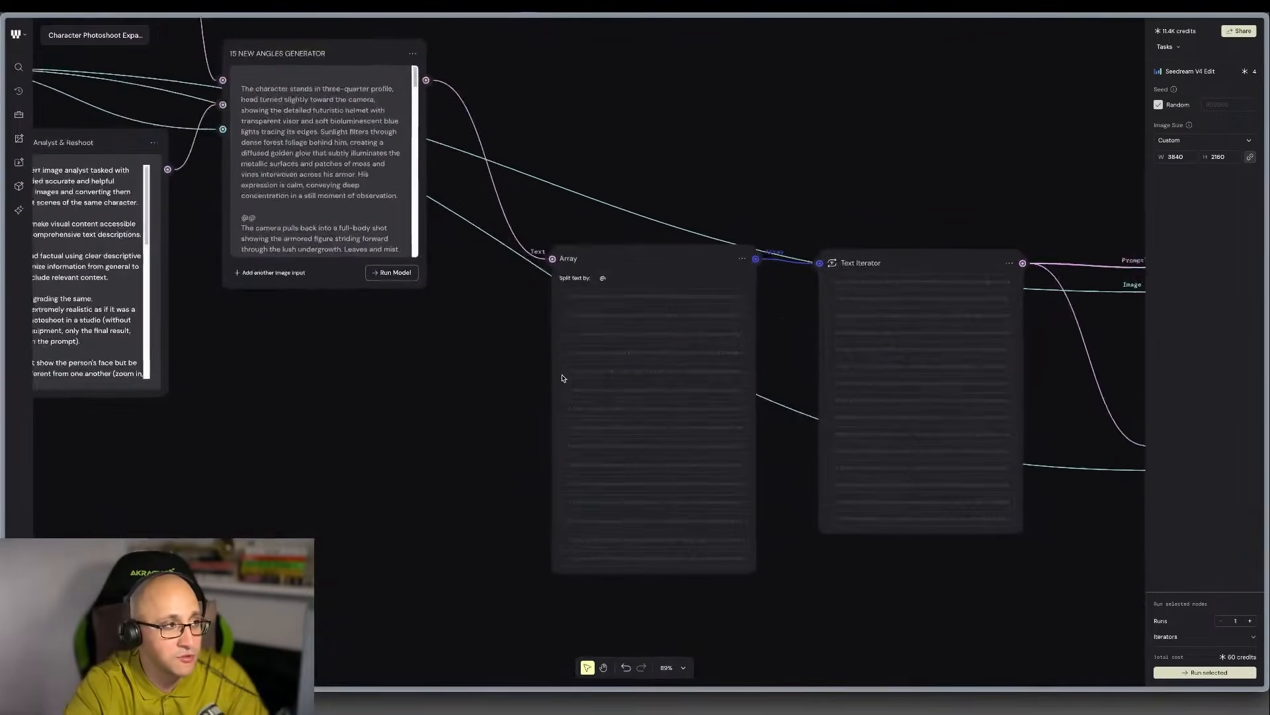
pyautogui.hscroll(-7, 543, 375)
pyautogui.scroll(3, 544, 375)
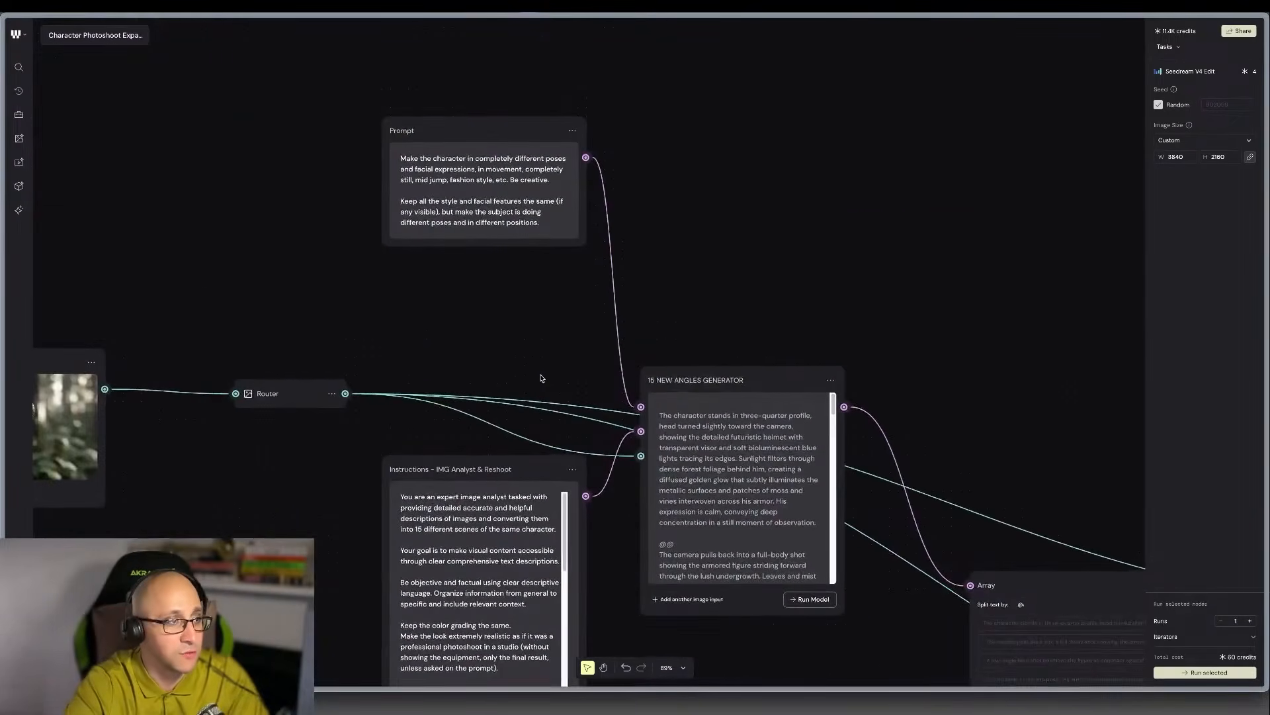
# Add "extreme close up," before "etc." in the character poses Prompt node.
pyautogui.moveTo(550, 65); pyautogui.dragTo(547, 134)
pyautogui.scroll(6, 578, 199)
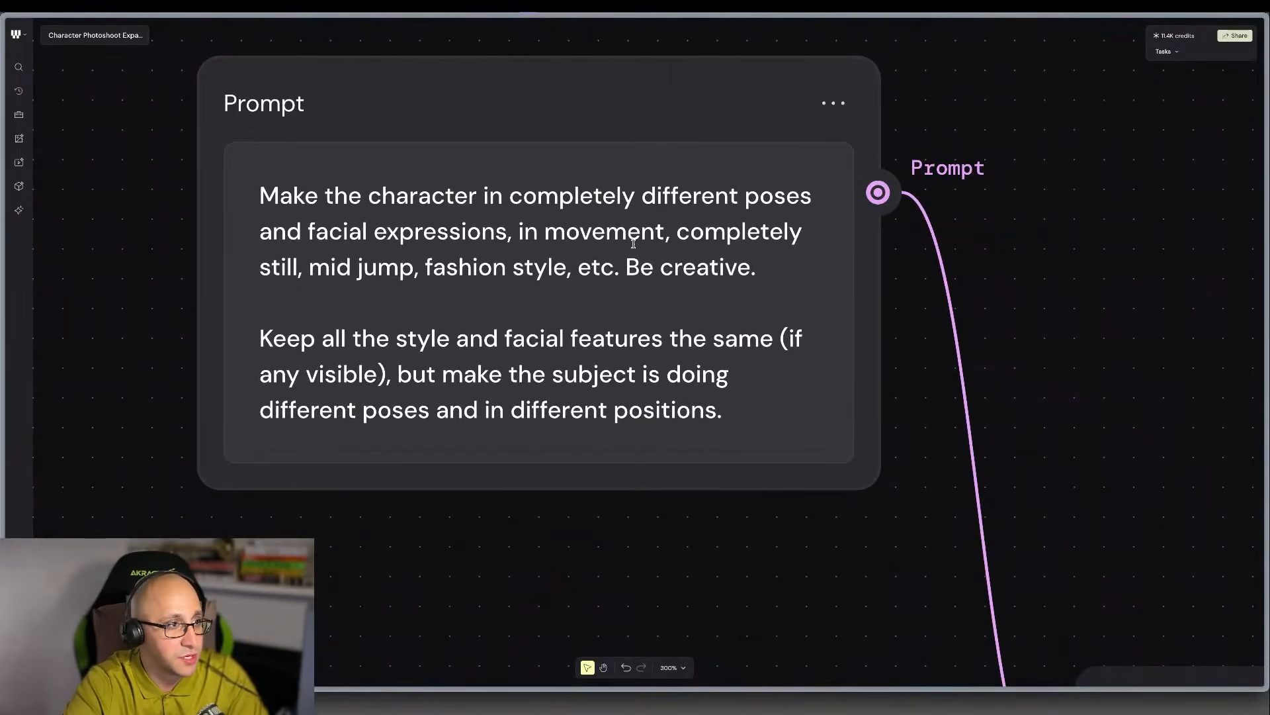
pyautogui.click(570, 272)
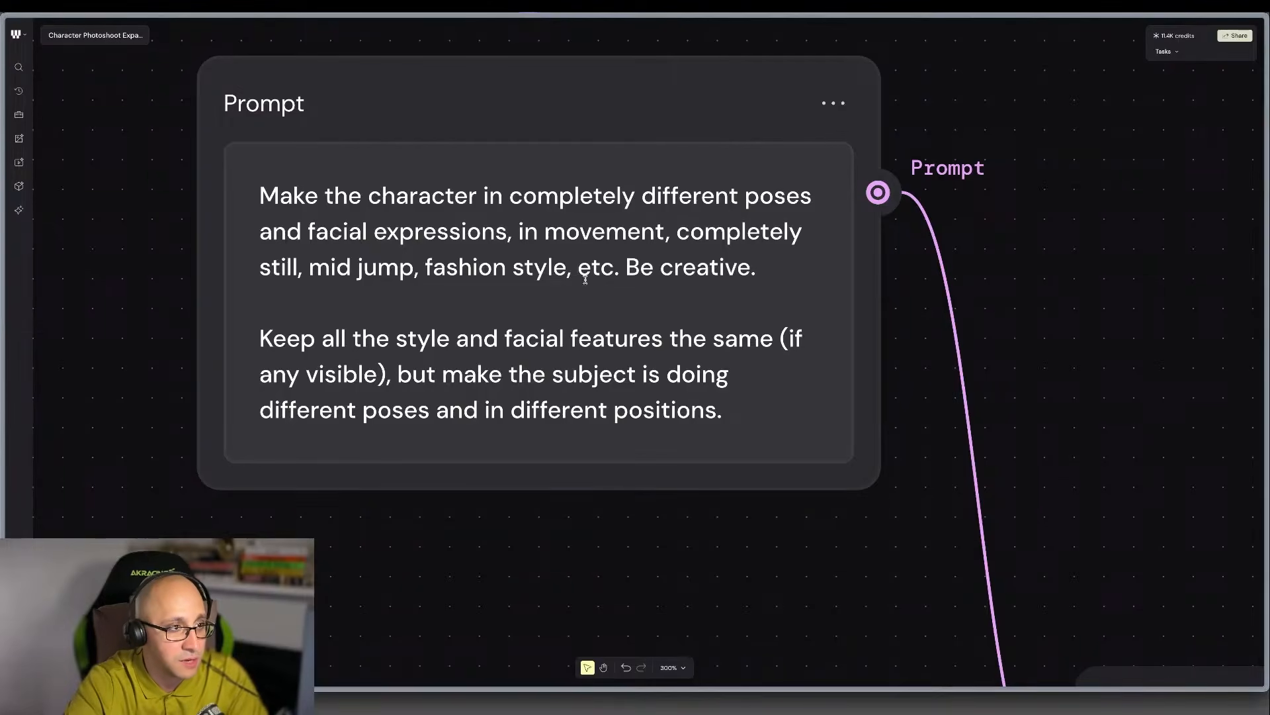
pyautogui.write('extreme clo')
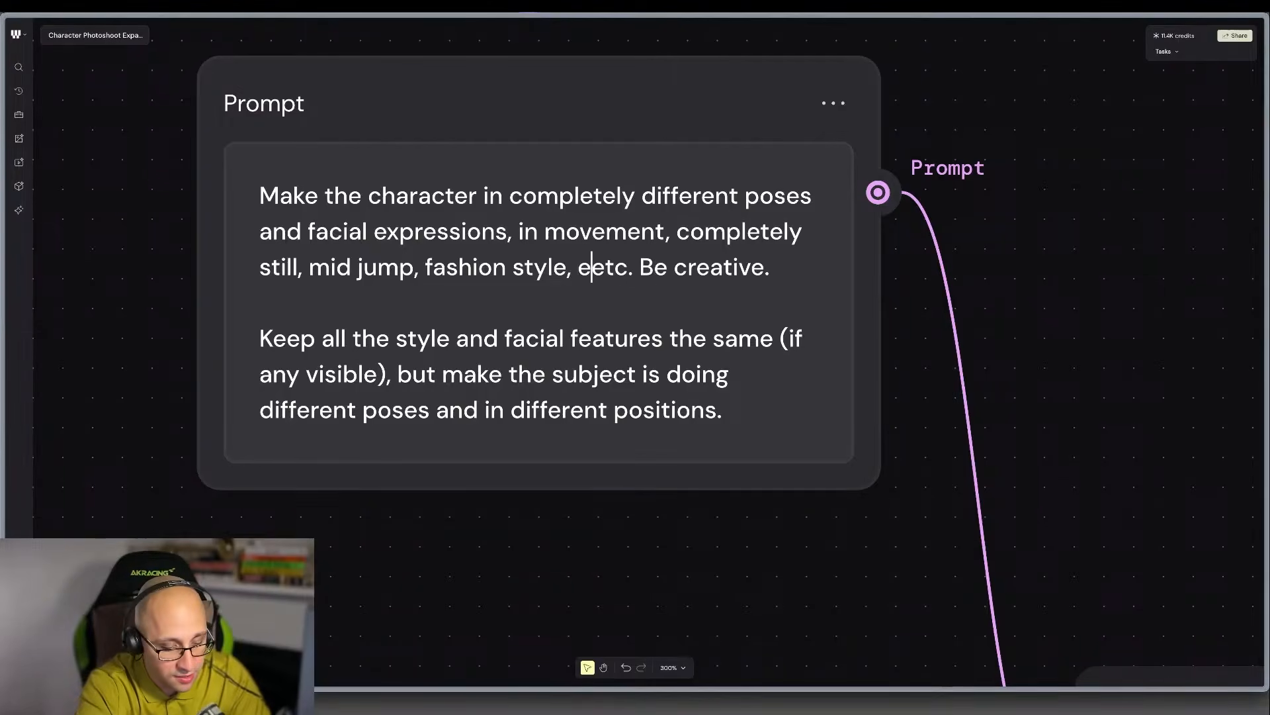
pyautogui.write('se up,')
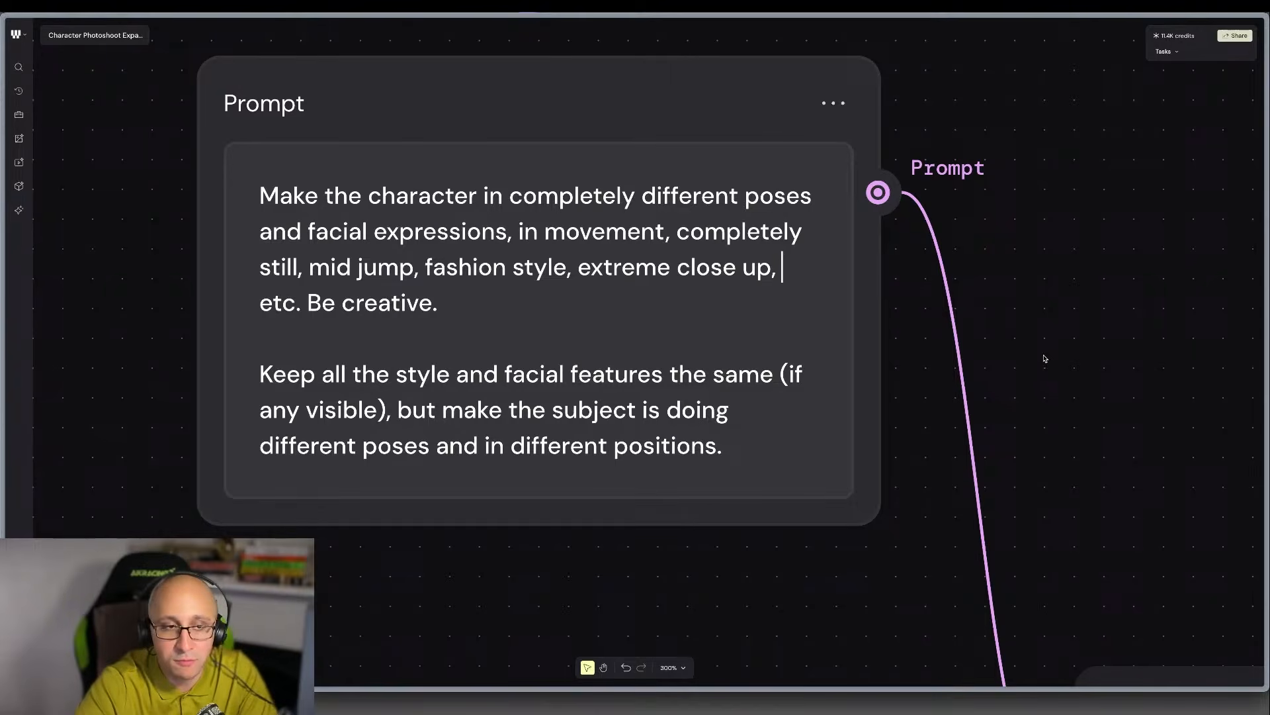
# Look over the node chain from the edited Prompt and File image through the 15 NEW ANGLES GENERATOR to Seedream V4 Edit.
pyautogui.scroll(-5, 1044, 358)
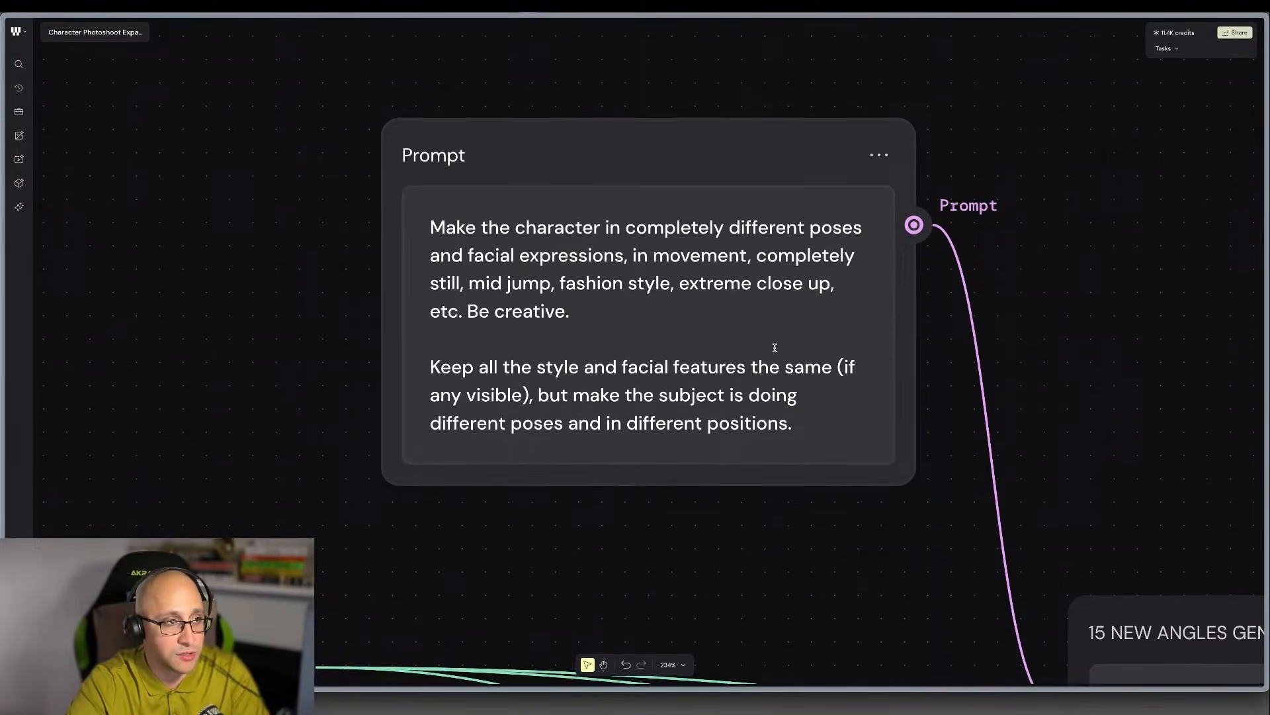
pyautogui.scroll(-5, 786, 334)
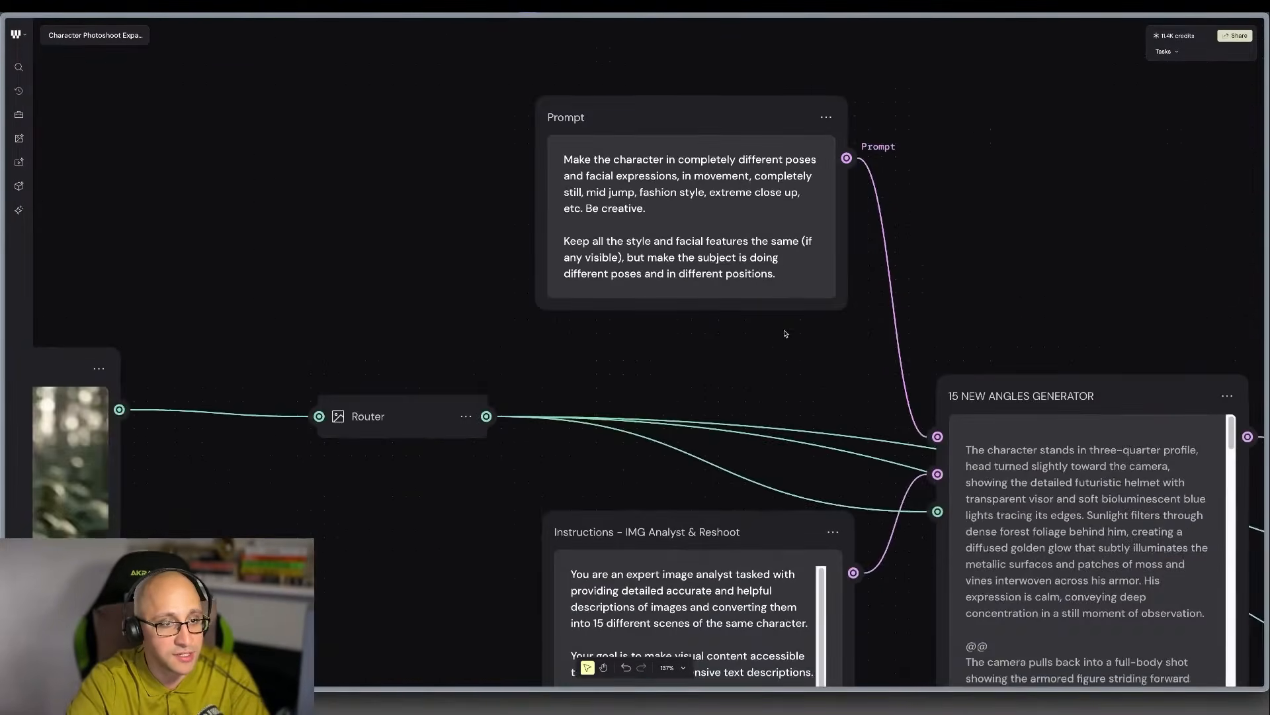
pyautogui.hscroll(-10, 786, 334)
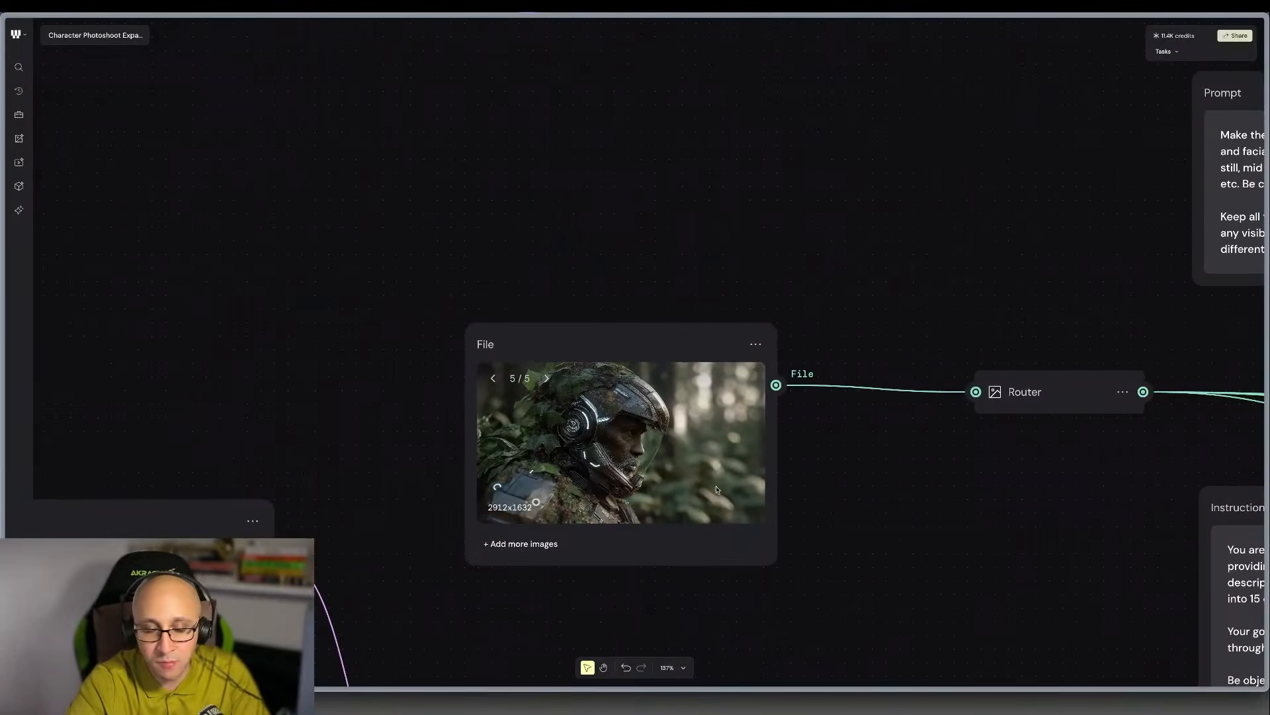
pyautogui.scroll(-2, 717, 489)
pyautogui.hscroll(5, 757, 487)
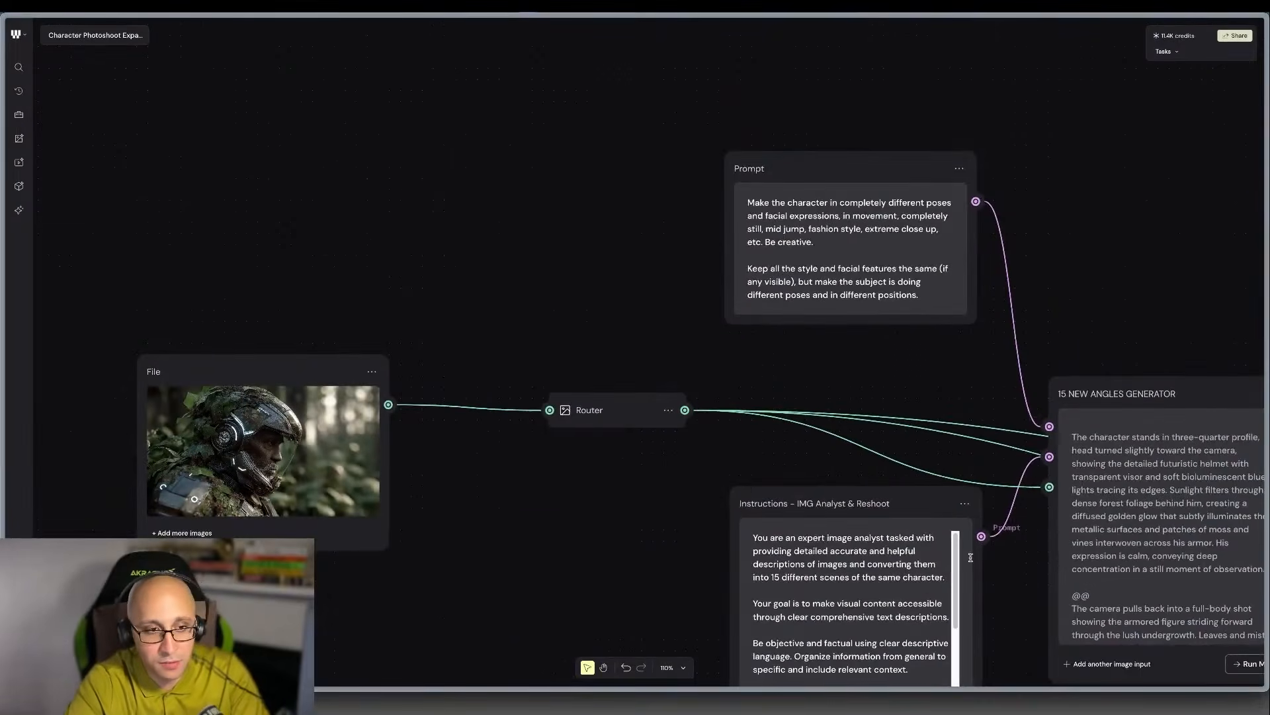
pyautogui.scroll(-2, 971, 557)
pyautogui.hscroll(6, 971, 559)
pyautogui.scroll(-4, 971, 561)
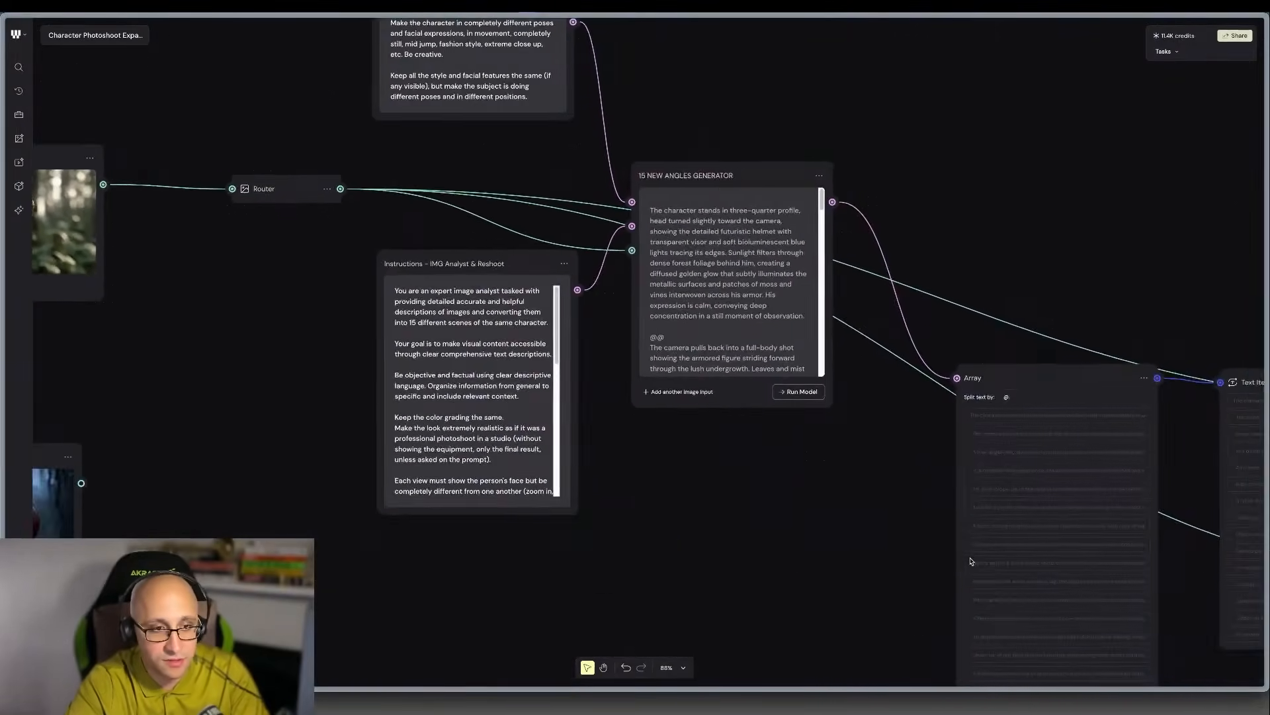
pyautogui.hscroll(6, 970, 561)
pyautogui.scroll(-1, 970, 561)
pyautogui.scroll(4, 1103, 567)
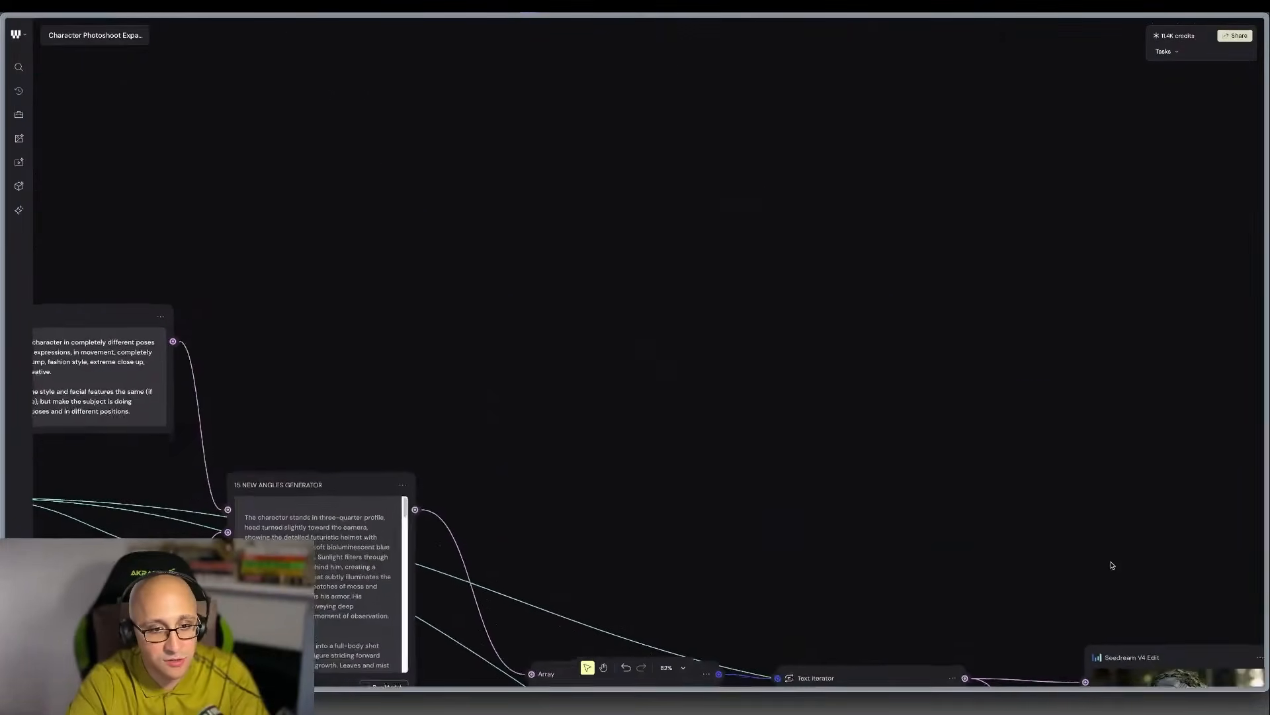
# Return to the File node and examine its armoured helmet portrait up close.
pyautogui.scroll(-3, 1111, 566)
pyautogui.hscroll(-8, 649, 476)
pyautogui.hscroll(-6, 647, 473)
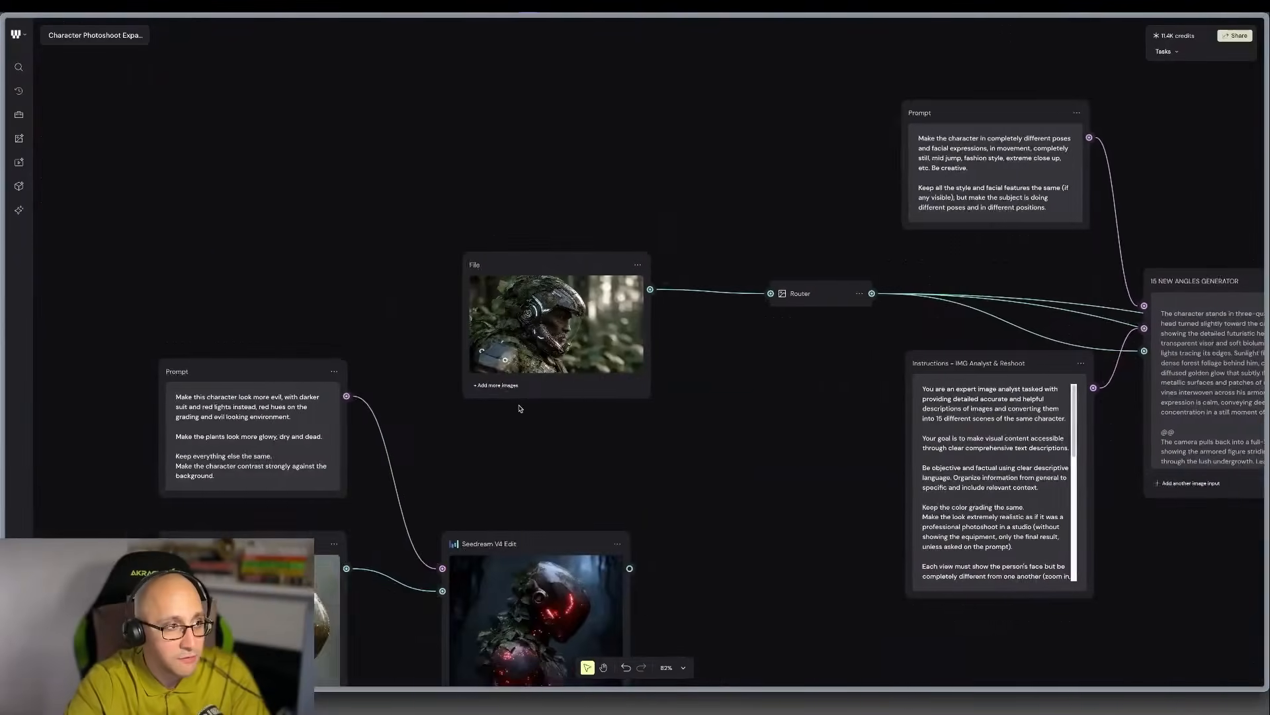
pyautogui.scroll(5, 517, 333)
pyautogui.scroll(-2, 516, 333)
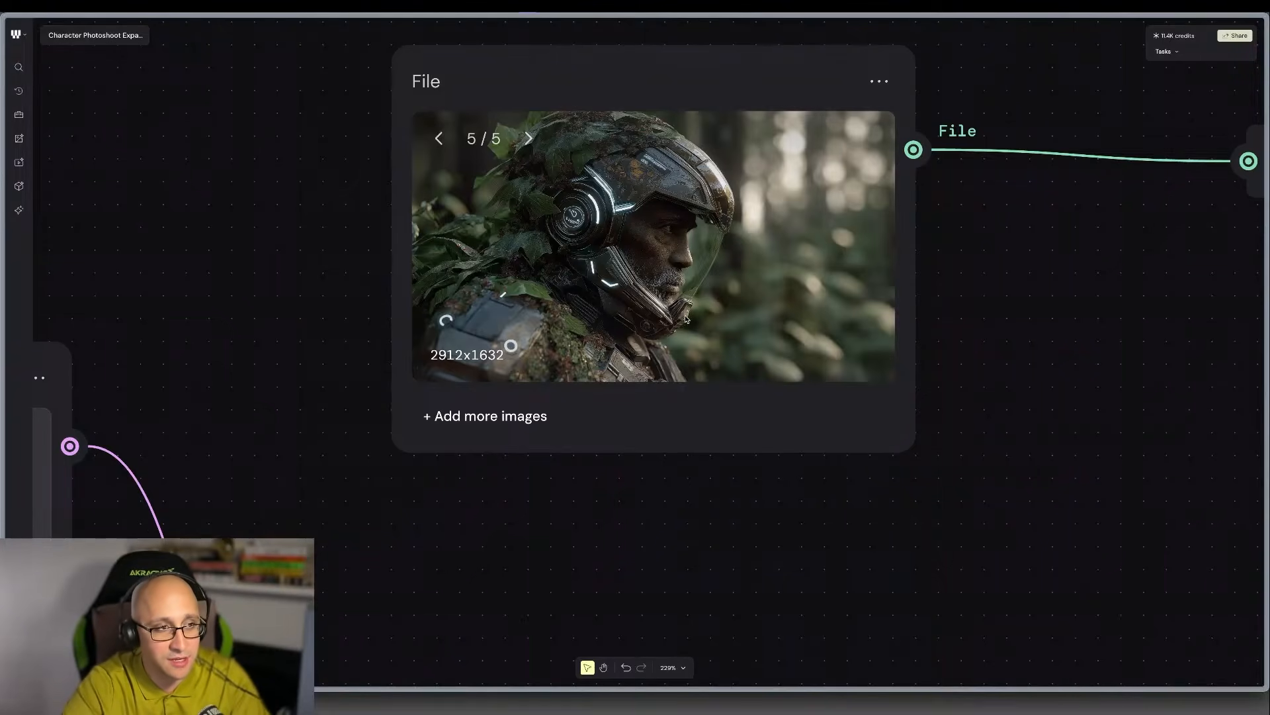
pyautogui.scroll(-3, 781, 324)
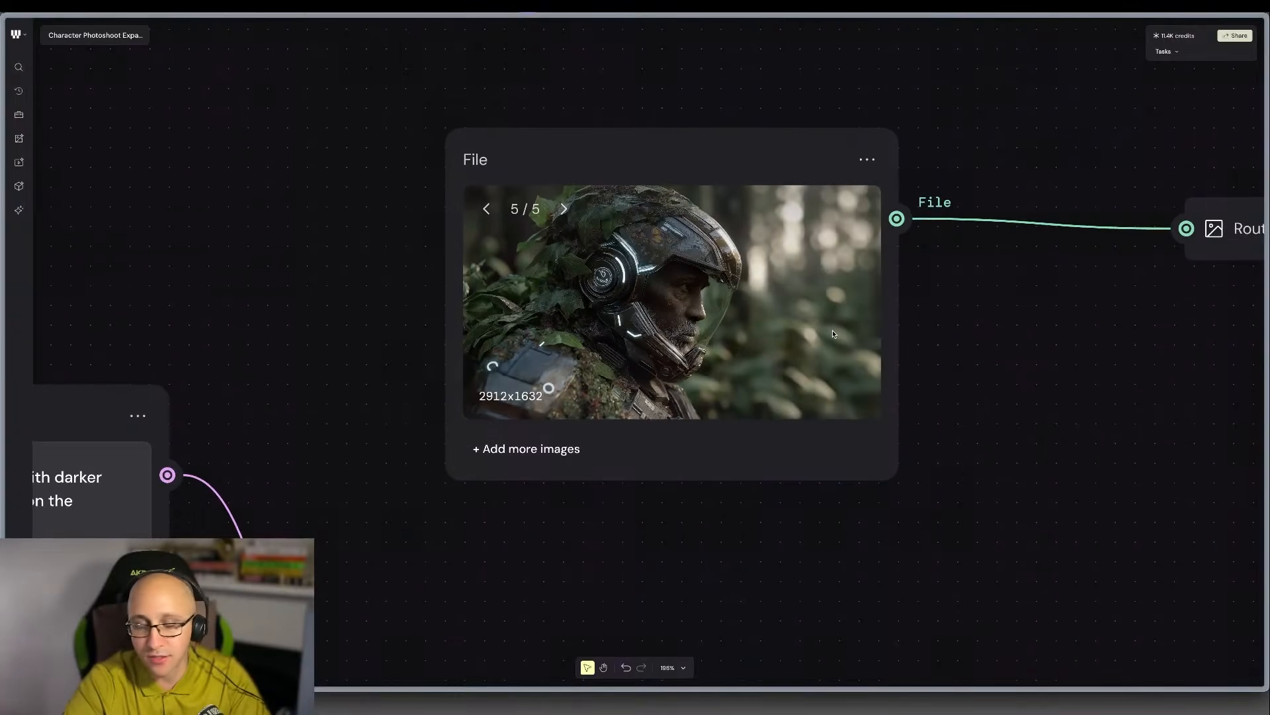
# Duplicate the Seedream V4 Edit node fed by the Text Iterator and place the copy above the Text Iterator.
pyautogui.hscroll(2, 834, 334)
pyautogui.scroll(-4, 833, 334)
pyautogui.hscroll(15, 834, 334)
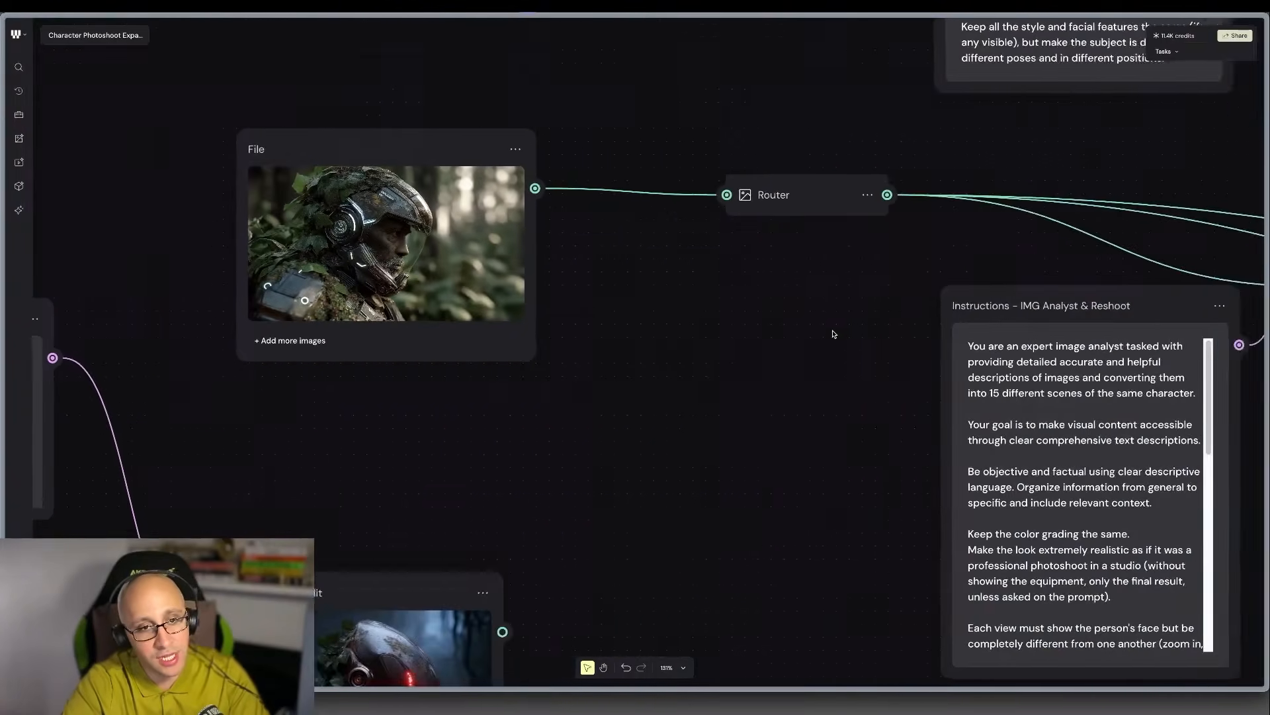
pyautogui.scroll(-2, 833, 335)
pyautogui.scroll(-2, 833, 333)
pyautogui.hscroll(15, 832, 333)
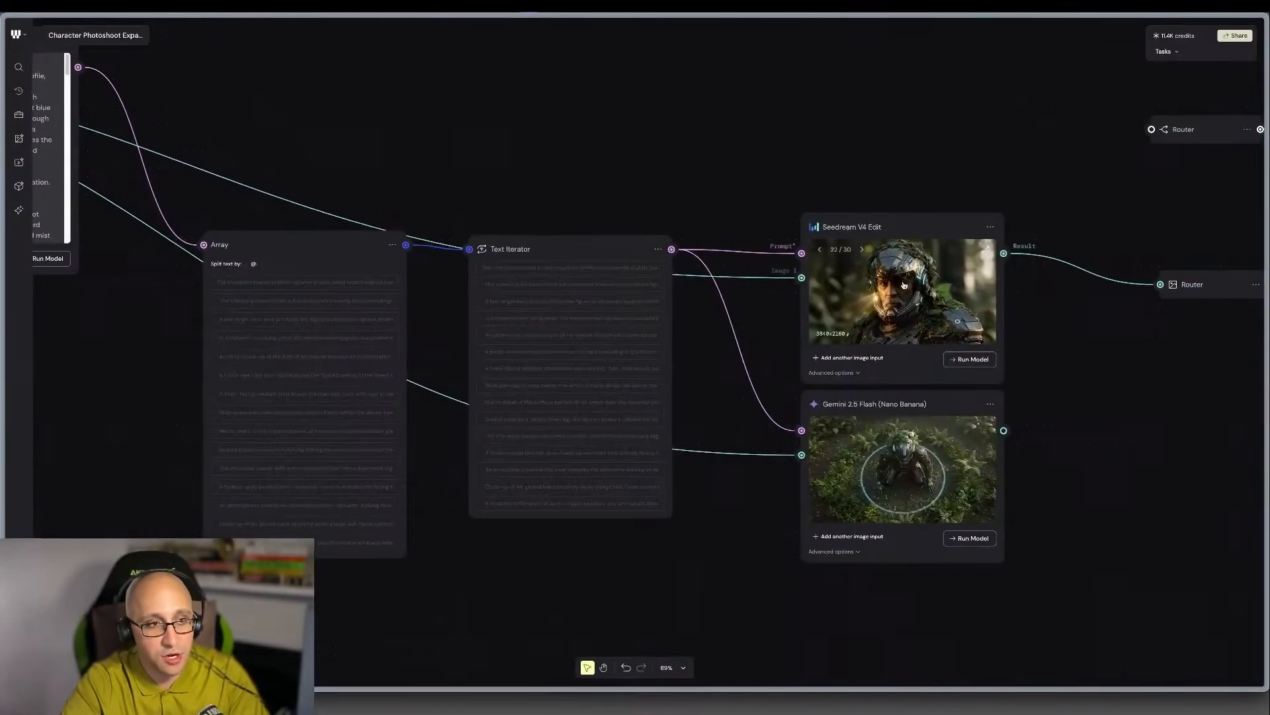
pyautogui.scroll(2, 890, 286)
pyautogui.scroll(3, 890, 286)
pyautogui.scroll(1, 857, 261)
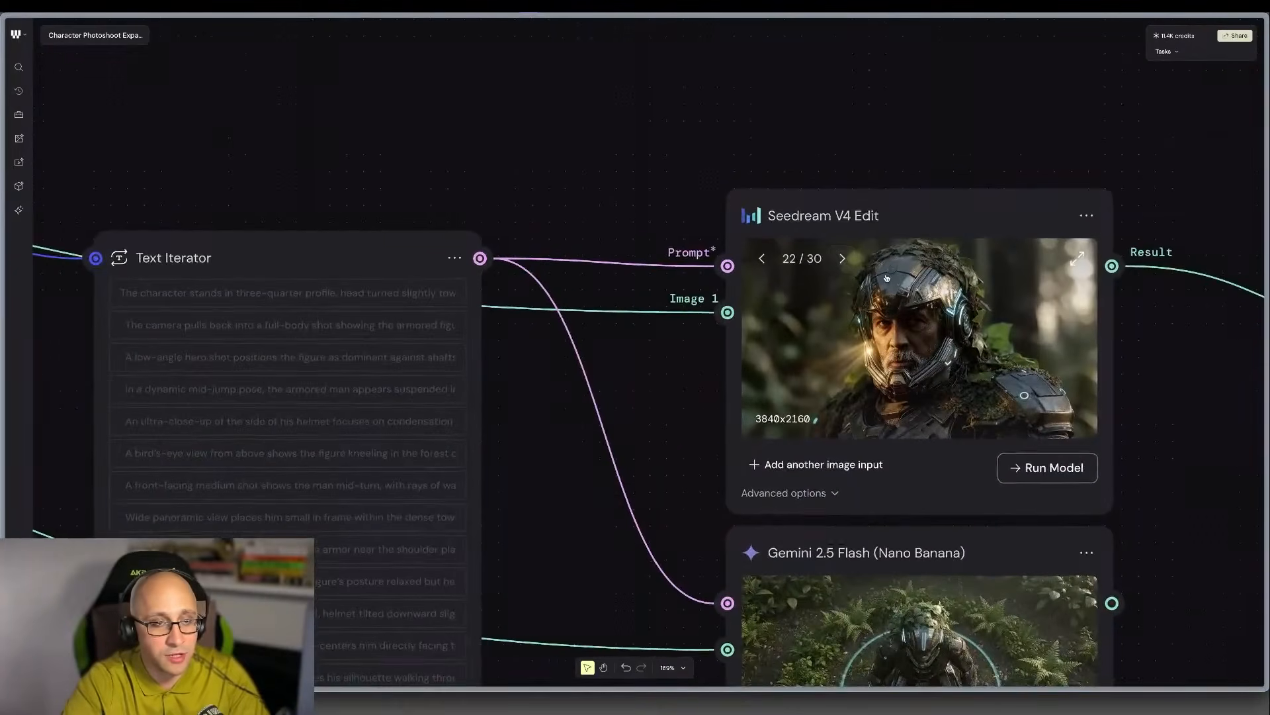
pyautogui.scroll(-2, 854, 264)
pyautogui.click(893, 236)
pyautogui.press('super+d')
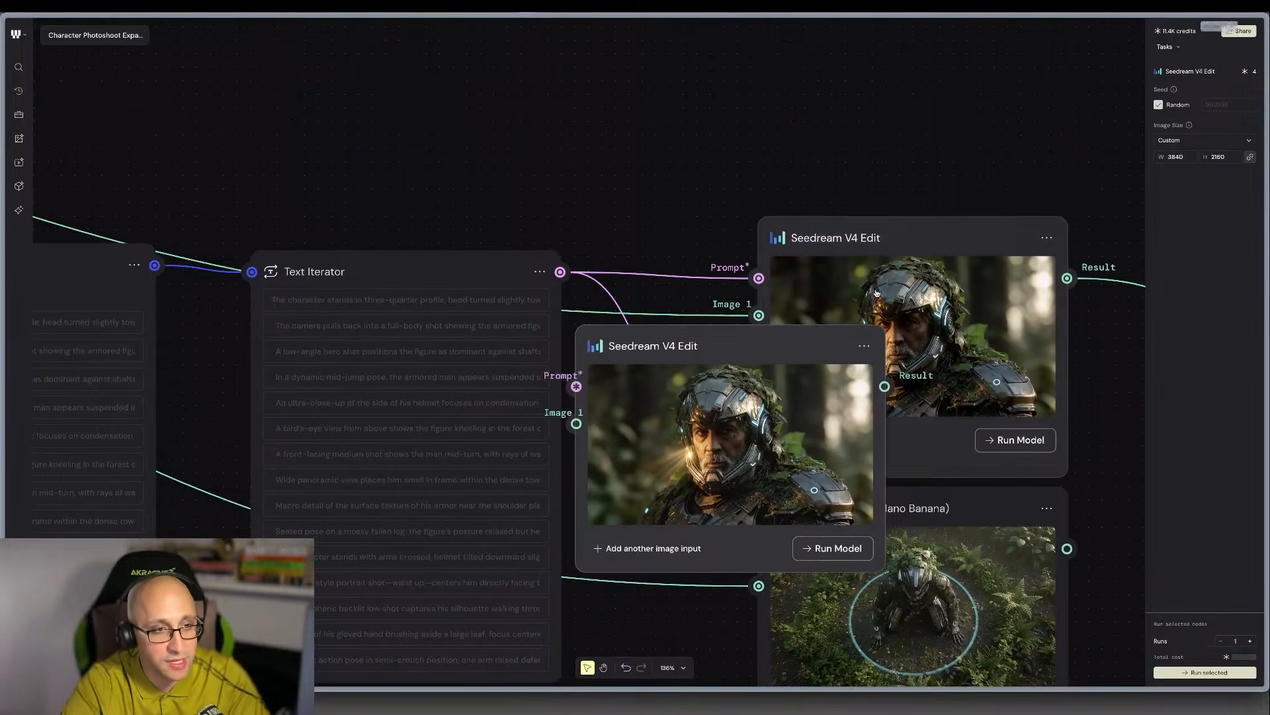
pyautogui.moveTo(744, 401); pyautogui.dragTo(462, 100)
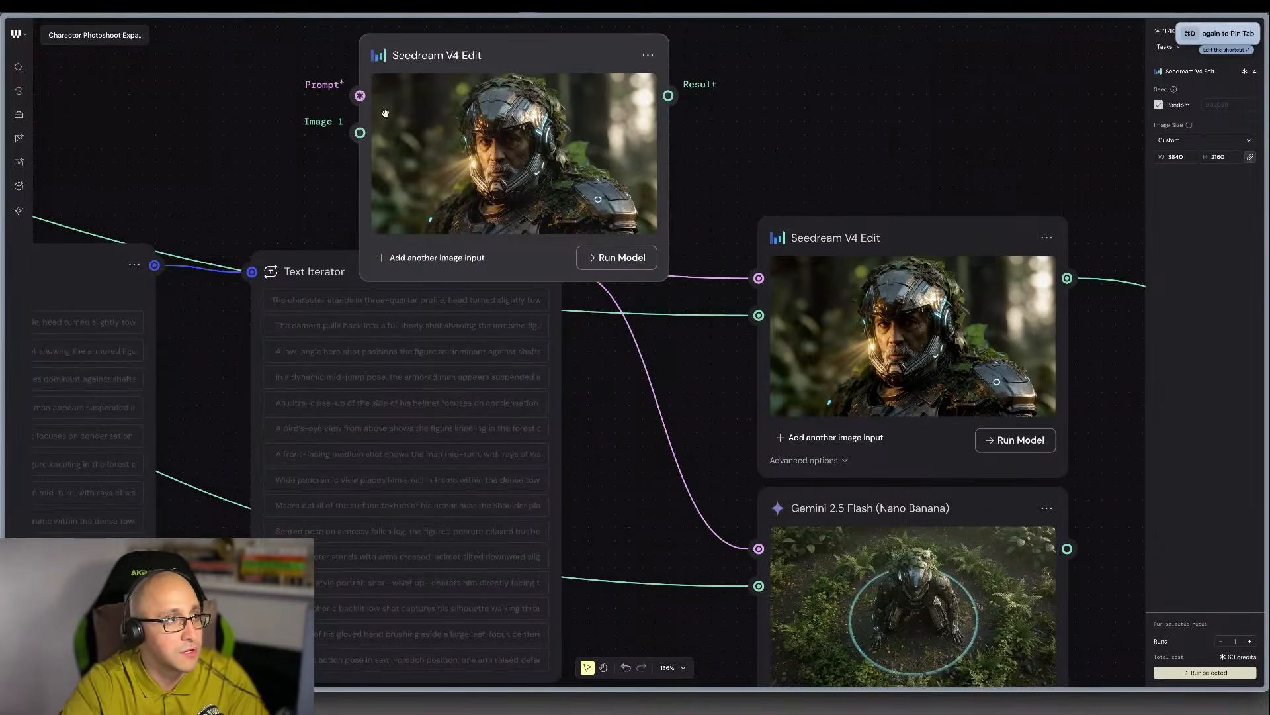
# Set the duplicated Seedream V4 Edit node to show result 19, the mid-jump shot.
pyautogui.click(387, 92)
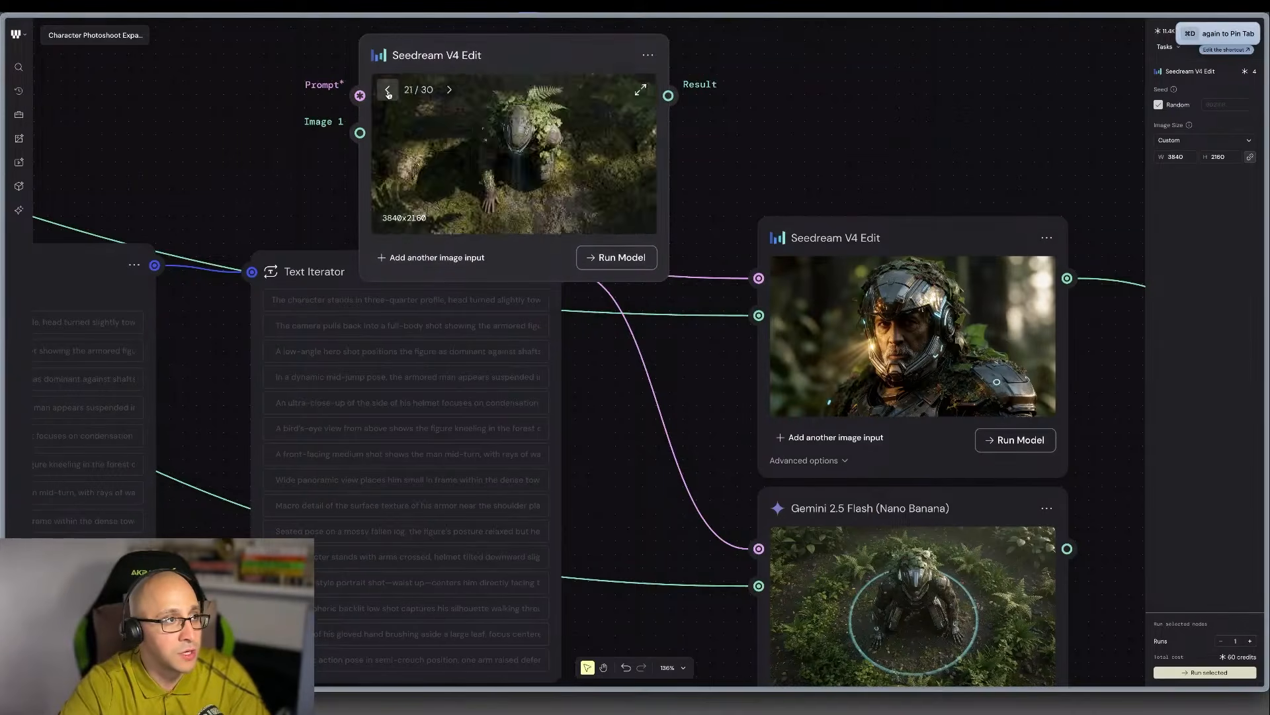
pyautogui.click(388, 90)
pyautogui.click(388, 91)
pyautogui.click(388, 90)
pyautogui.click(450, 90)
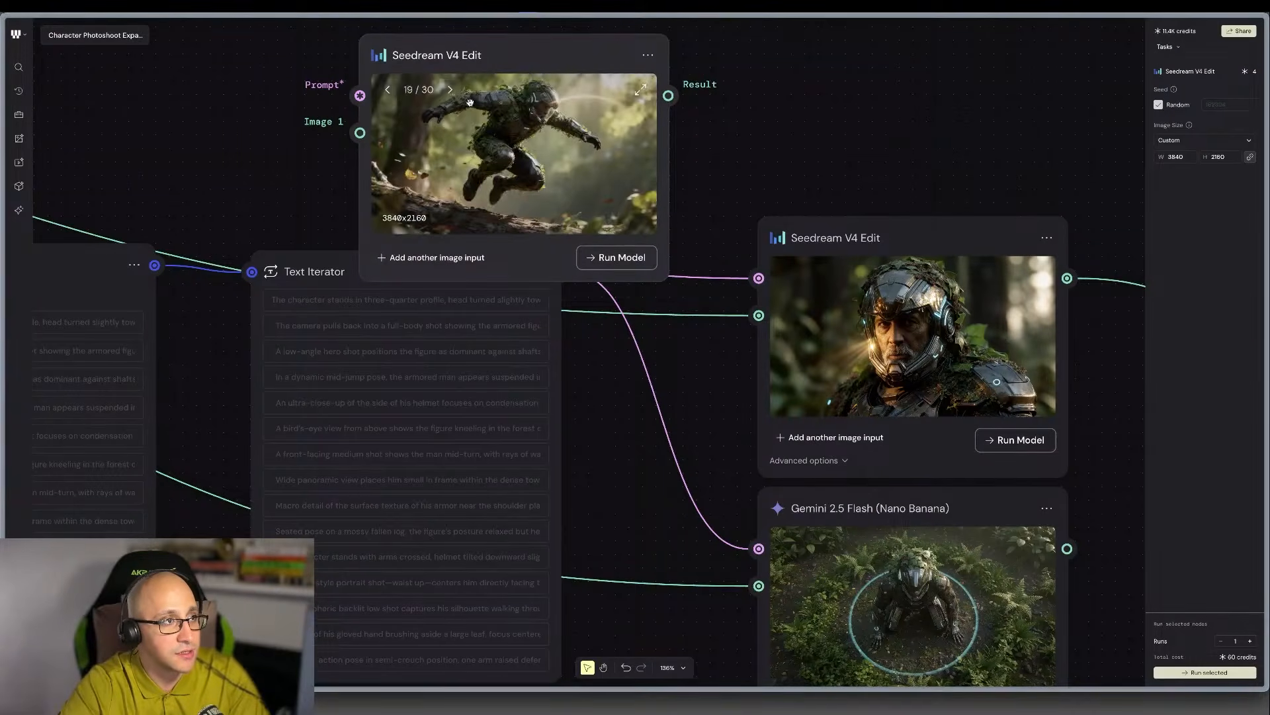
# Move the duplicated Seedream V4 Edit node to the start of the workflow, directly above the File node.
pyautogui.scroll(-5, 470, 102)
pyautogui.hscroll(-5, 472, 106)
pyautogui.scroll(4, 472, 107)
pyautogui.hscroll(-3, 832, 327)
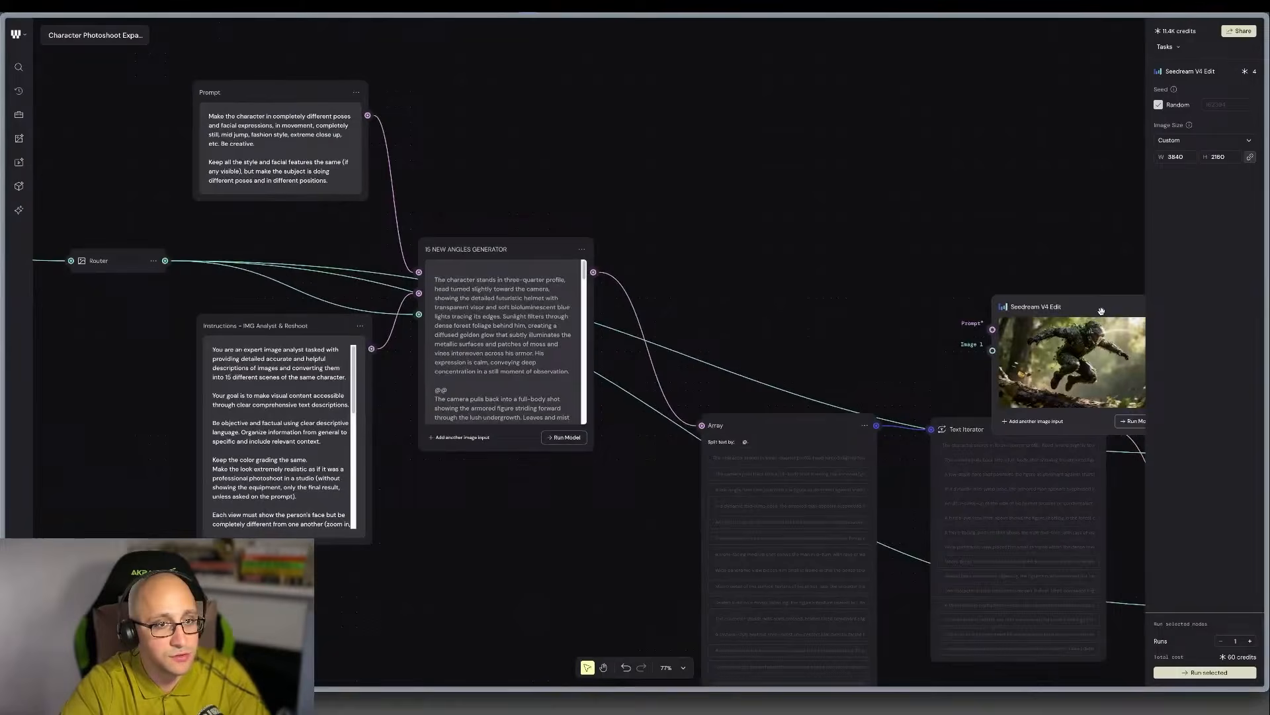
pyautogui.moveTo(1102, 311); pyautogui.dragTo(126, 124)
pyautogui.hscroll(-3, 133, 121)
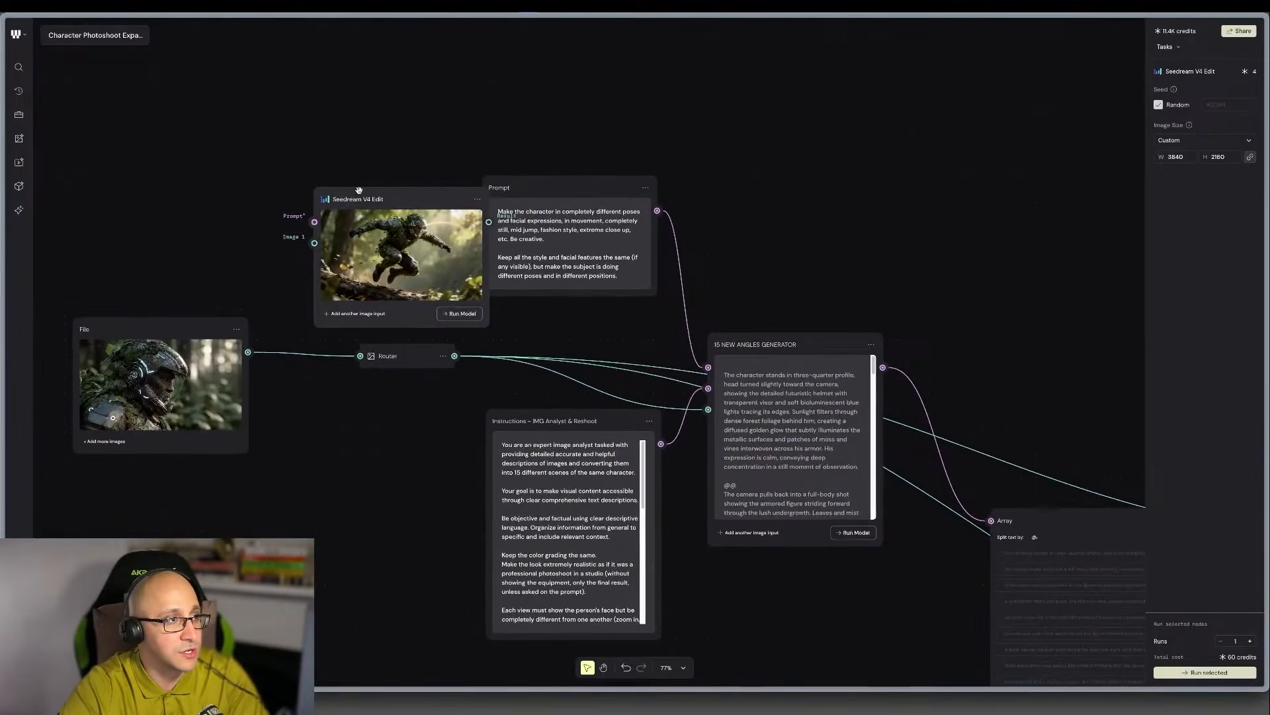
pyautogui.moveTo(372, 195); pyautogui.dragTo(128, 172)
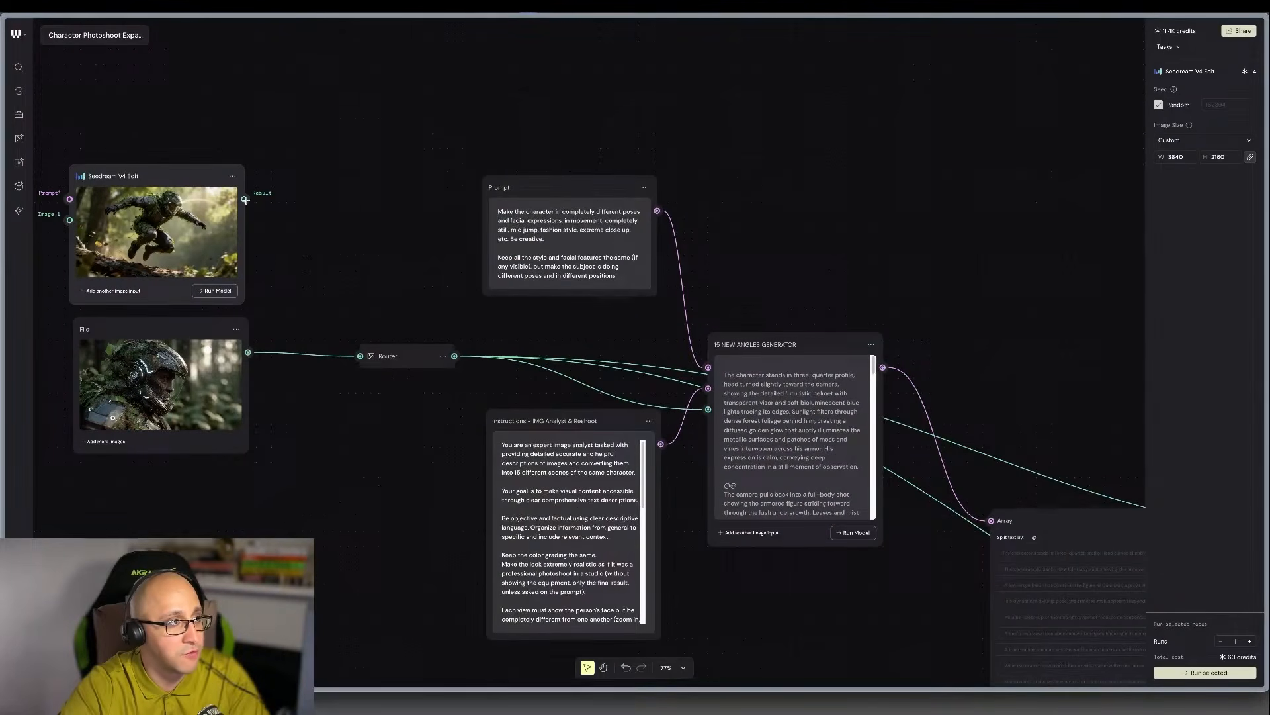
# Connect the duplicate's Result to the Router input in place of the File image, and run the 15 NEW ANGLES GENERATOR.
pyautogui.moveTo(245, 200); pyautogui.dragTo(359, 356)
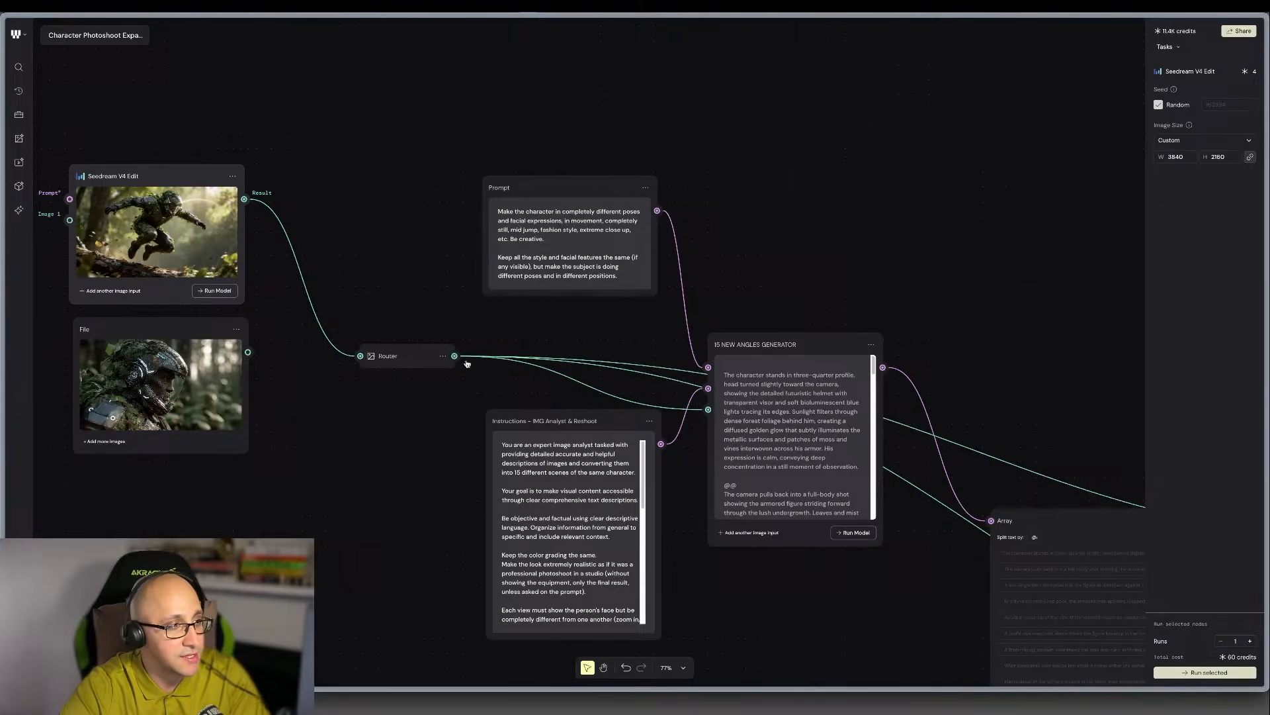
pyautogui.hscroll(1, 662, 363)
pyautogui.click(854, 533)
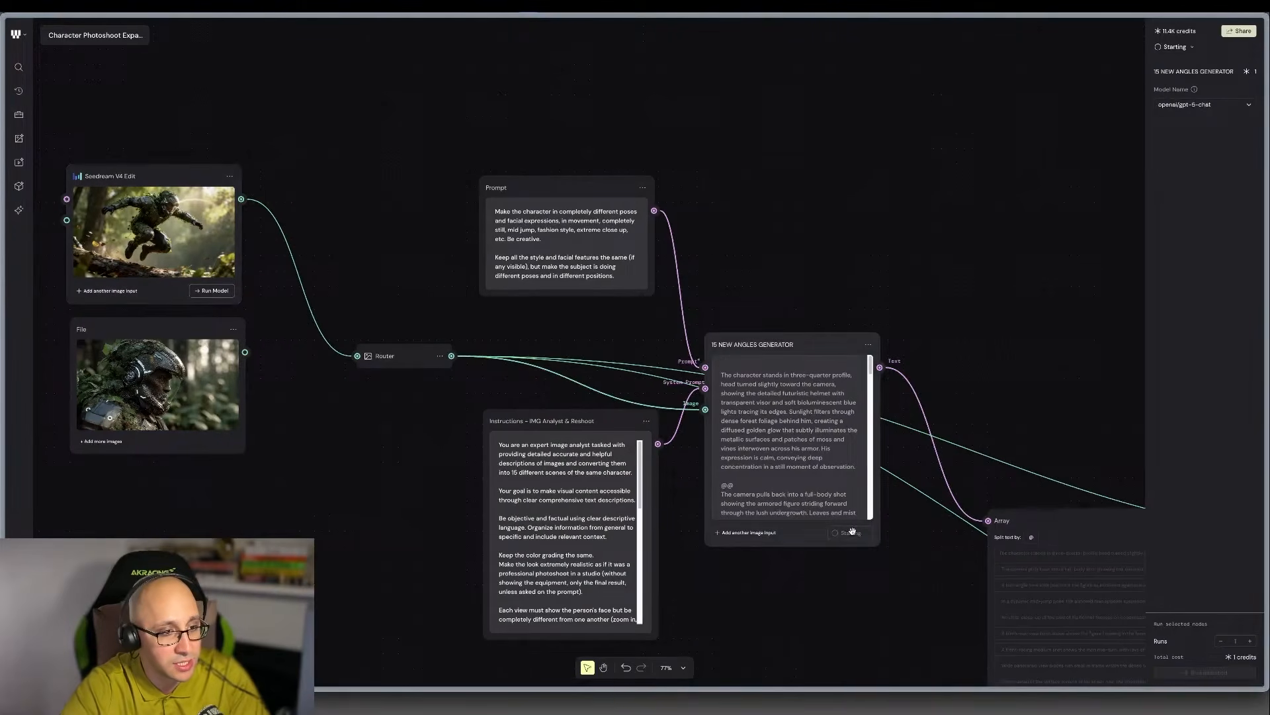
# Lower the character poses Prompt node slightly toward the Router level, and look over the chain to the image models.
pyautogui.hscroll(5, 856, 529)
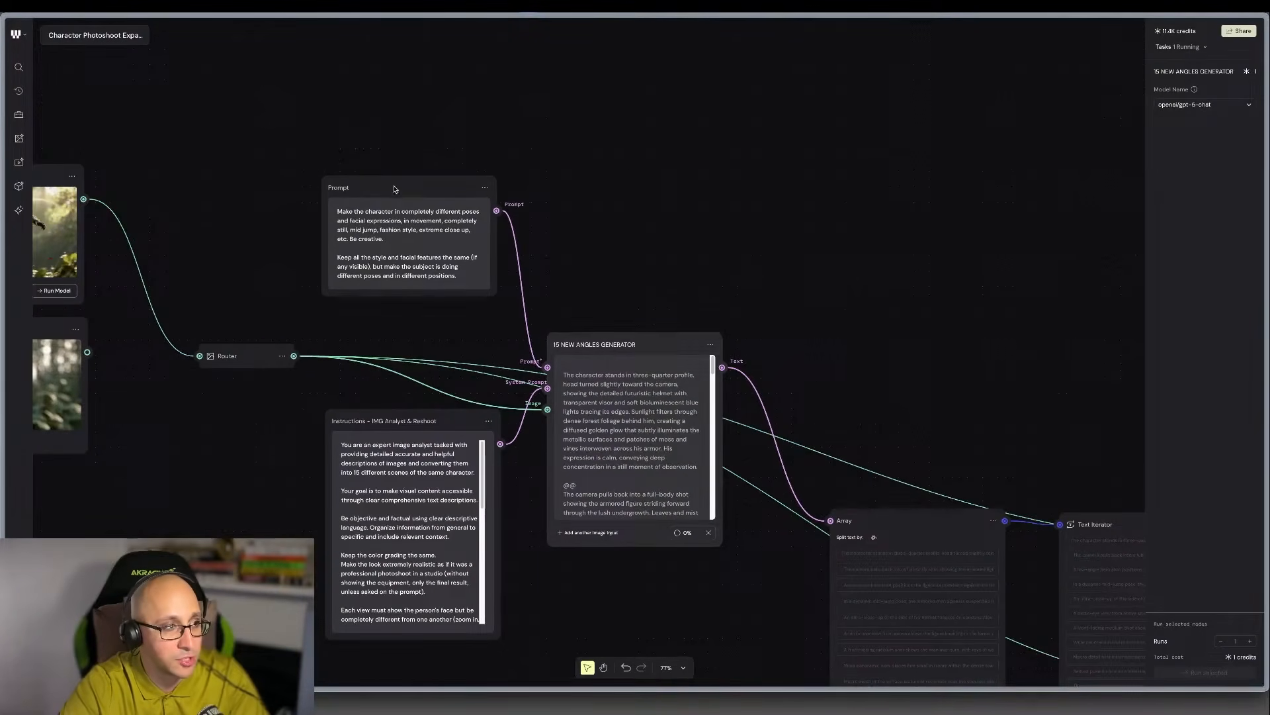
pyautogui.moveTo(395, 189); pyautogui.dragTo(391, 225)
pyautogui.scroll(-4, 769, 426)
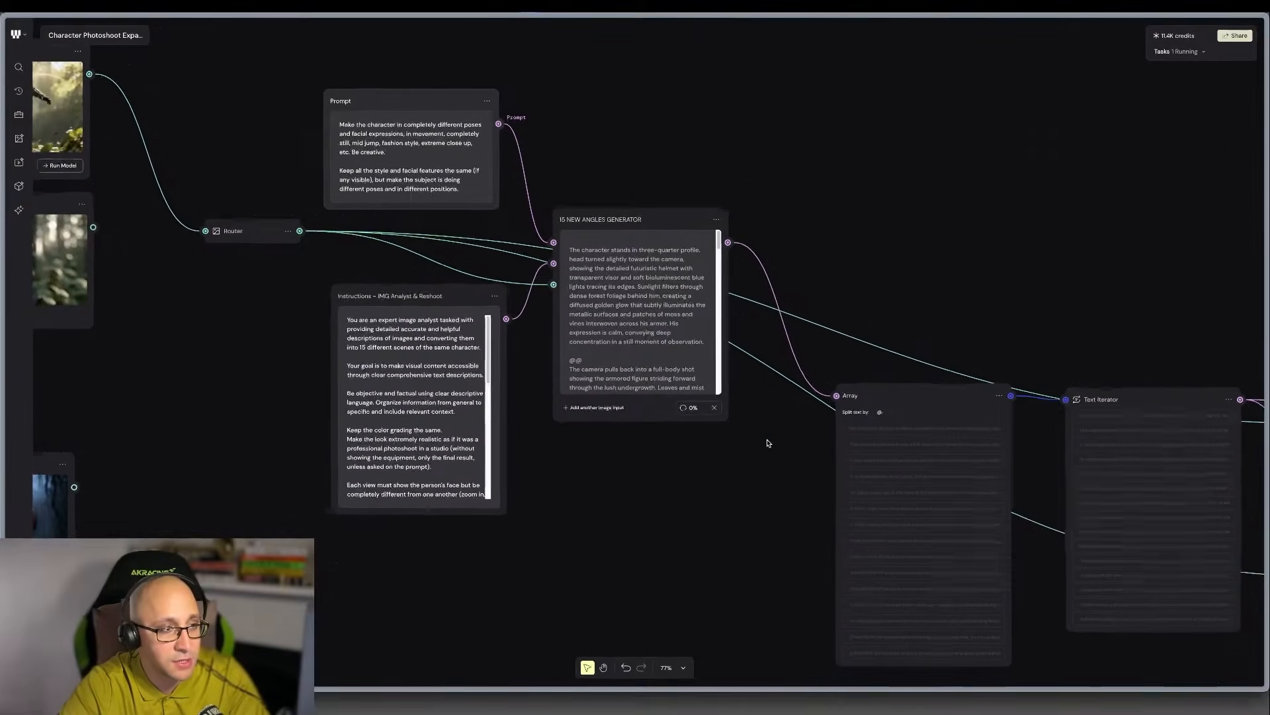
pyautogui.hscroll(-5, 765, 439)
pyautogui.scroll(-2, 652, 407)
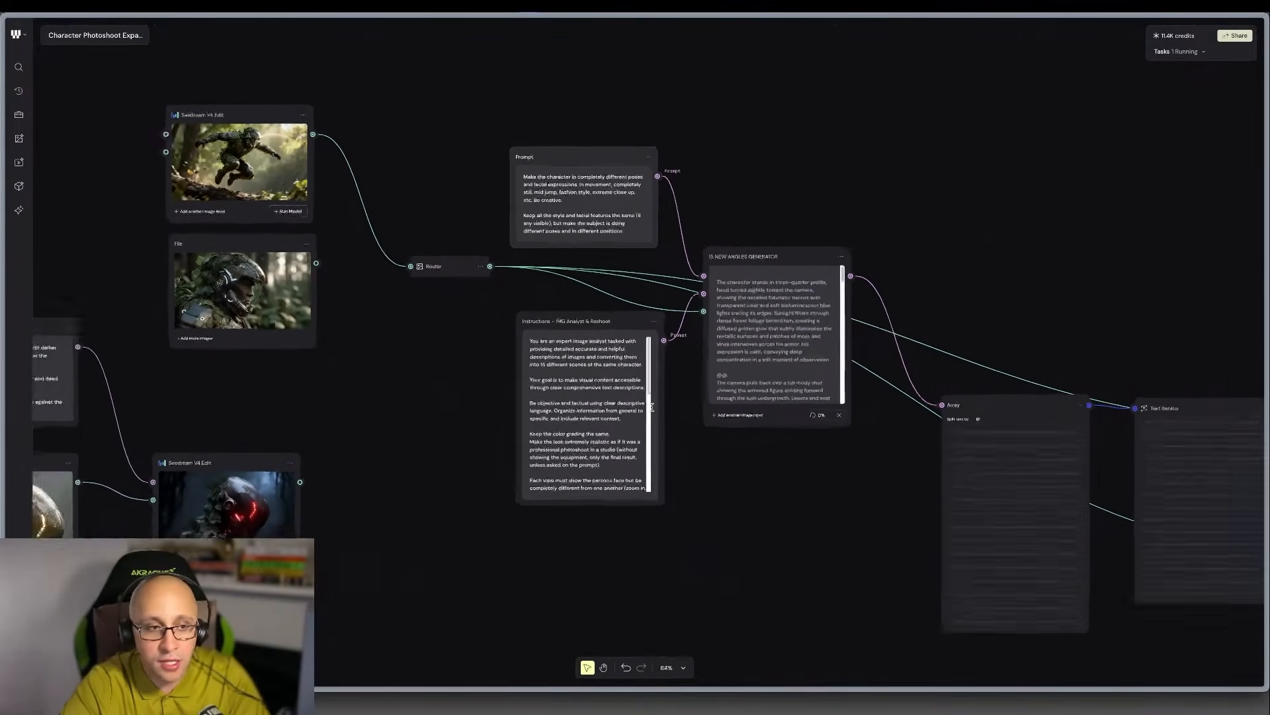
pyautogui.scroll(-1, 652, 407)
pyautogui.hscroll(7, 905, 488)
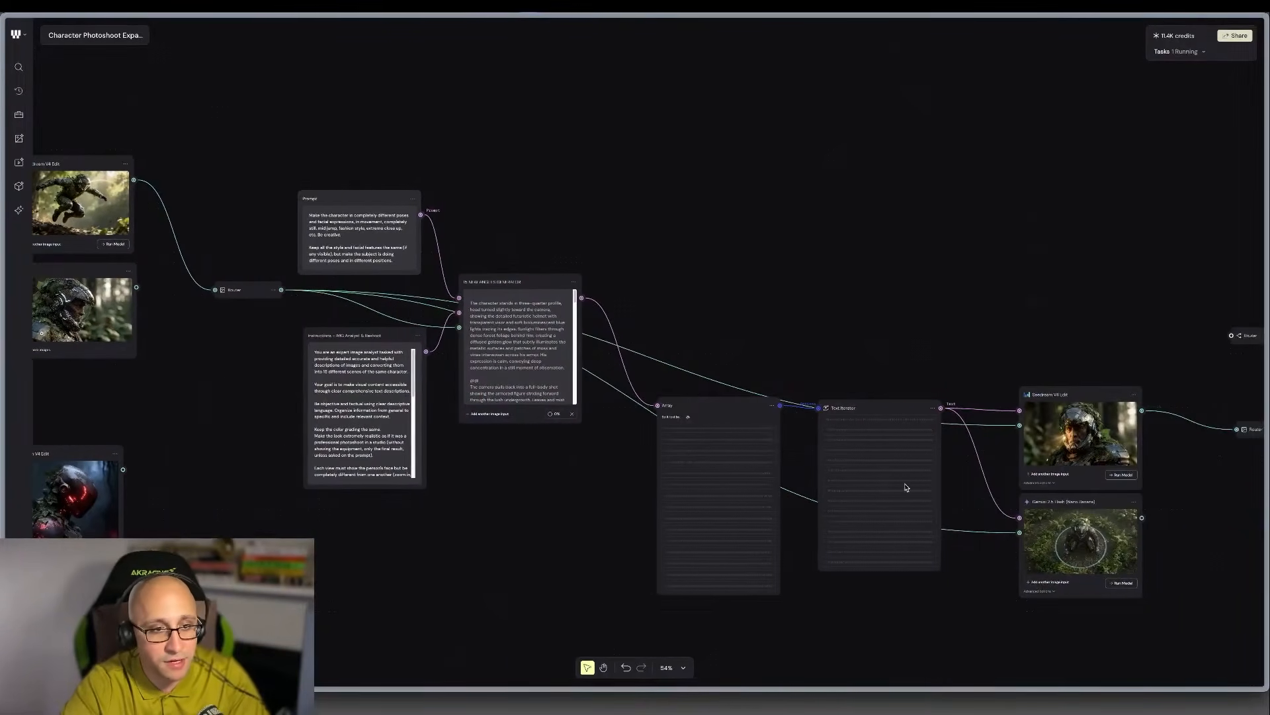
# Examine the frontal helmet portrait, result 22, in the Text Iterator's Seedream V4 Edit node up close, and return to the workflow overview.
pyautogui.scroll(6, 905, 488)
pyautogui.click(1024, 415)
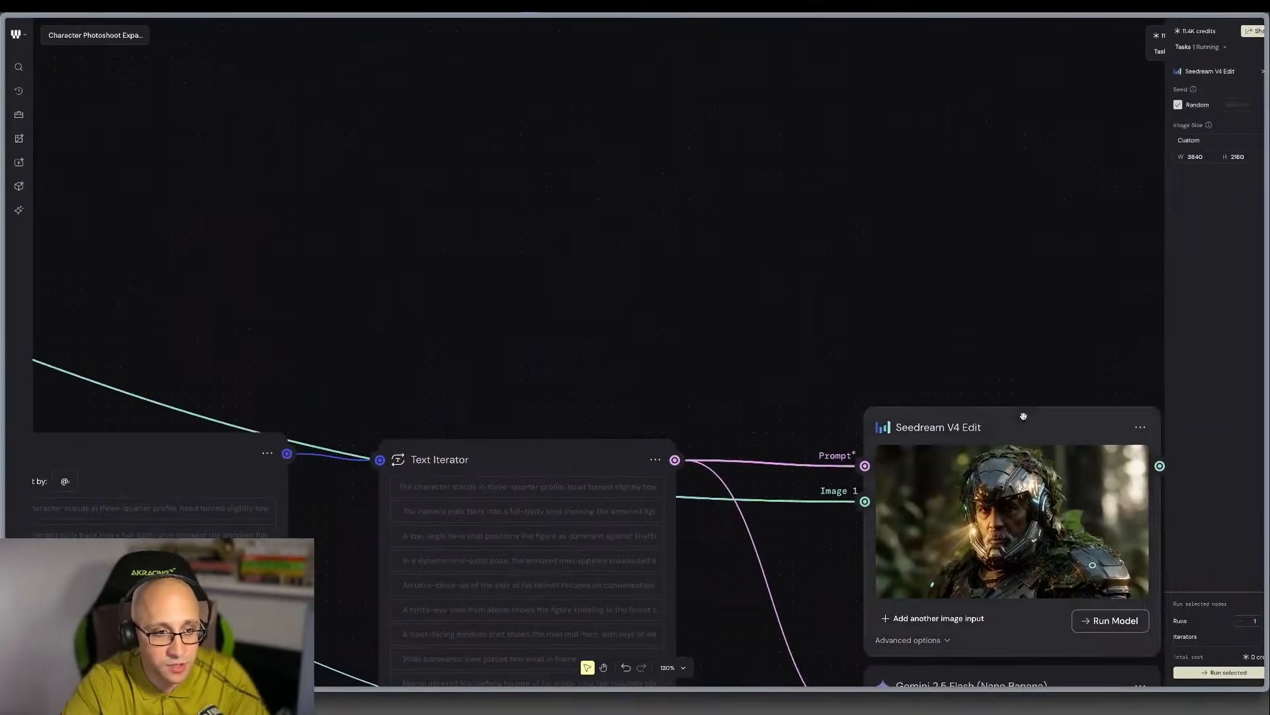
pyautogui.scroll(-2, 1023, 415)
pyautogui.scroll(5, 1026, 403)
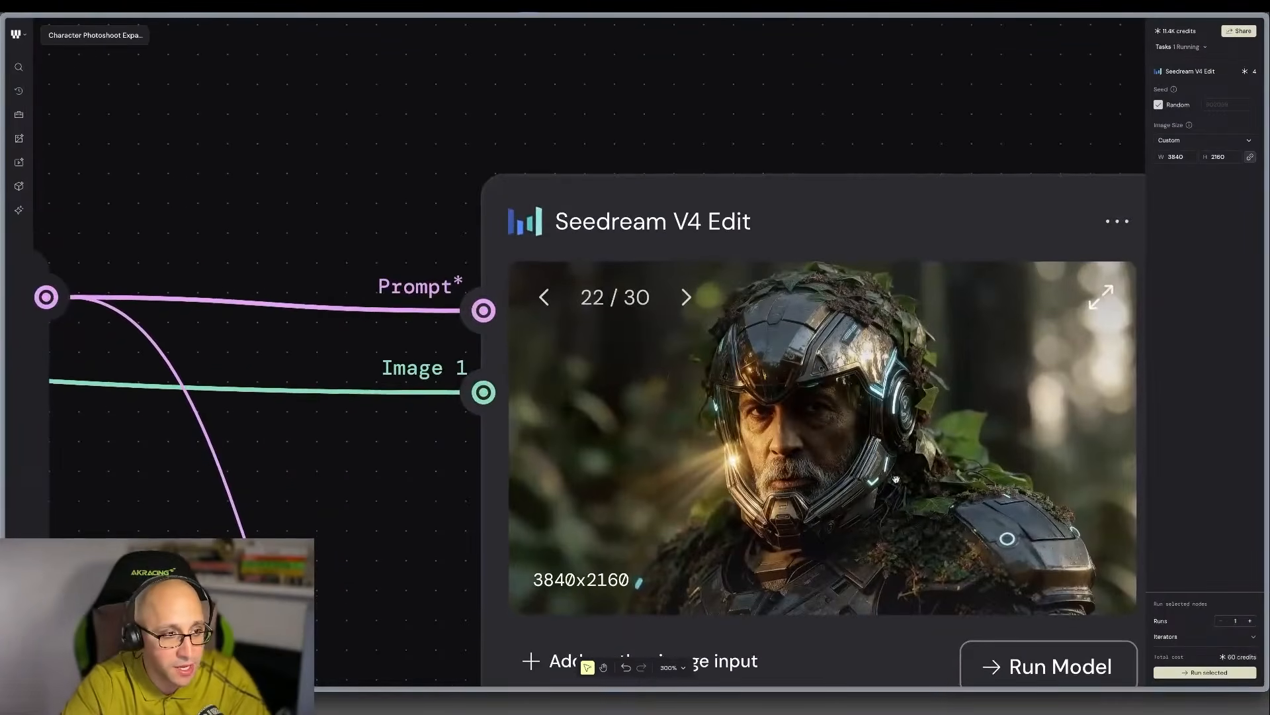
pyautogui.scroll(1, 891, 466)
pyautogui.scroll(-4, 847, 476)
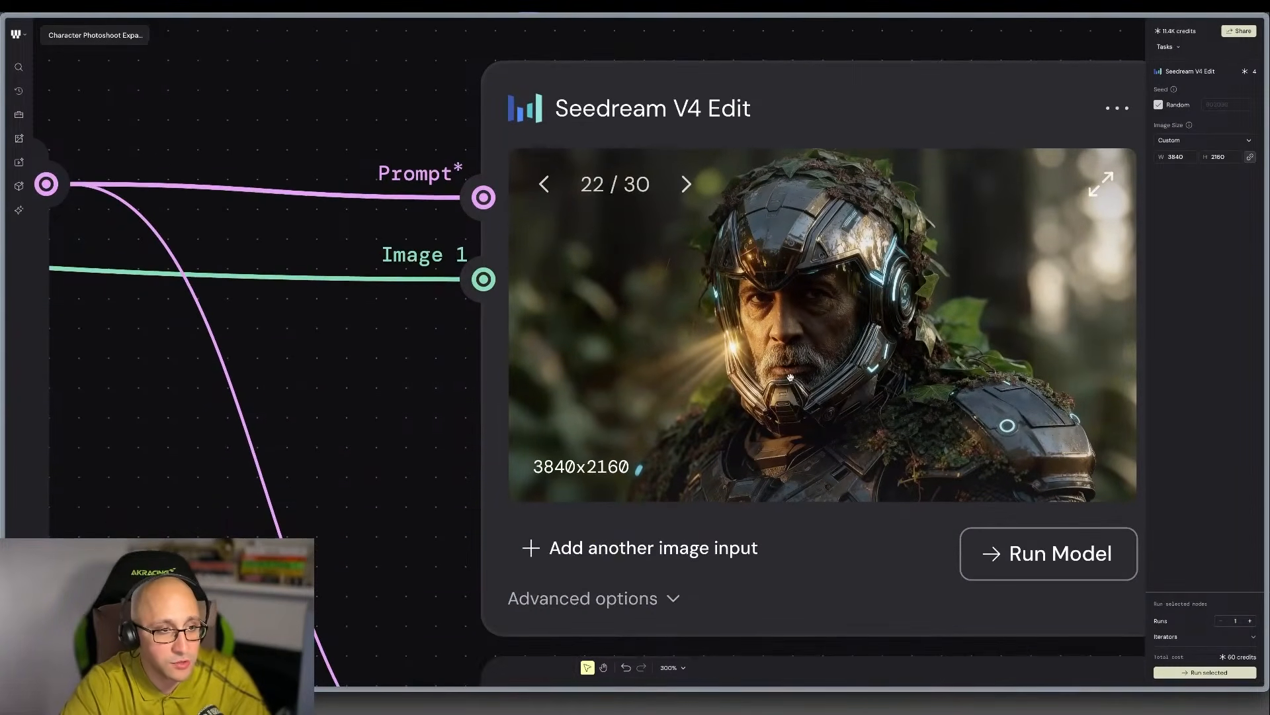
pyautogui.scroll(-1, 833, 382)
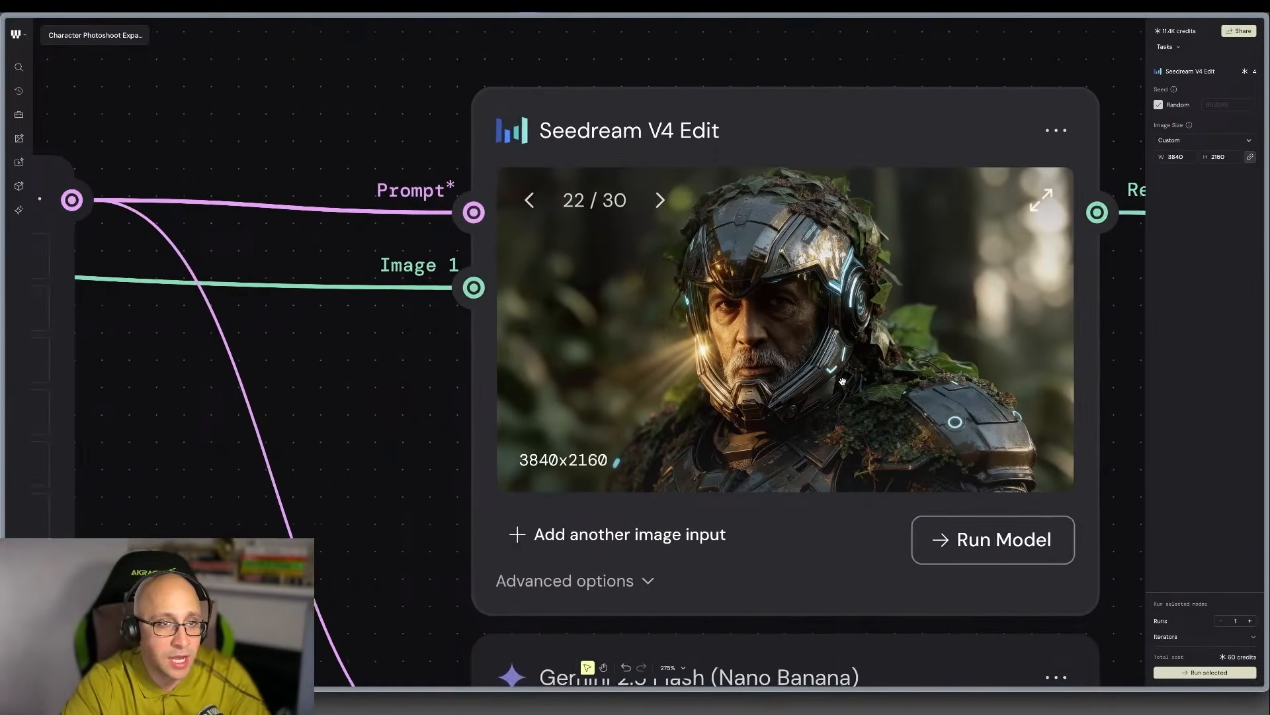
pyautogui.hscroll(4, 993, 379)
pyautogui.scroll(-10, 1067, 374)
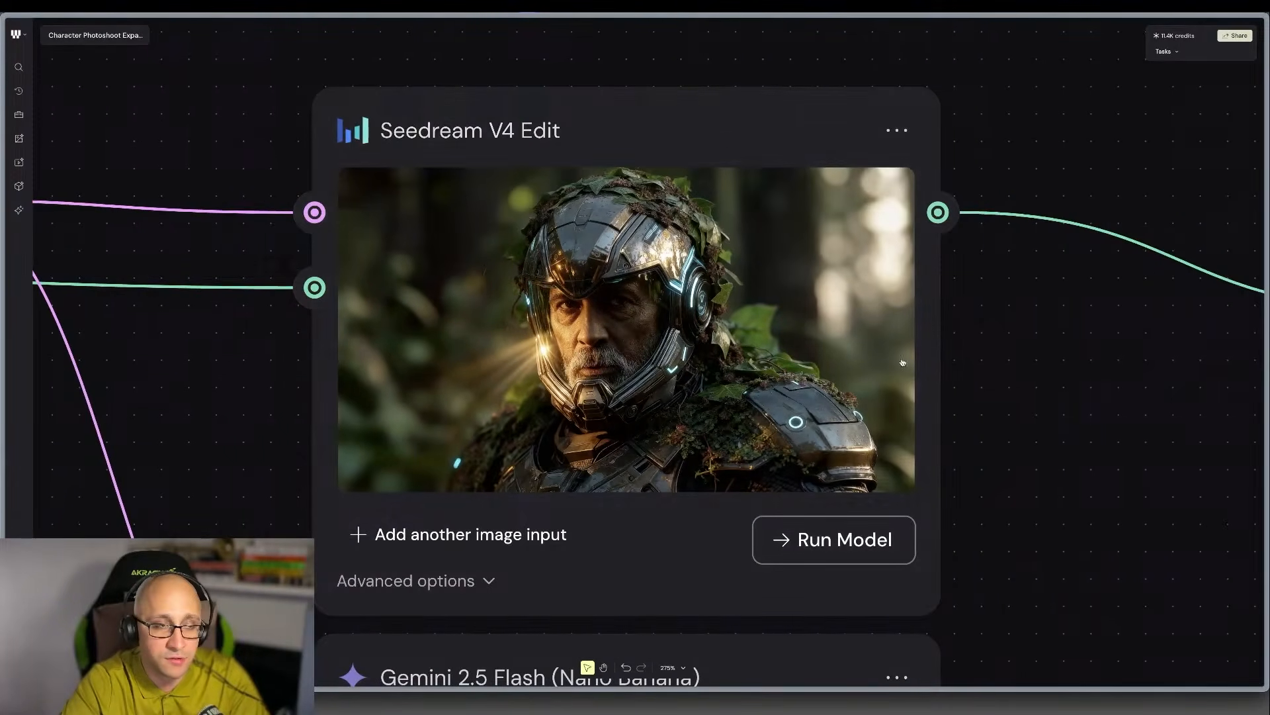
pyautogui.scroll(-5, 896, 361)
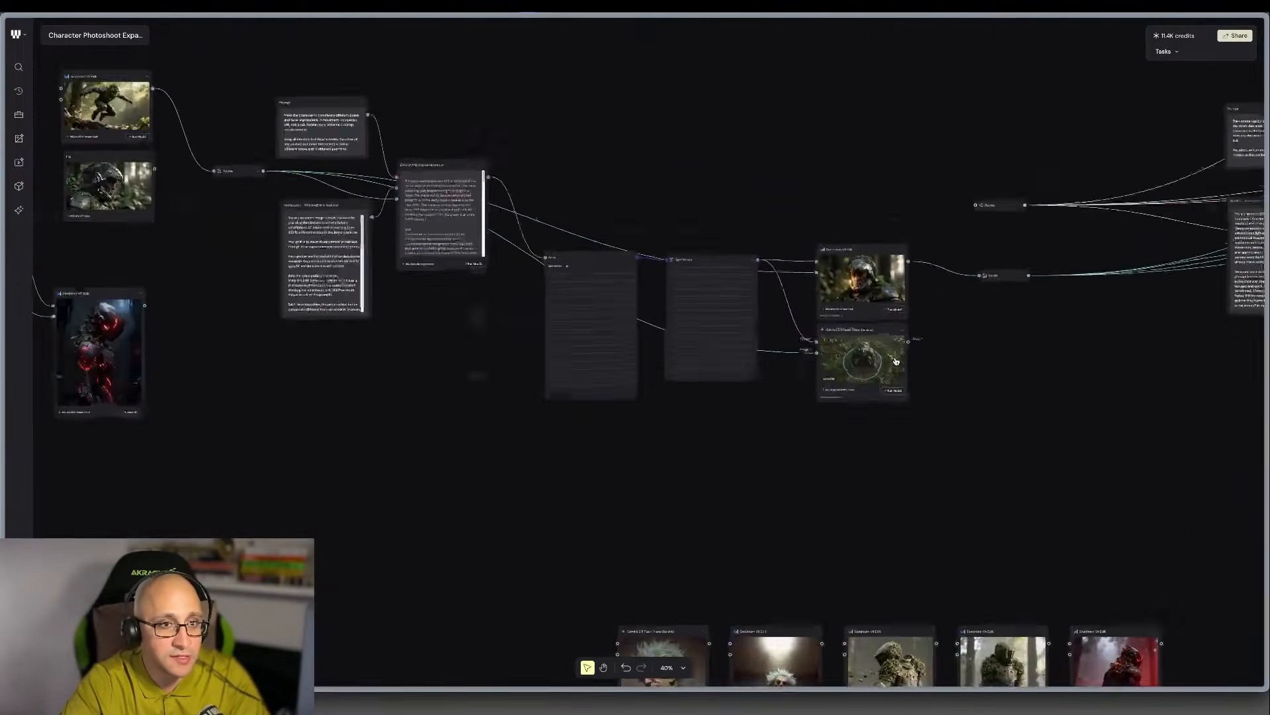
# Move the duplicated Seedream V4 Edit node above the iterator's Seedream node, connecting the iterator result to the upper Router and the duplicate to the lower one.
pyautogui.hscroll(2, 896, 361)
pyautogui.click(97, 166)
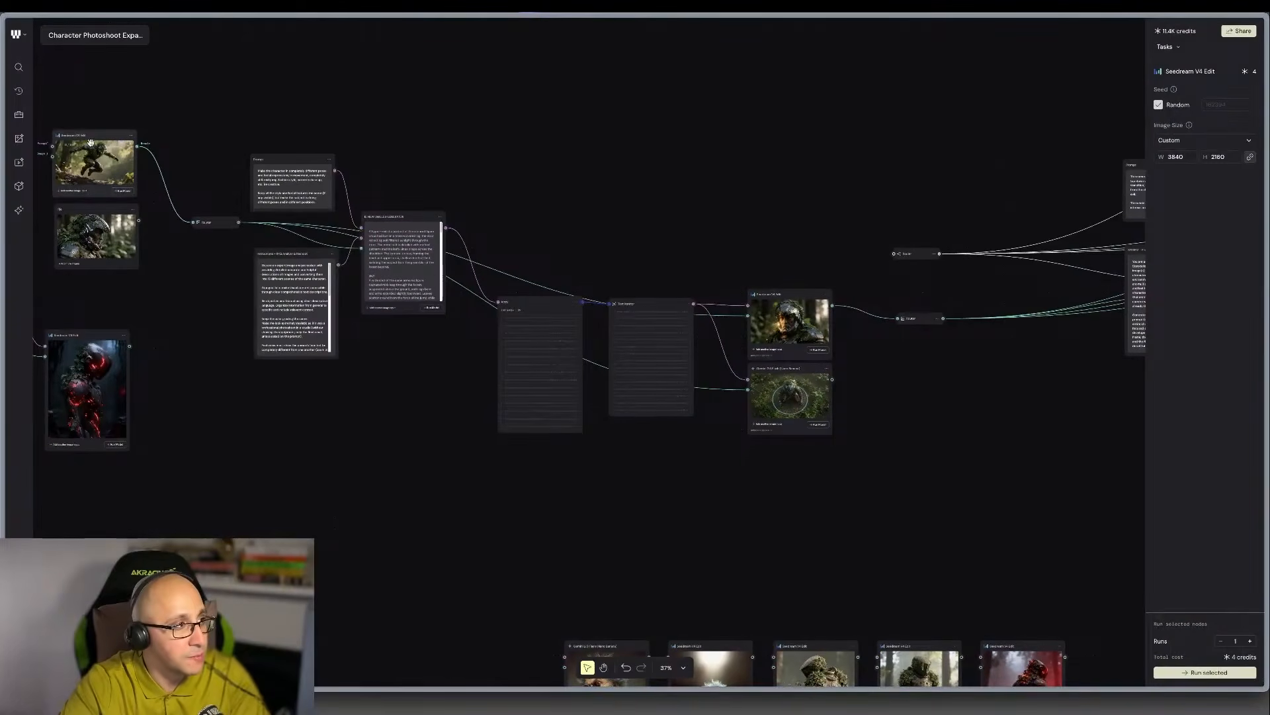
pyautogui.moveTo(90, 142); pyautogui.dragTo(769, 192)
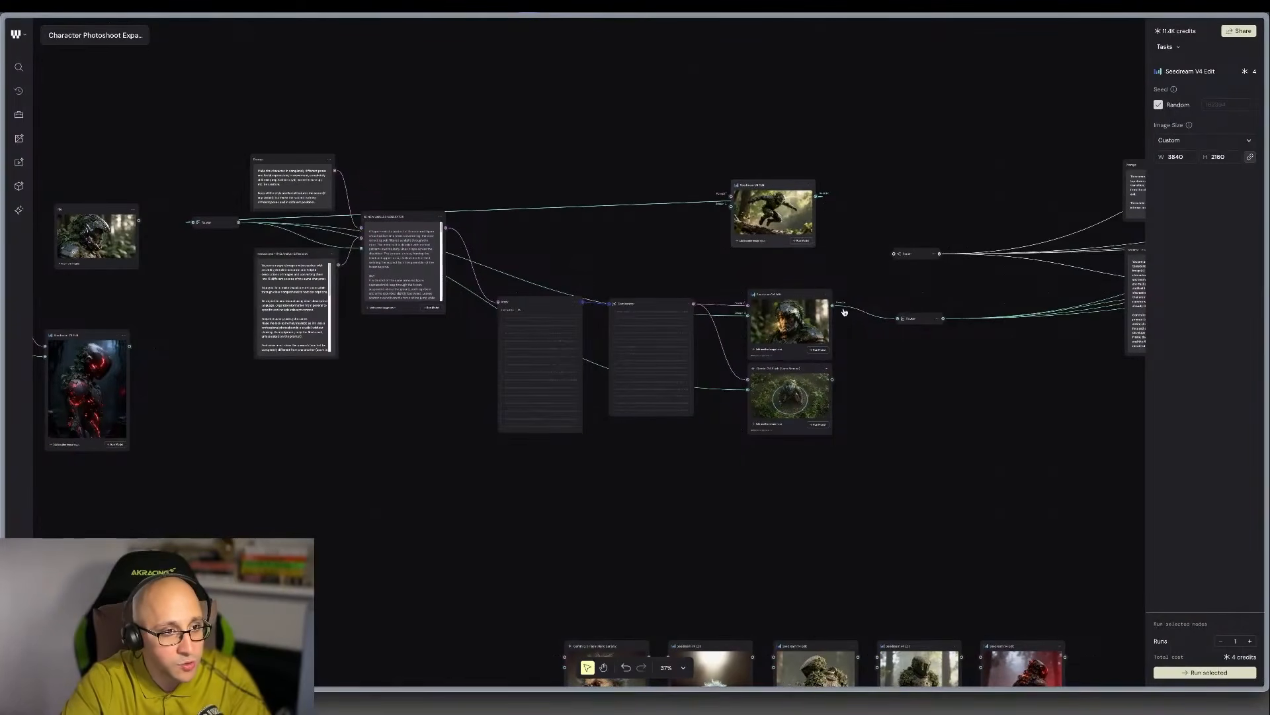
pyautogui.moveTo(833, 305); pyautogui.dragTo(890, 257)
pyautogui.moveTo(816, 197); pyautogui.dragTo(894, 324)
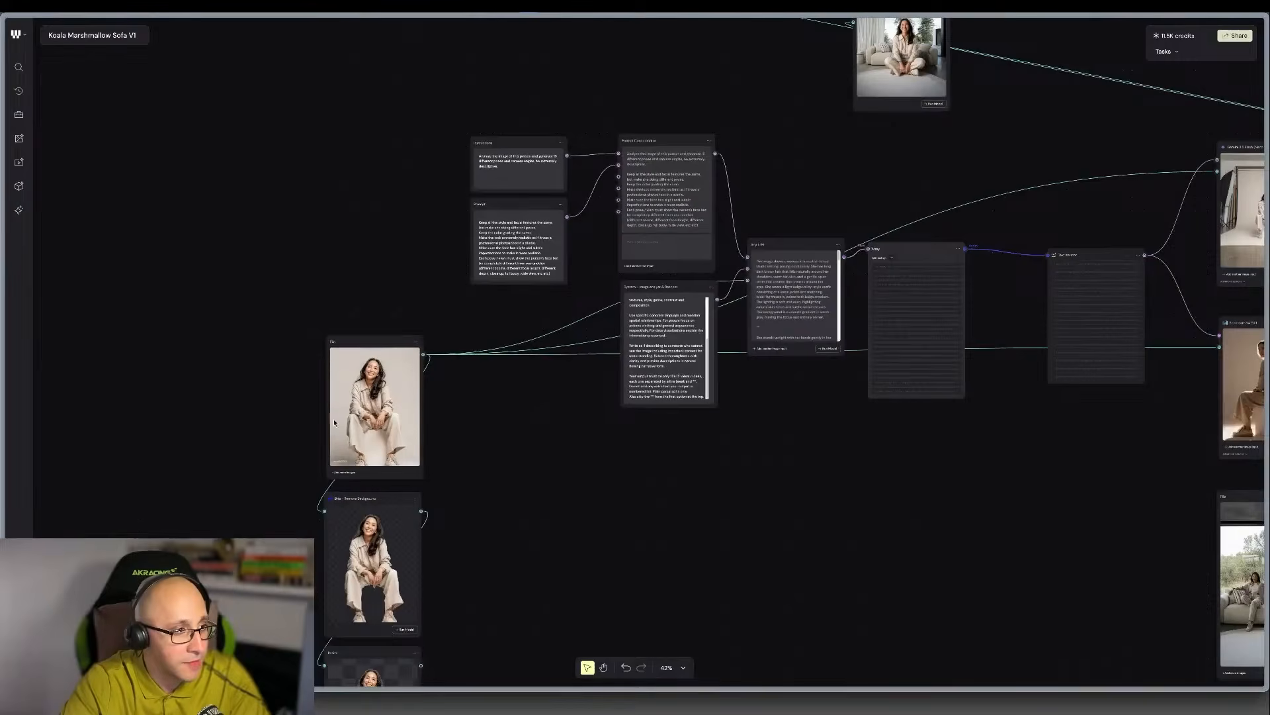
# Locate the Text Iterator's Seedream V4 Edit node in the Koala Marshmallow Sofa V1 workflow and open its result 43 full screen.
pyautogui.scroll(2, 364, 393)
pyautogui.hscroll(-1, 364, 393)
pyautogui.scroll(-5, 494, 414)
pyautogui.hscroll(12, 519, 417)
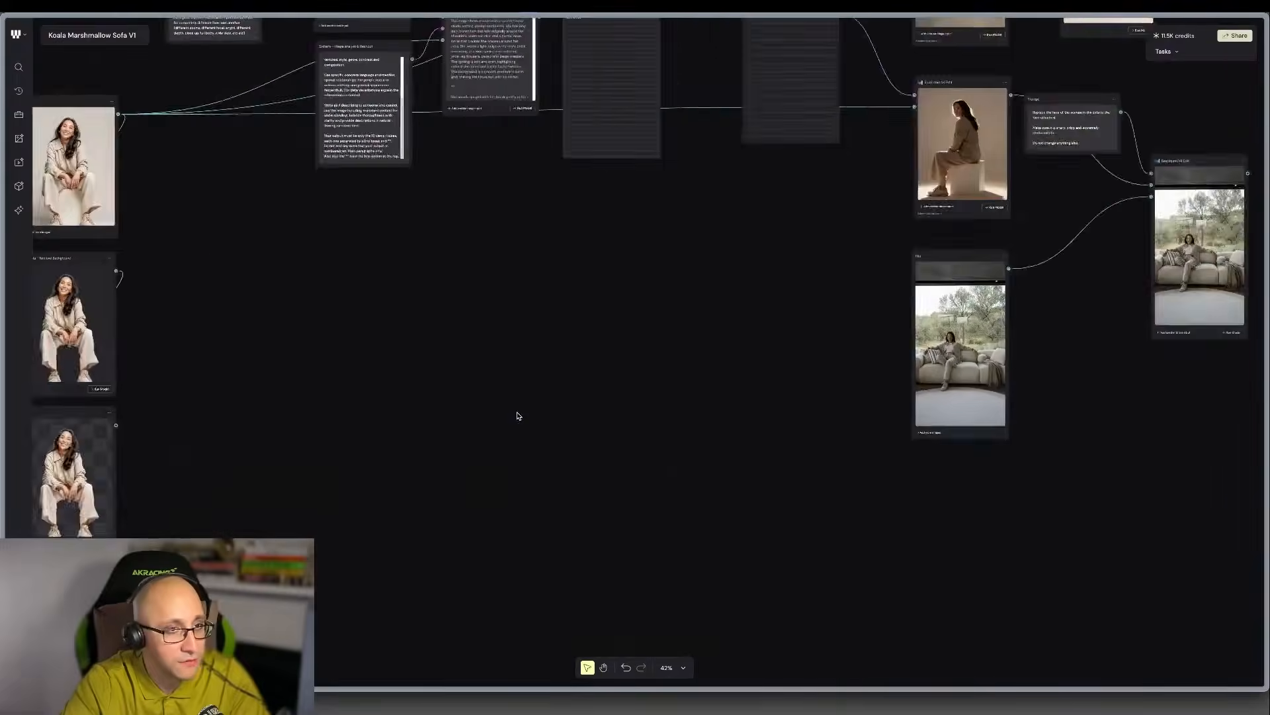
pyautogui.scroll(3, 516, 369)
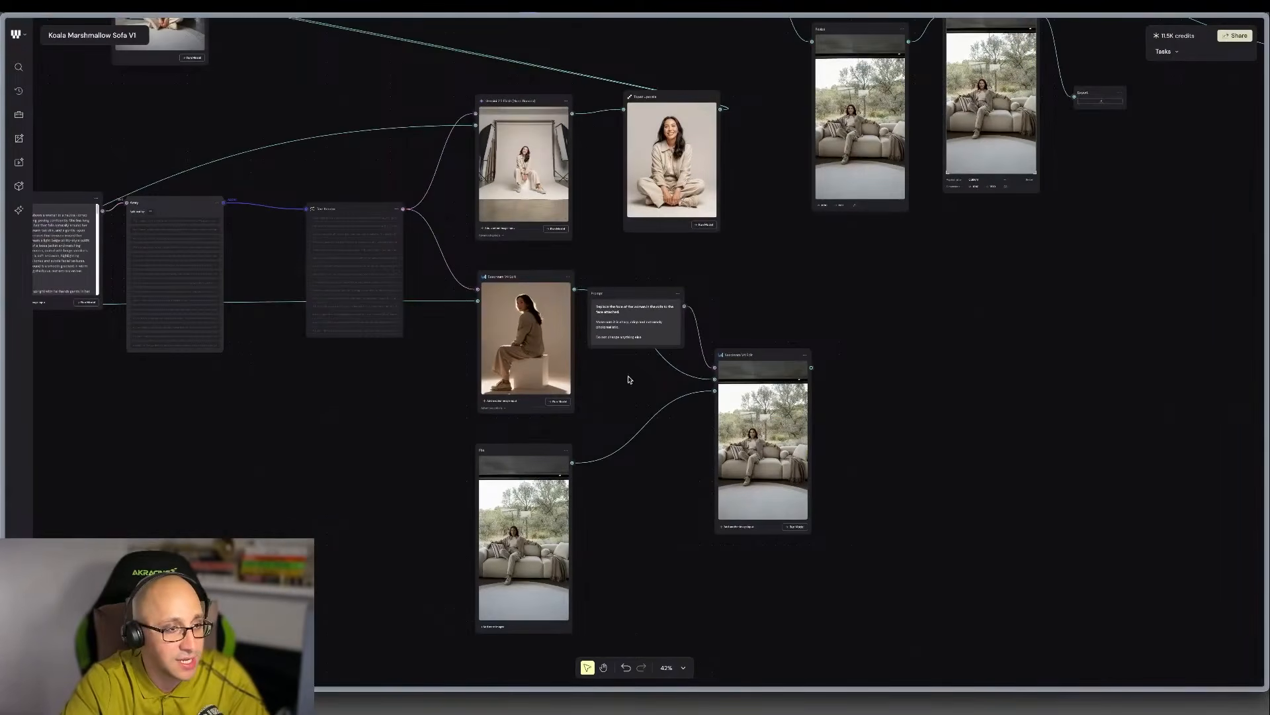
pyautogui.scroll(8, 629, 379)
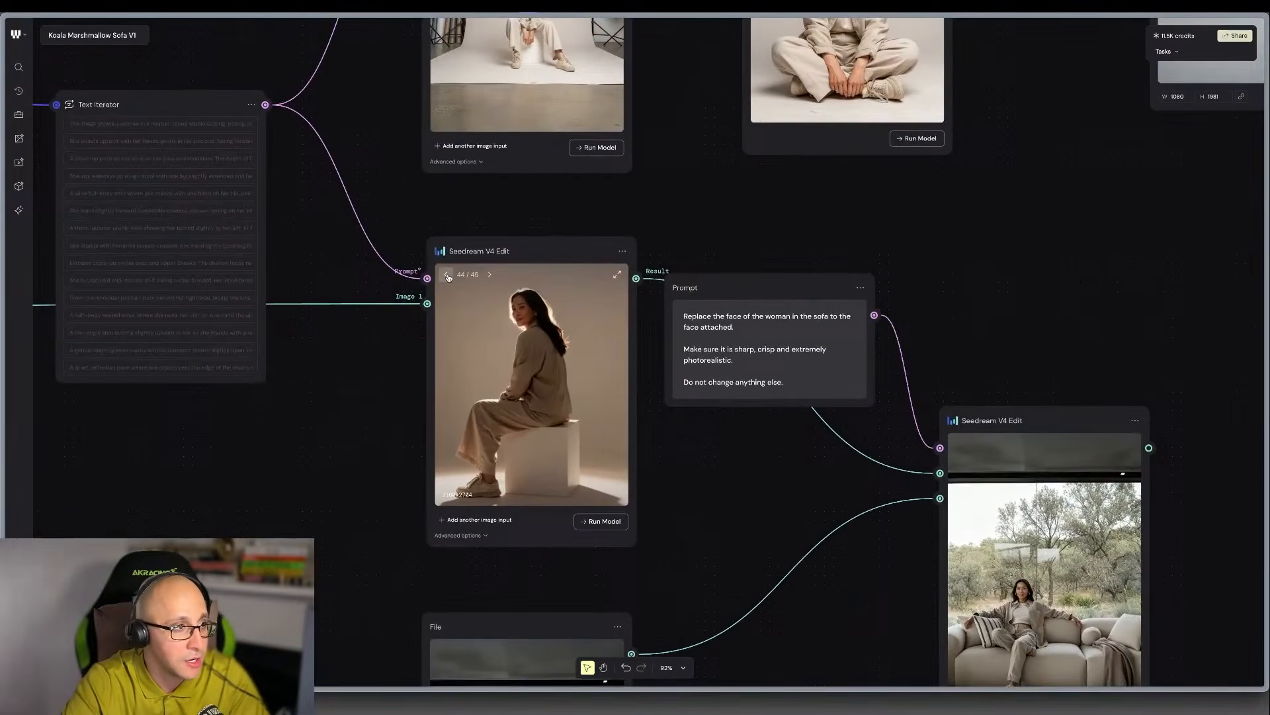
pyautogui.click(448, 277)
pyautogui.click(620, 282)
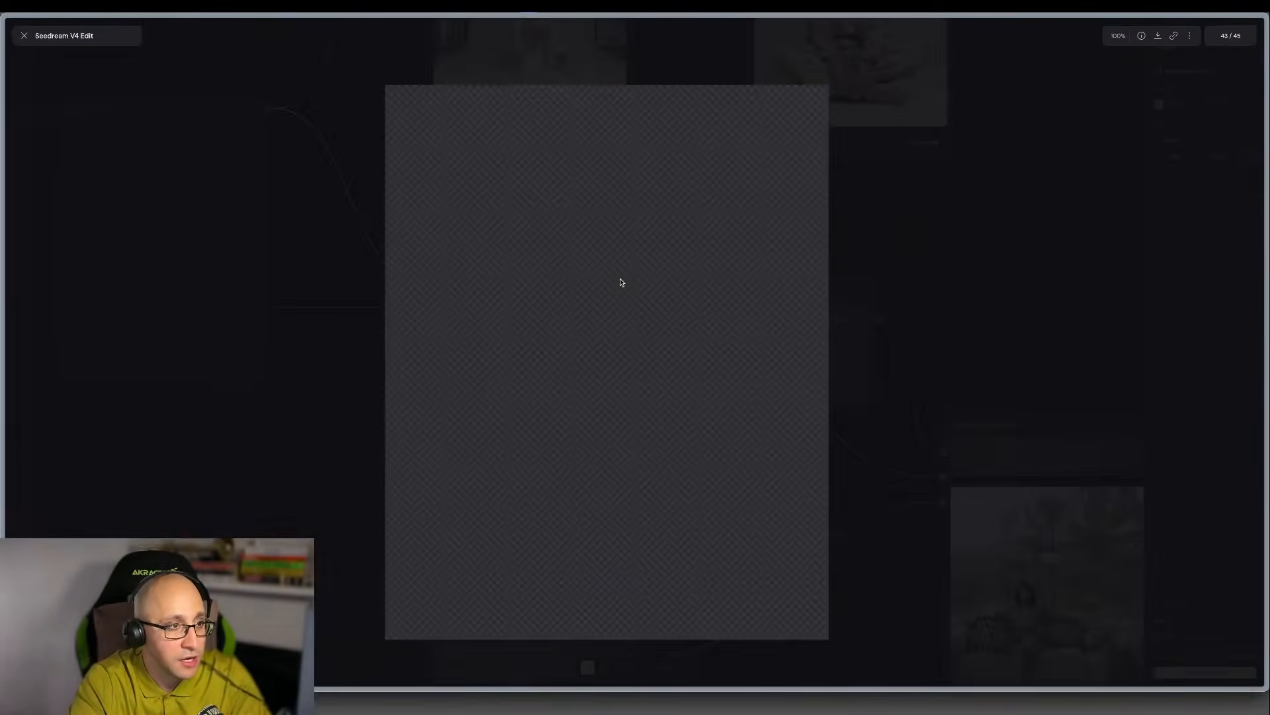
# Browse the woman's studio images backwards from result 43 to result 32, and return to the workflow.
pyautogui.press('Left')
pyautogui.press('Left')
pyautogui.press('Left')
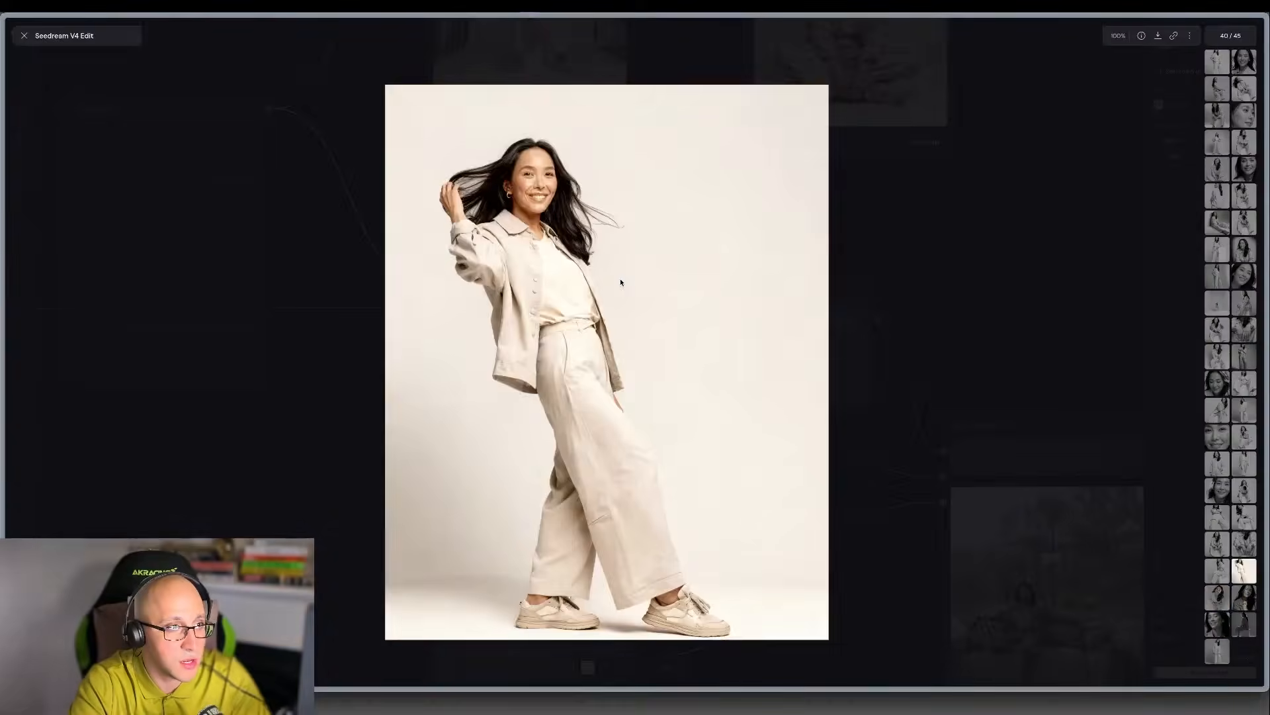
pyautogui.press('Left')
pyautogui.press('Left')
pyautogui.press('Left')
pyautogui.press('Left')
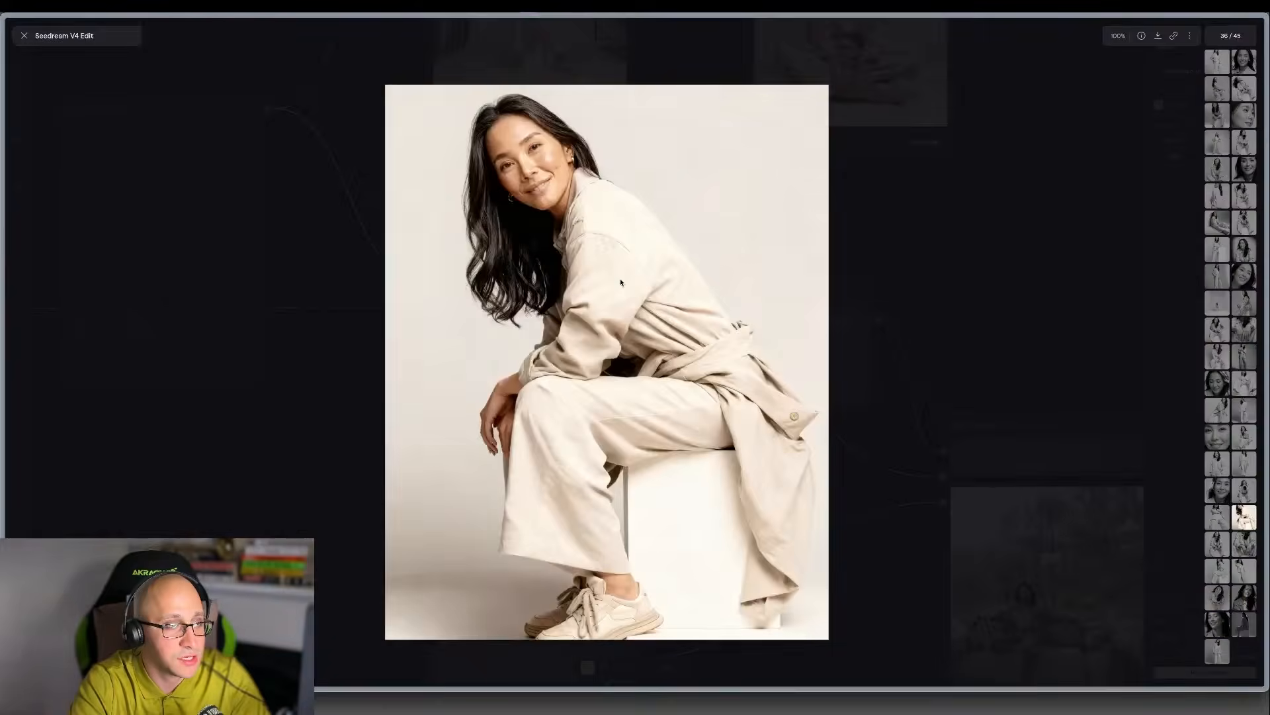
pyautogui.press('Left')
pyautogui.press('Left')
pyautogui.press('Left')
pyautogui.press('Left')
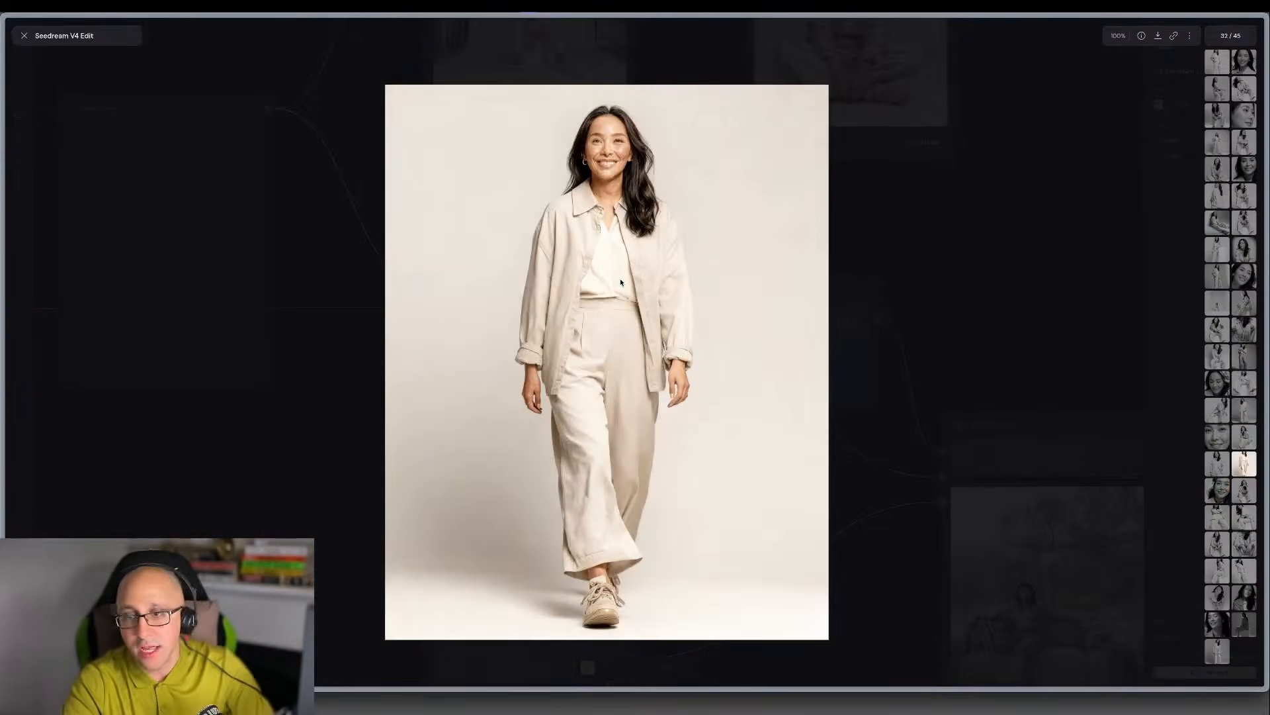
pyautogui.press('Escape')
# Examine the Any LLM pose descriptions and follow them through the Array and Text Iterator to the Seedream V4 Edit node.
pyautogui.scroll(-3, 620, 302)
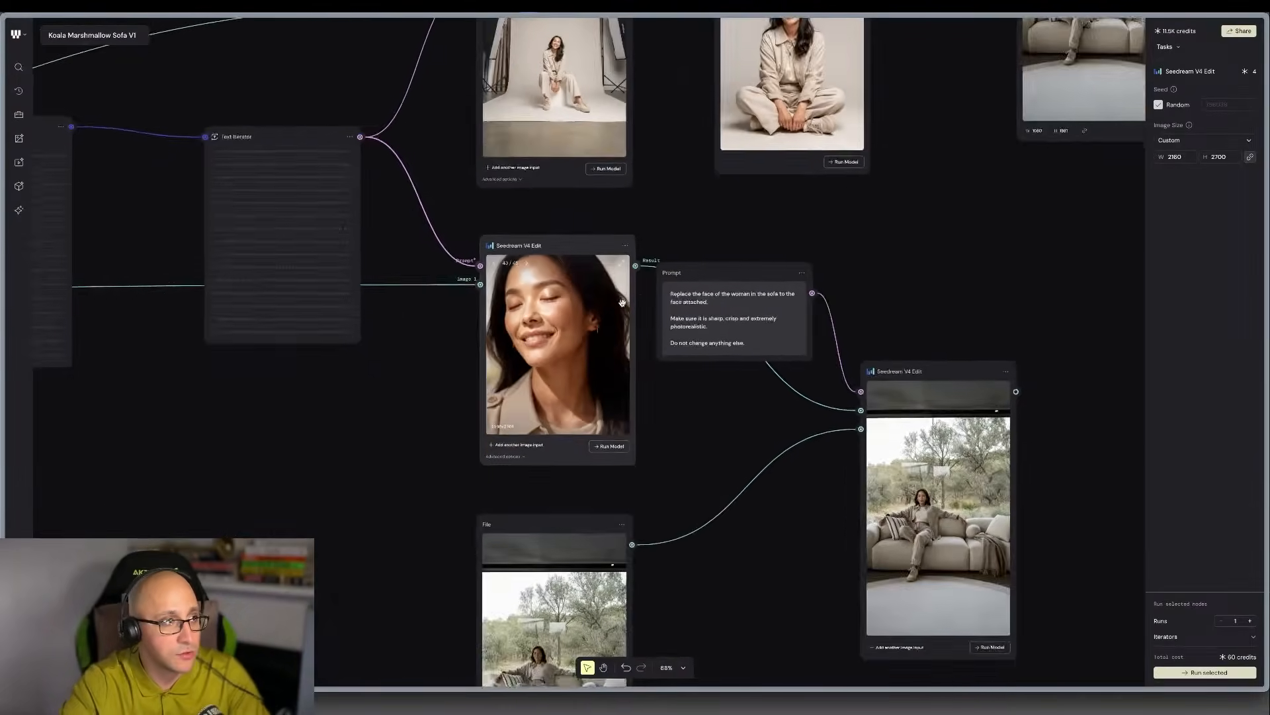
pyautogui.hscroll(-6, 620, 302)
pyautogui.hscroll(-1, 621, 306)
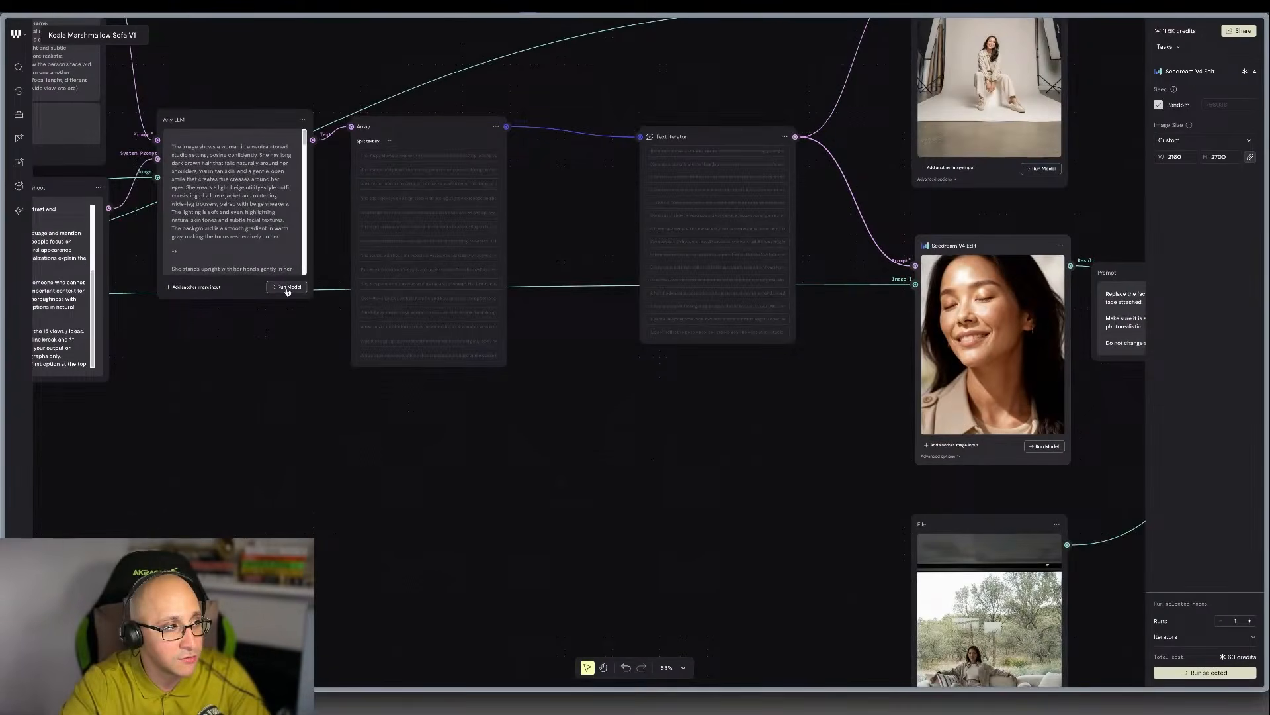
pyautogui.hscroll(-2, 287, 292)
pyautogui.scroll(2, 331, 324)
pyautogui.scroll(5, 379, 357)
pyautogui.scroll(2, 383, 361)
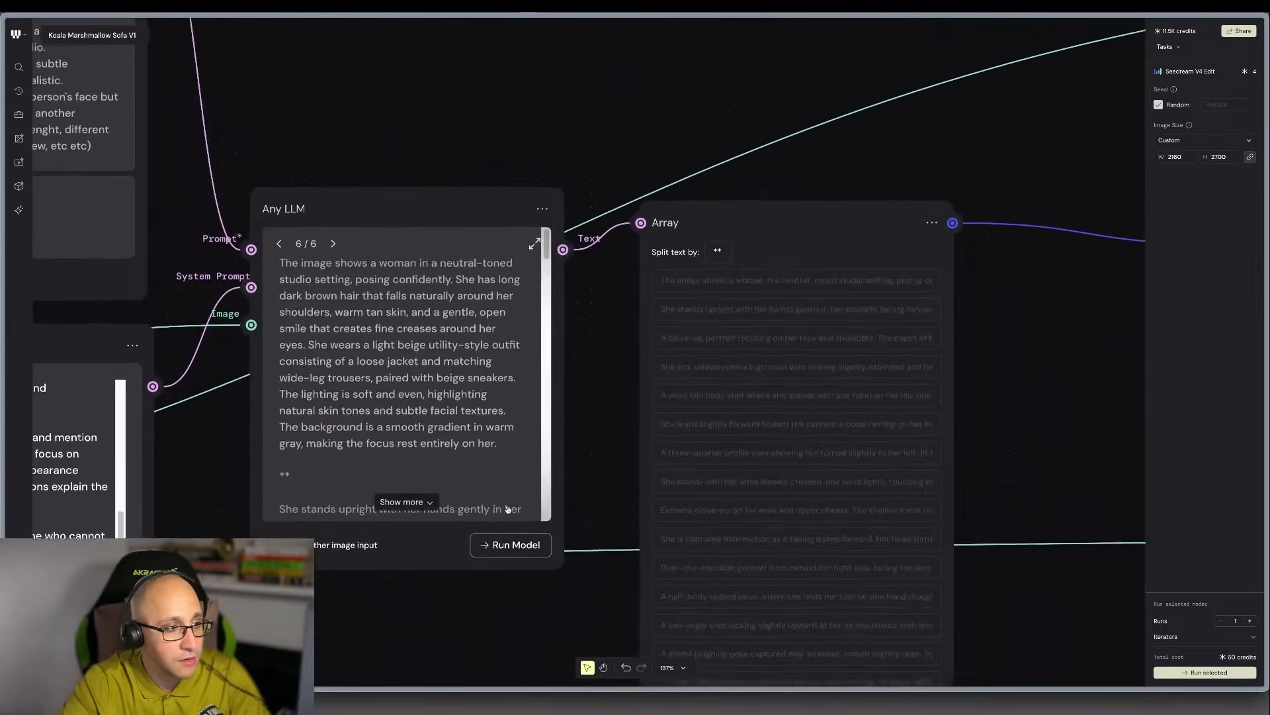
pyautogui.scroll(-3, 477, 503)
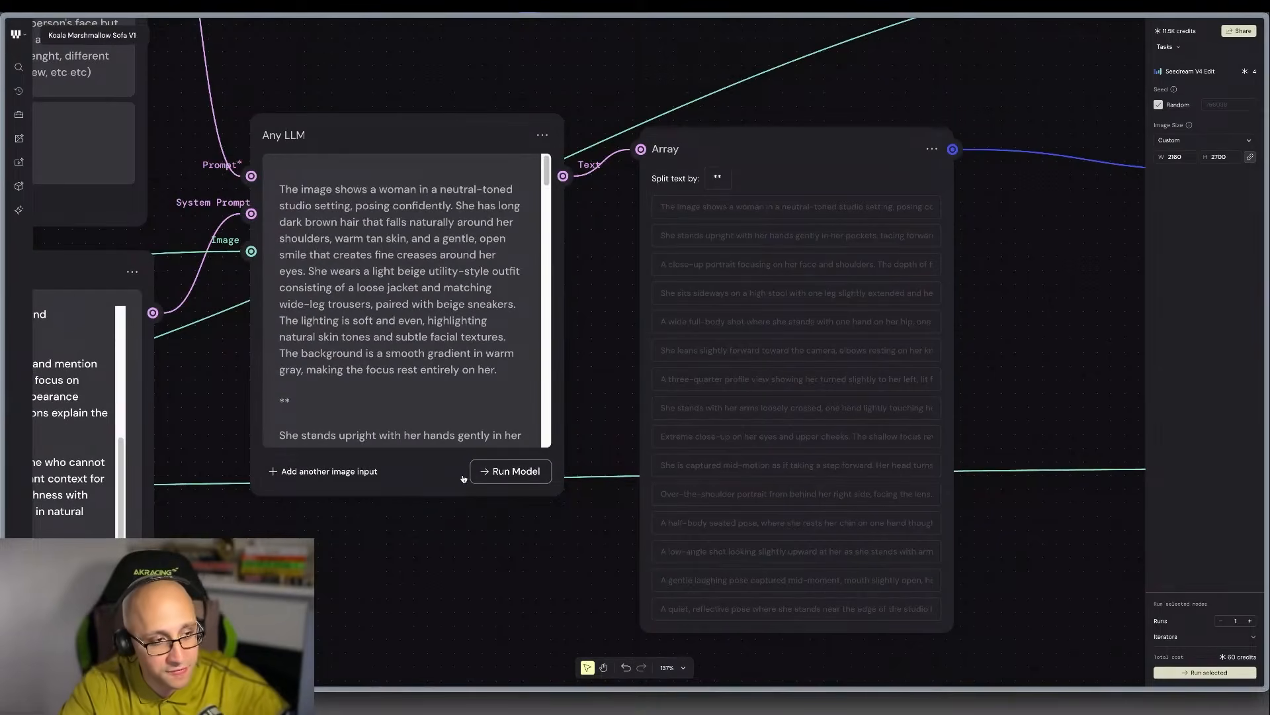
pyautogui.hscroll(5, 505, 478)
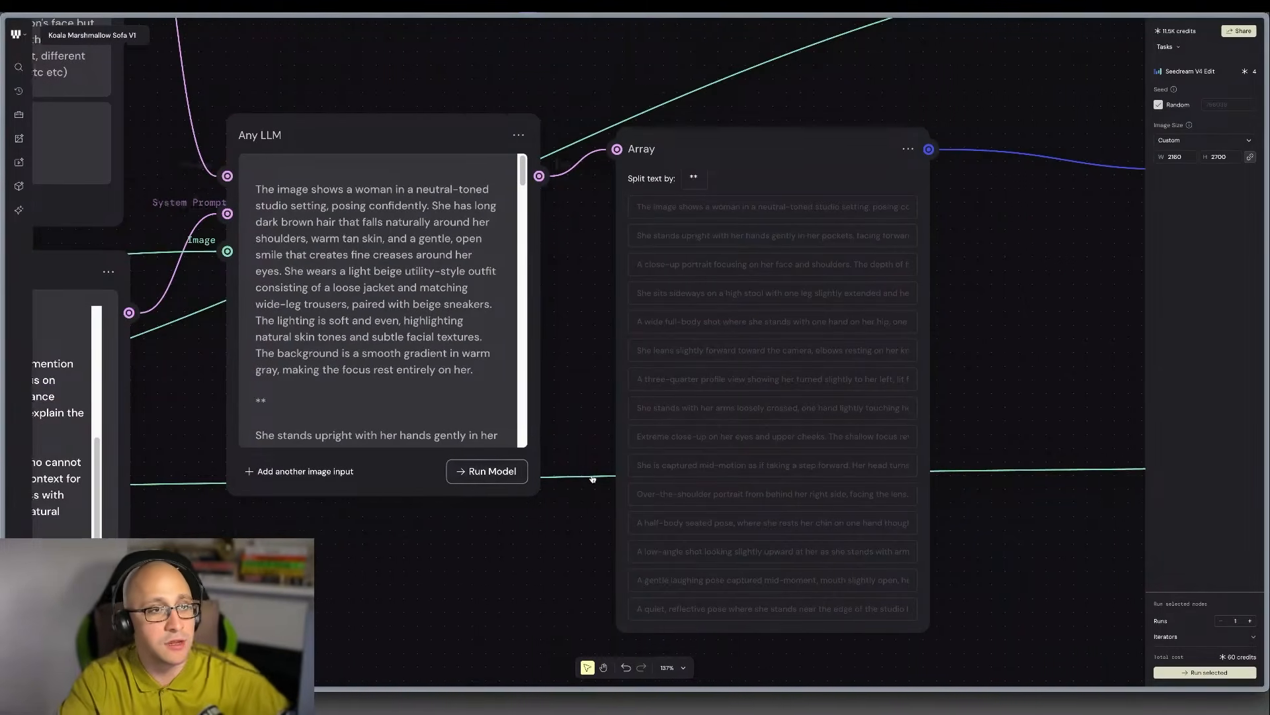
pyautogui.hscroll(8, 583, 476)
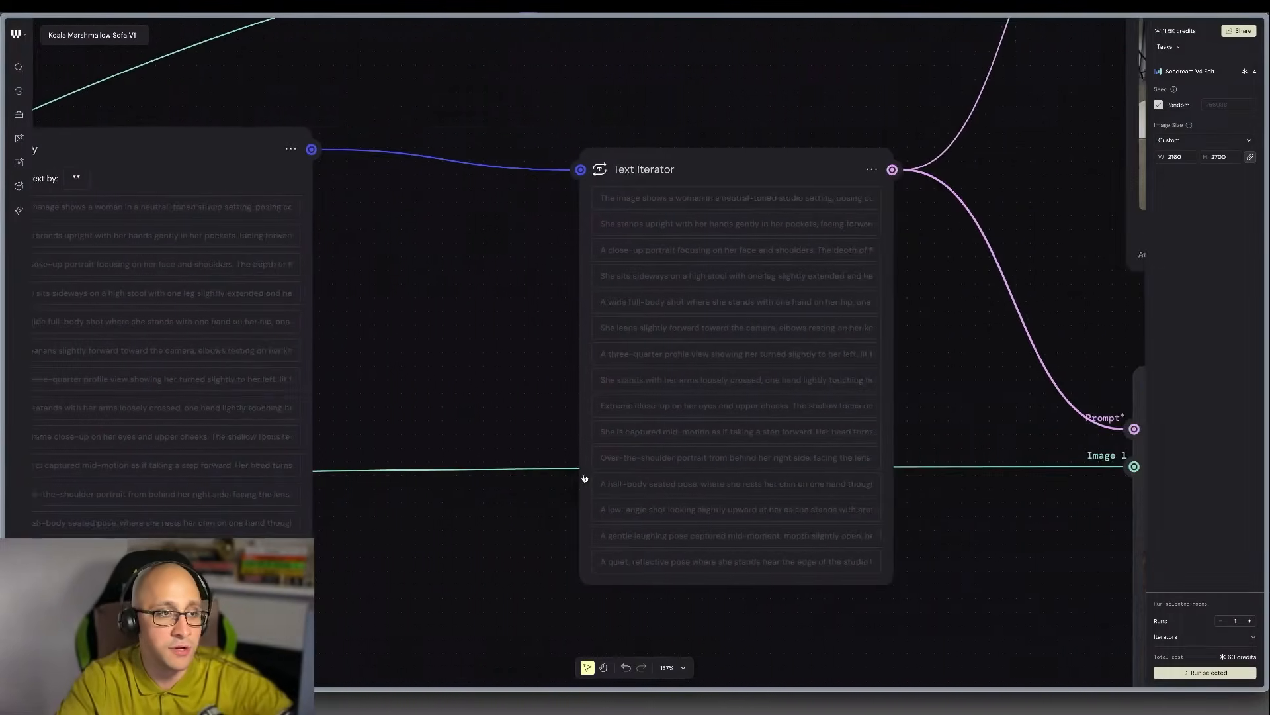
pyautogui.hscroll(4, 598, 480)
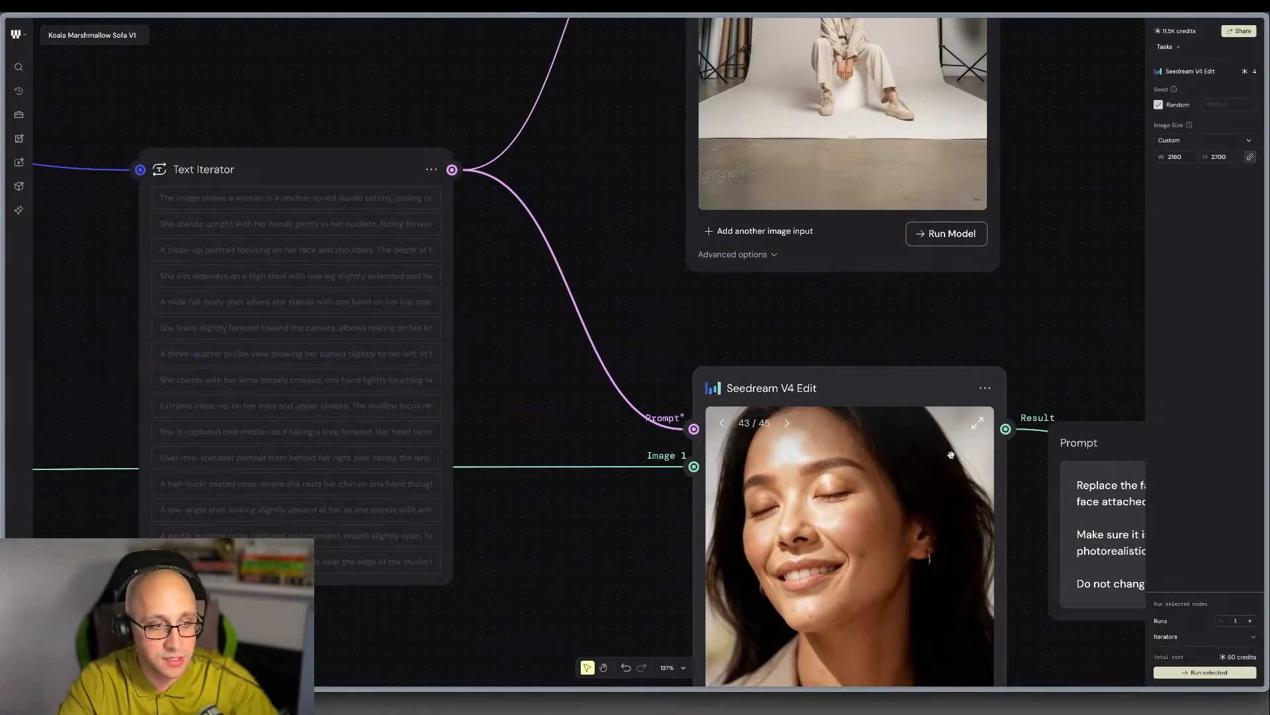
# Review the Seedream V4 Edit photoshoot results full screen from image 43 back to image 30, and close the viewer.
pyautogui.click(978, 424)
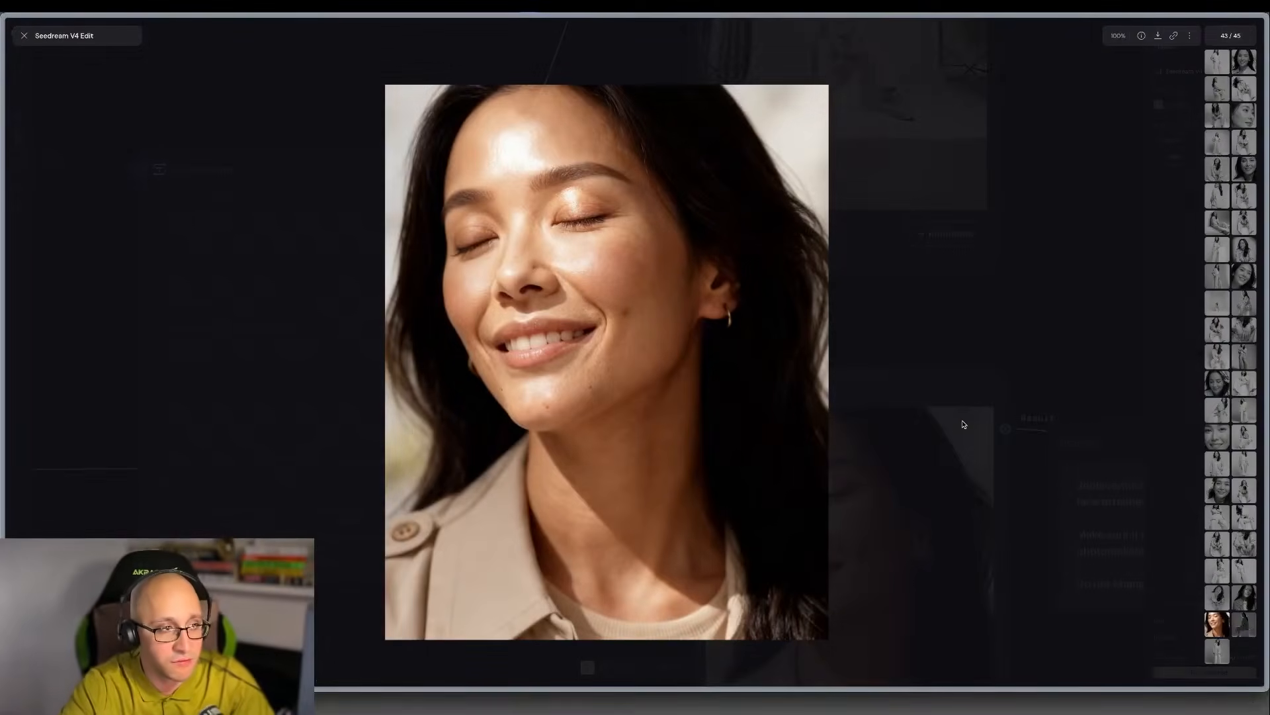
pyautogui.press('Left')
pyautogui.press('Left')
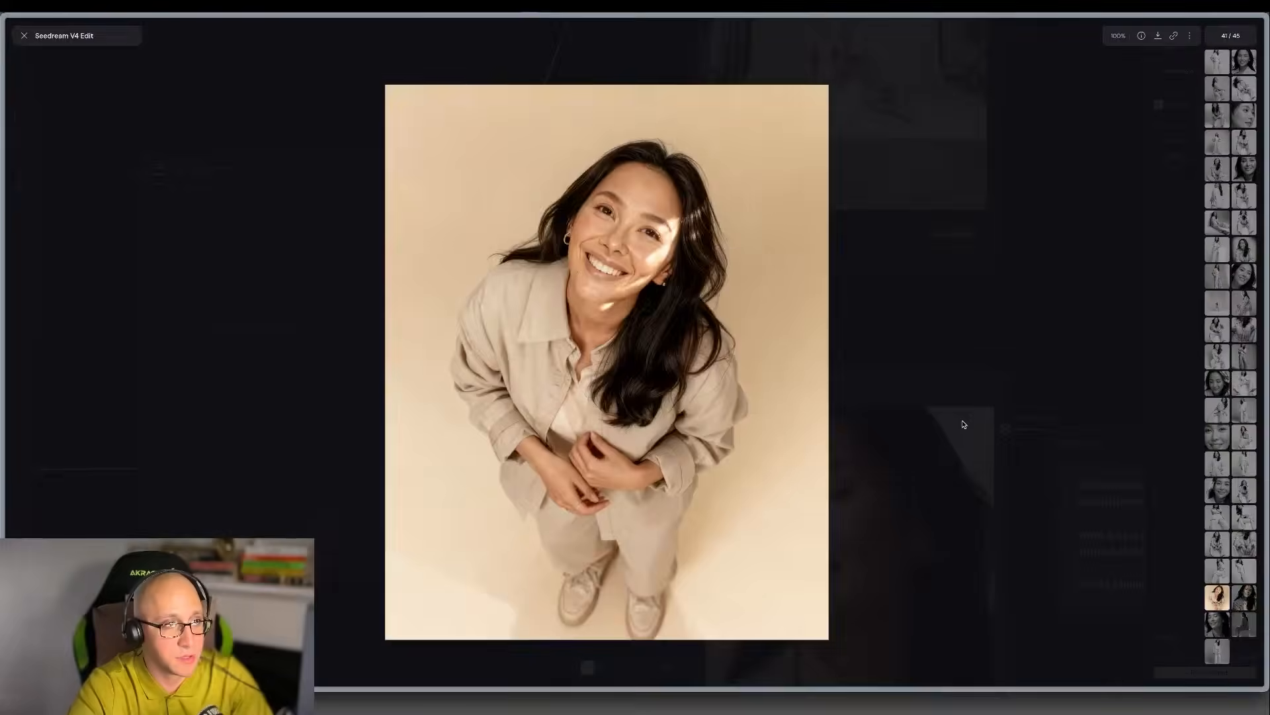
pyautogui.press('Right')
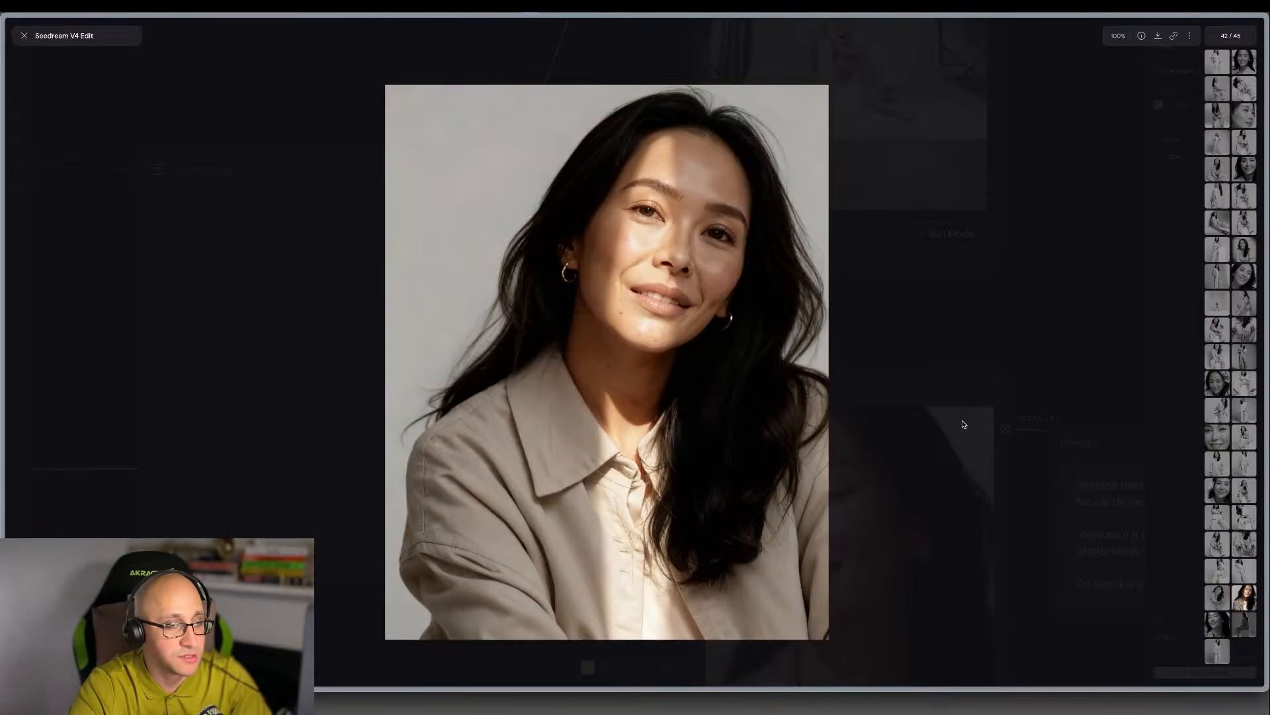
pyautogui.press('Left')
pyautogui.press('Left')
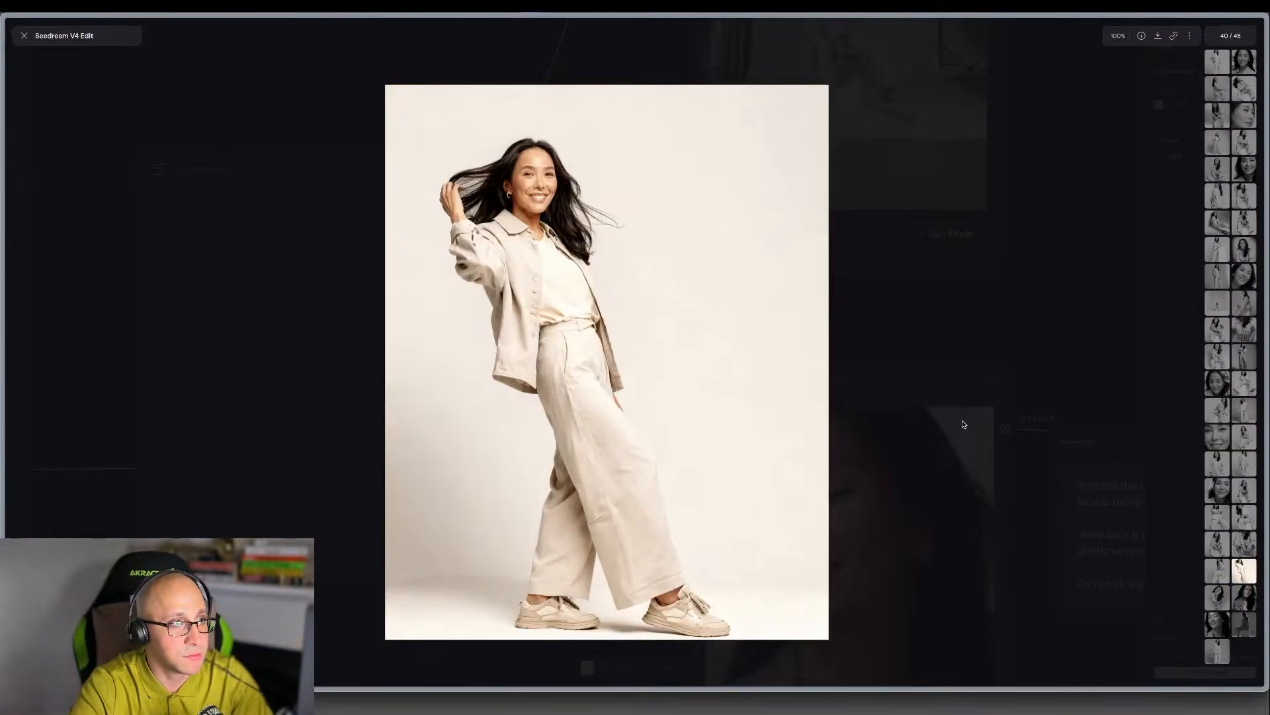
pyautogui.press('Left')
pyautogui.press('Left')
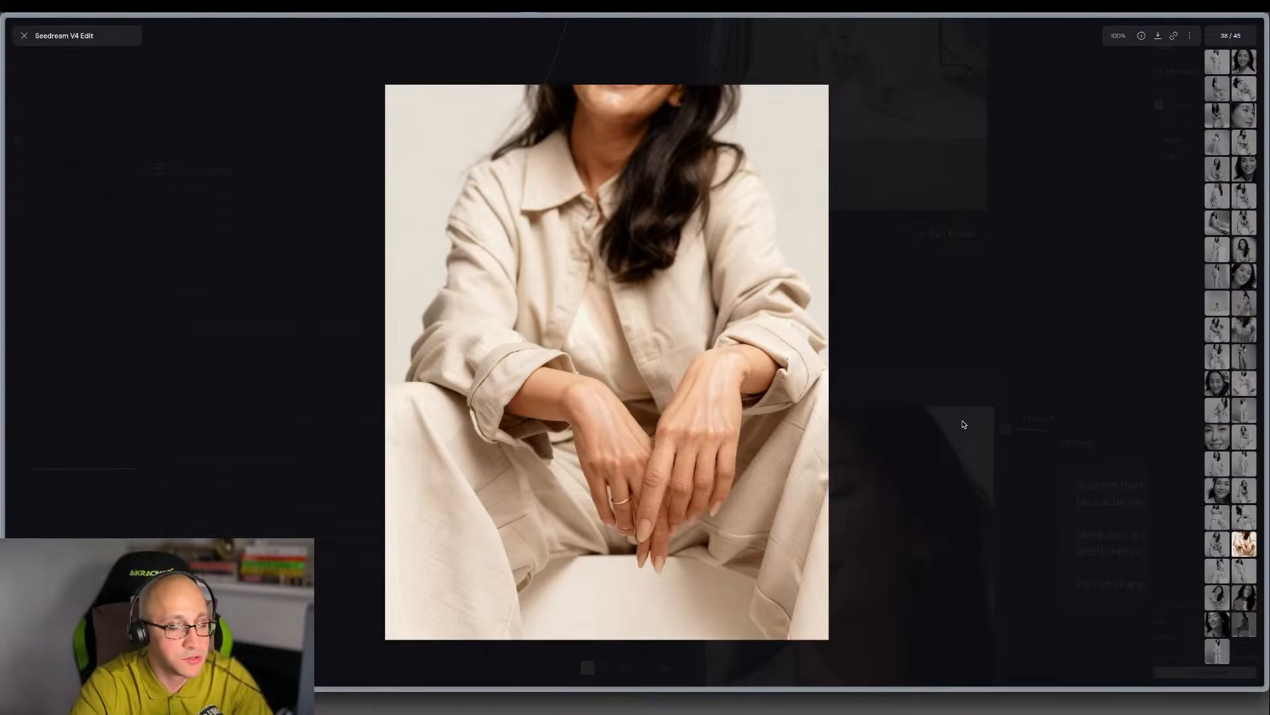
pyautogui.press('Left')
pyautogui.press('Left')
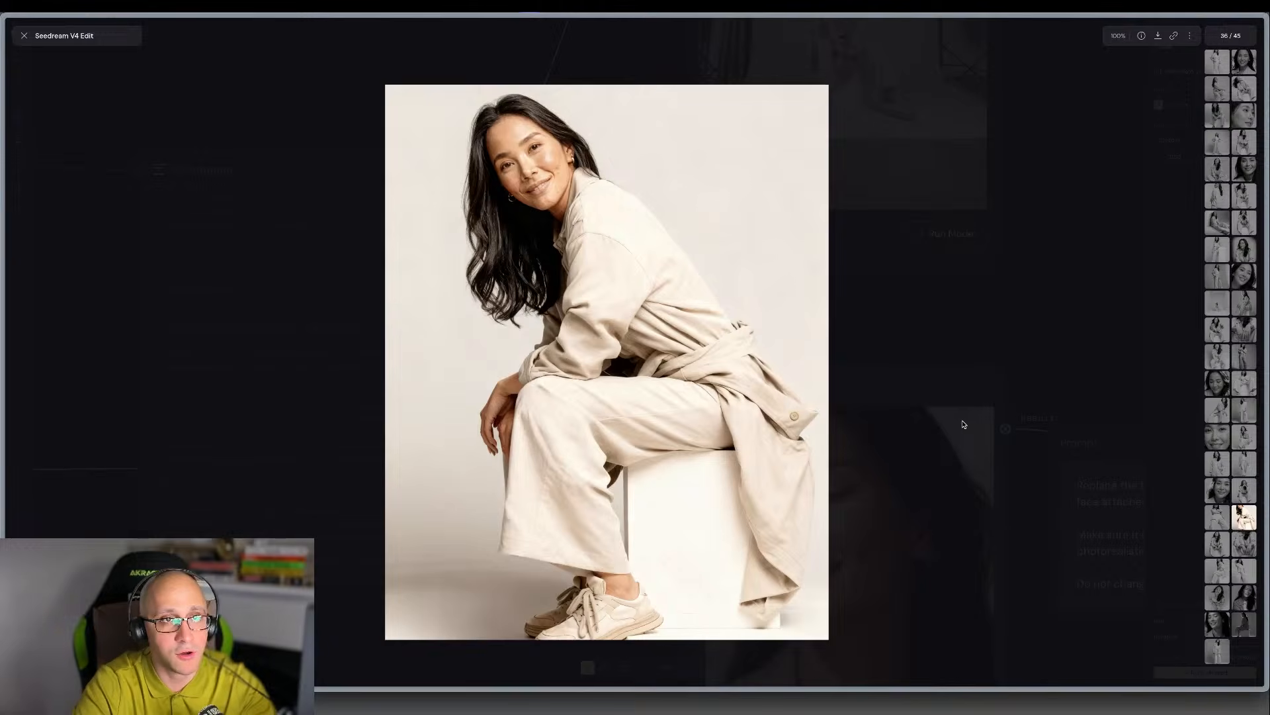
pyautogui.press('Left')
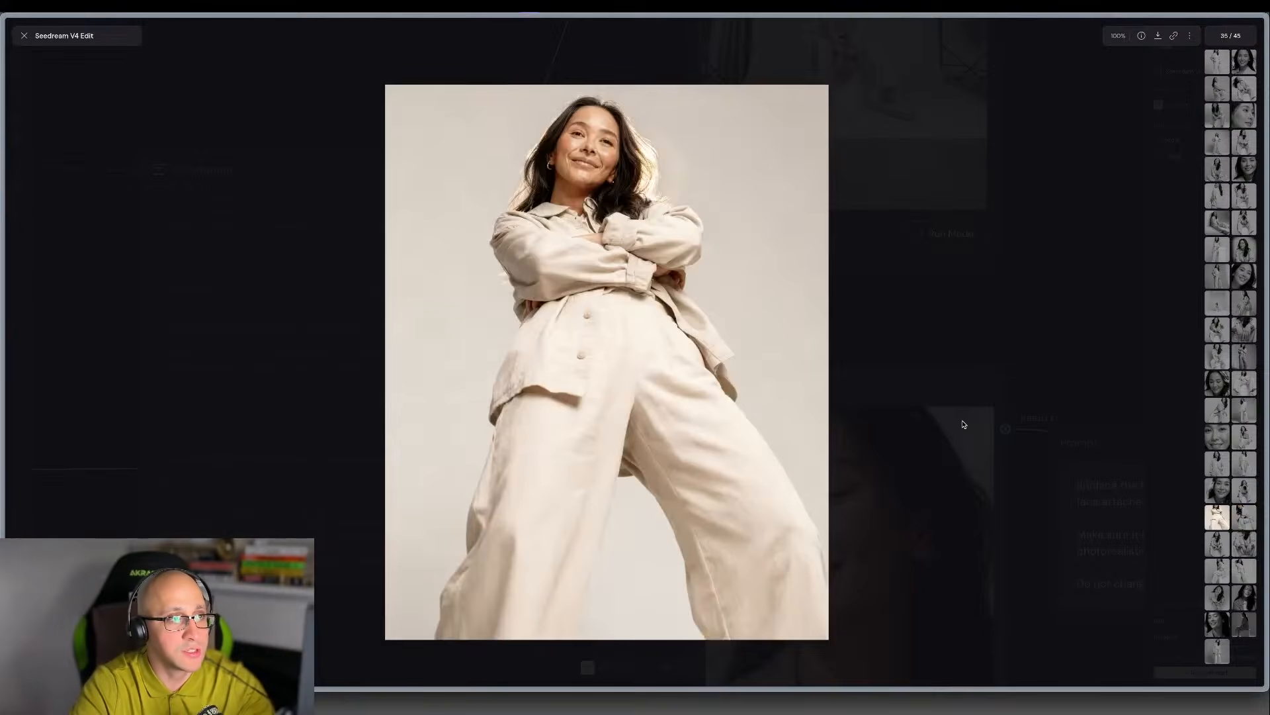
pyautogui.press('Left')
pyautogui.press('Left')
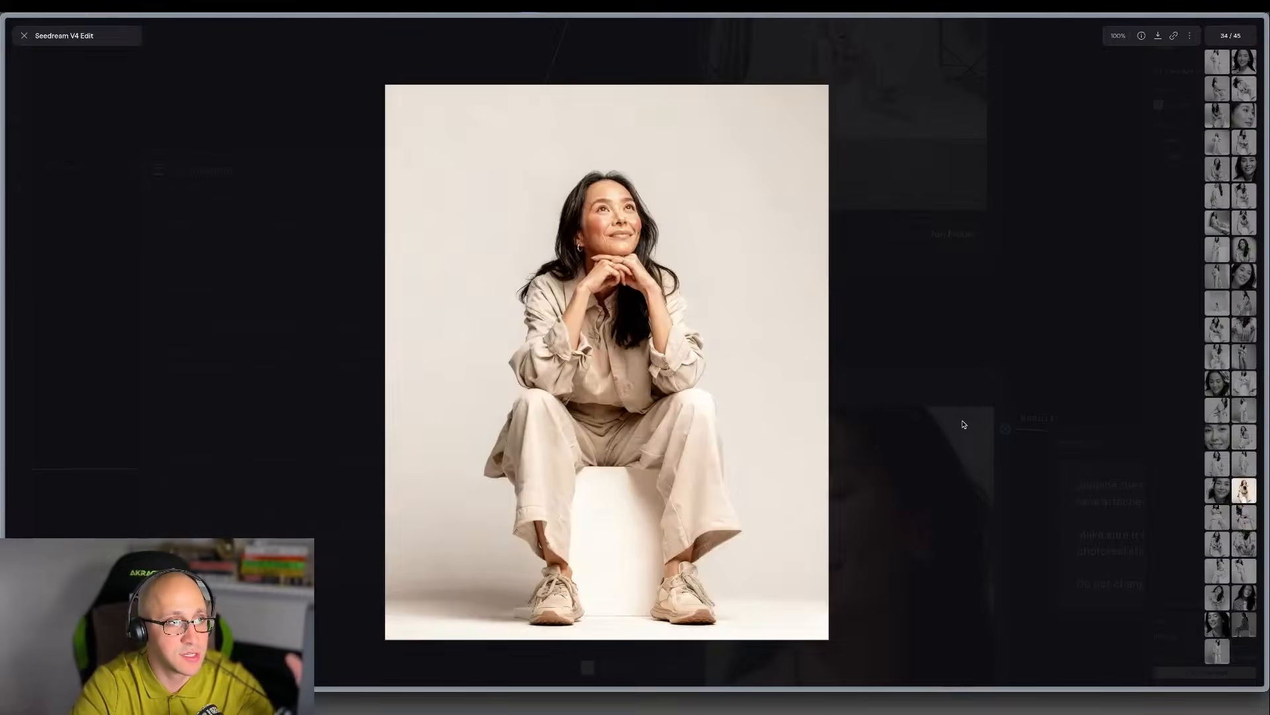
pyautogui.press('Left')
pyautogui.press('Right')
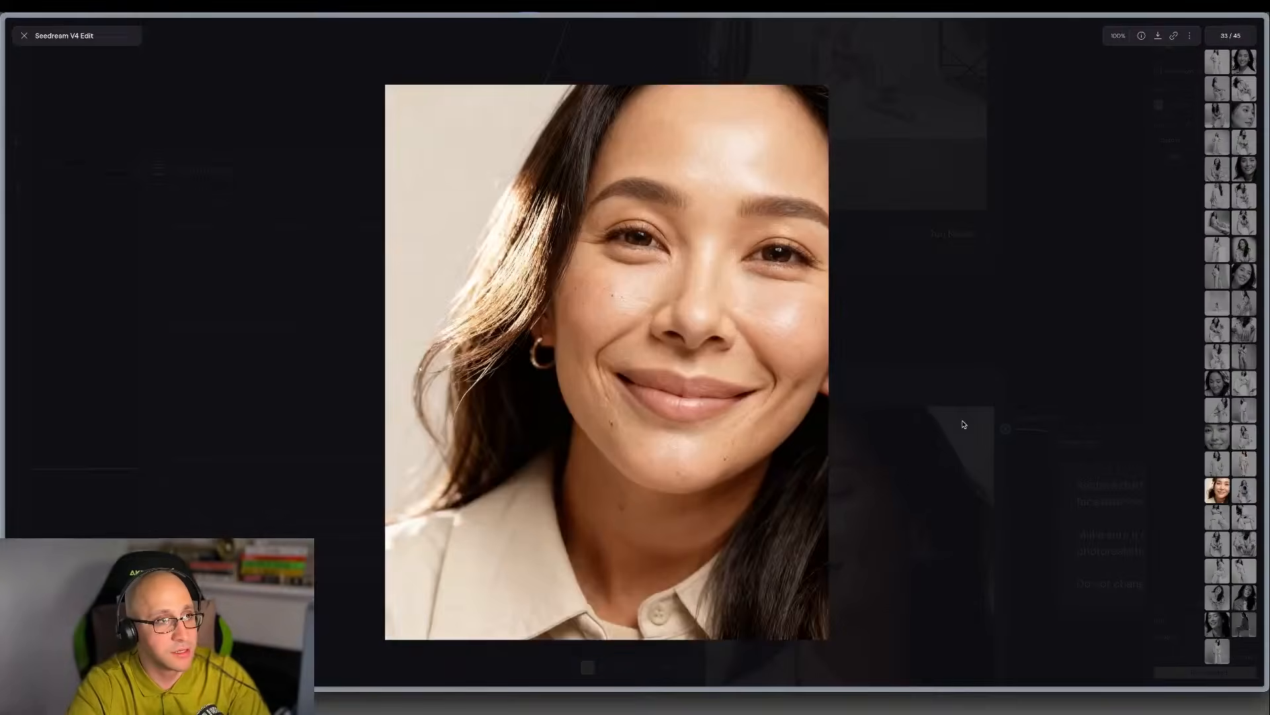
pyautogui.press('Left')
pyautogui.press('Left')
pyautogui.press('Left')
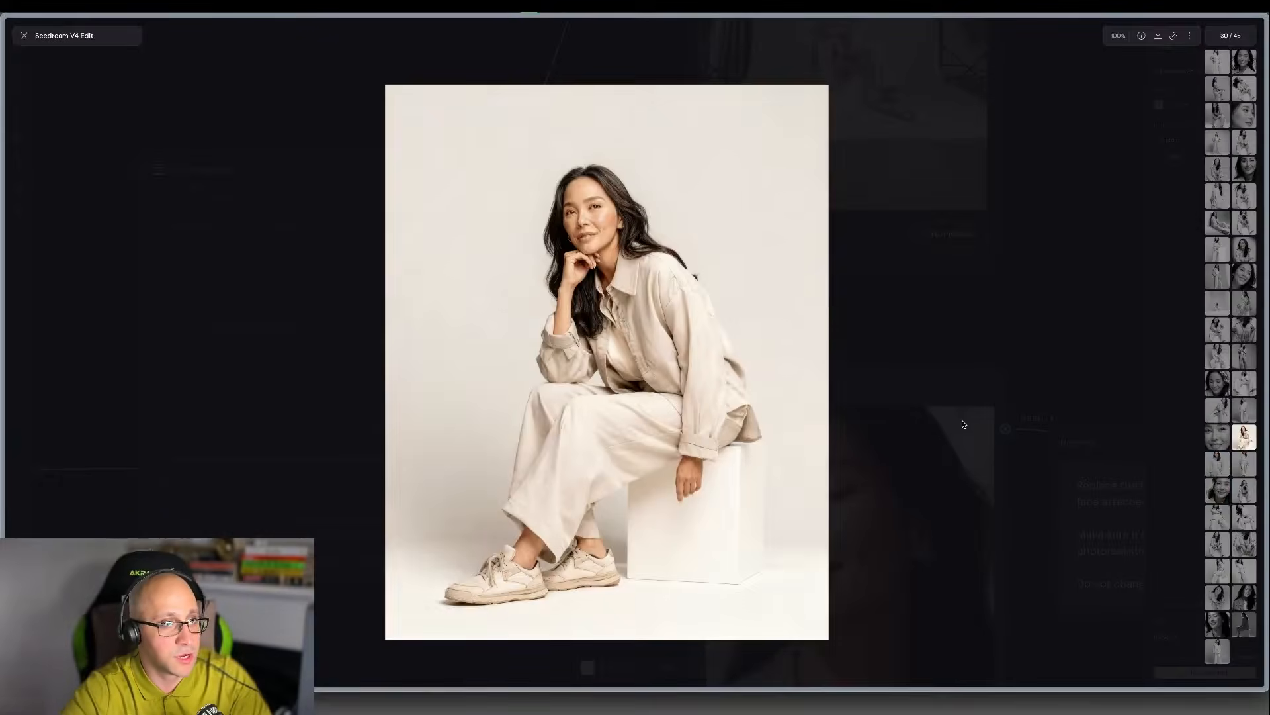
pyautogui.press('Escape')
# Inspect the closed-eyes portrait, result 43, up close in the Seedream V4 Edit node.
pyautogui.click(899, 365)
pyautogui.scroll(-3, 899, 364)
pyautogui.scroll(-2, 898, 379)
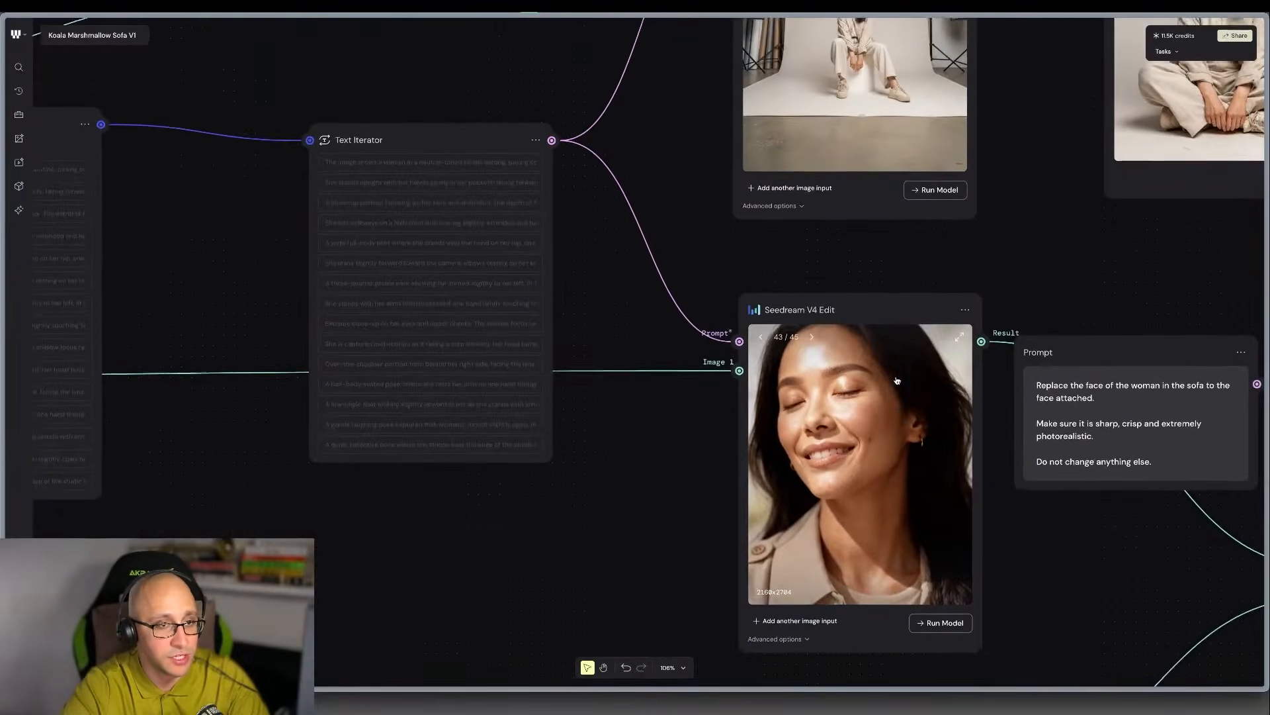
pyautogui.hscroll(1, 899, 379)
pyautogui.scroll(5, 864, 413)
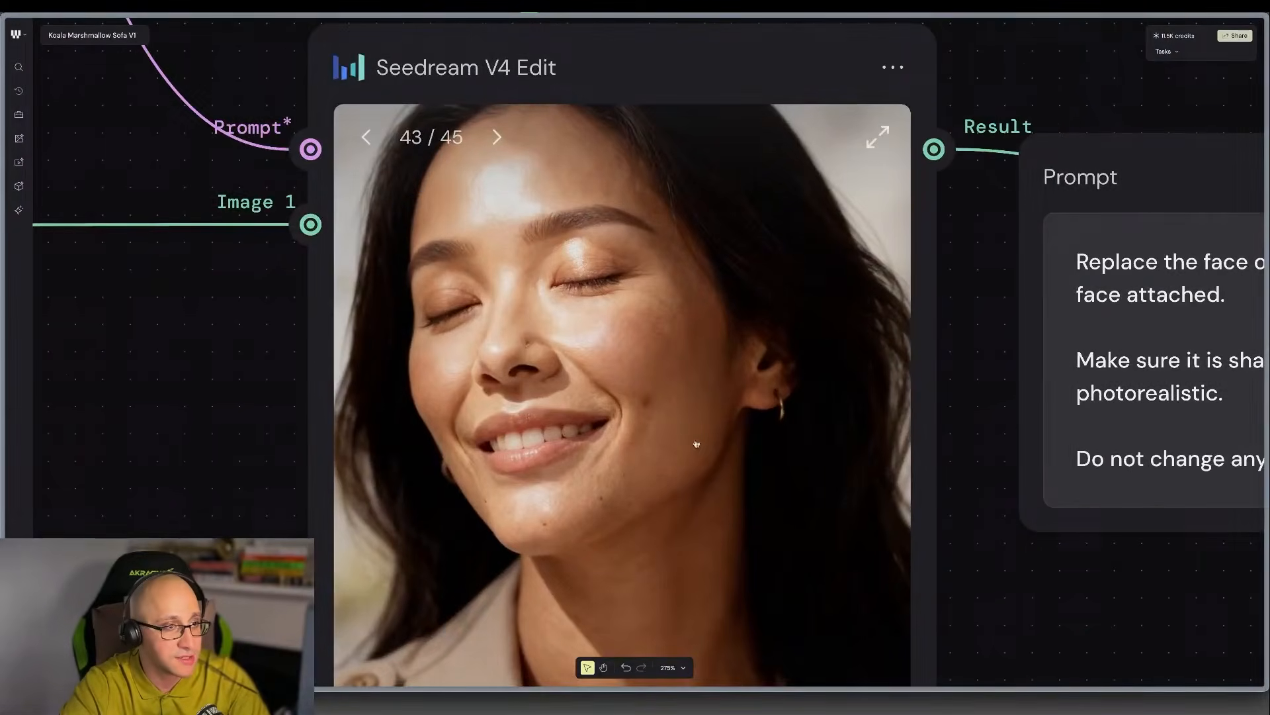
pyautogui.scroll(-8, 548, 409)
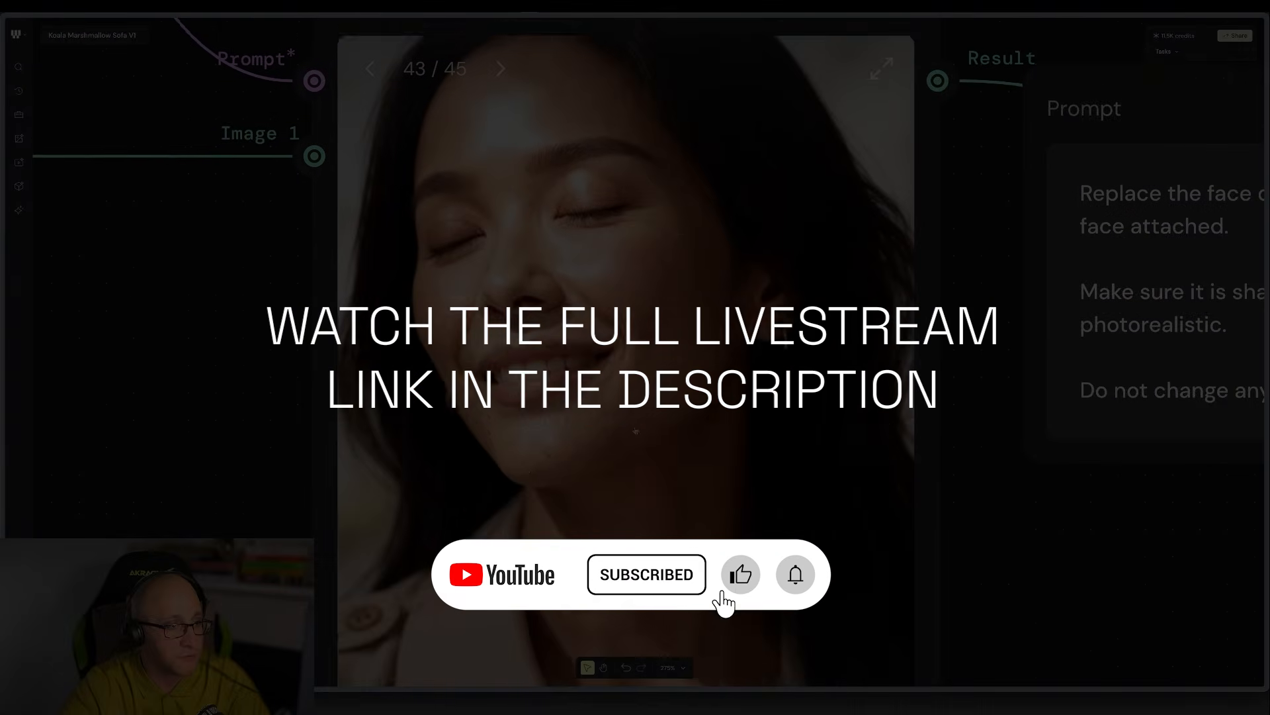
pyautogui.scroll(6, 571, 514)
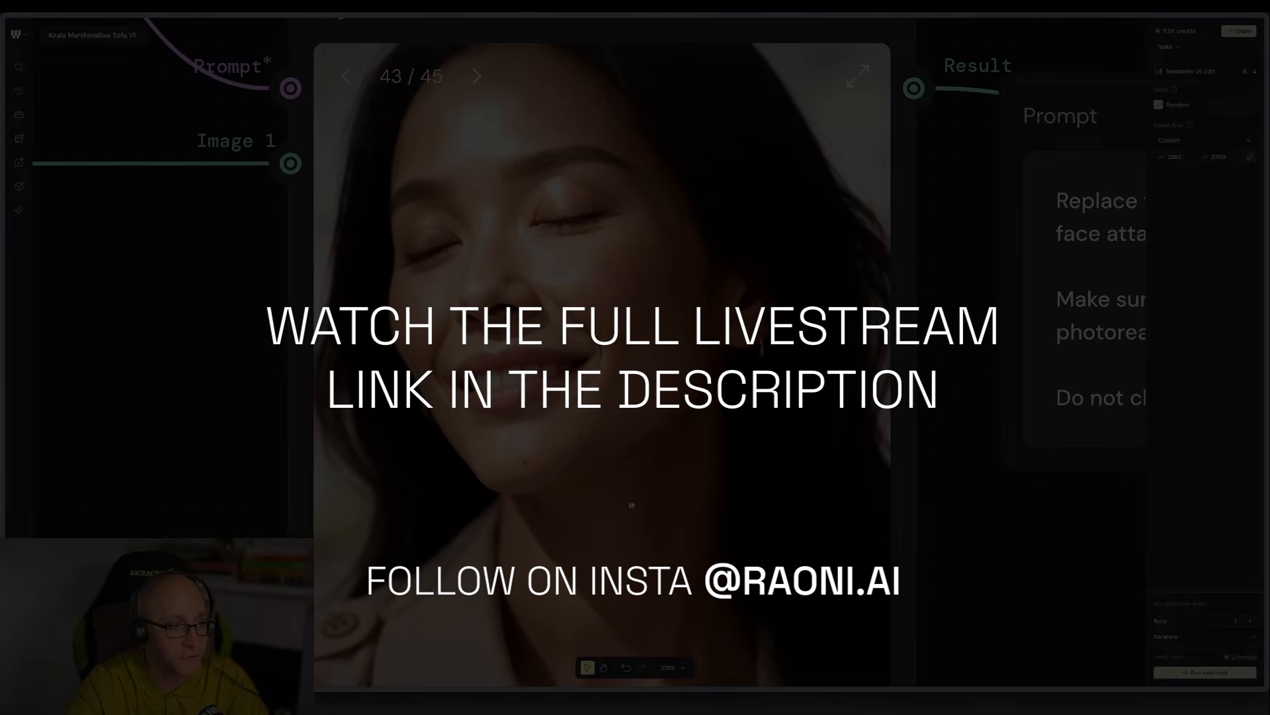
# Look over the whole sofa workflow, from the portrait node to the images of the woman seated on the sofa.
pyautogui.scroll(-10, 1024, 375)
pyautogui.hscroll(4, 1025, 375)
pyautogui.scroll(3, 1025, 375)
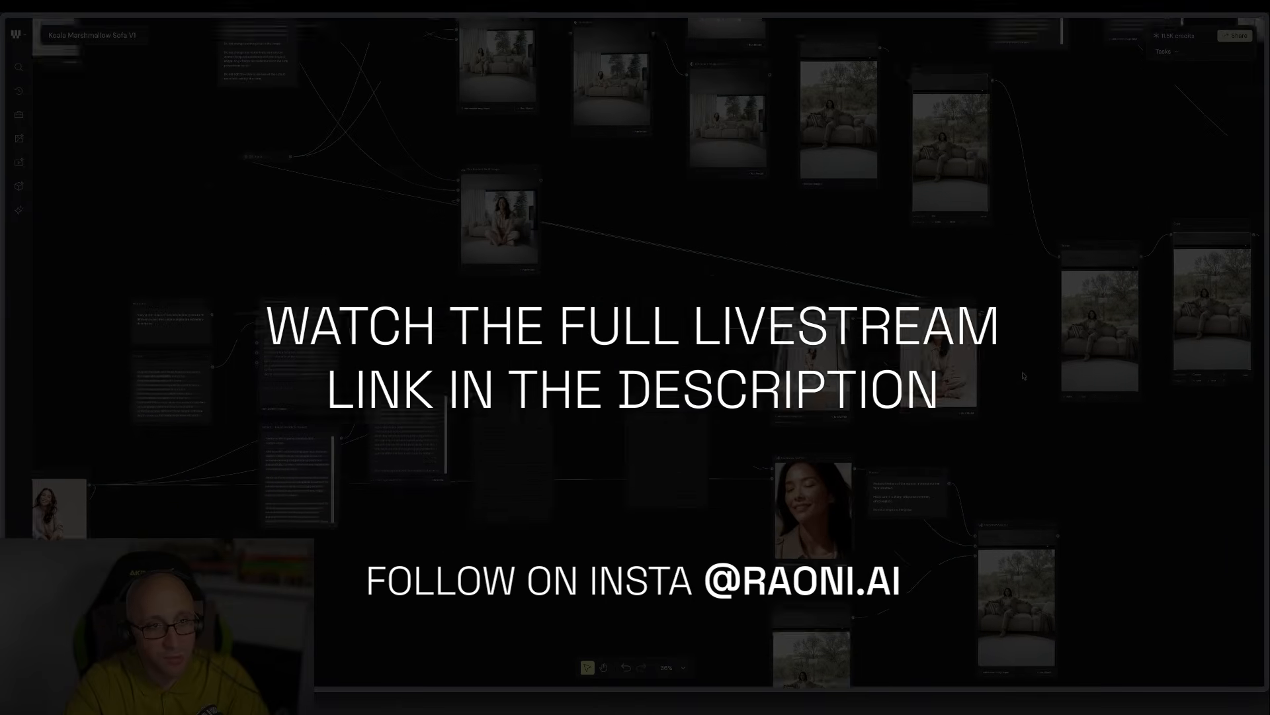
pyautogui.scroll(3, 610, 371)
pyautogui.hscroll(-3, 610, 371)
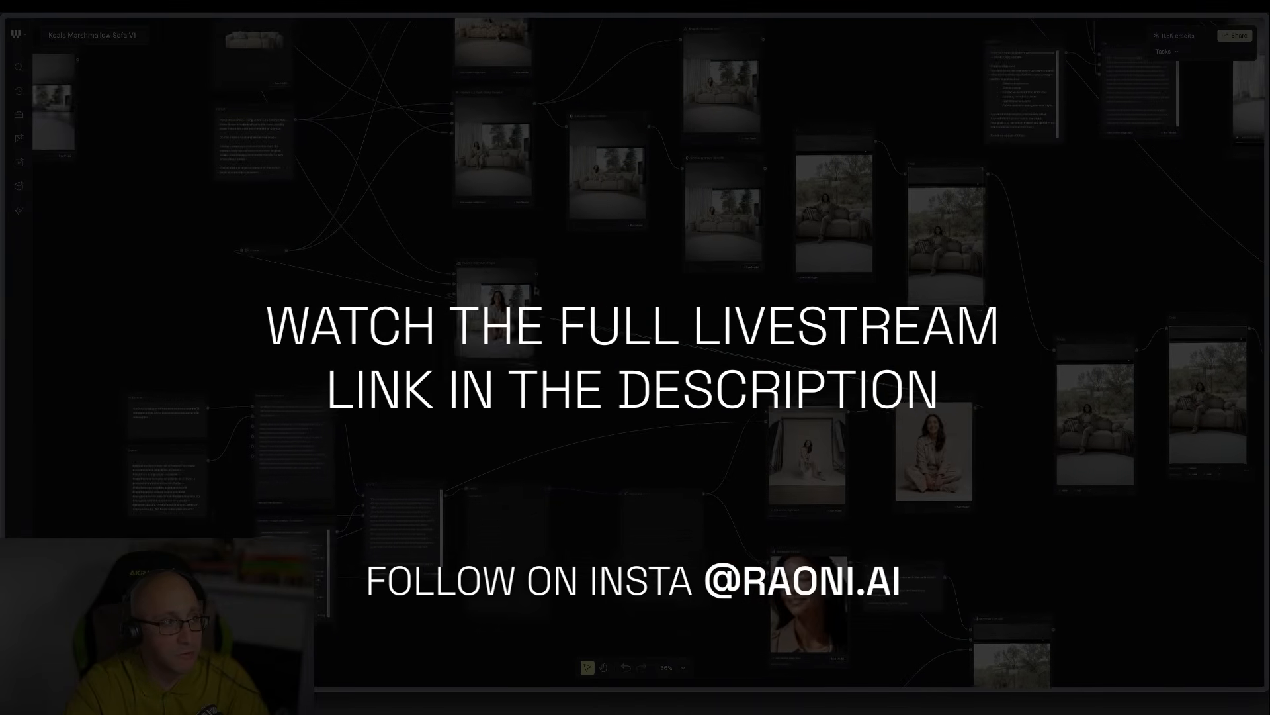
pyautogui.scroll(3, 673, 474)
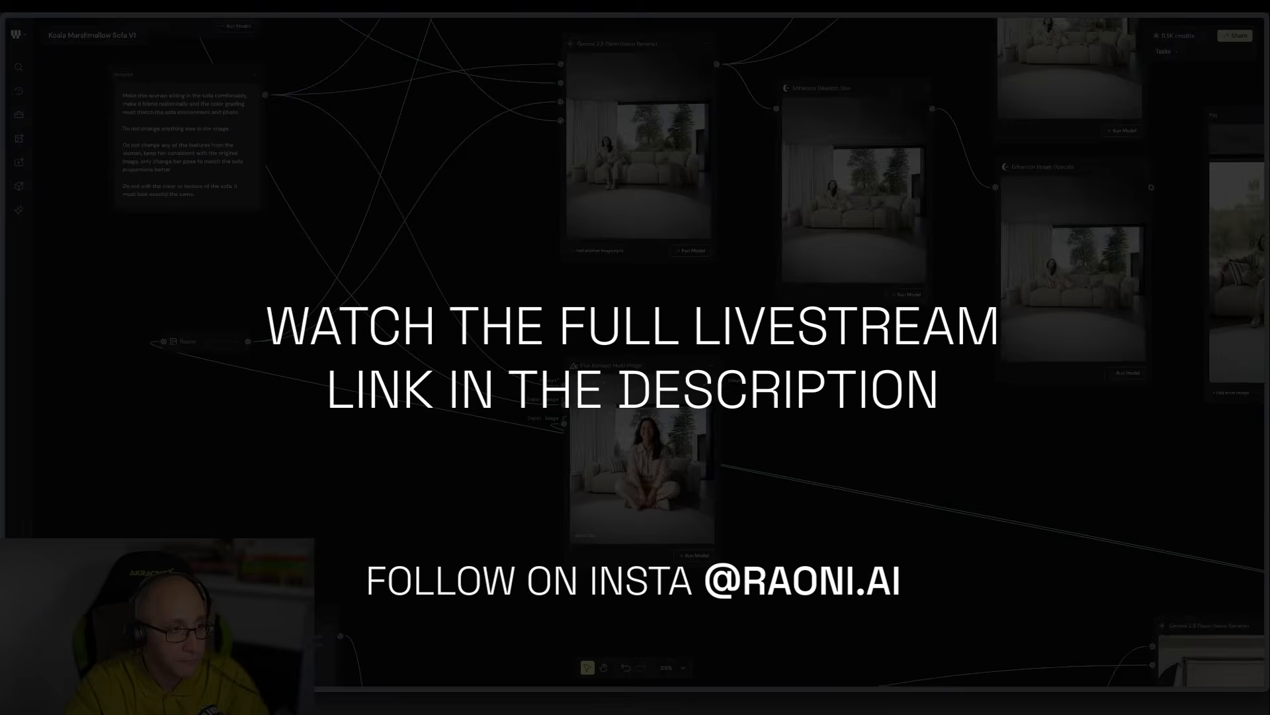
pyautogui.scroll(3, 673, 474)
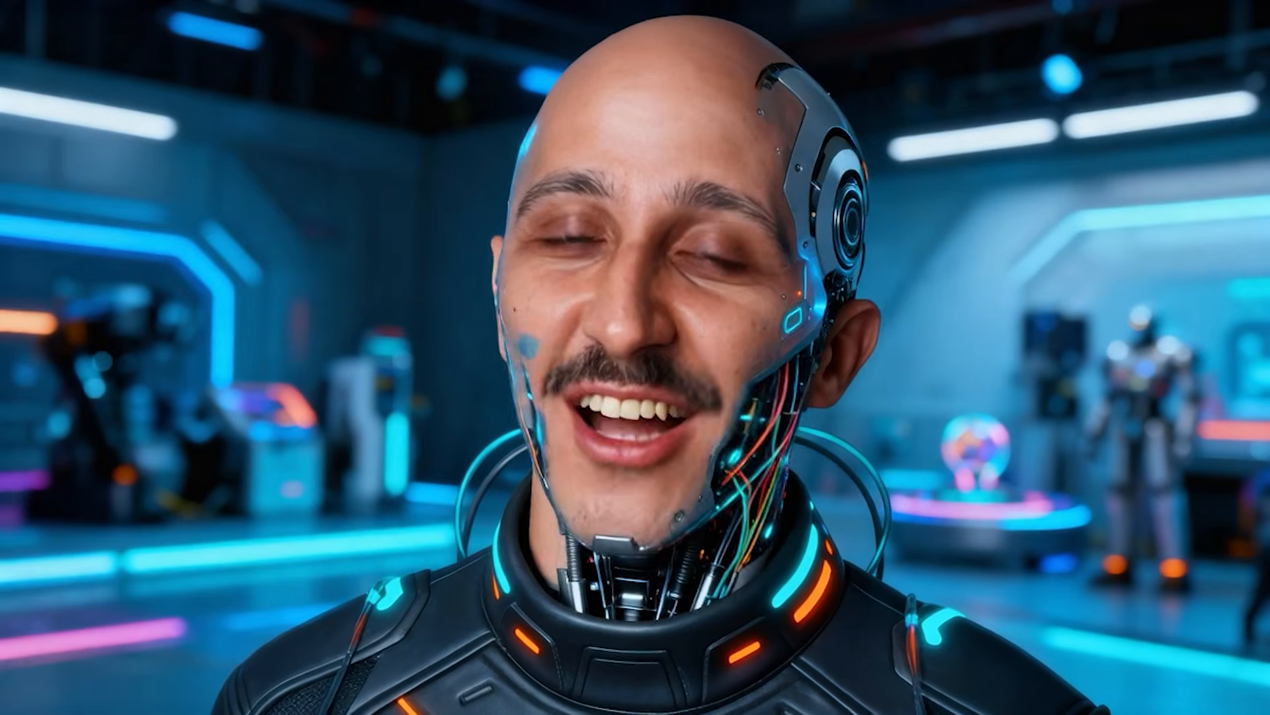